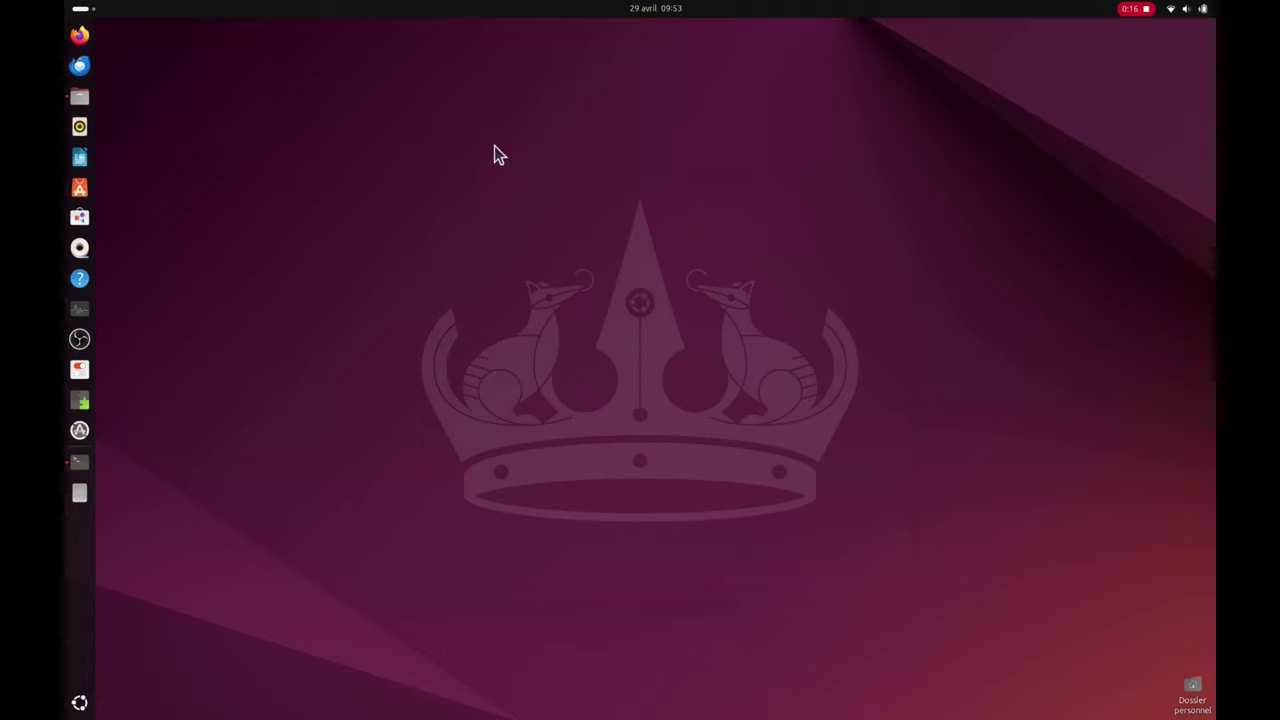
Open the activities overview and search for "vlc"
left_click(80, 12)
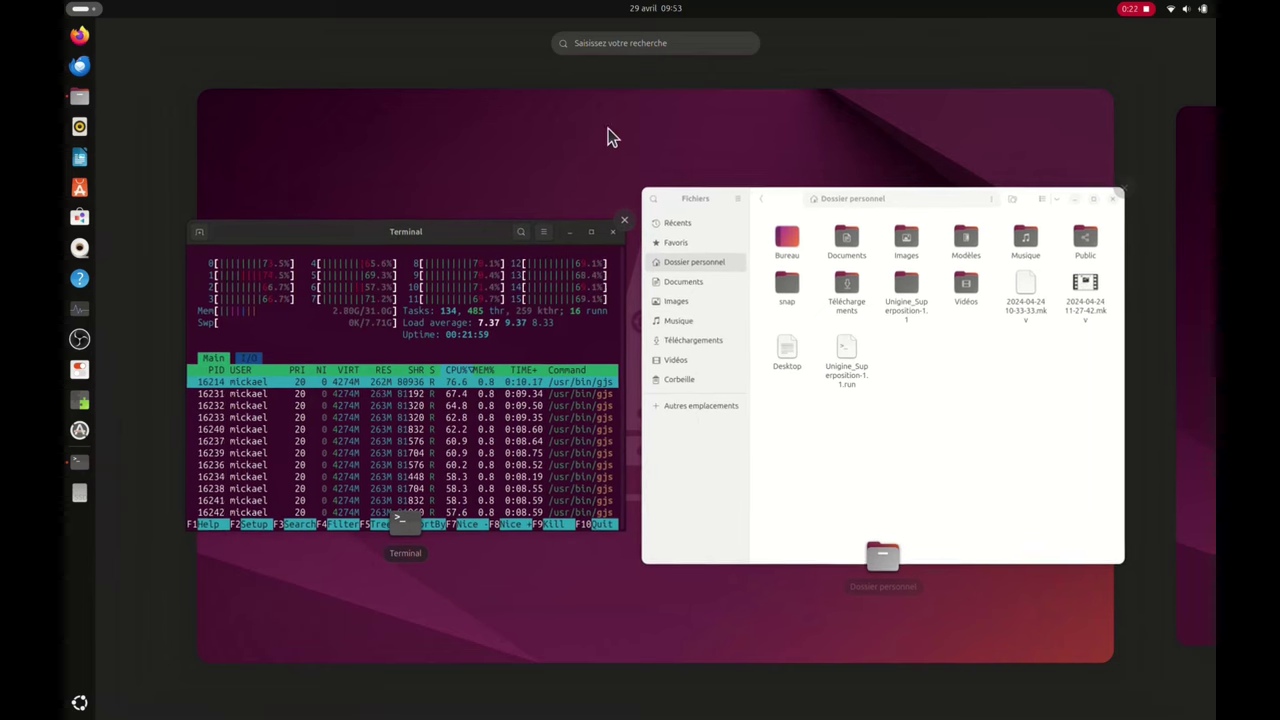
left_click(617, 43)
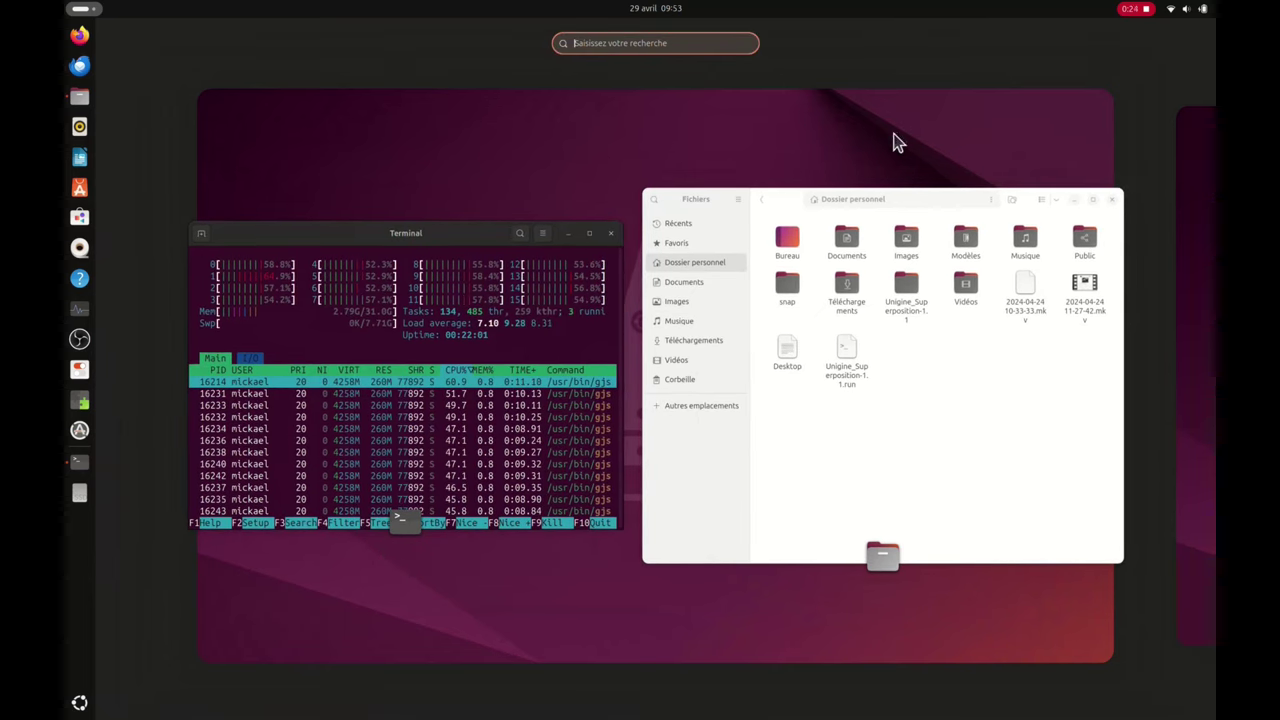
type("vid")
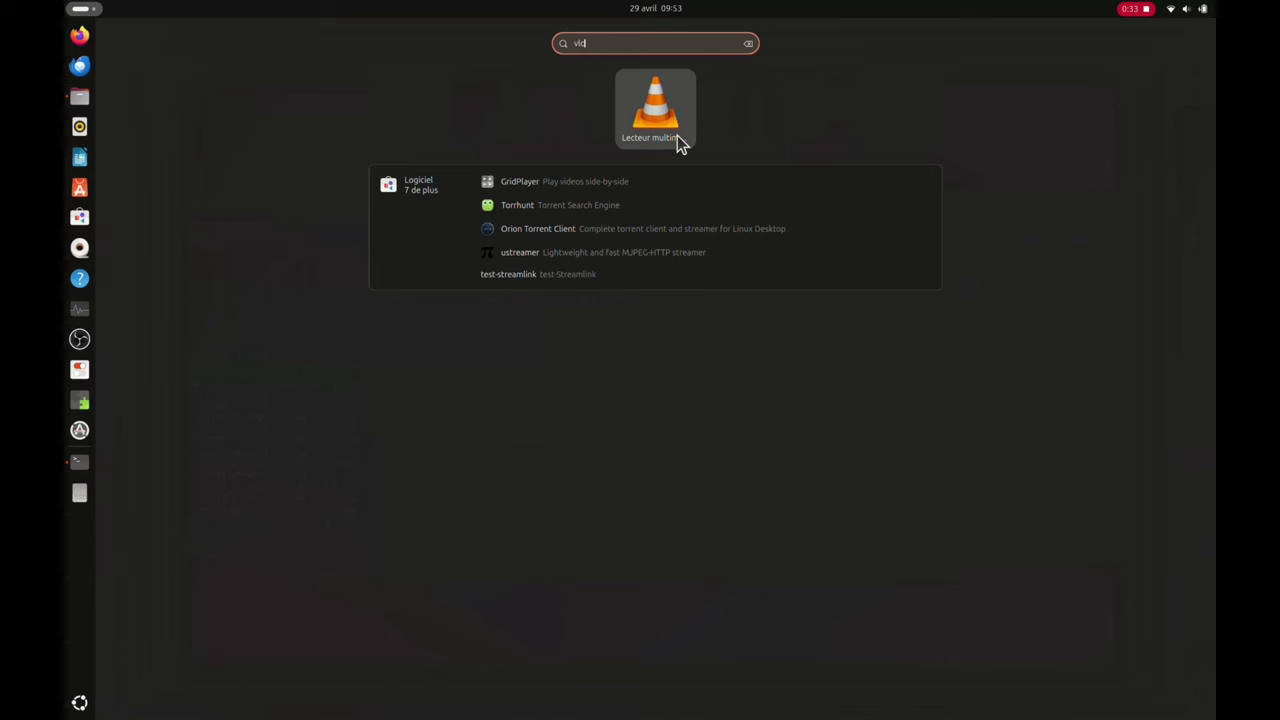
Show all installed applications, look at the second page and return to the first
left_click(80, 704)
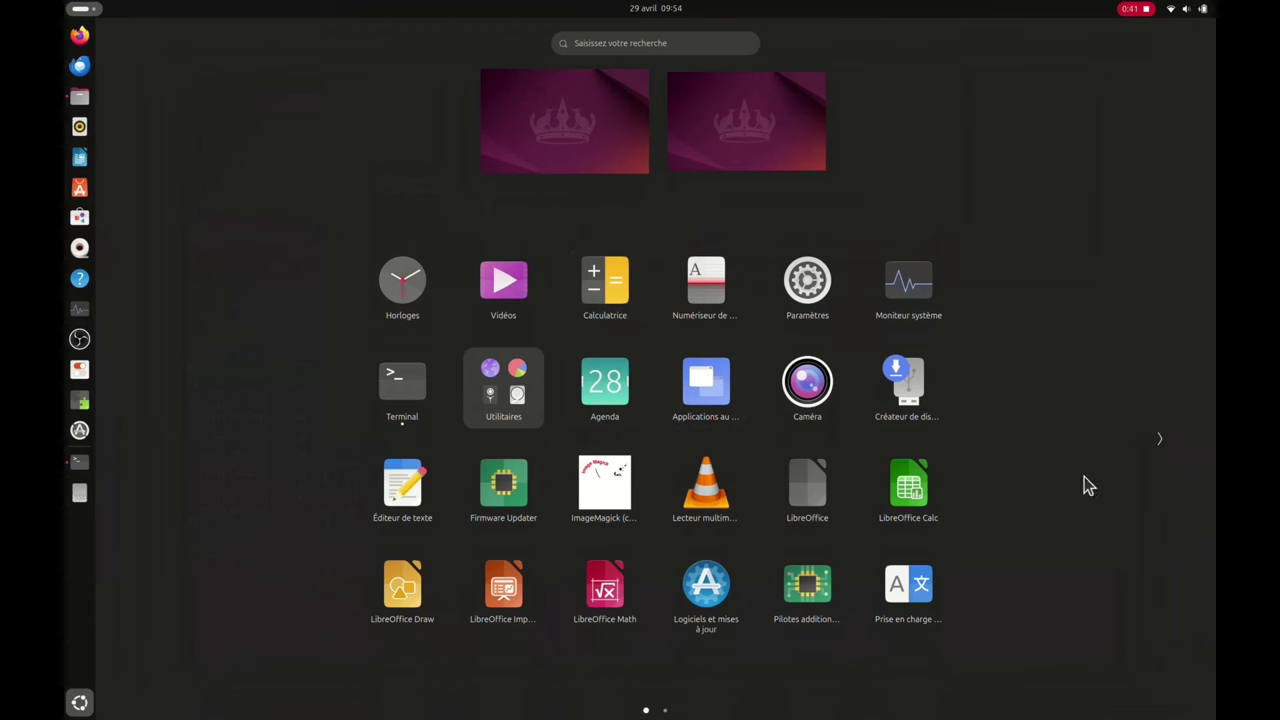
left_click(1162, 440)
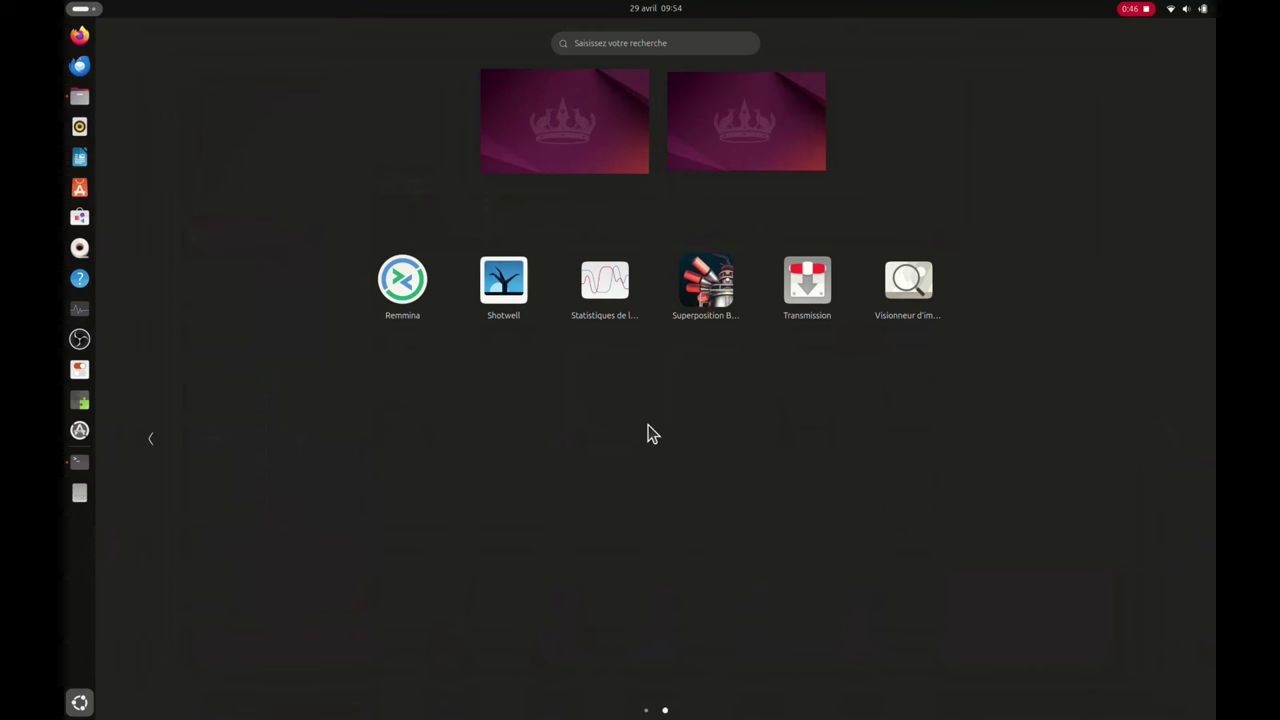
left_click(153, 442)
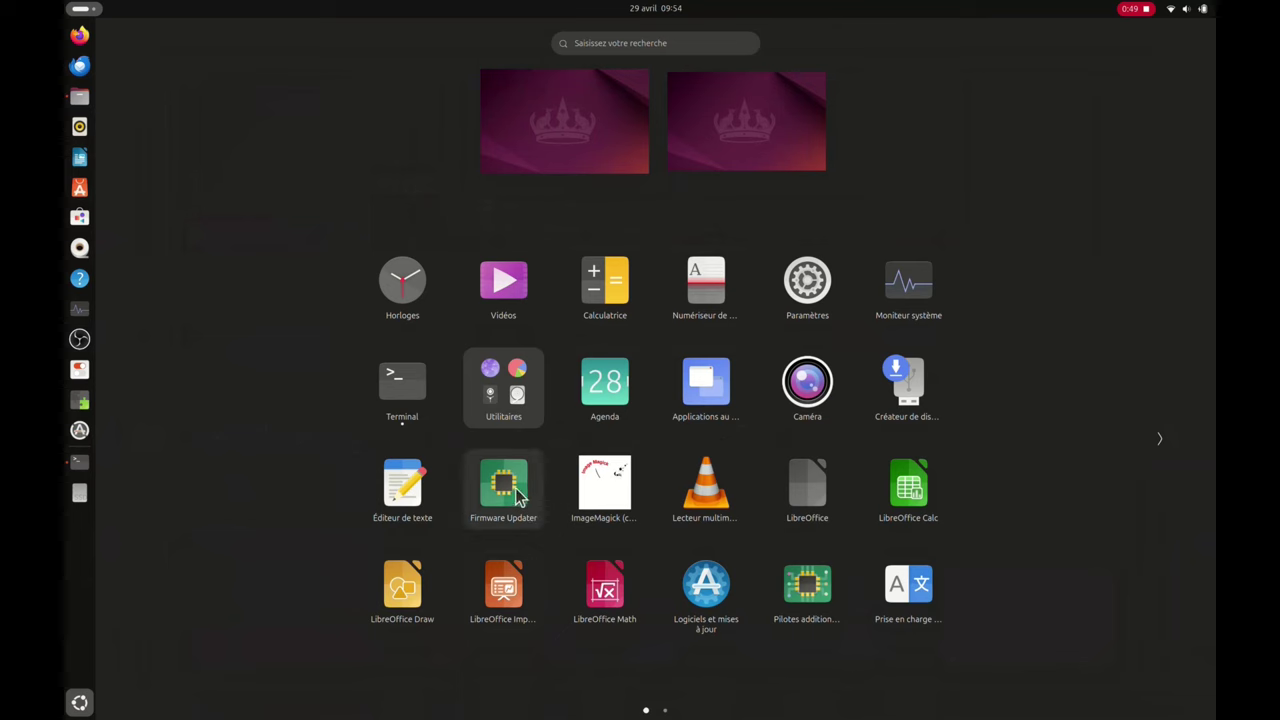
Launch Firmware Updater, move its window to the middle of the desktop and show the details of the CT1000P3SSD8 drive
left_click(500, 484)
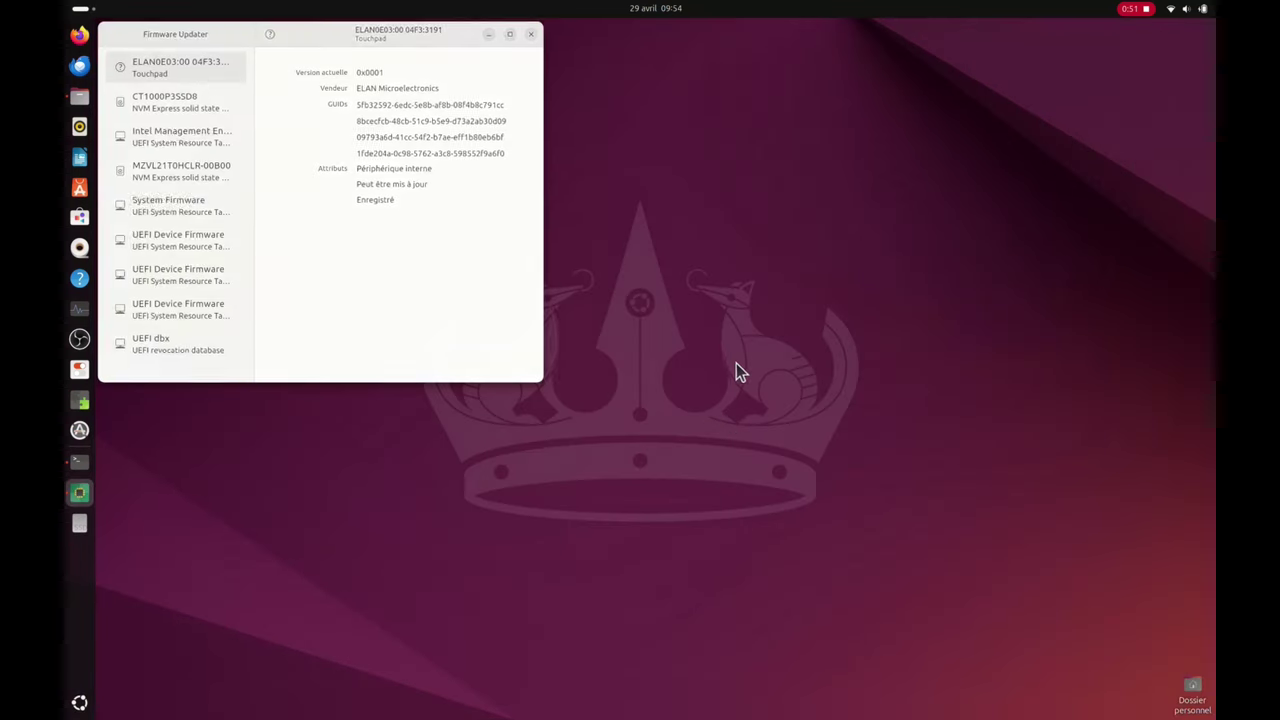
left_click_drag(366, 46, 678, 222)
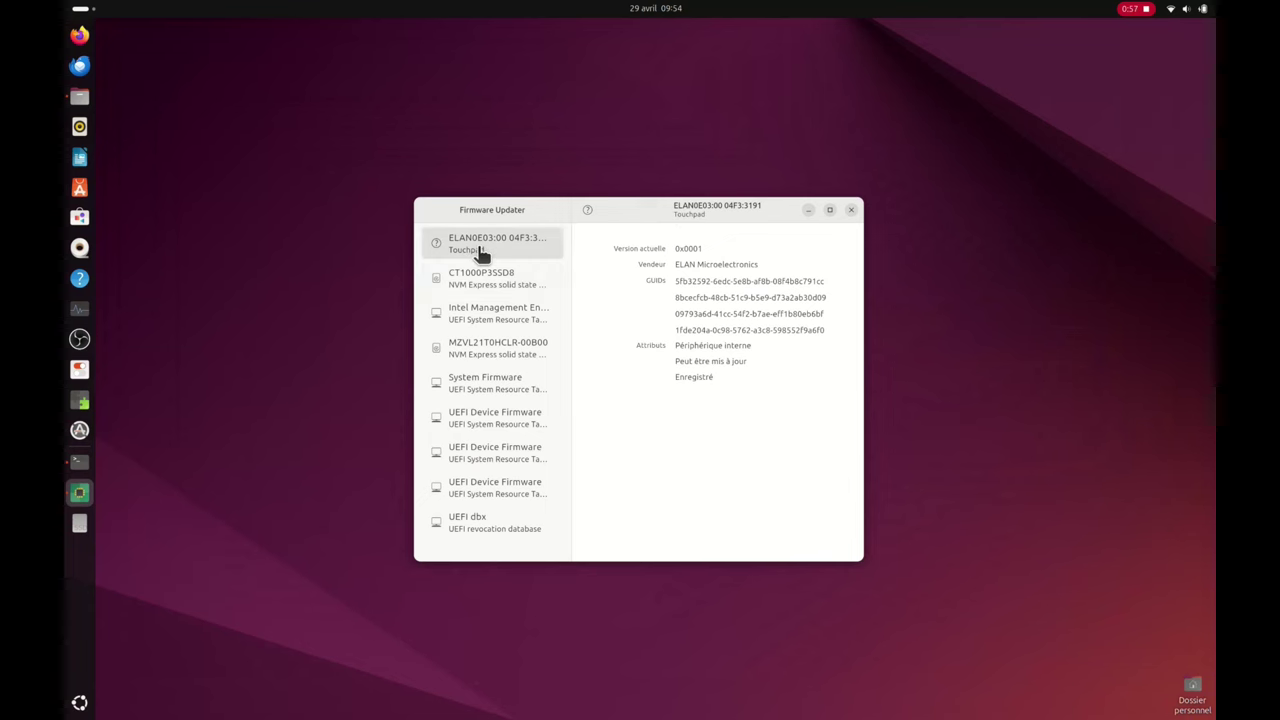
left_click(478, 286)
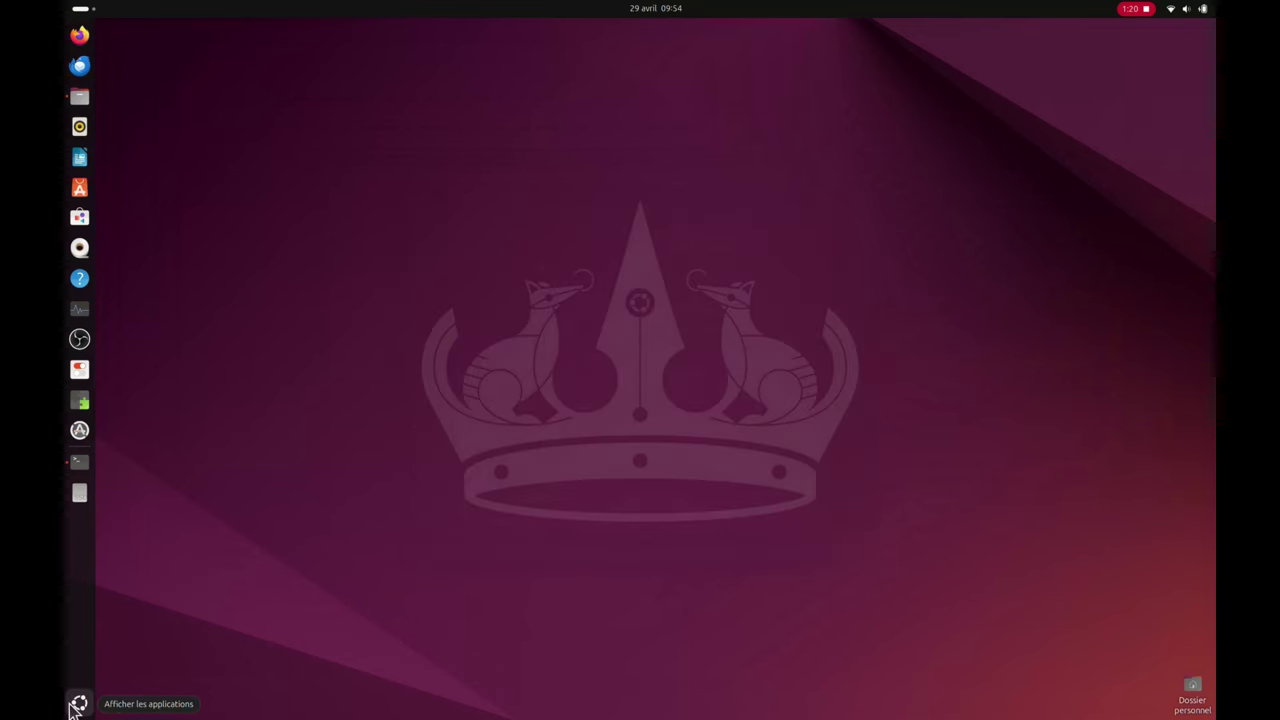
Launch the additional drivers tool (Pilotes additionnels) from the applications and move its window to the middle of the desktop
left_click(79, 702)
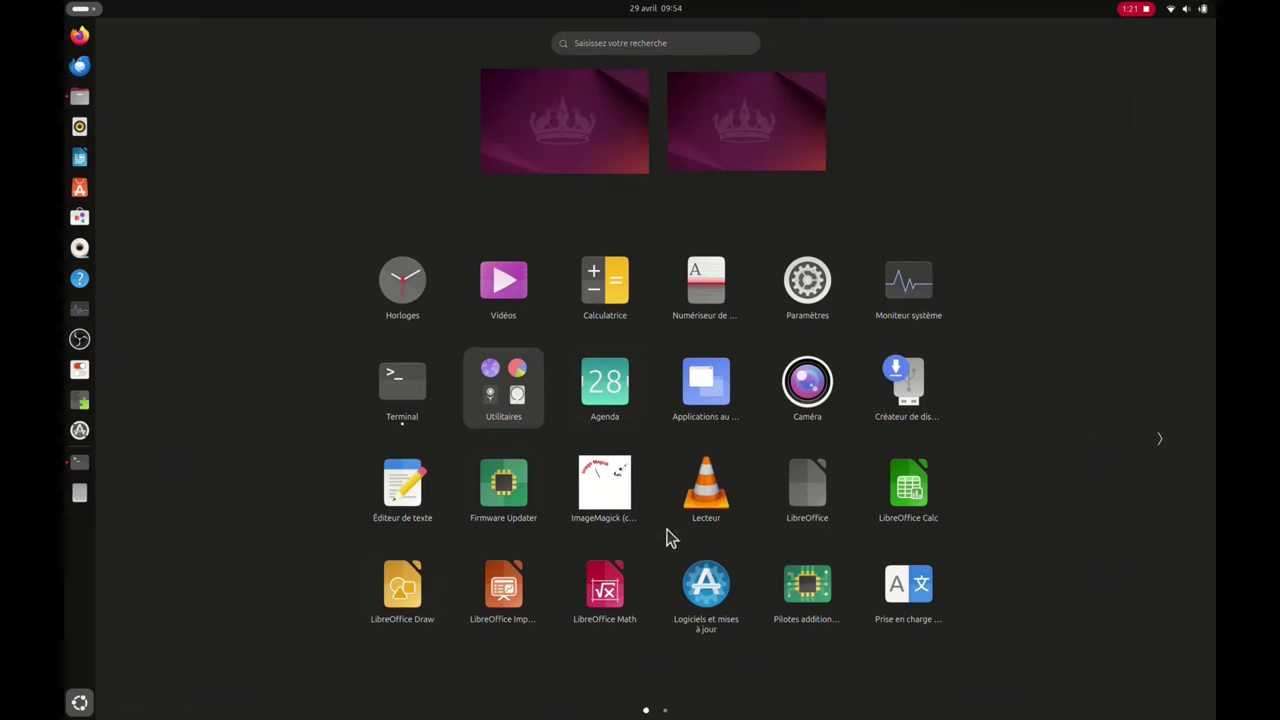
left_click(807, 590)
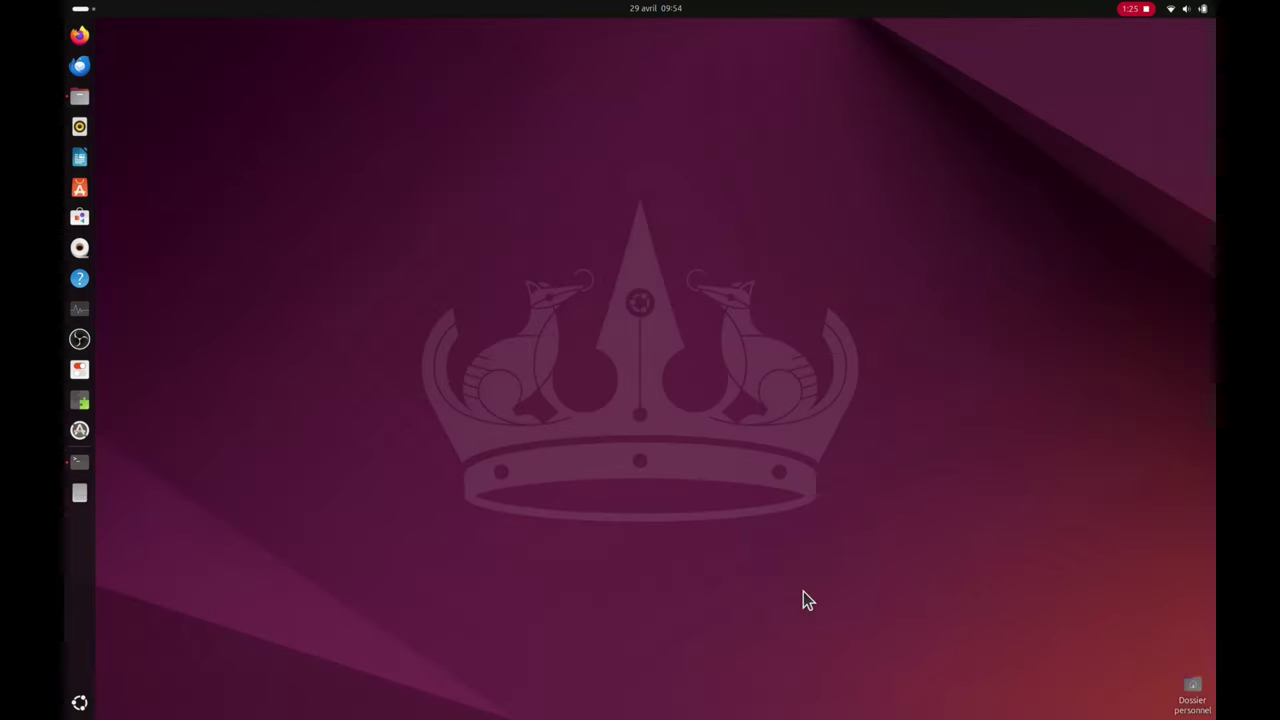
left_click_drag(526, 31, 781, 247)
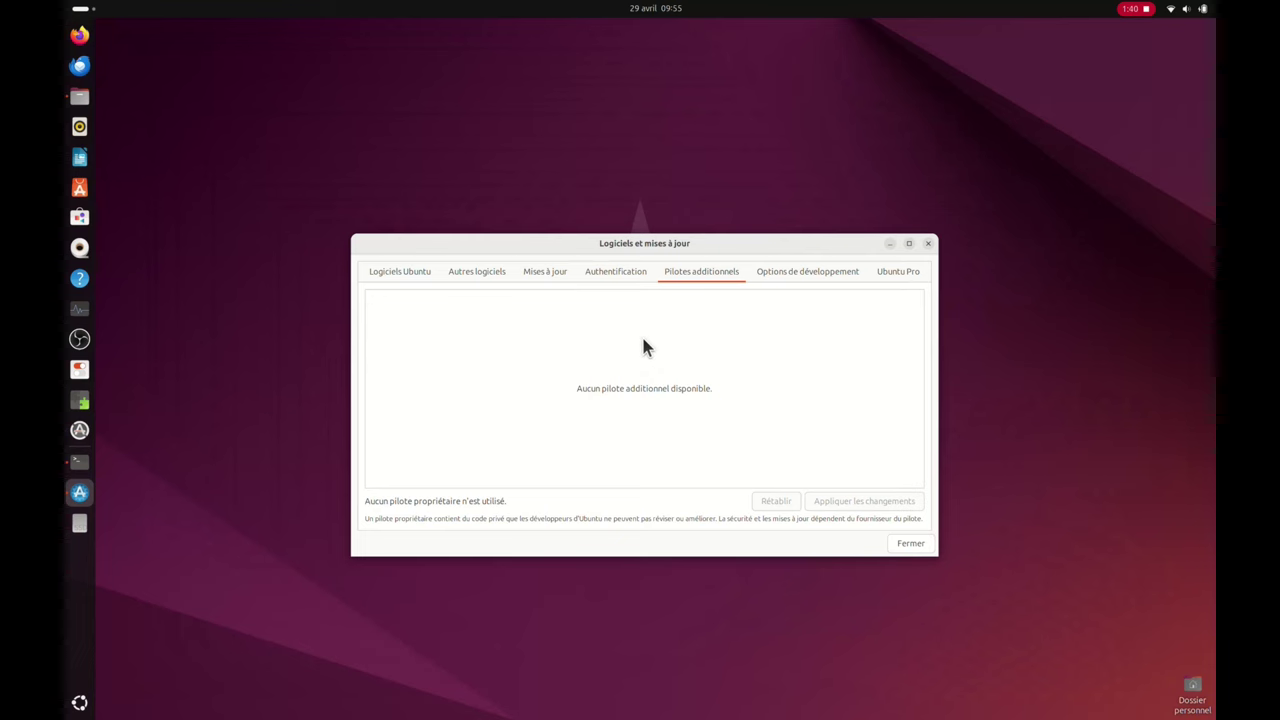
Review the Logiciels Ubuntu, Mises à jour and Ubuntu Pro settings, and close Logiciels et mises à jour
left_click(392, 280)
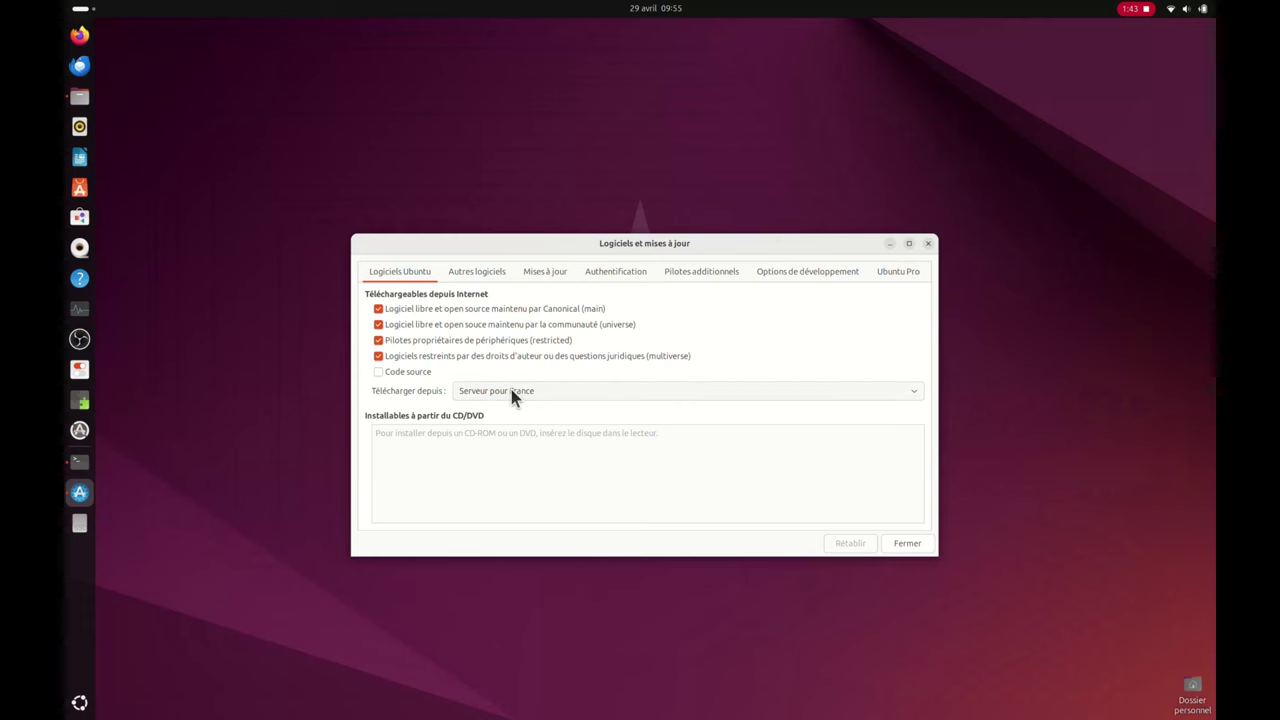
left_click(532, 276)
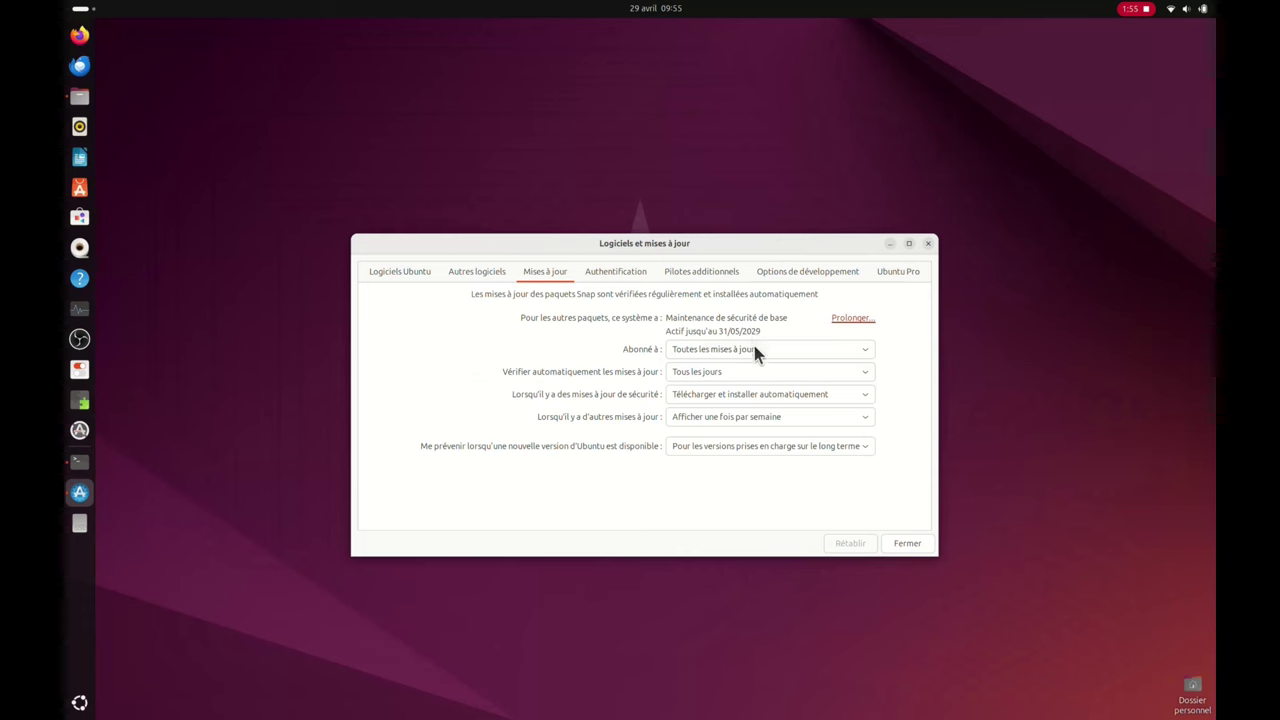
left_click(895, 276)
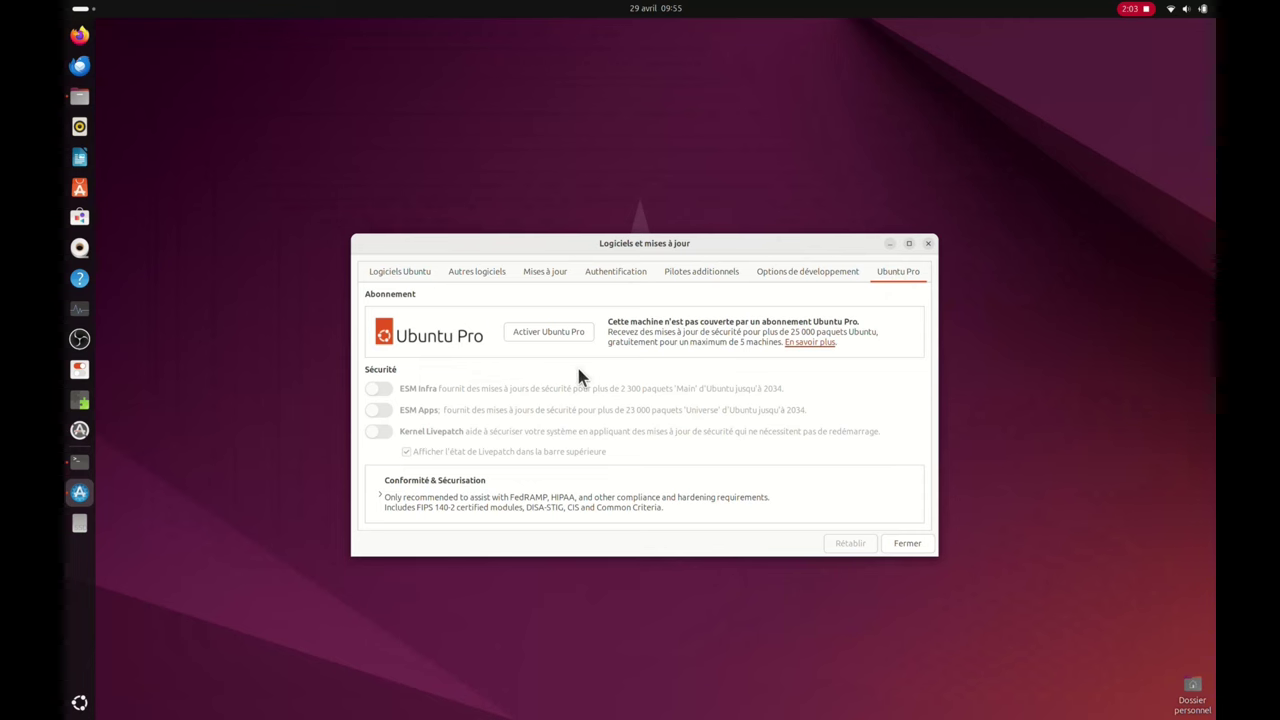
left_click(905, 543)
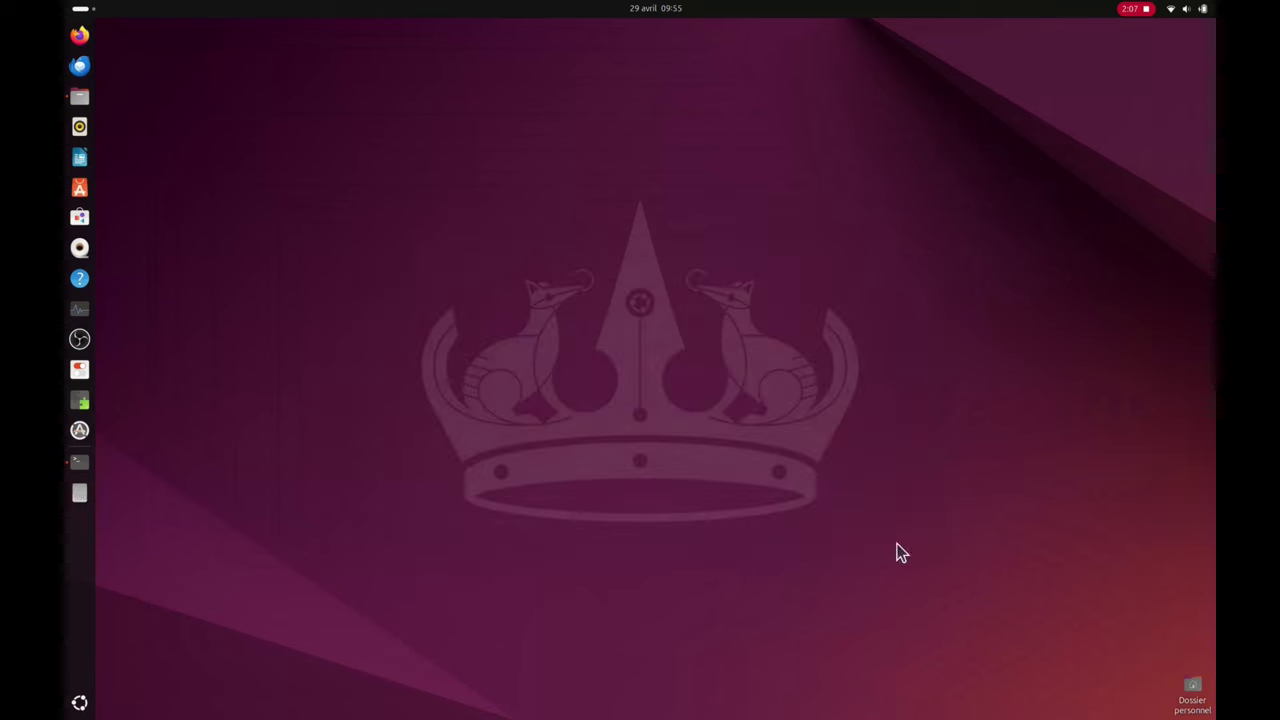
Open the home folder in Files, show the search within the current folder and switch to searching everywhere
left_click(79, 100)
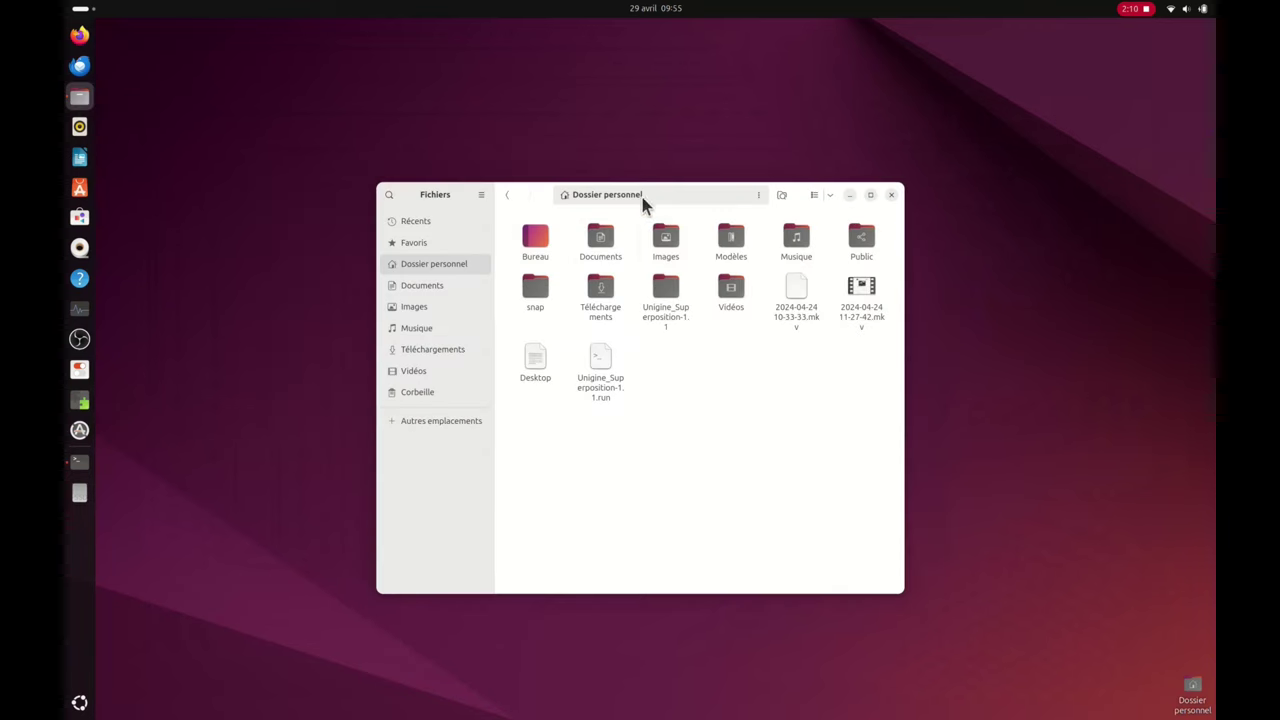
left_click(782, 195)
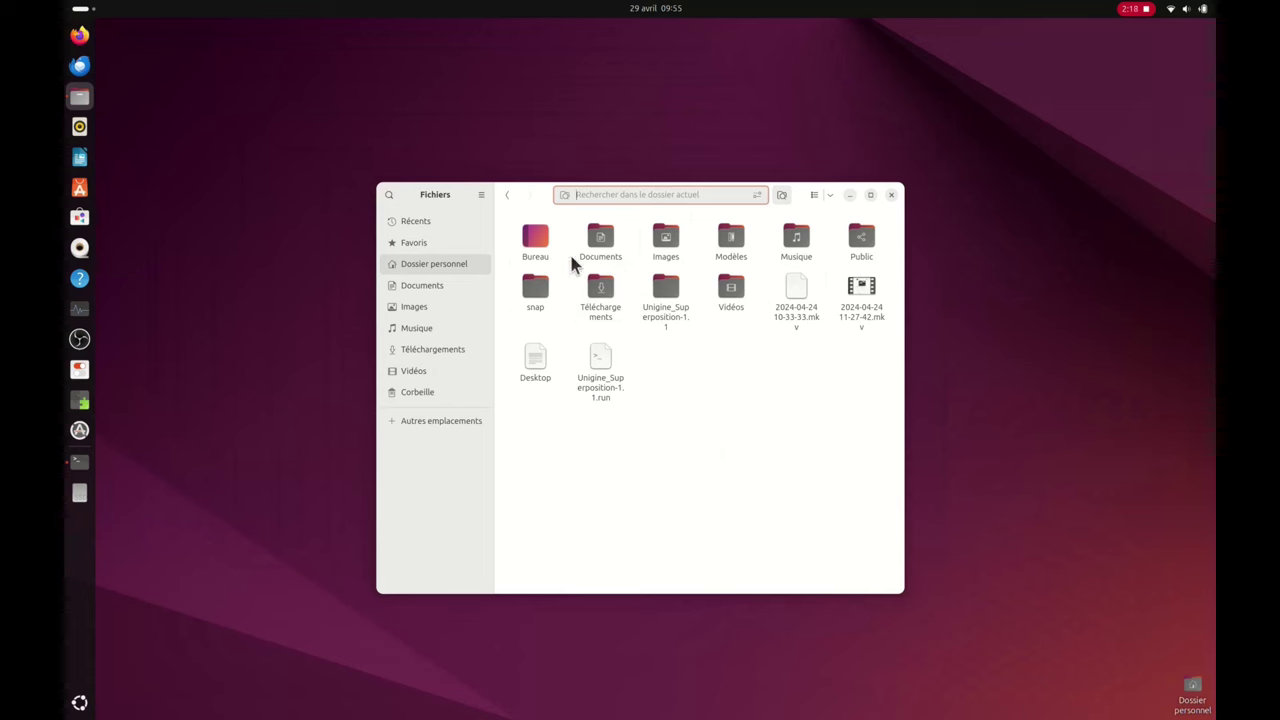
left_click(390, 195)
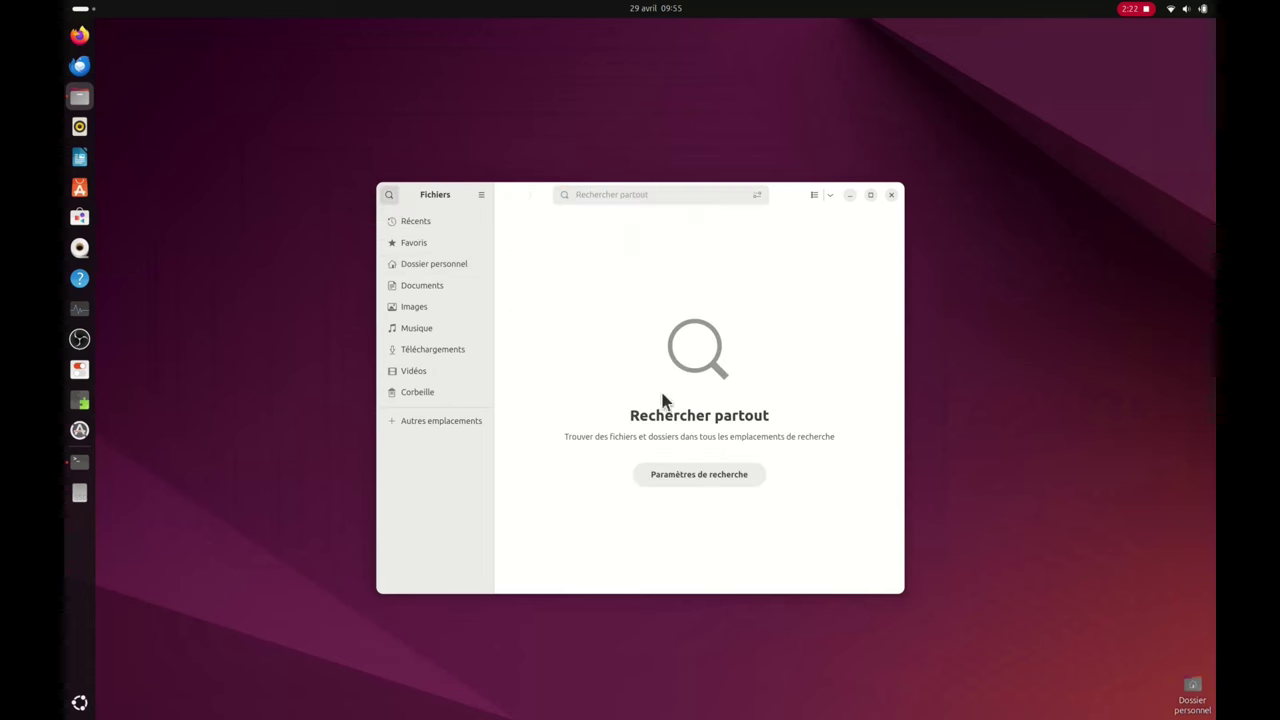
Open the search settings from Files and add the DATA drive as a custom search location
left_click(698, 475)
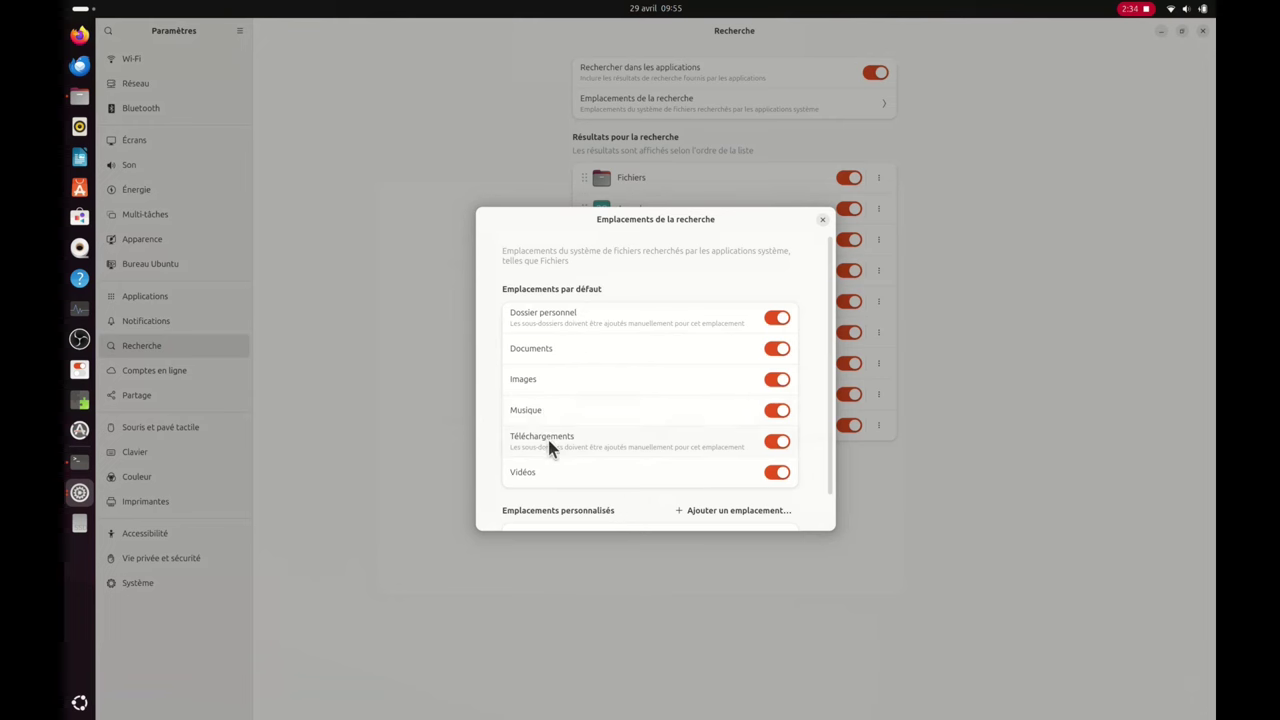
scroll(572, 430, "down", 2)
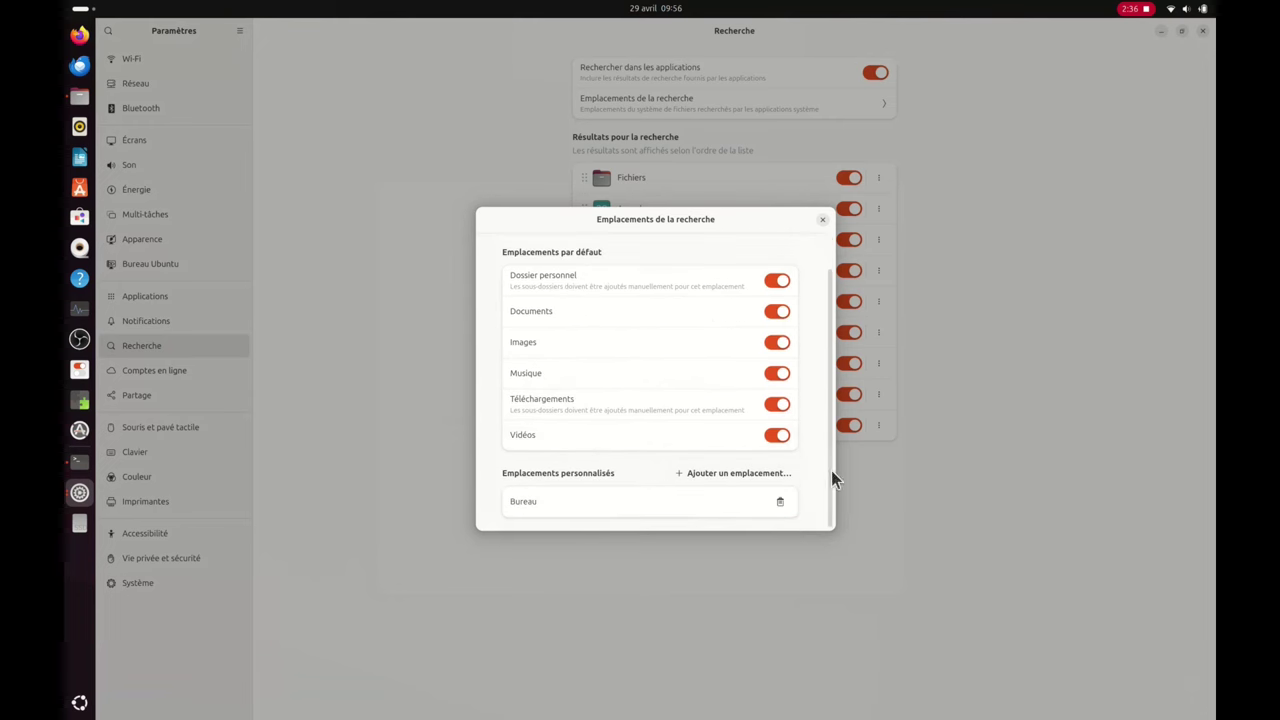
left_click(738, 474)
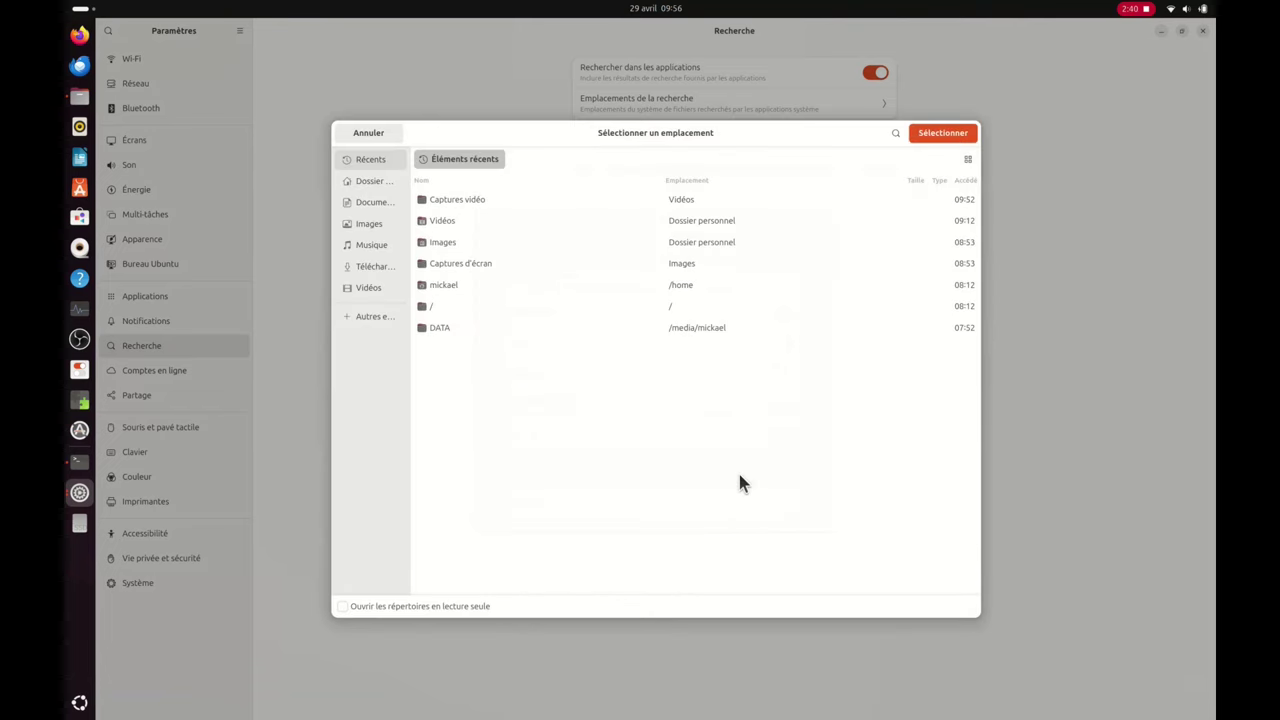
left_click(346, 317)
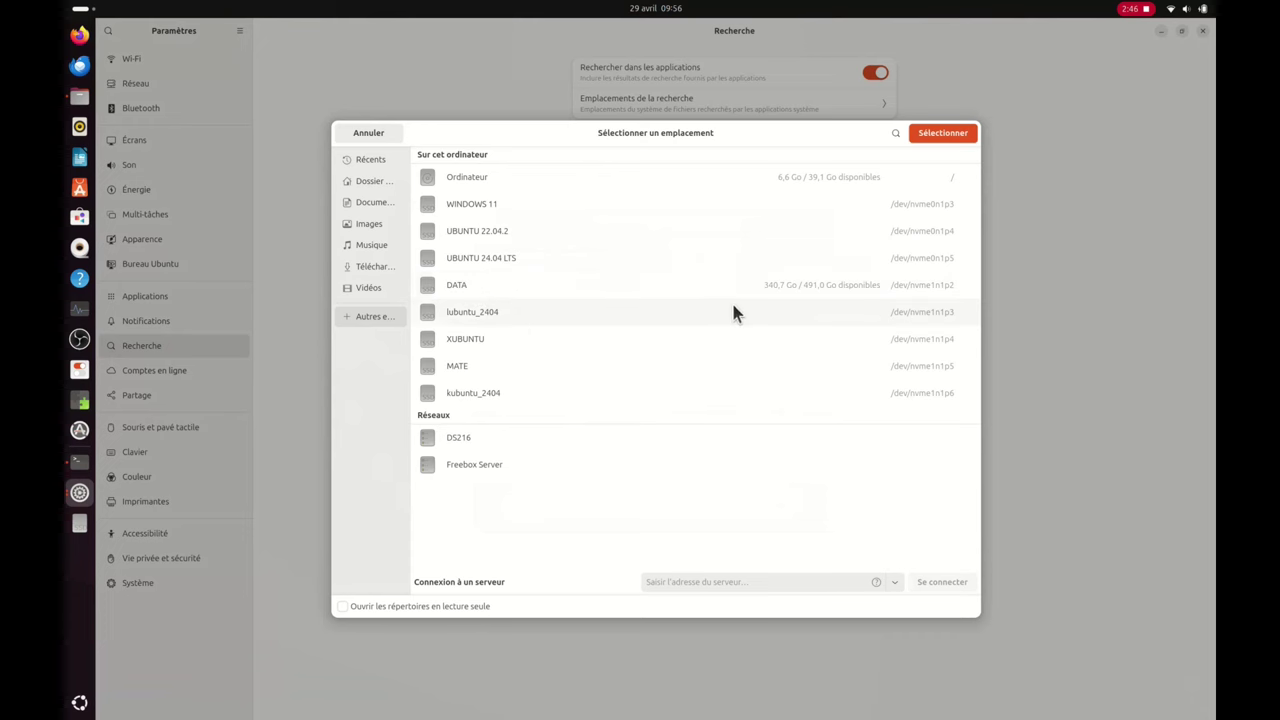
left_click(521, 289)
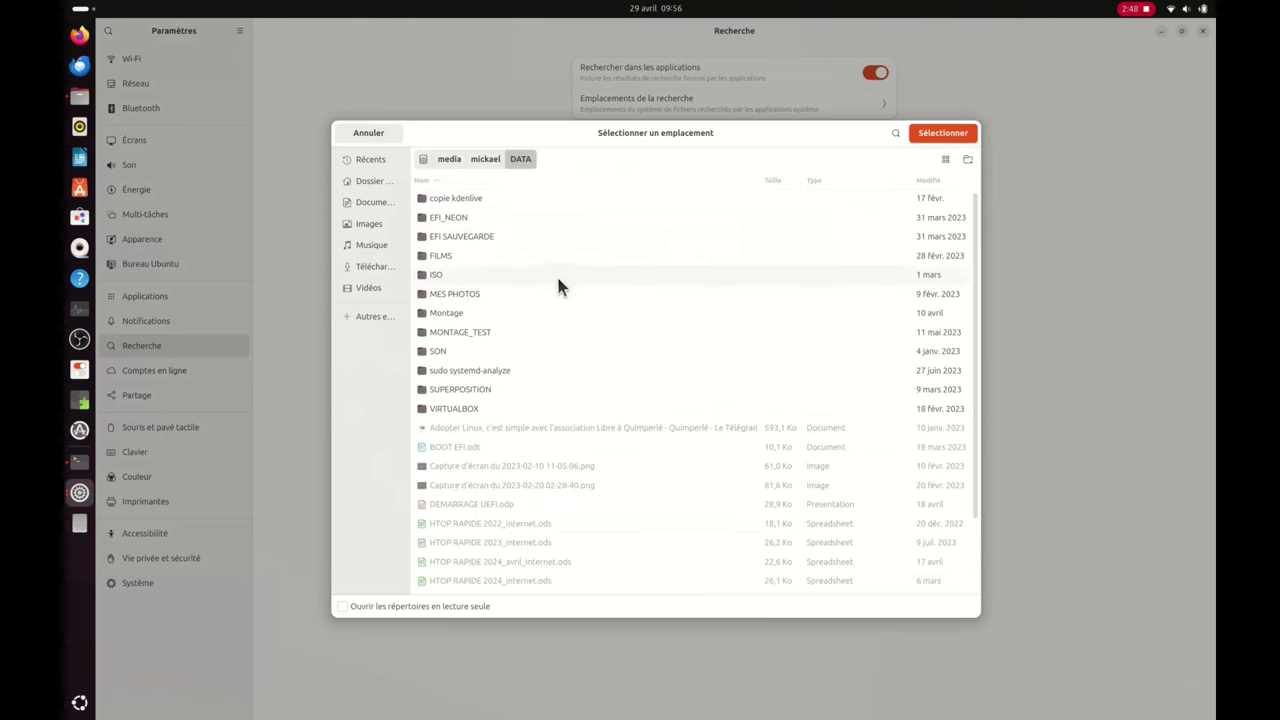
left_click(933, 132)
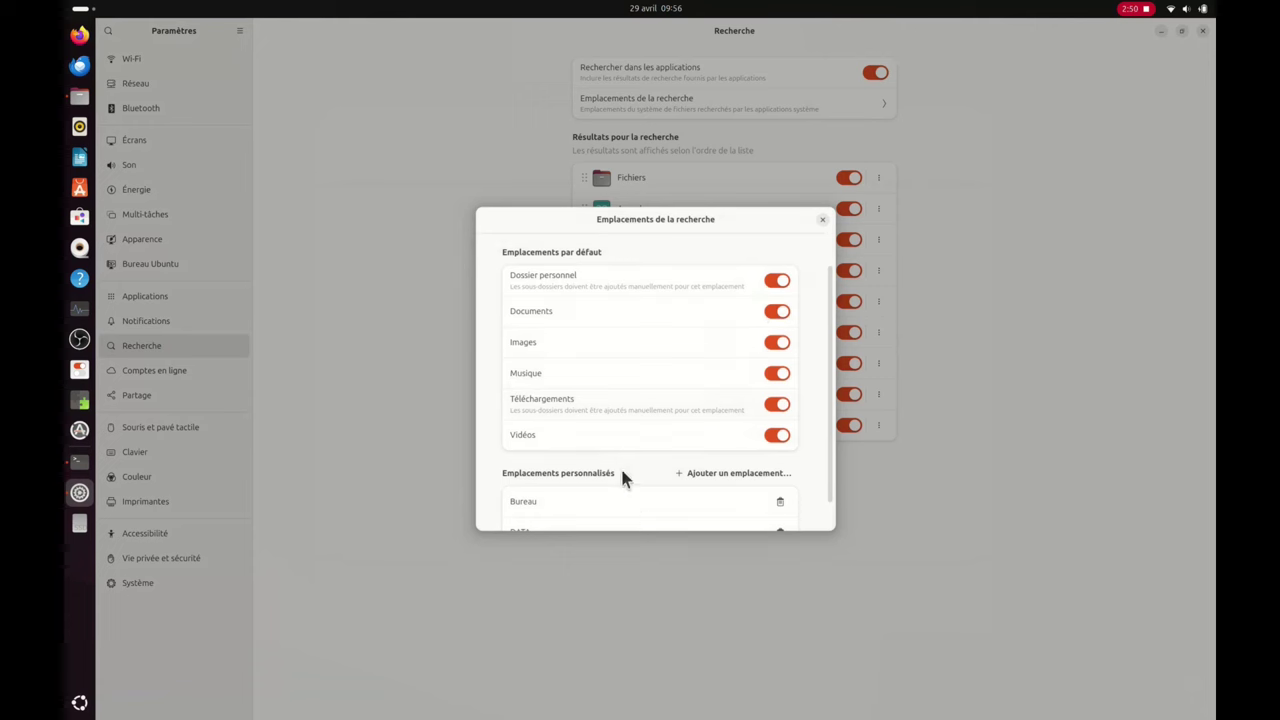
scroll(645, 483, "down", 1)
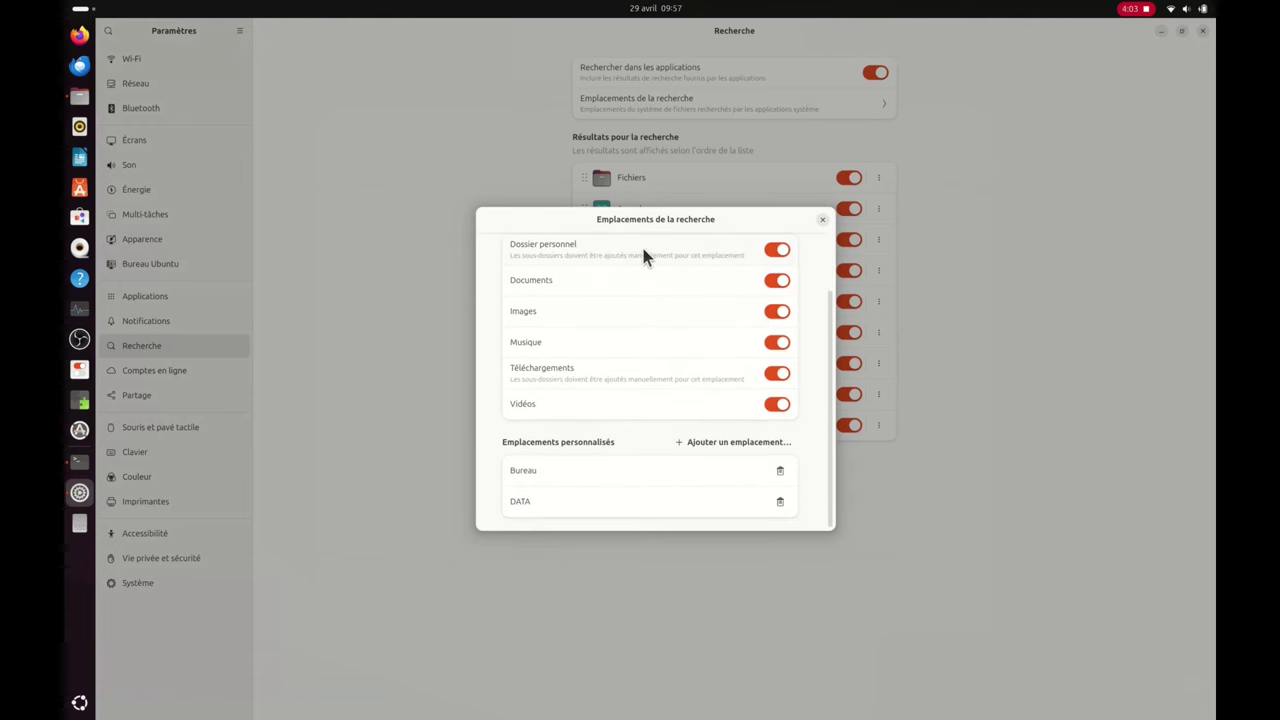
Add the computer's root directory (Ordinateur, /) as a custom search location and close the search locations dialog
left_click(727, 449)
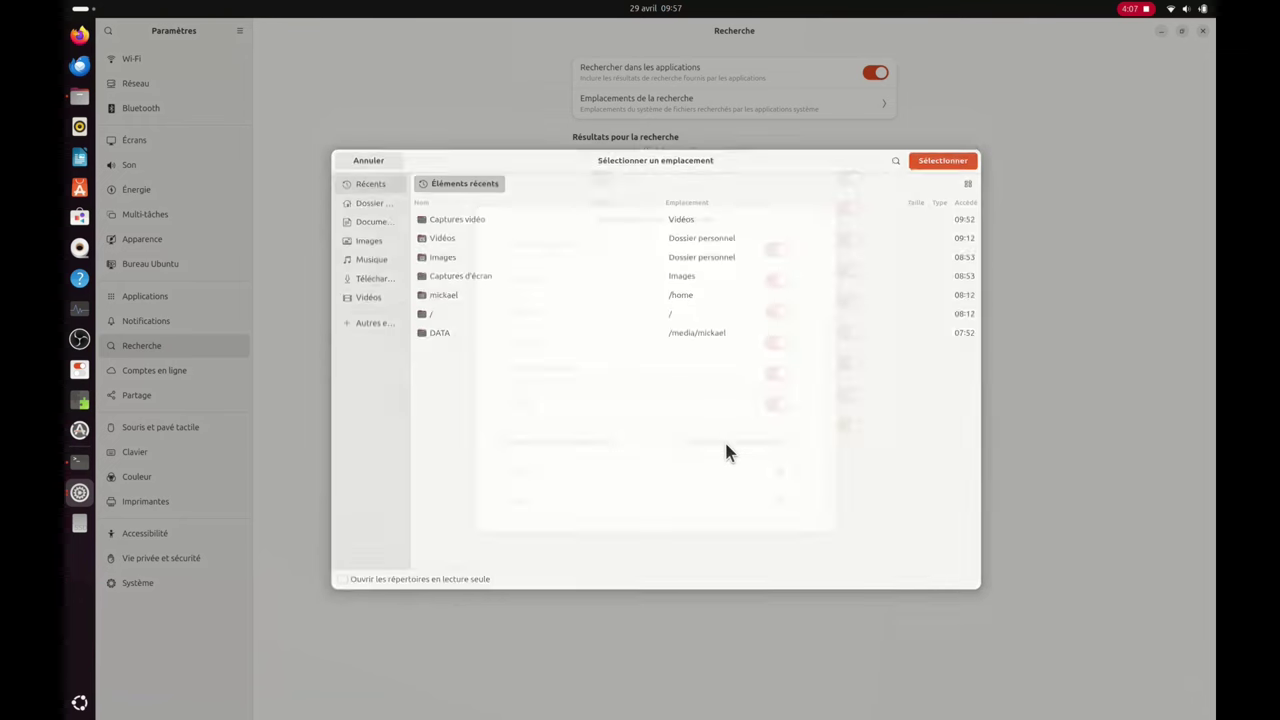
left_click(349, 318)
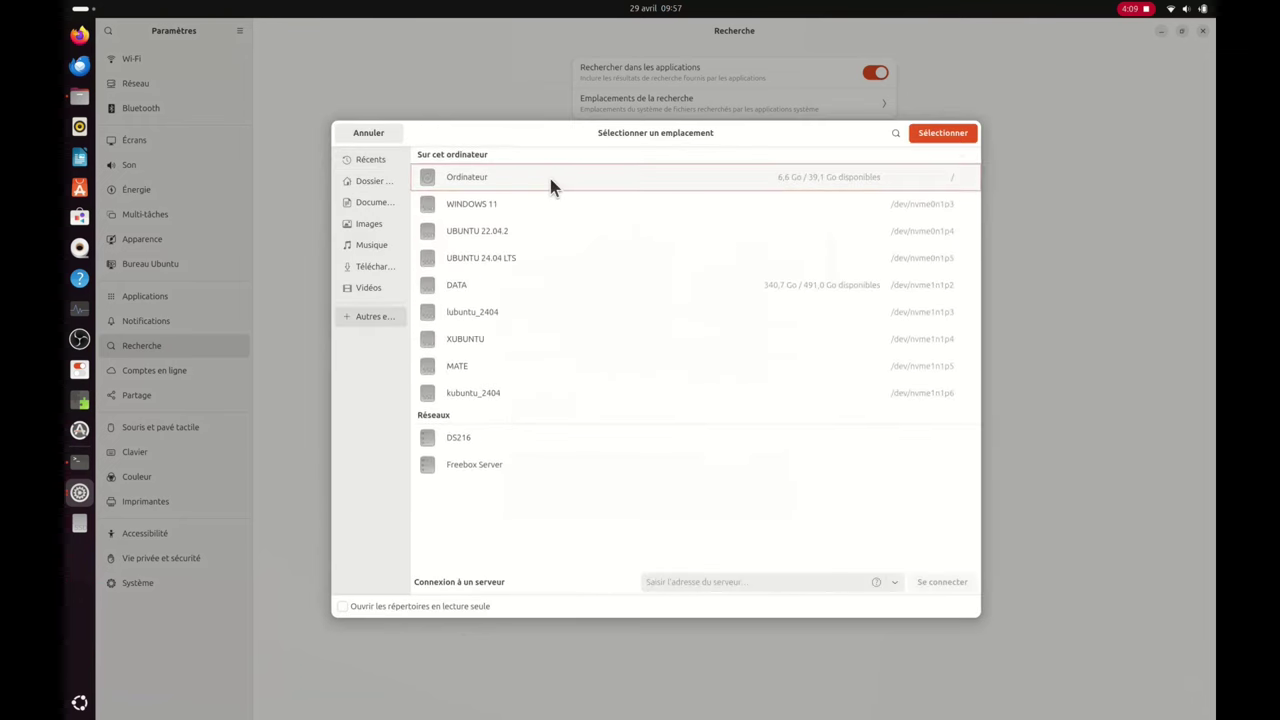
left_click(625, 176)
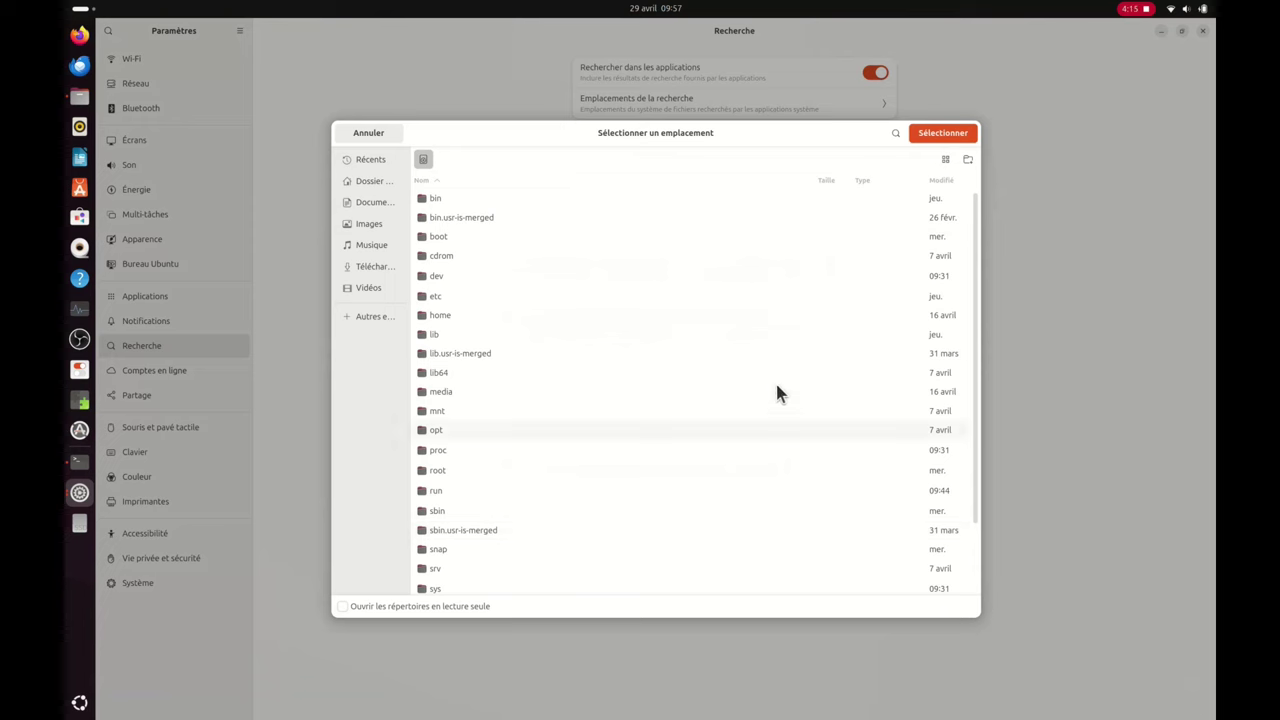
left_click(942, 133)
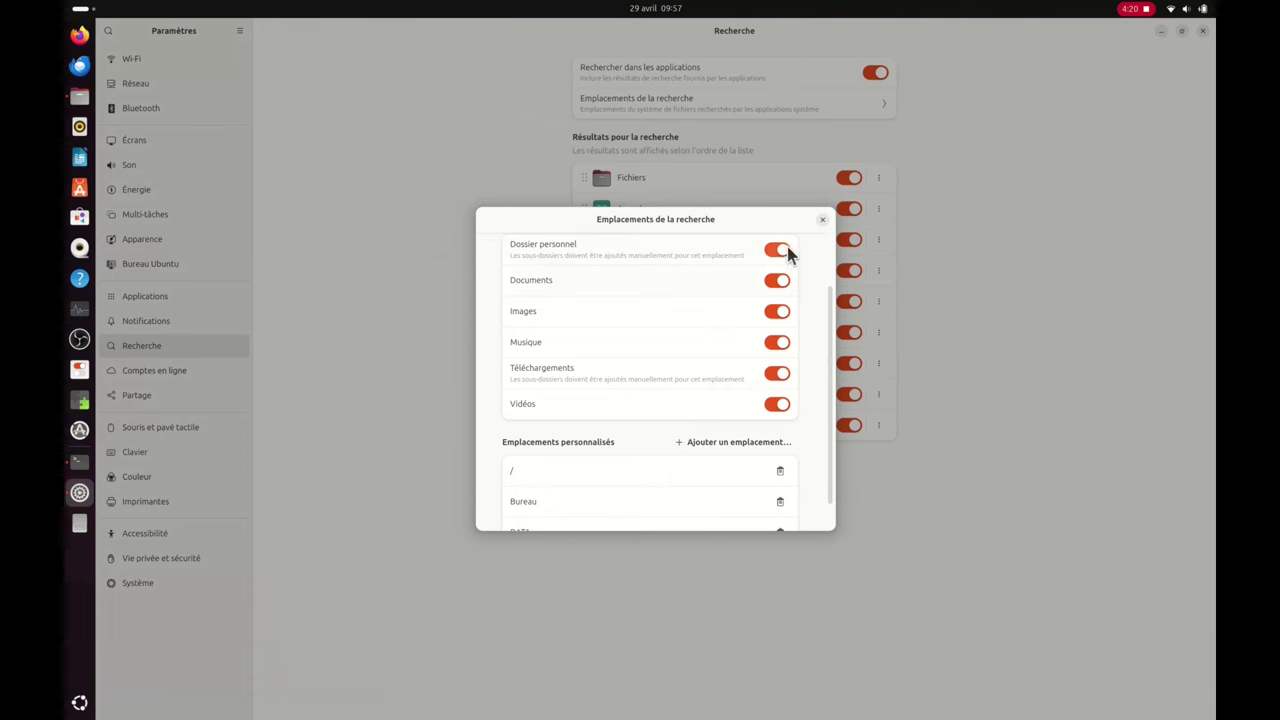
left_click(822, 219)
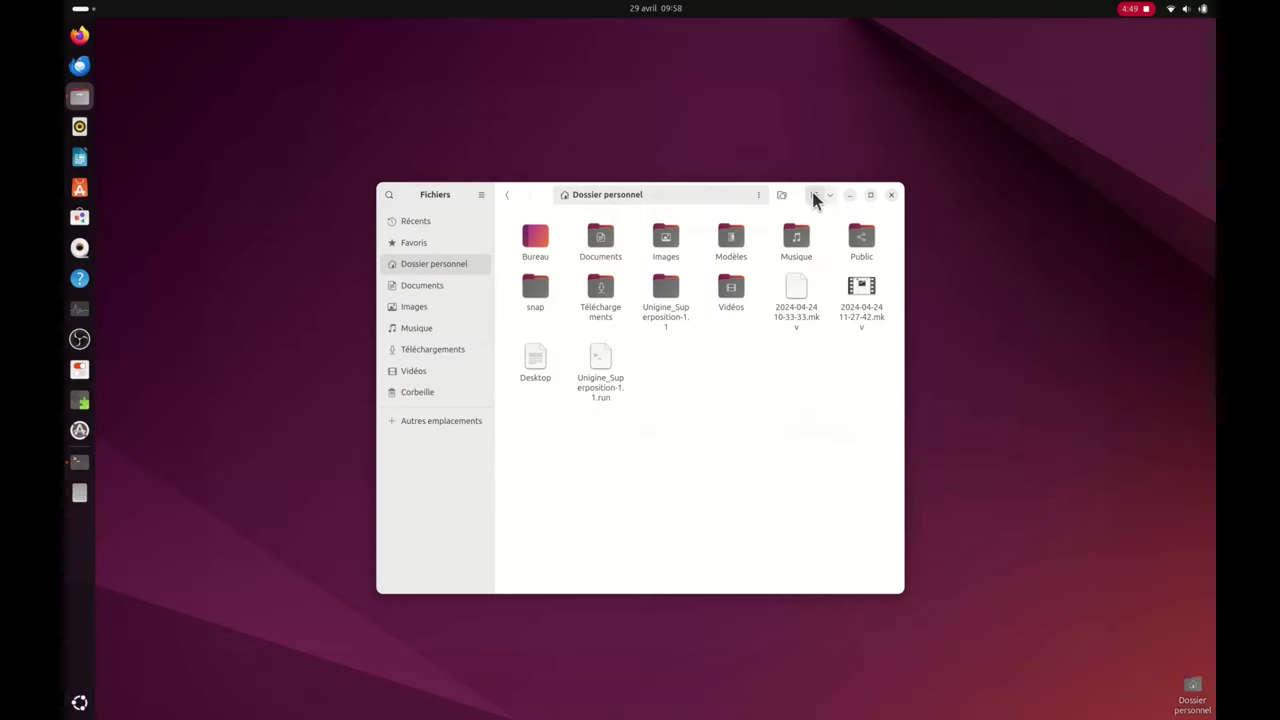
Show the home folder's contents as a list, look through them and return to the grid view
left_click(814, 195)
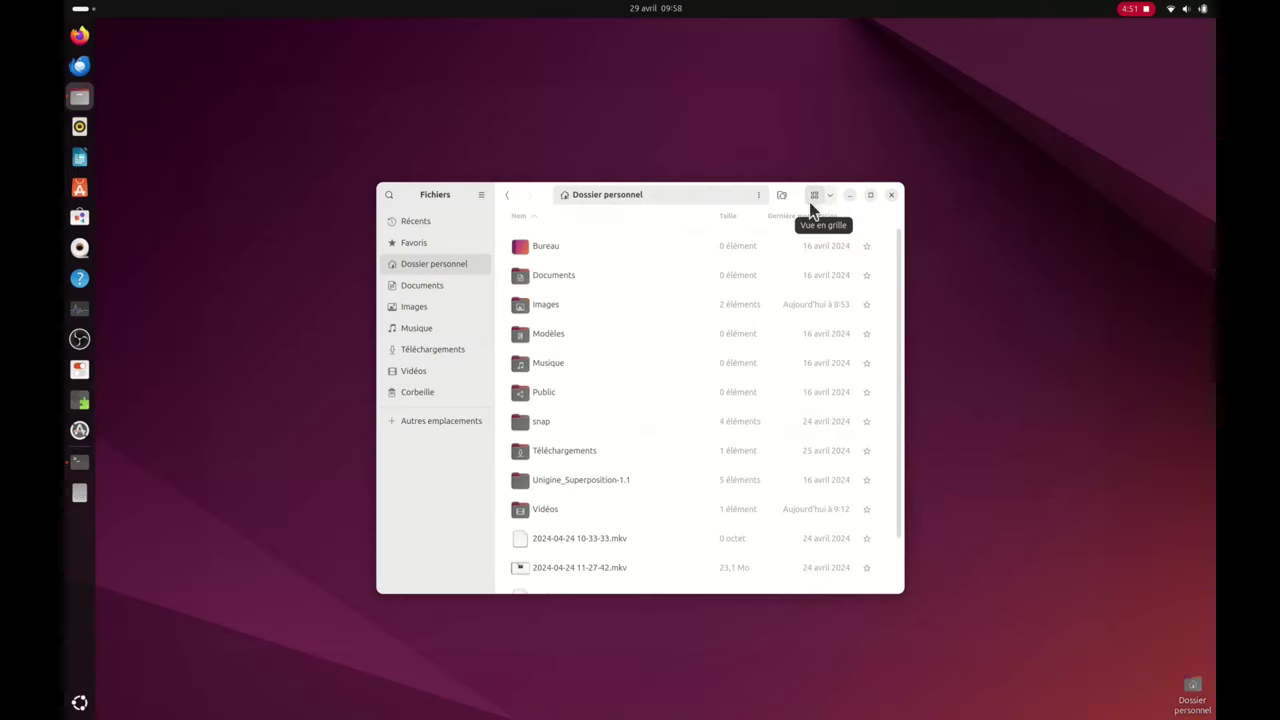
scroll(718, 458, "down", 1)
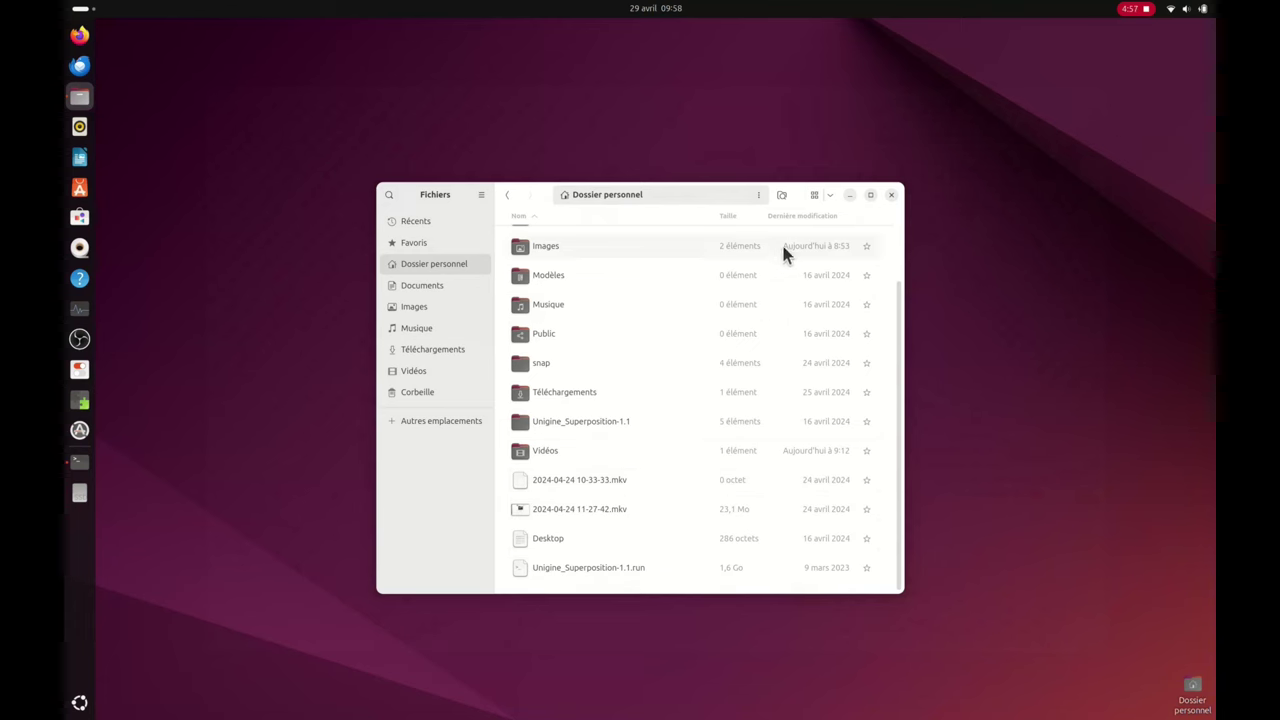
left_click(814, 196)
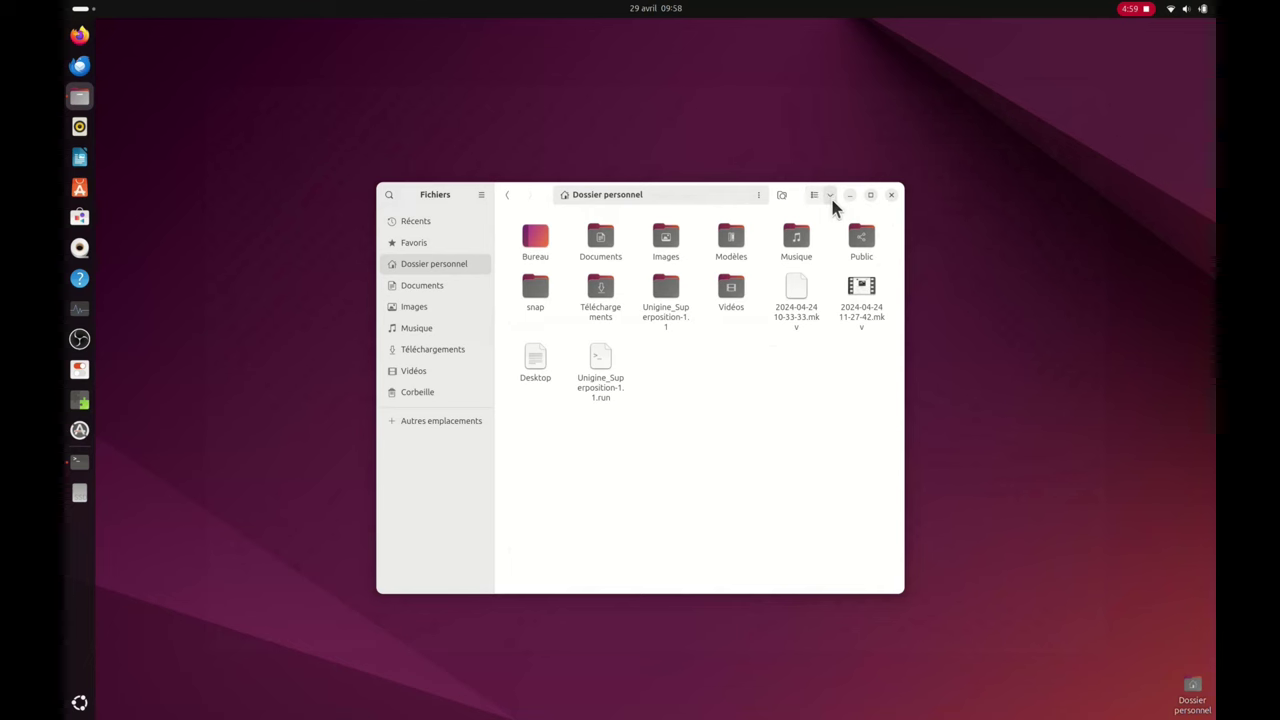
Show the sort options for the home folder's contents and dismiss them without changing the order
left_click(830, 195)
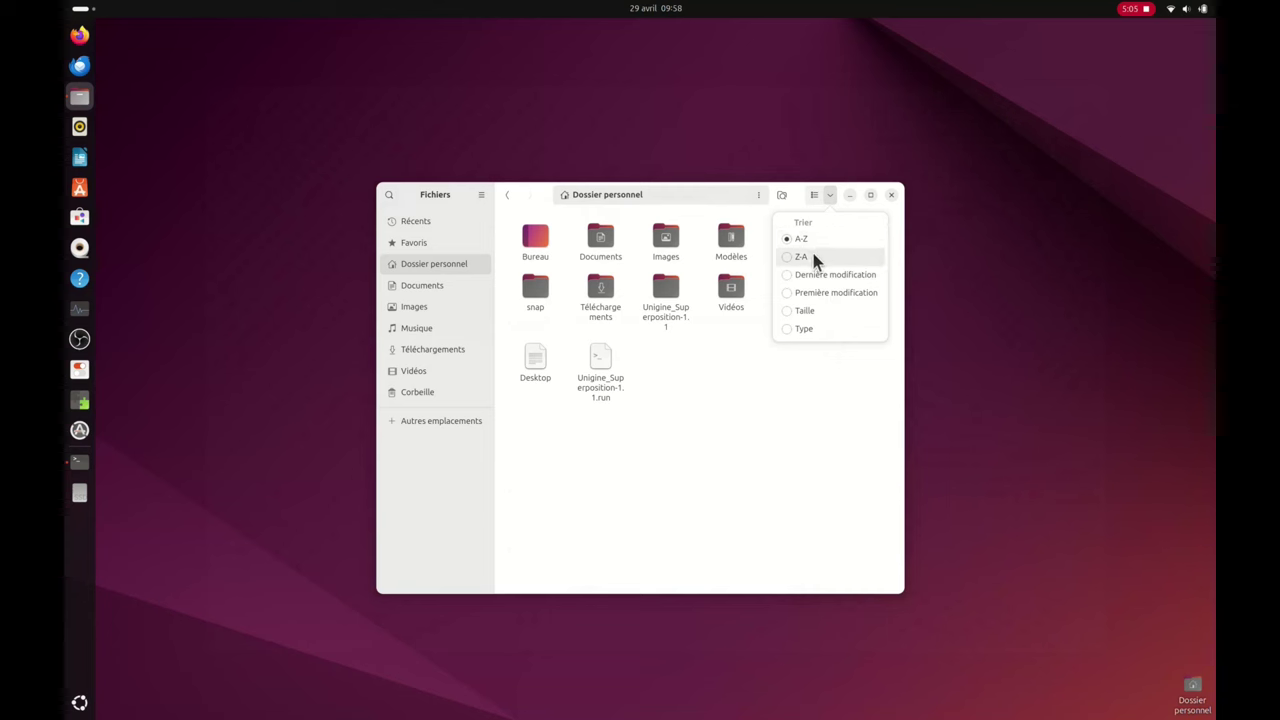
left_click(893, 200)
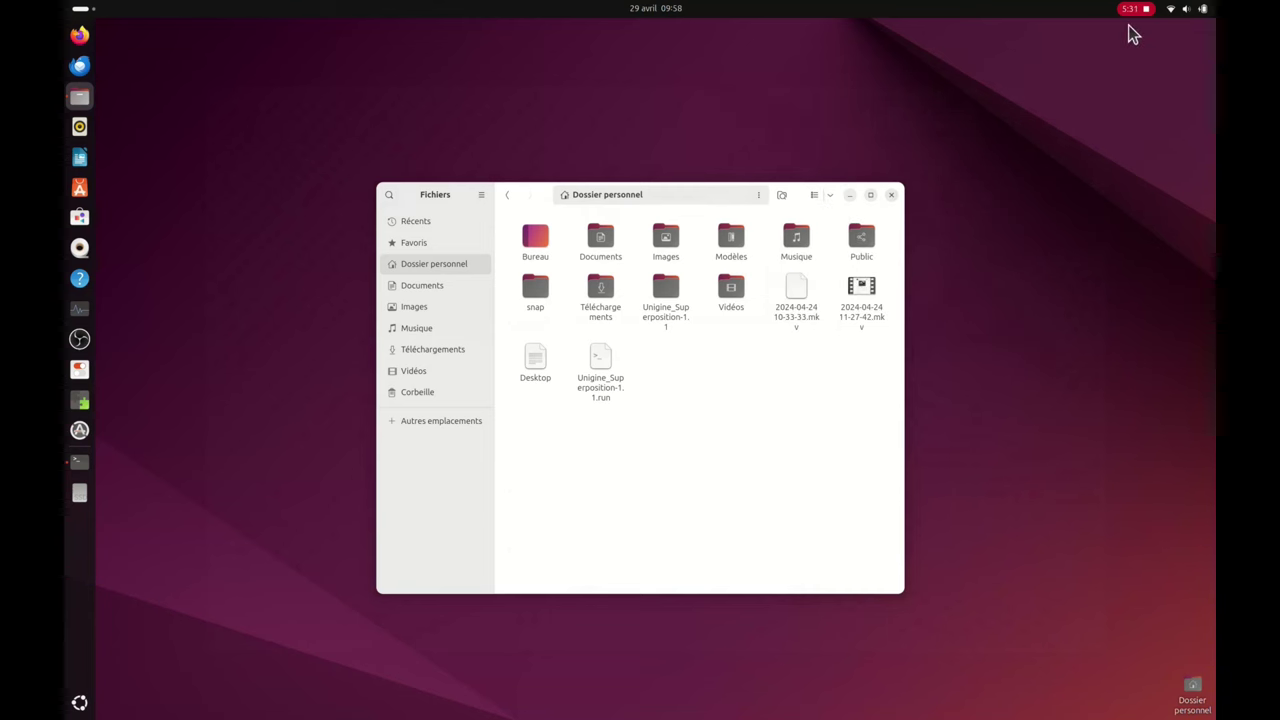
Show the sound output devices in the quick settings, open the full sound settings and close them
left_click(1206, 12)
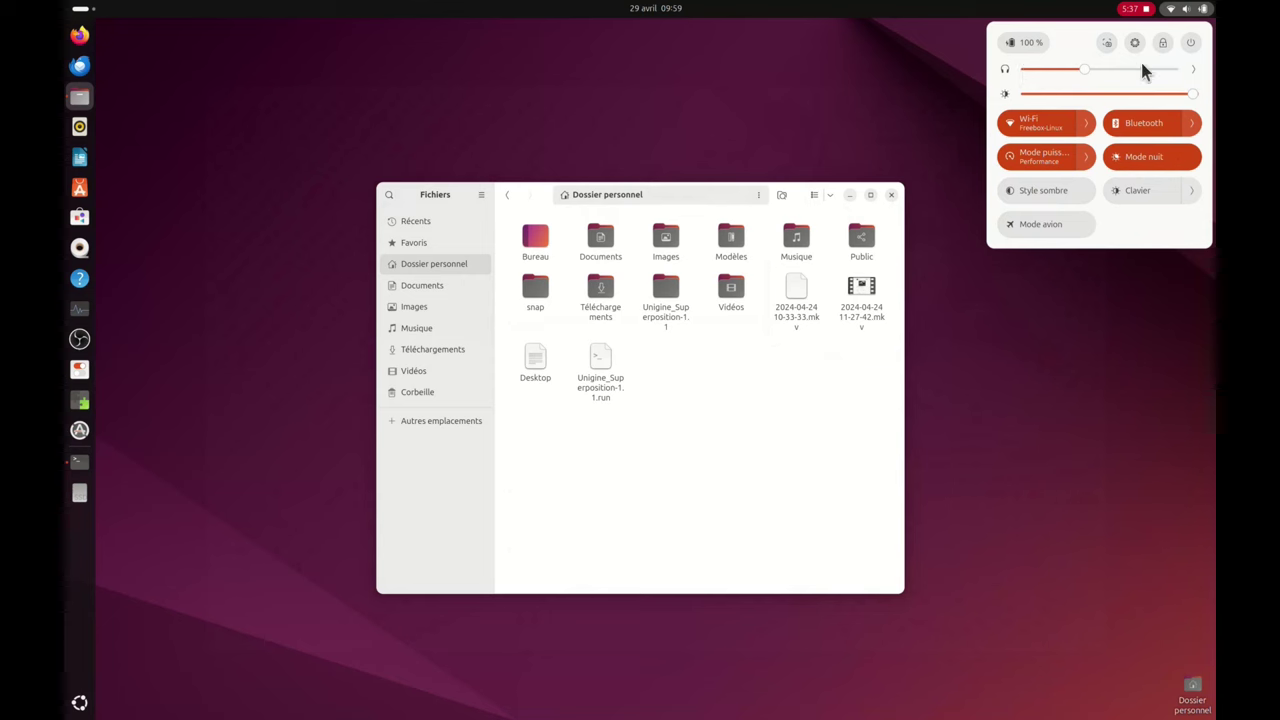
left_click(1195, 69)
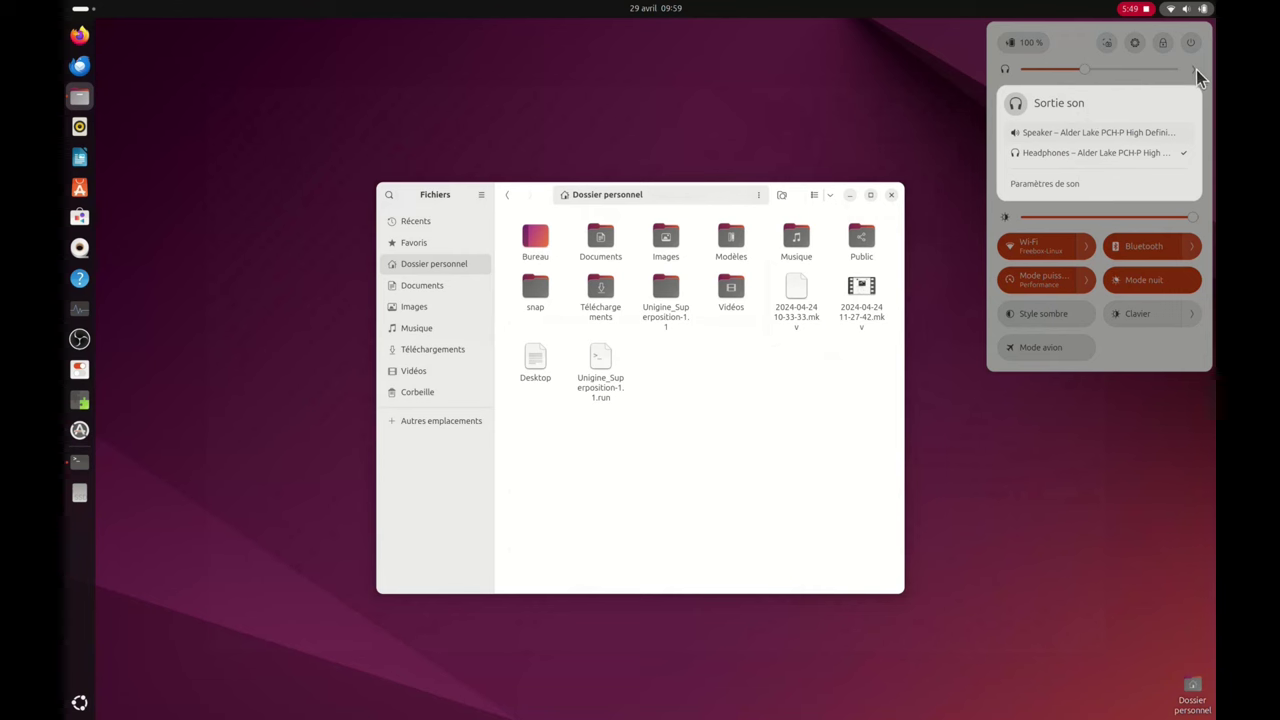
left_click(1066, 183)
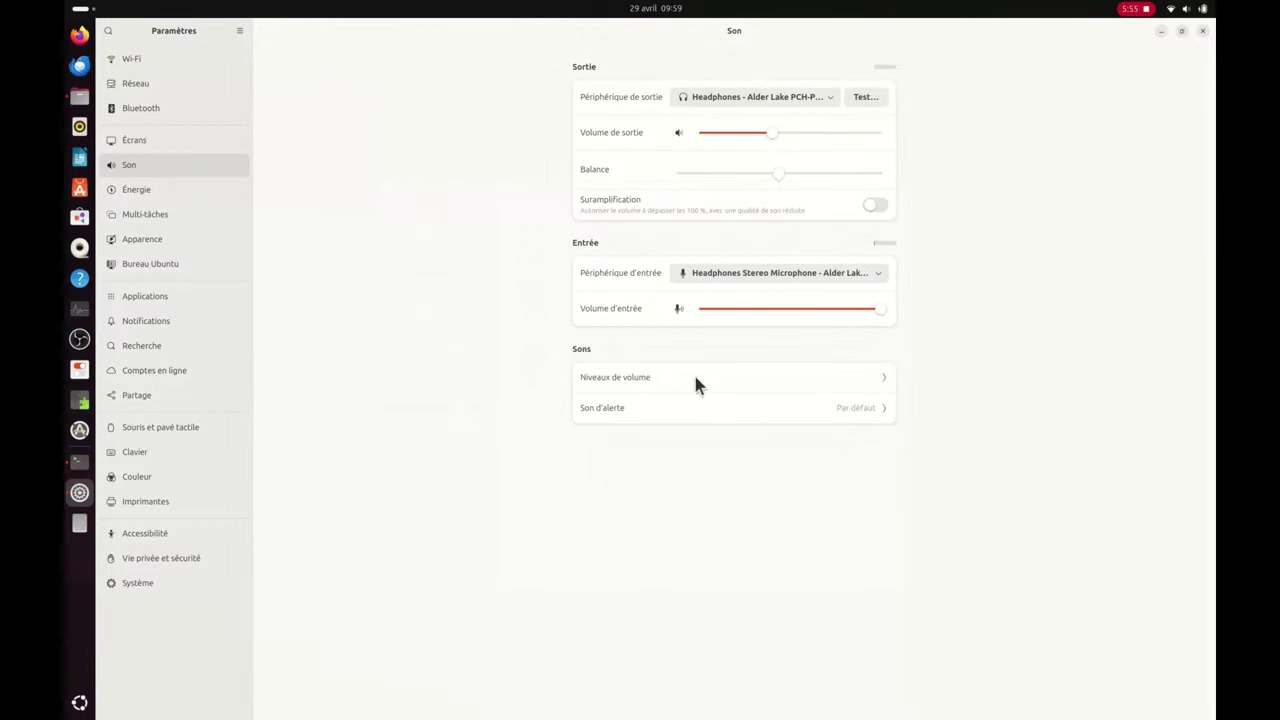
left_click(1202, 31)
Show the available power modes (Mode puissance) in the quick settings and collapse the list
left_click(1205, 9)
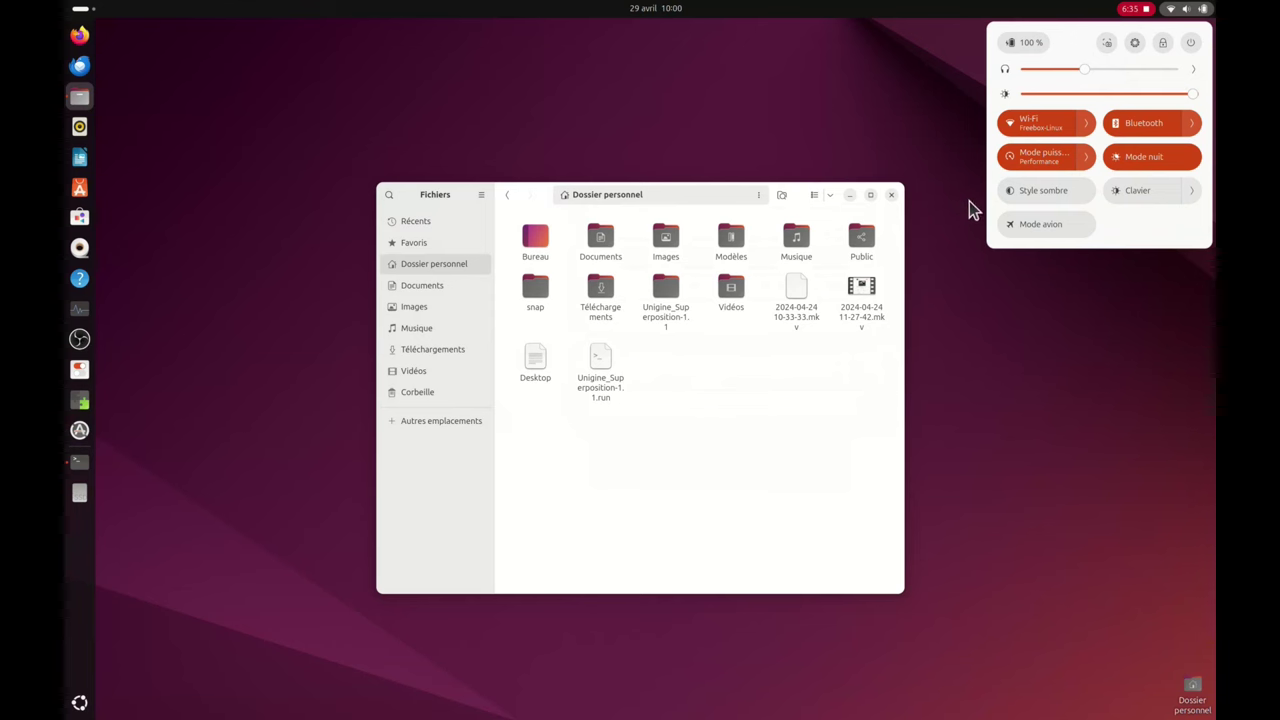
left_click(1087, 156)
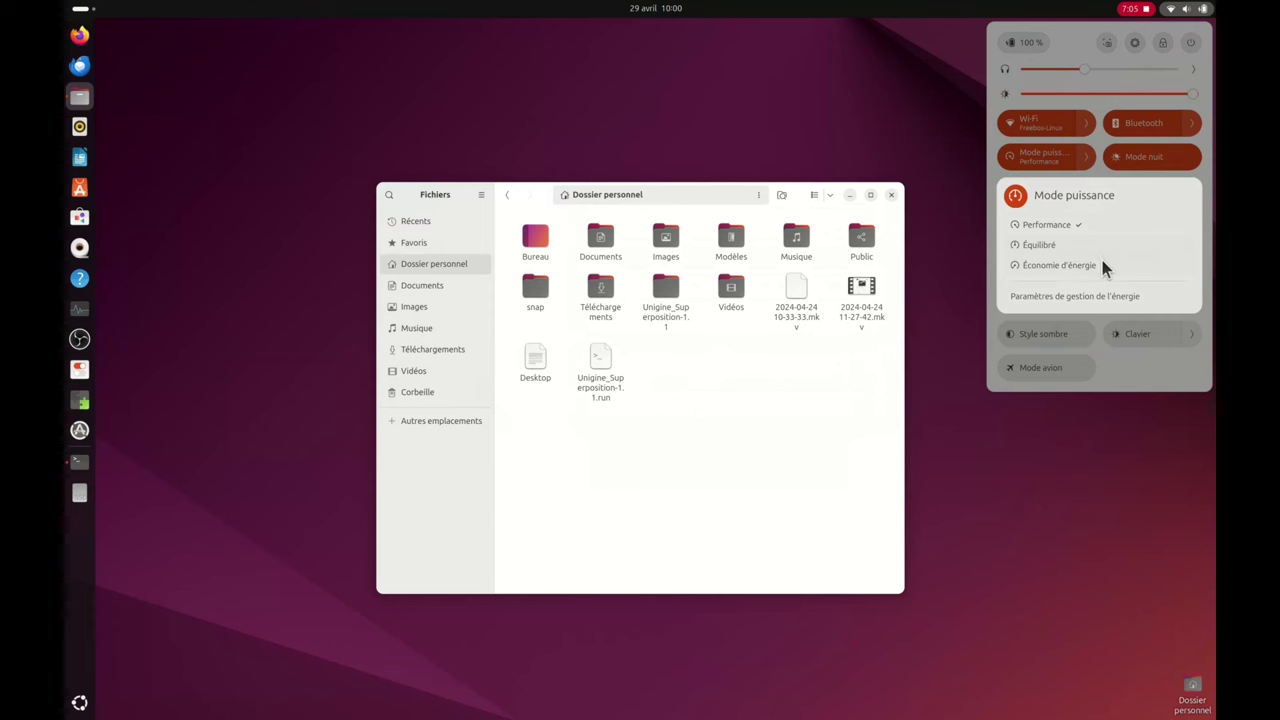
left_click(1086, 157)
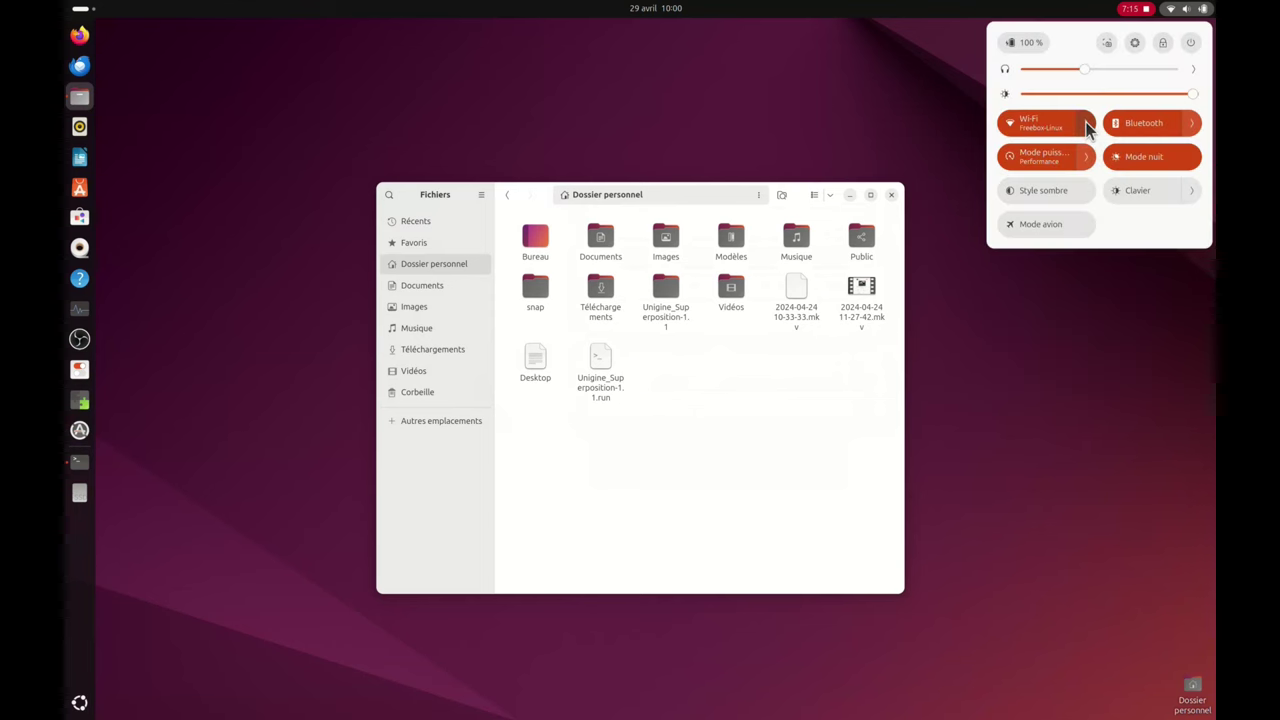
Look through the Wi-Fi networks and the Bluetooth devices in the quick settings, then collapse both lists
left_click(1087, 128)
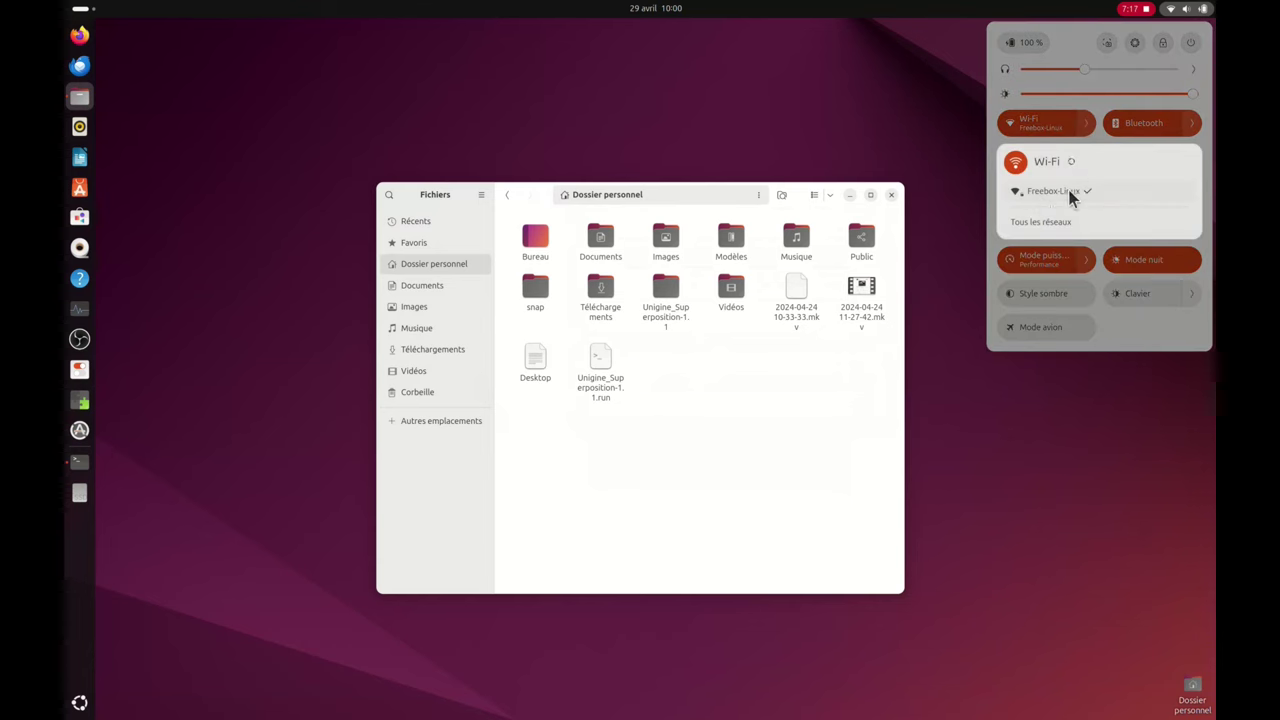
left_click(1052, 224)
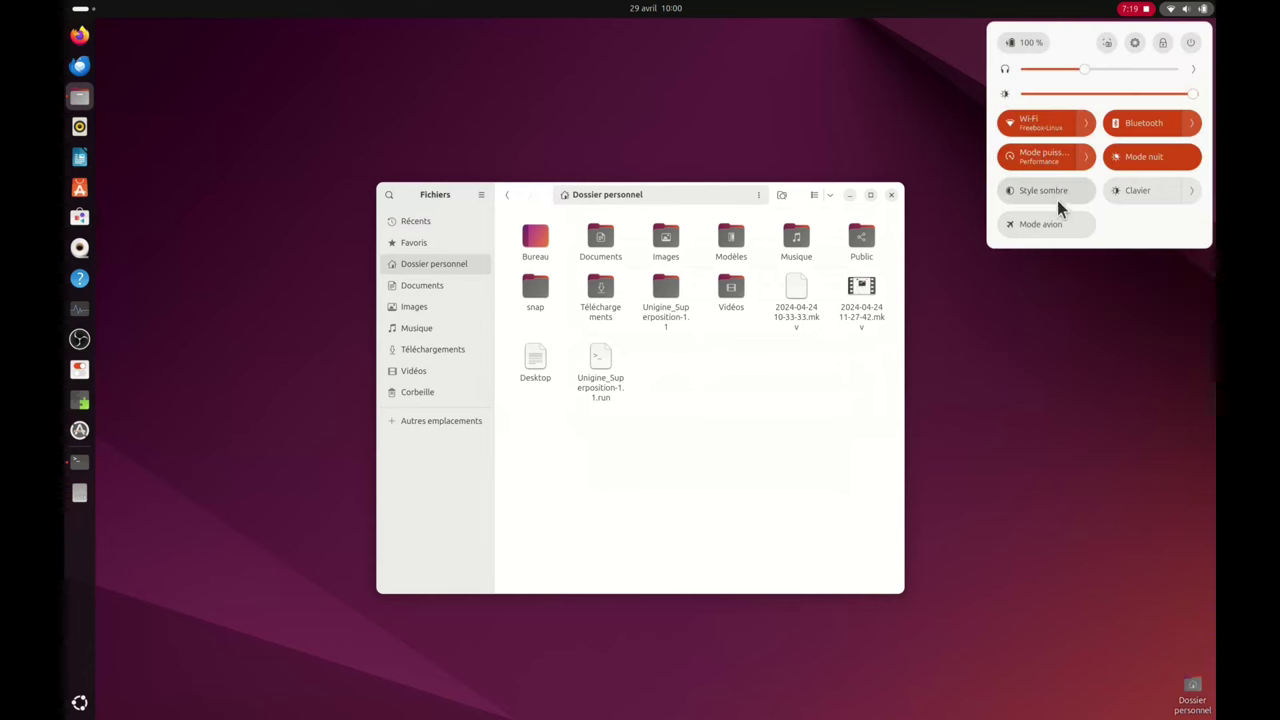
left_click(1087, 122)
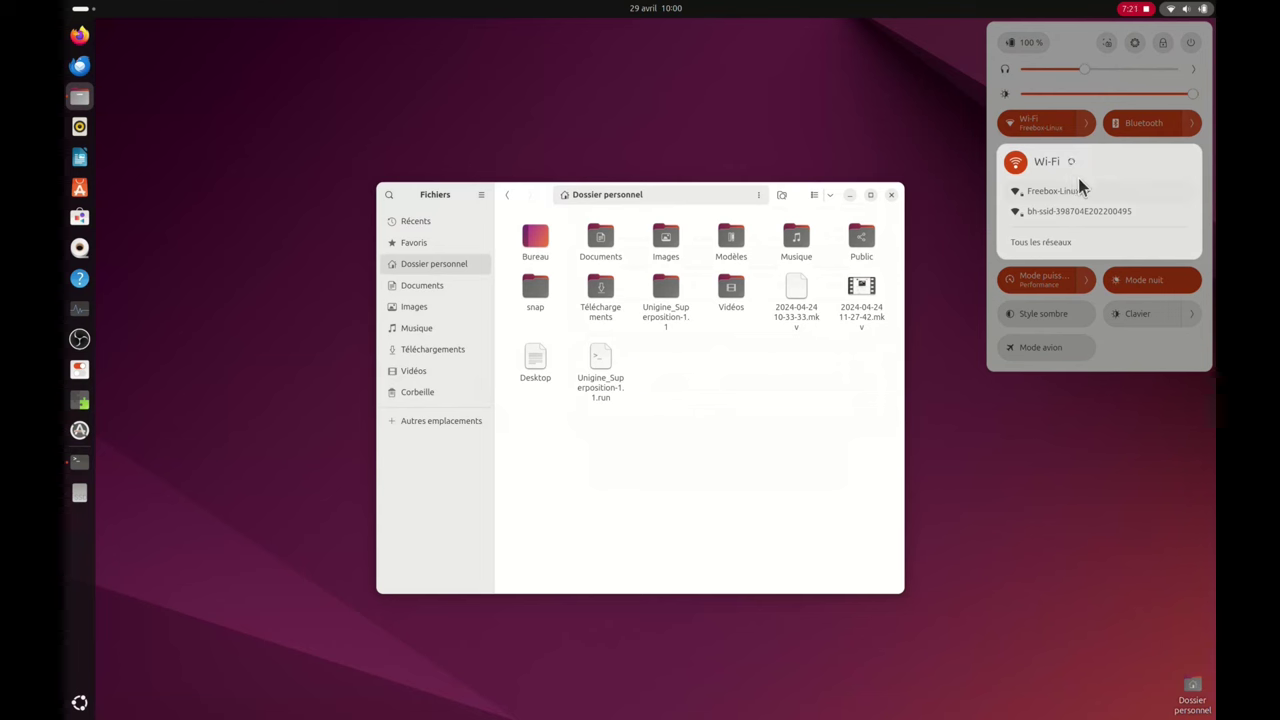
left_click(1088, 125)
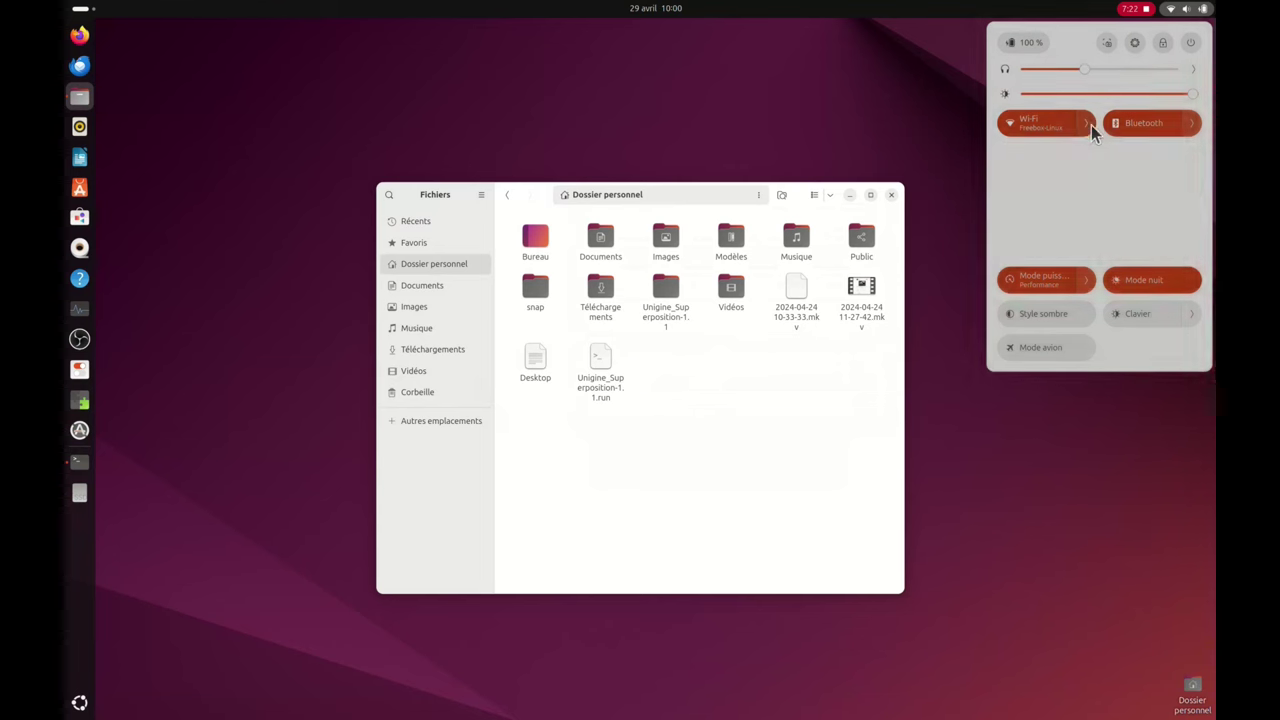
left_click(1190, 124)
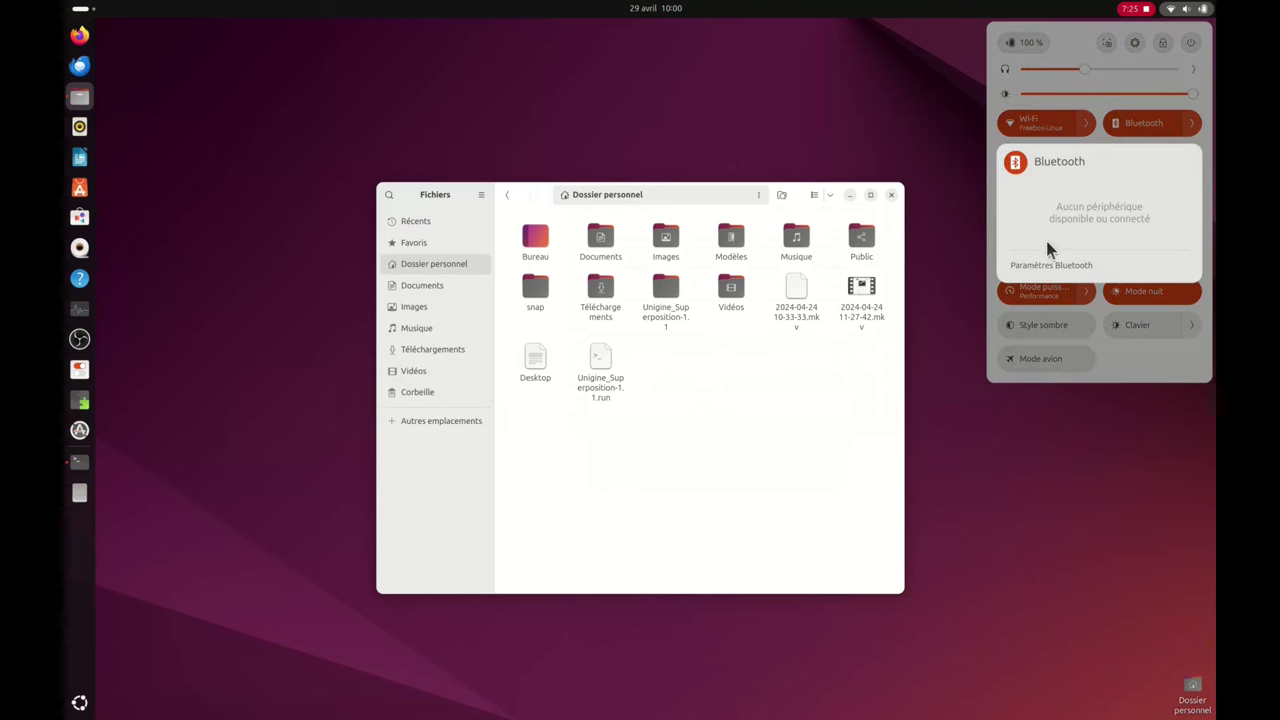
left_click(1191, 124)
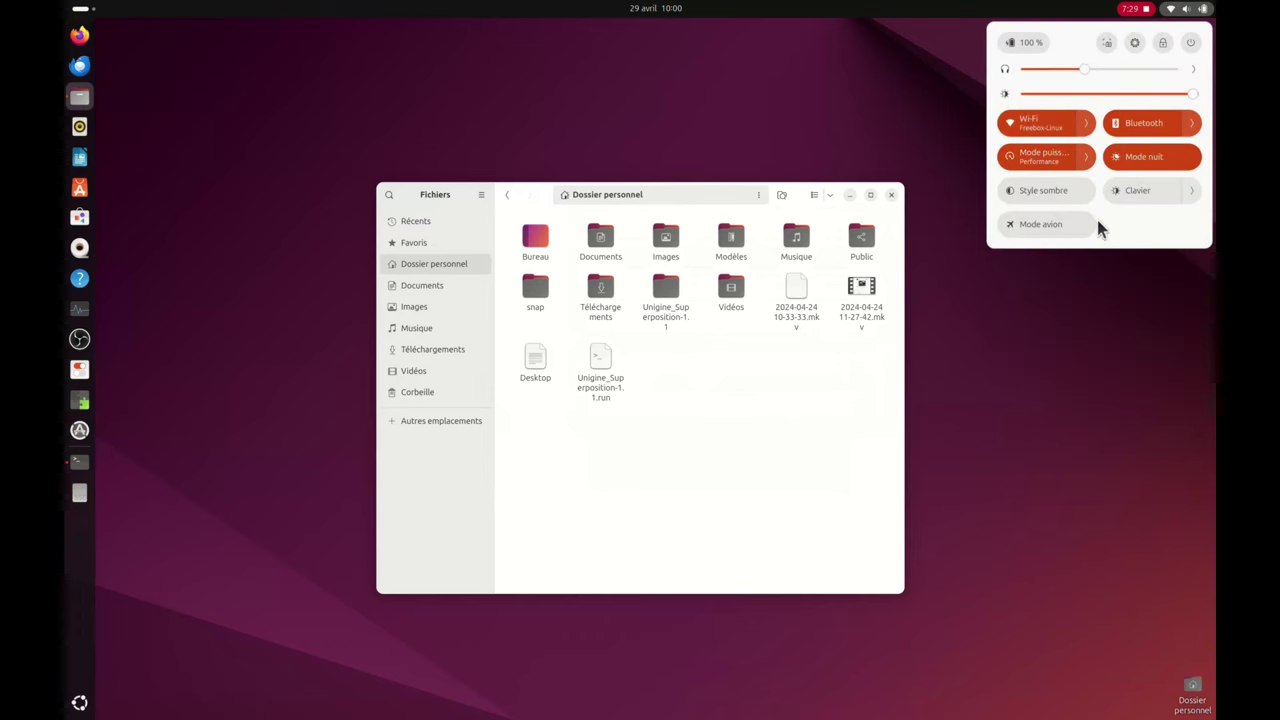
Open the system settings and view the Wi-Fi, Réseau and Bluetooth pages
left_click(1136, 44)
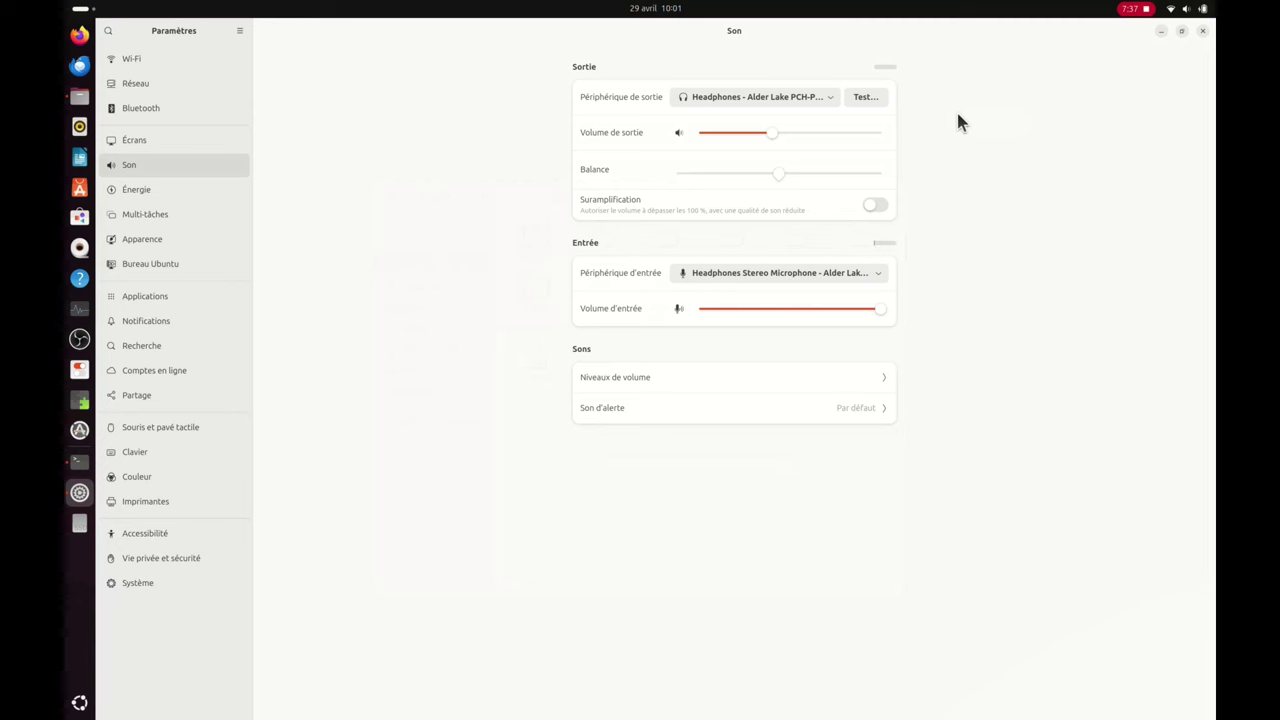
left_click(182, 58)
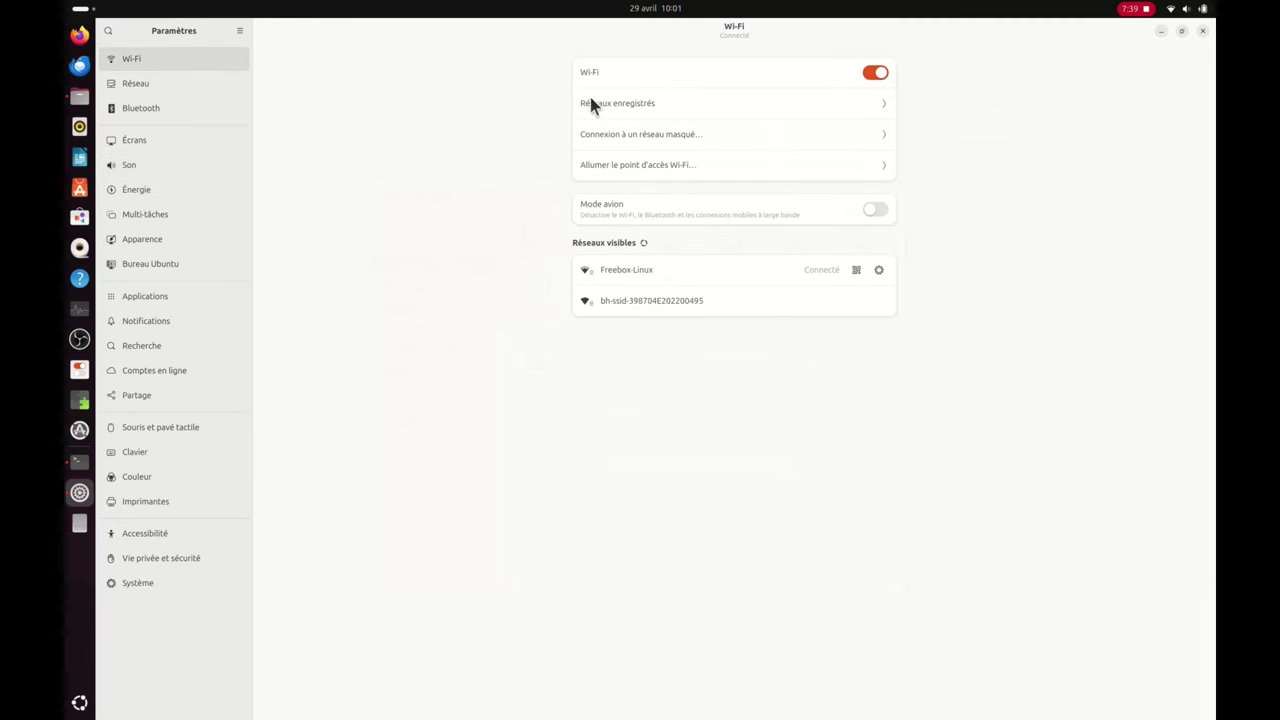
left_click(158, 83)
left_click(161, 109)
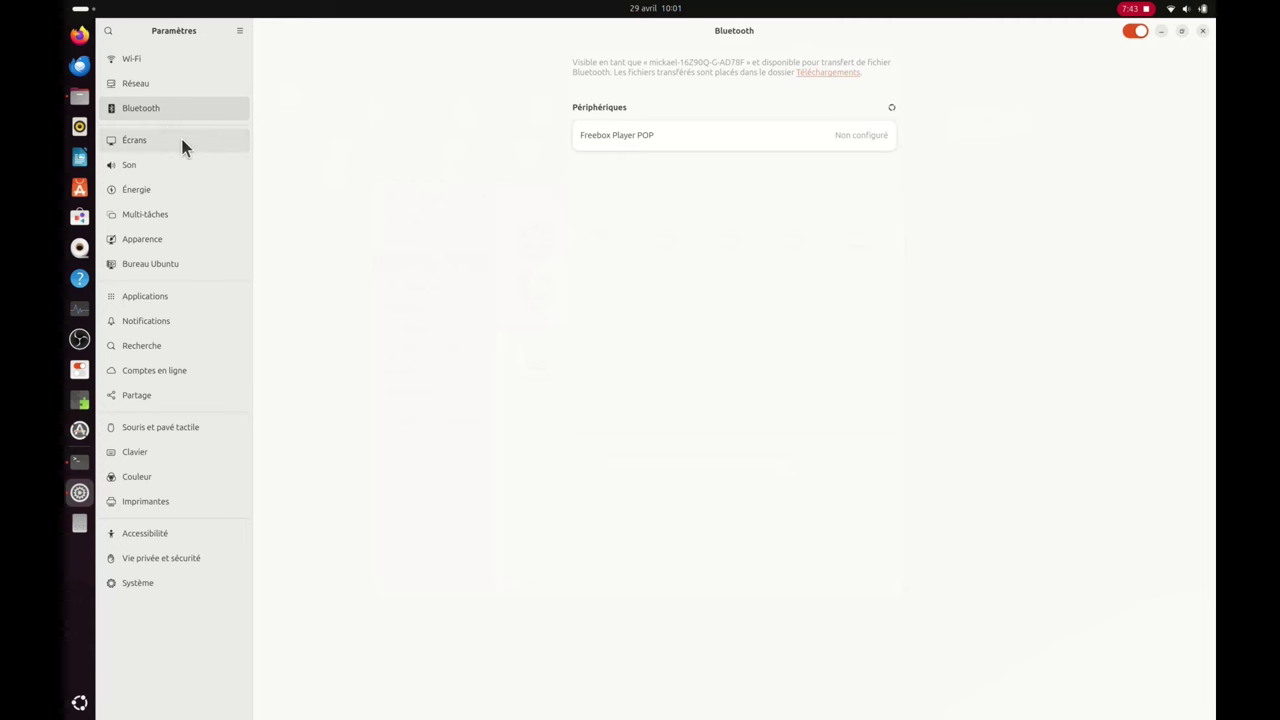
Open the display settings (Écrans) and switch Fractional Scaling off and on again
left_click(182, 146)
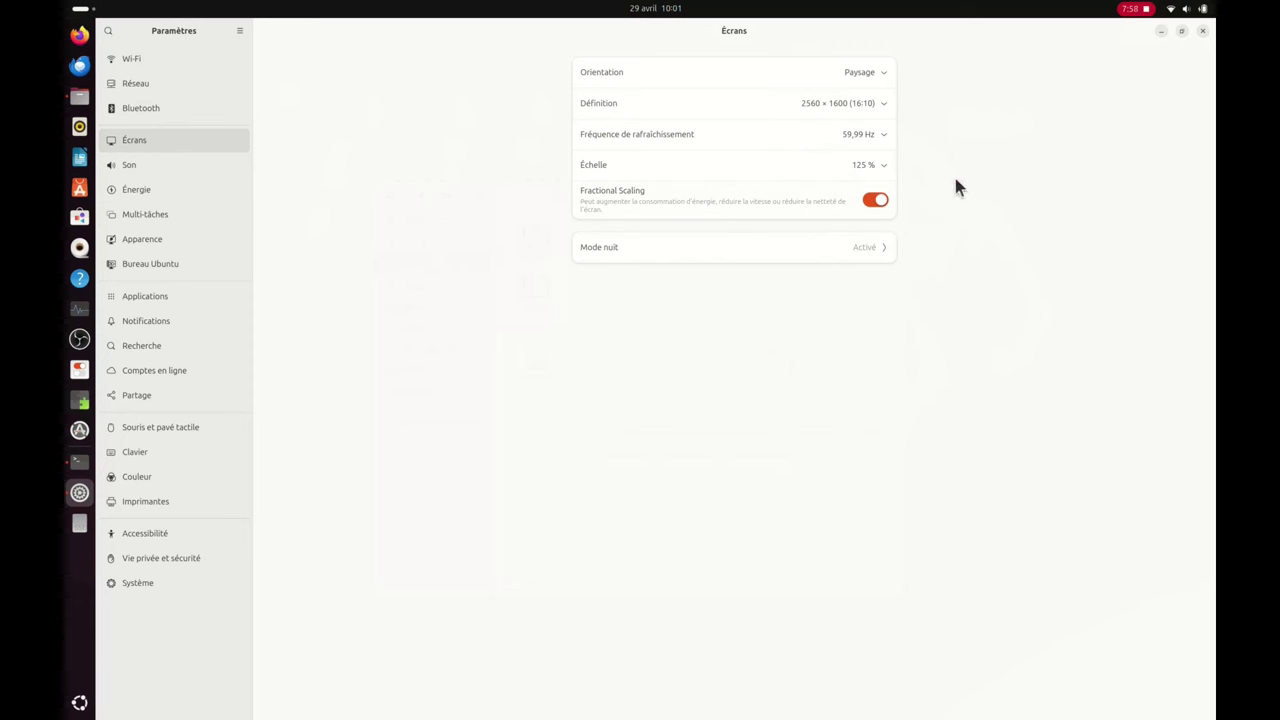
left_click(872, 202)
left_click(874, 201)
Try a display scale of 100 %, apply it and restore the previous display settings
left_click(877, 164)
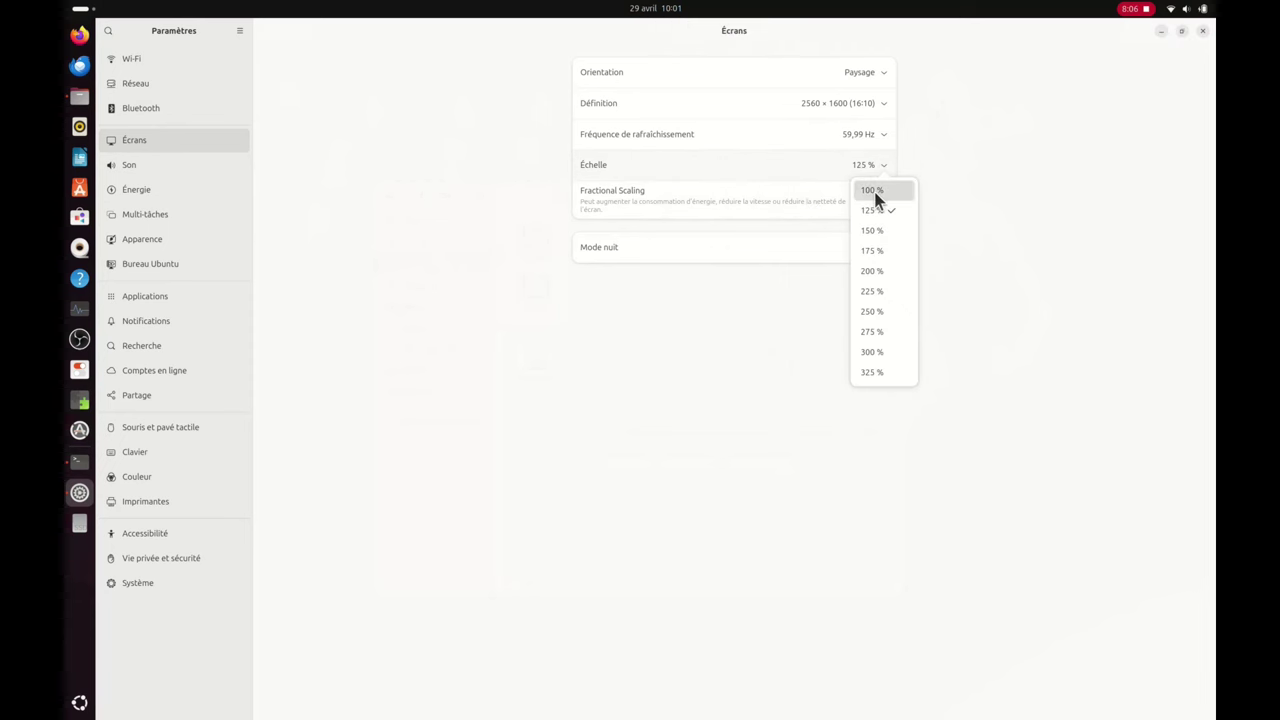
left_click(875, 194)
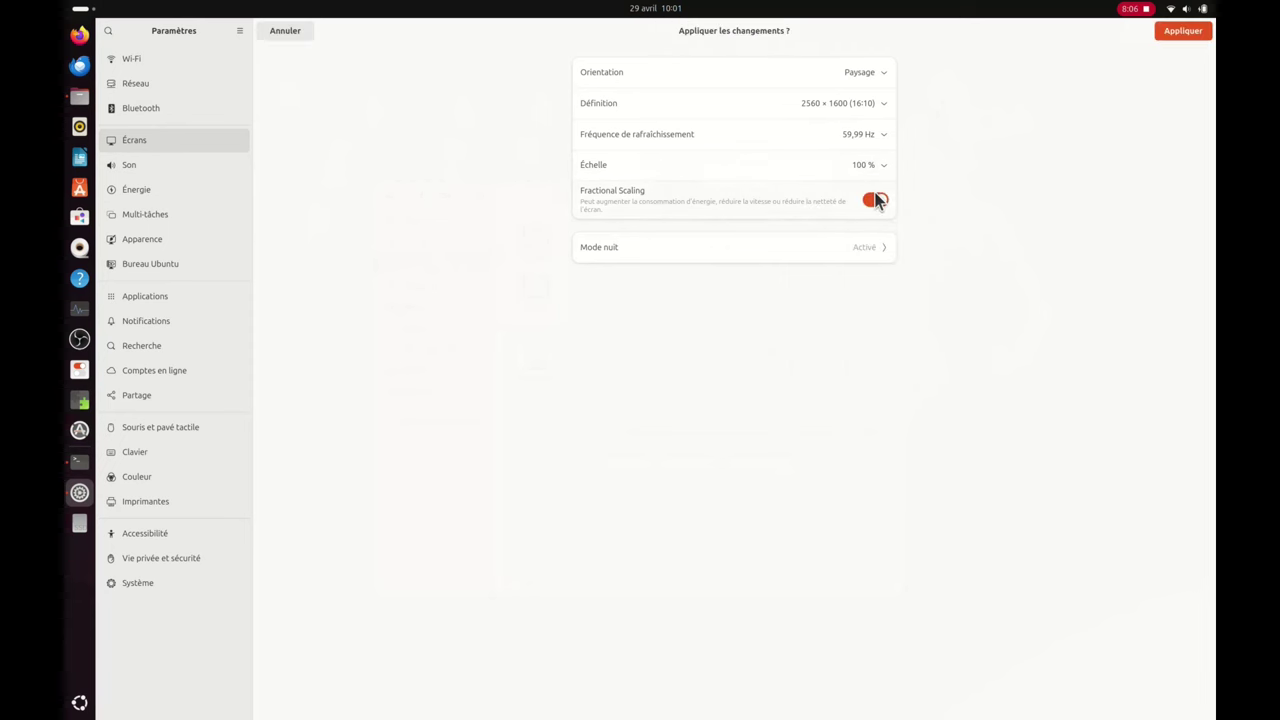
left_click(1180, 31)
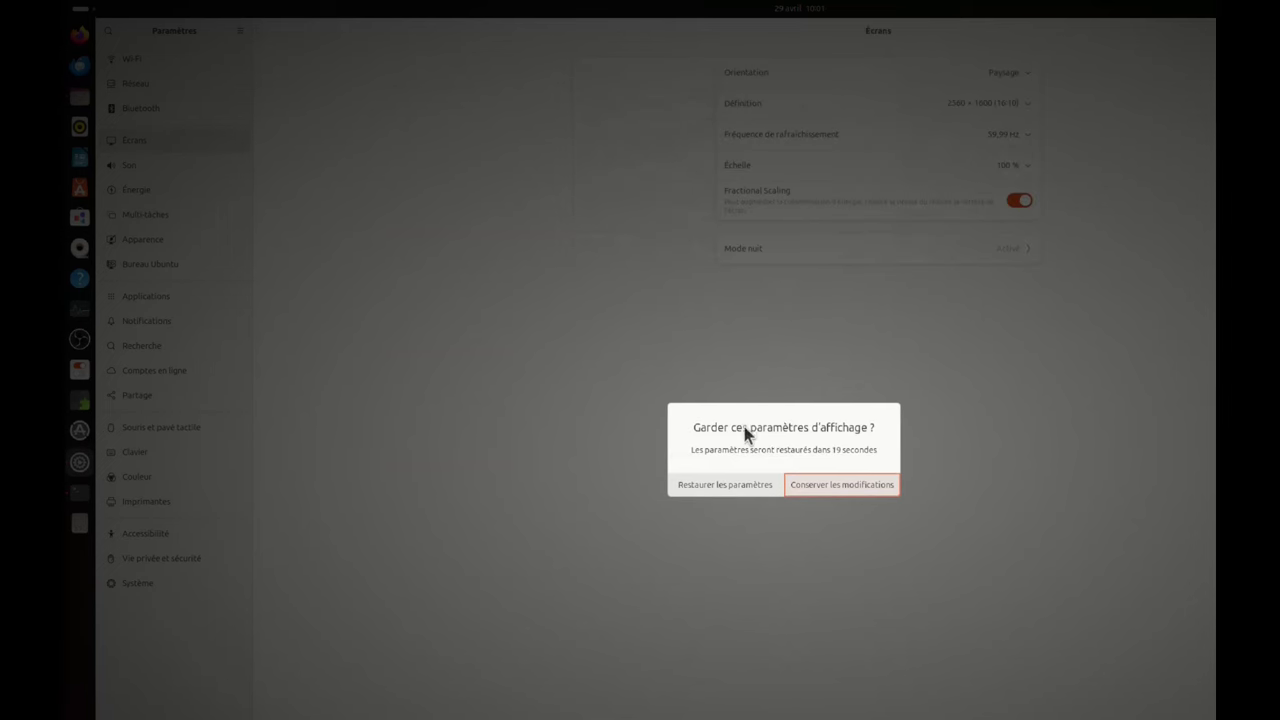
left_click(724, 484)
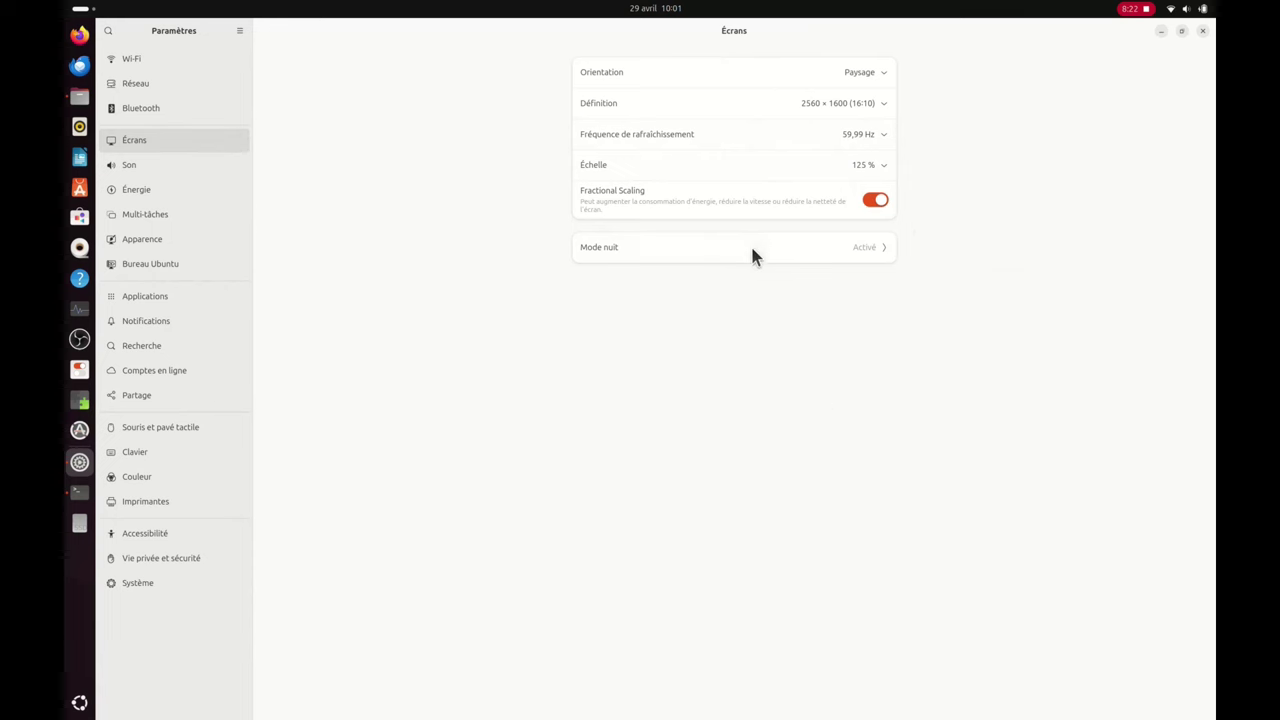
View the night mode options of the display settings, then the sound settings and their volume levels
left_click(635, 254)
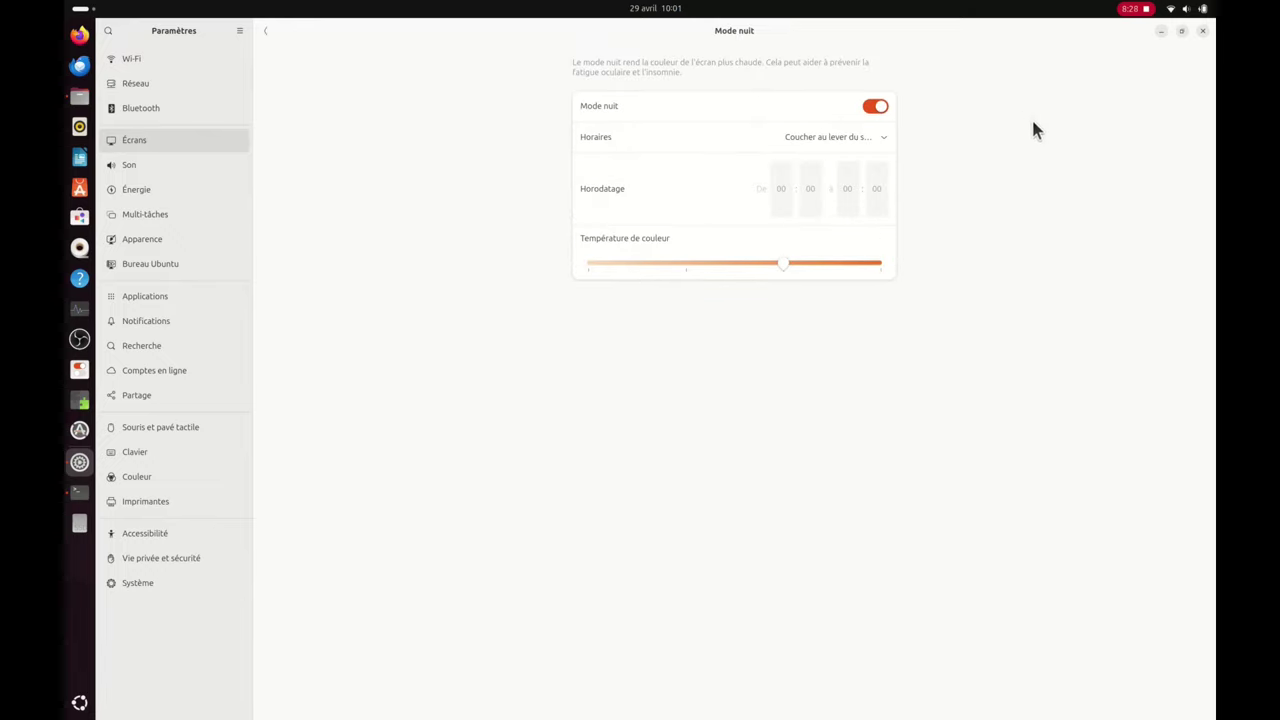
left_click(267, 32)
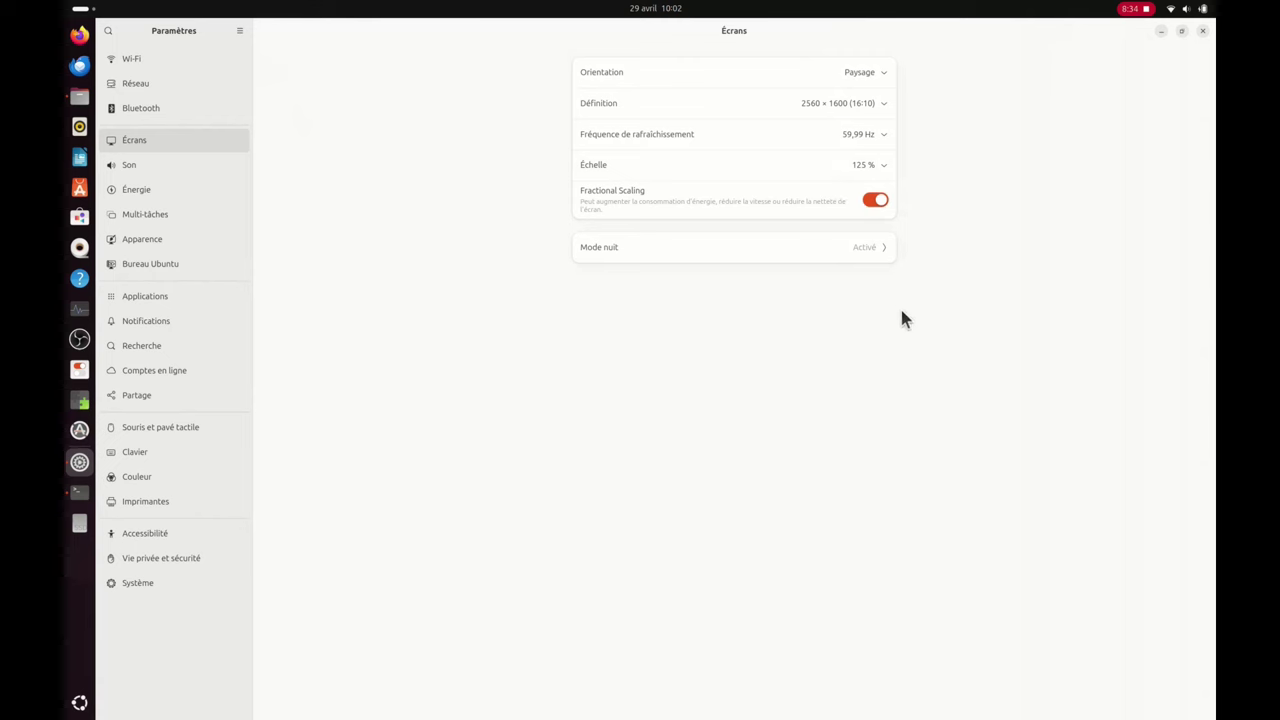
left_click(181, 166)
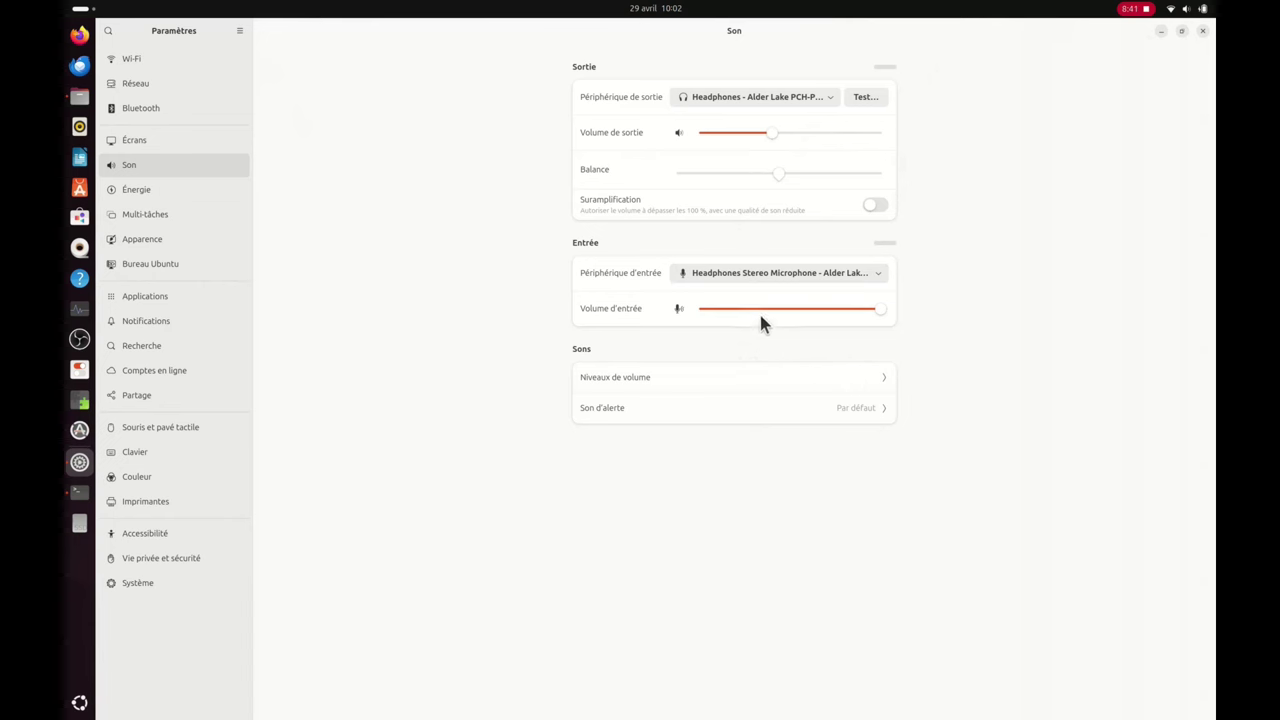
left_click(882, 376)
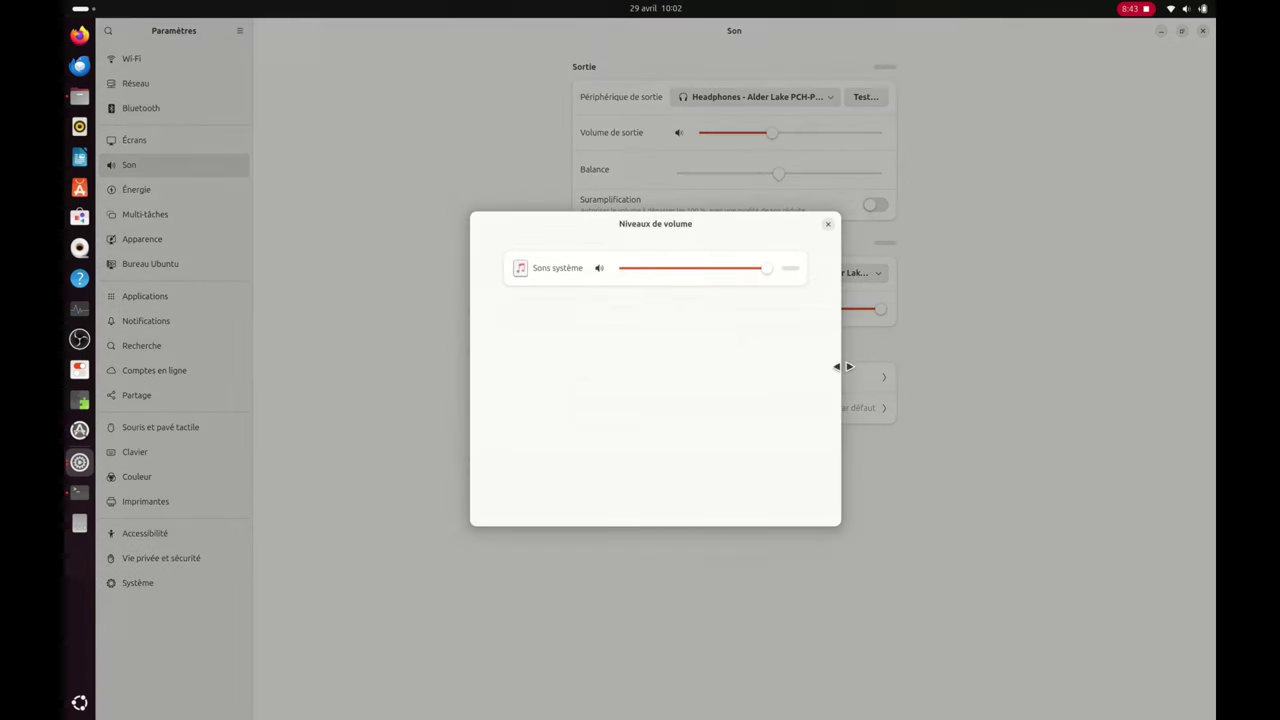
left_click(826, 225)
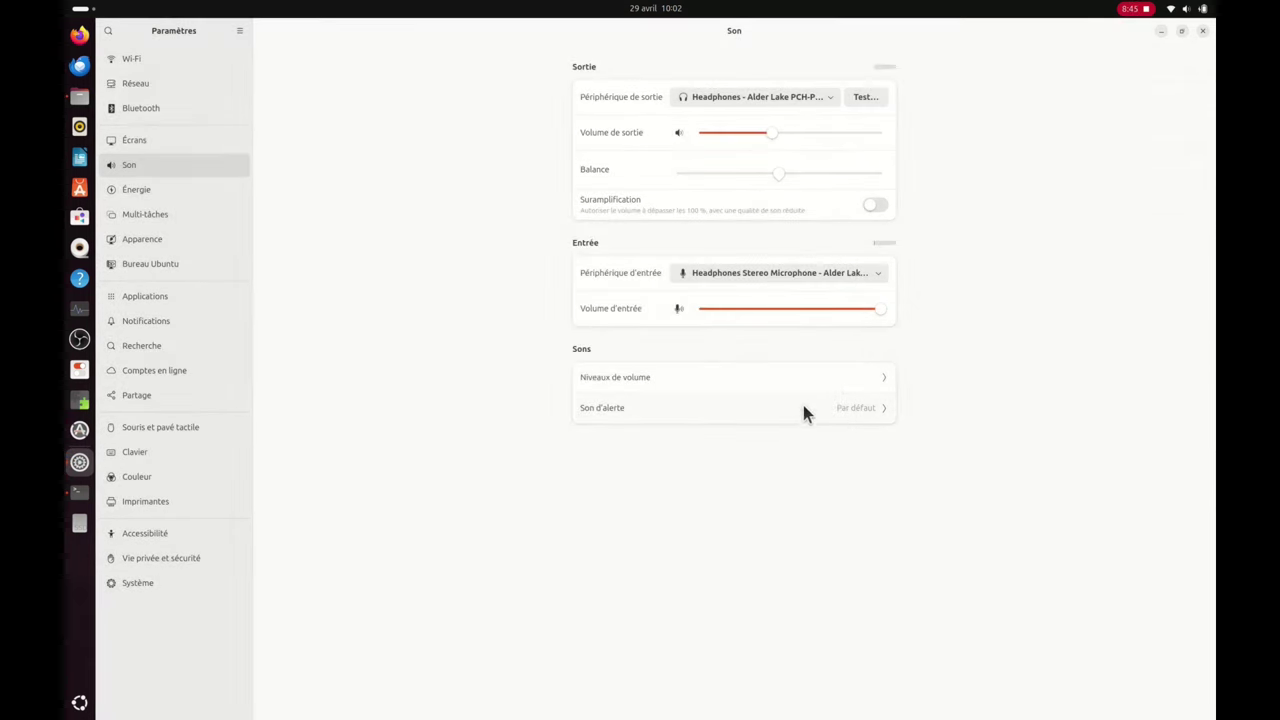
In the Énergie settings, select Performance mode, turn Écran assombri off and set Écran noir to 10 minutes
left_click(141, 196)
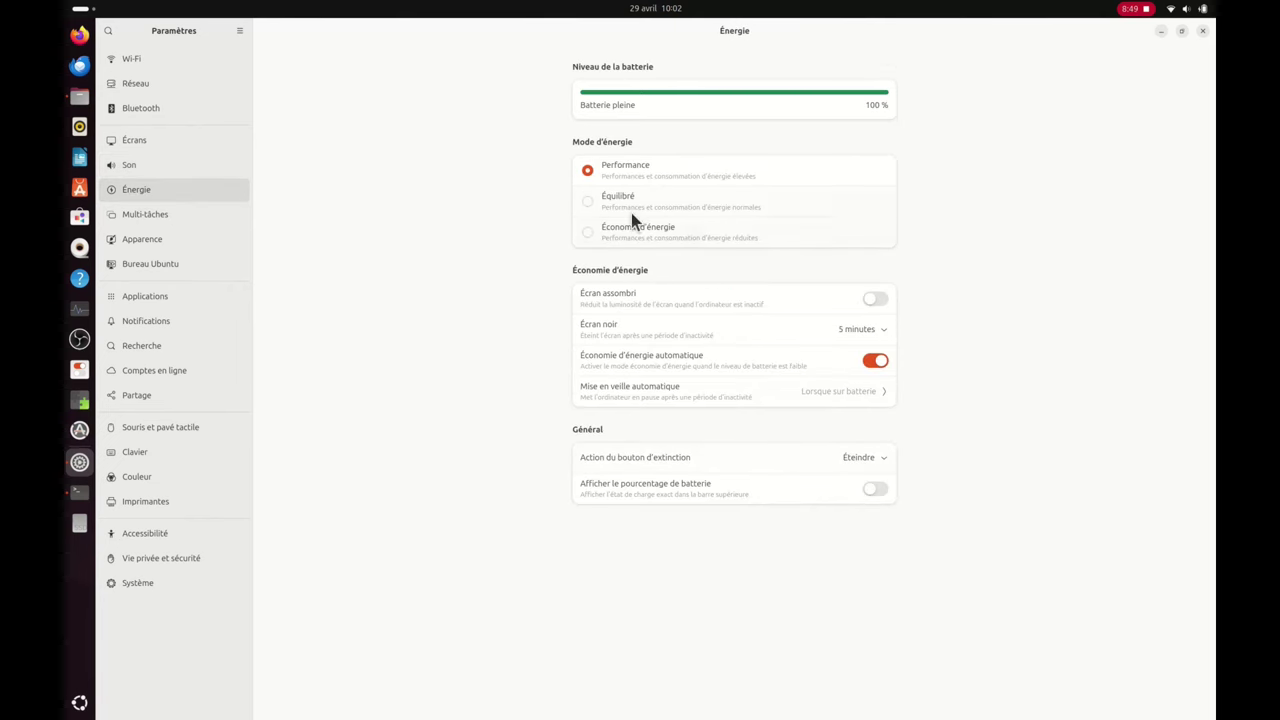
left_click(588, 172)
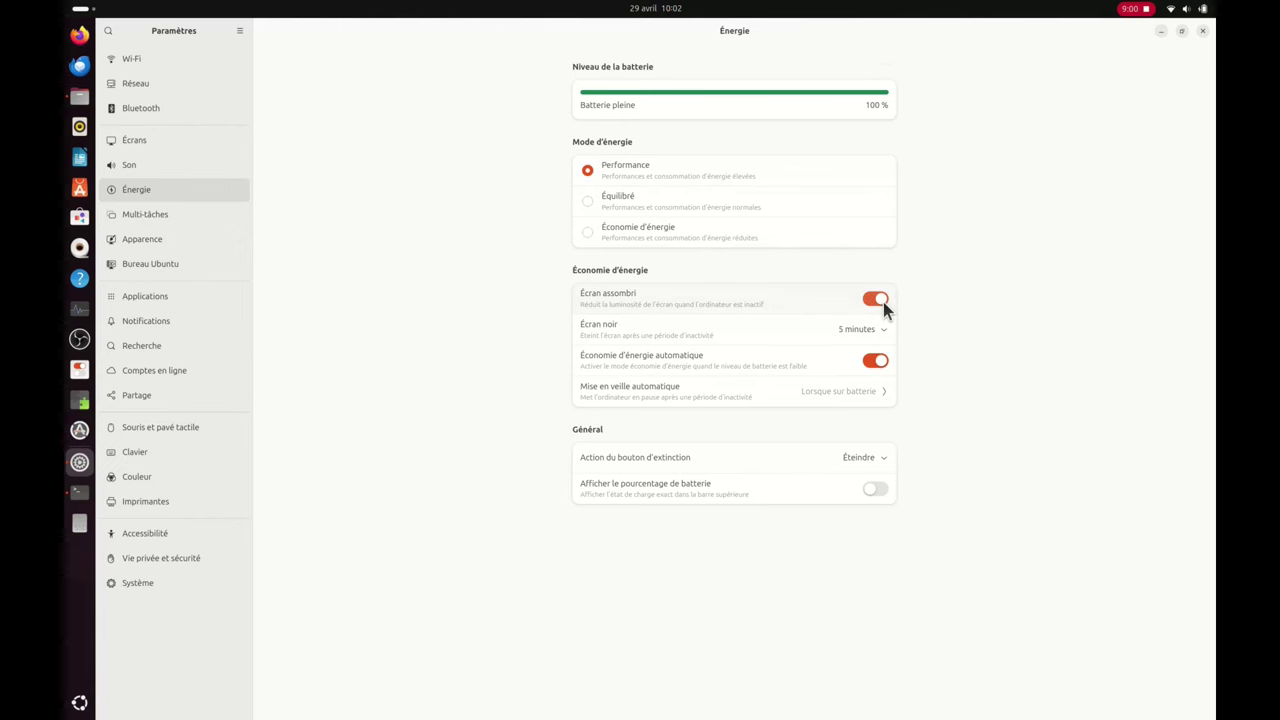
left_click(880, 300)
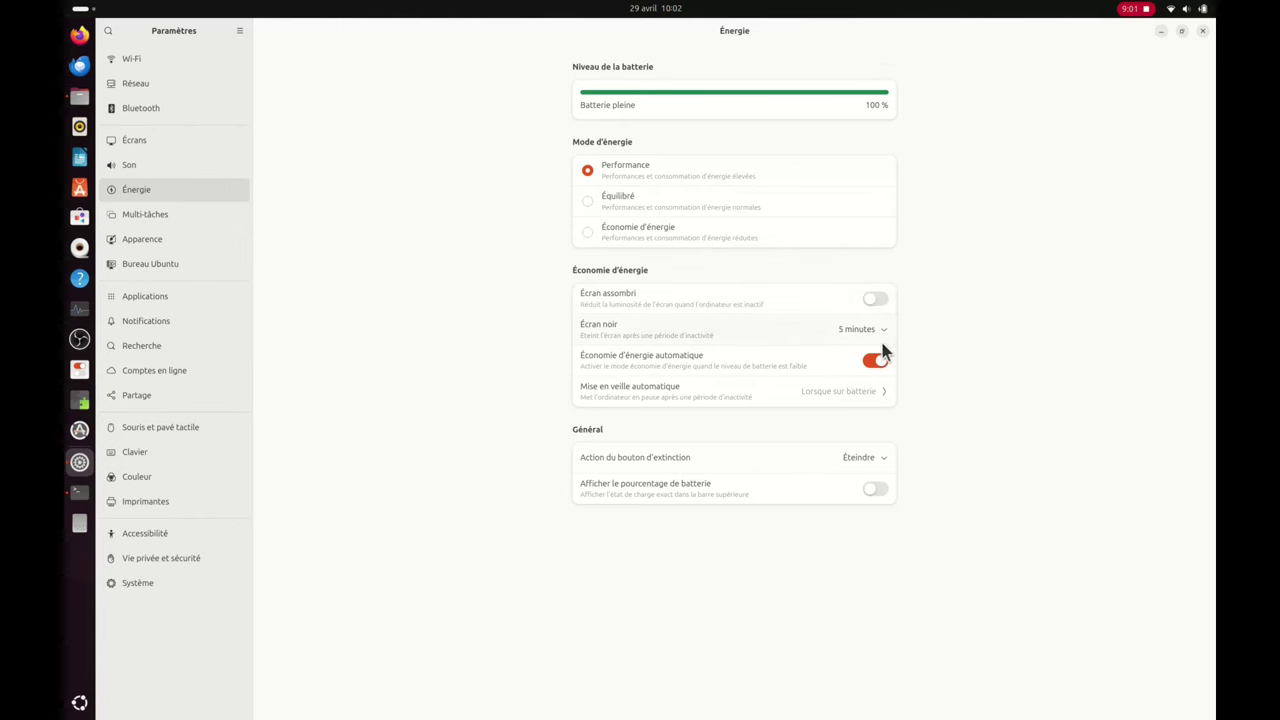
left_click(883, 329)
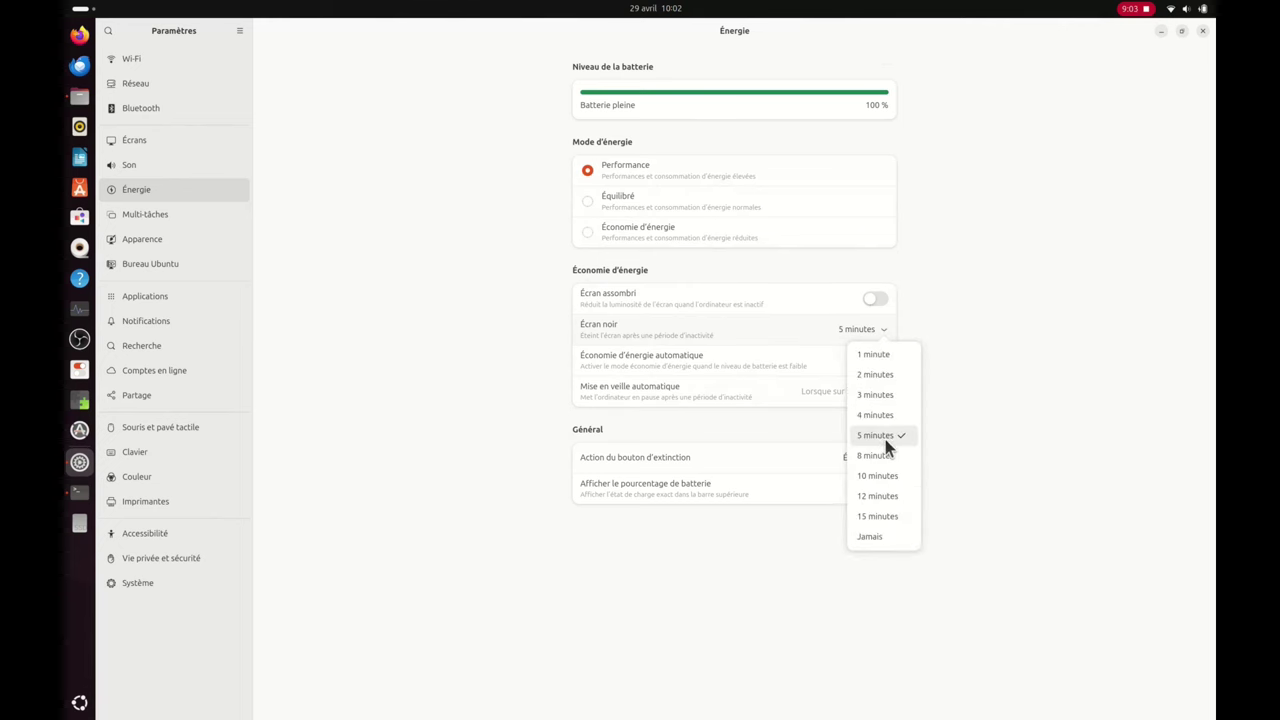
left_click(893, 476)
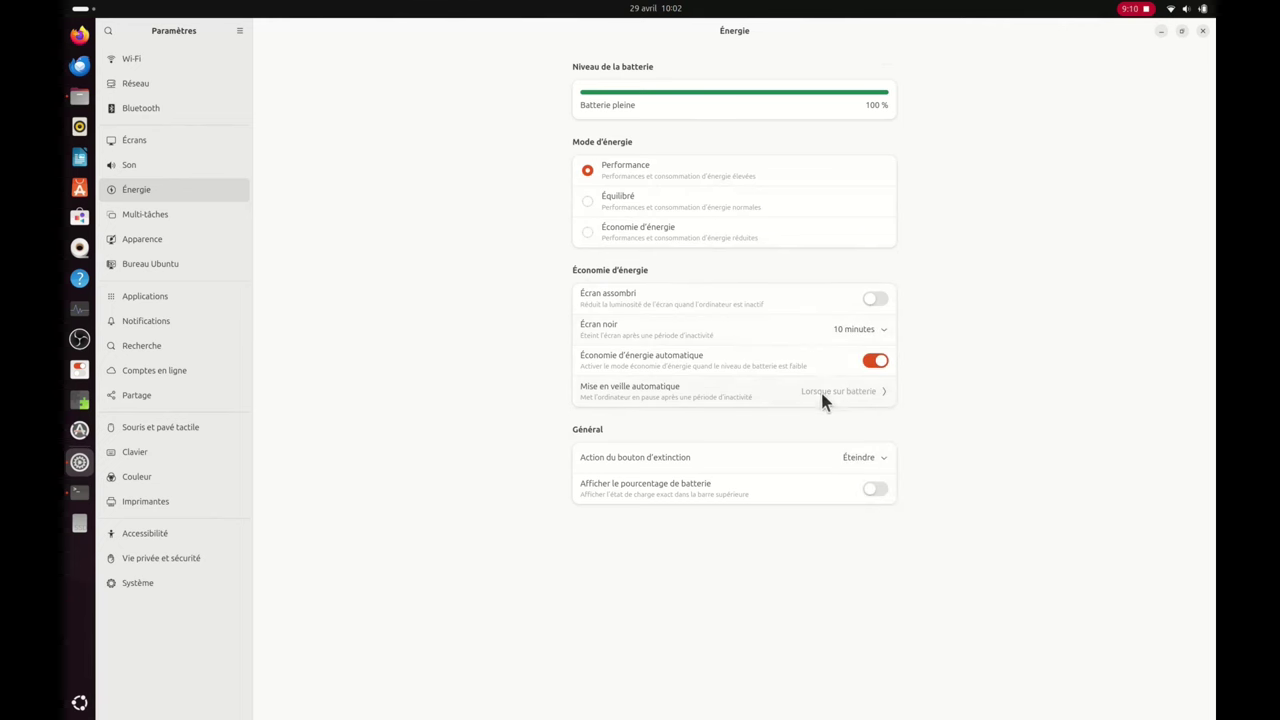
View the Mise en veille automatique options and the choices for Action du bouton d'extinction in the Énergie settings
left_click(850, 392)
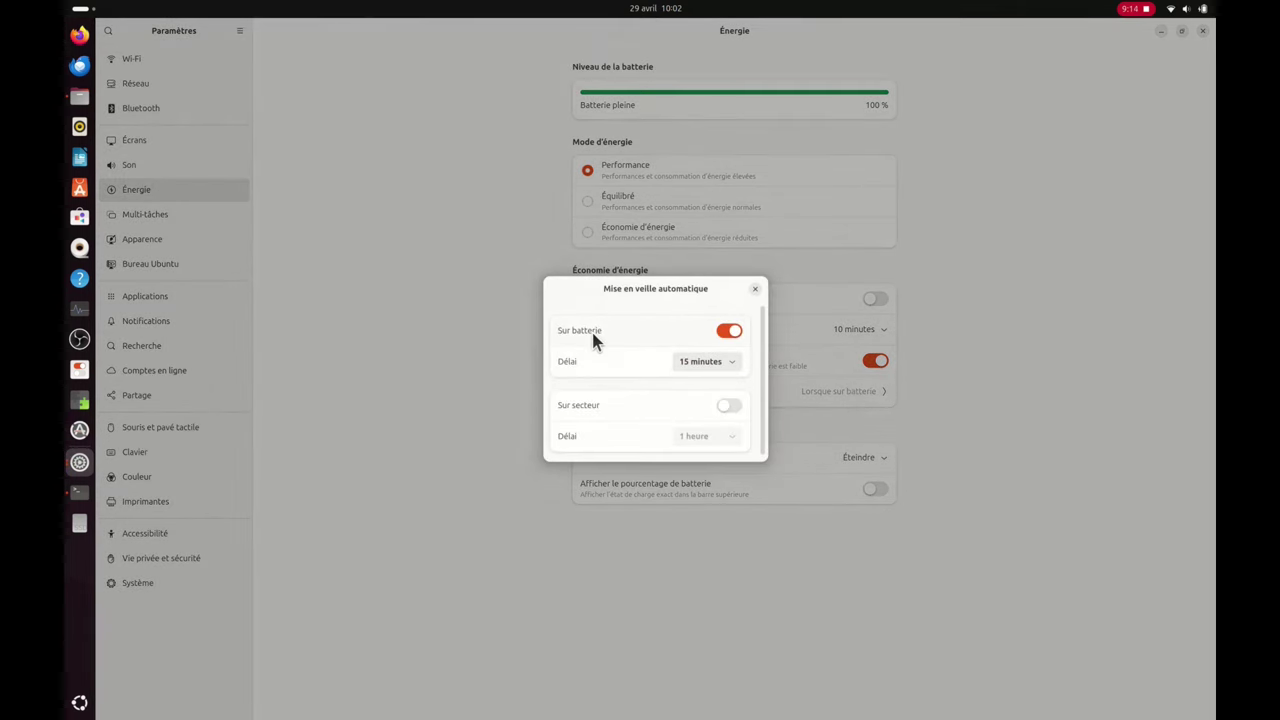
left_click(755, 290)
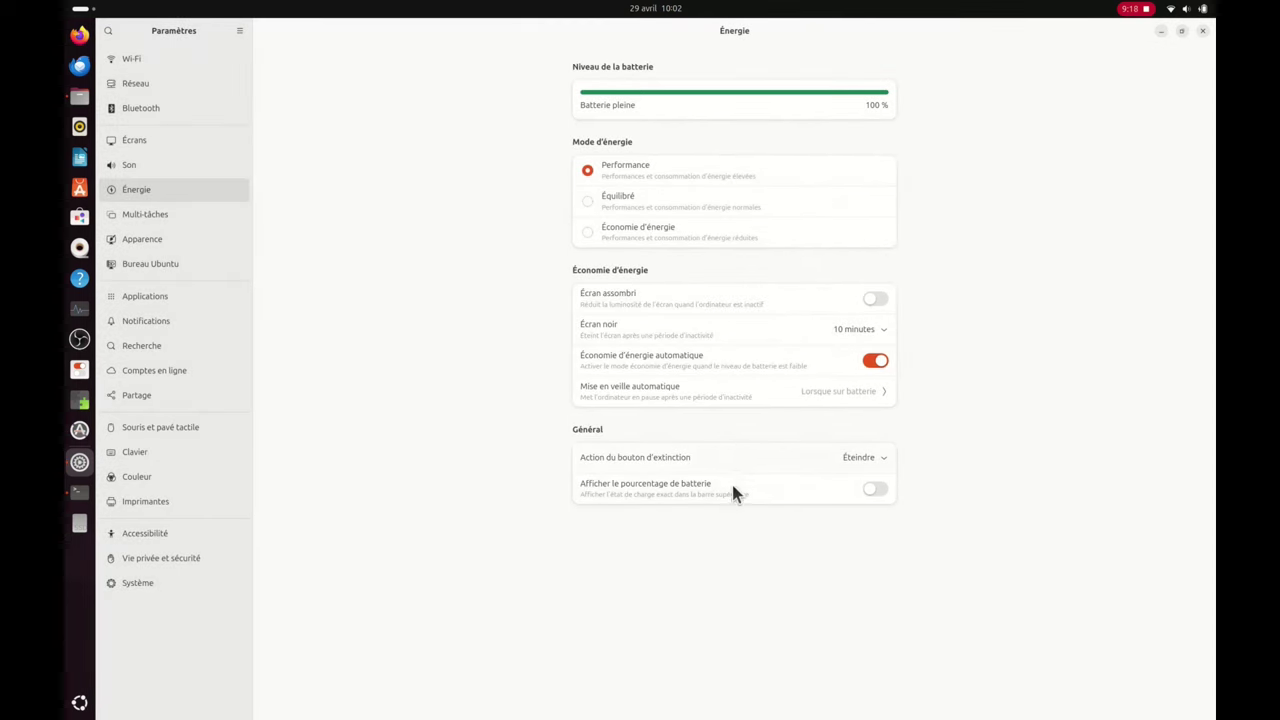
left_click(866, 460)
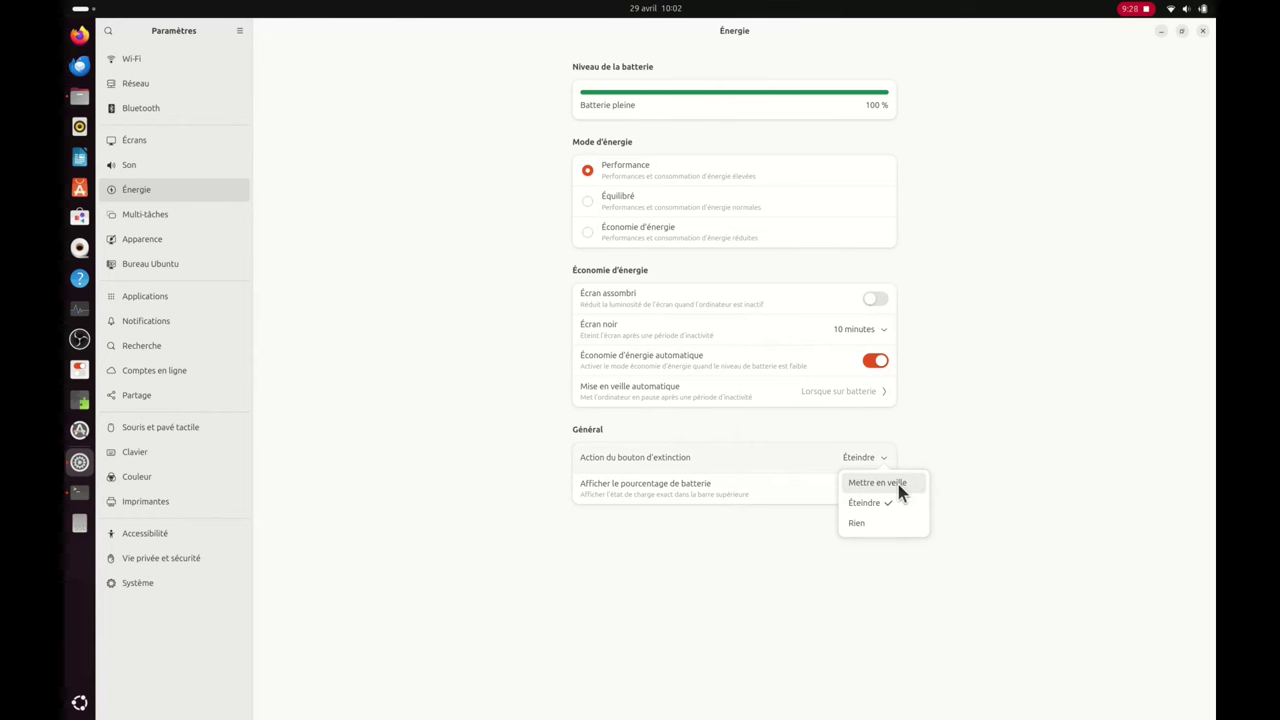
left_click(990, 405)
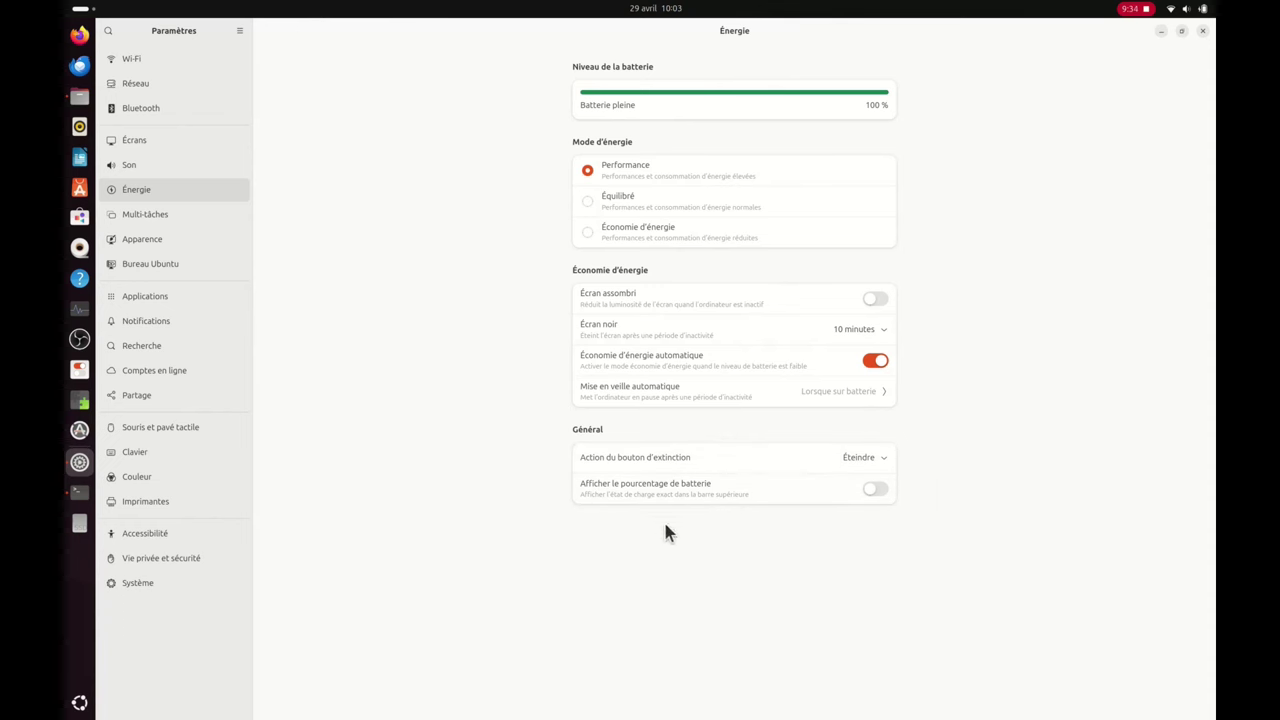
Check the battery level in the quick settings and turn on Afficher le pourcentage de batterie
left_click(1176, 10)
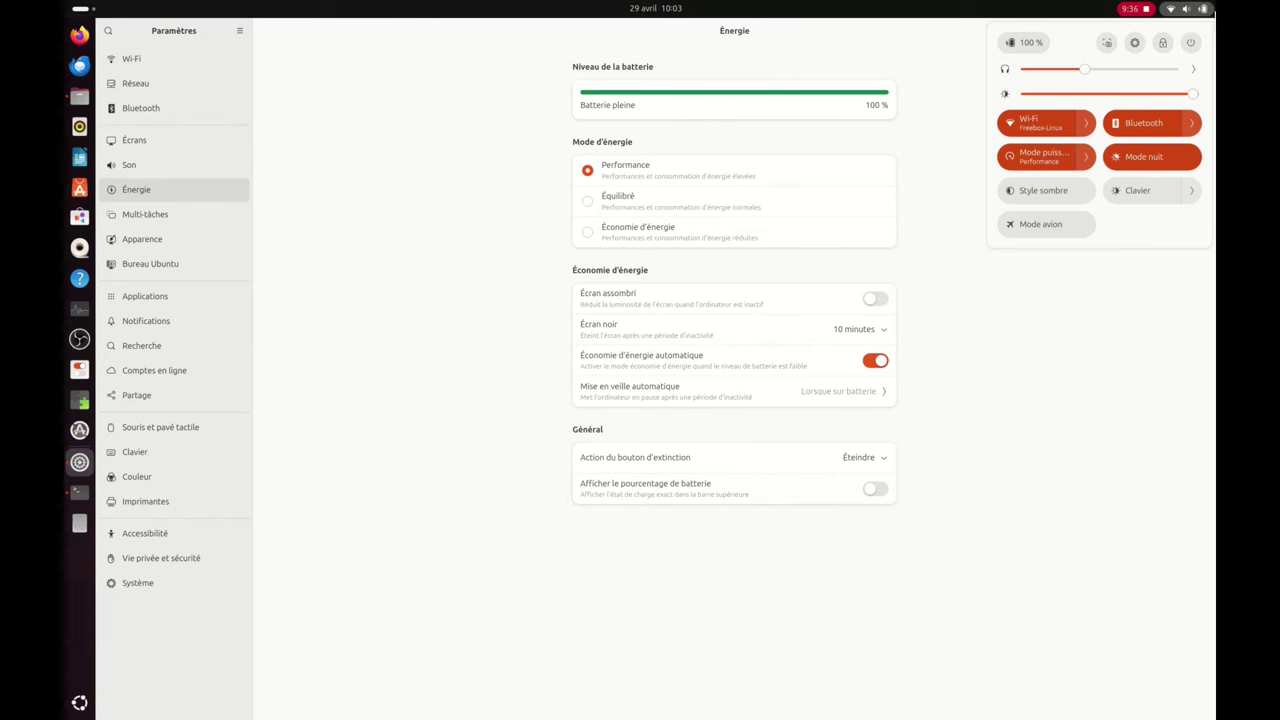
left_click(903, 497)
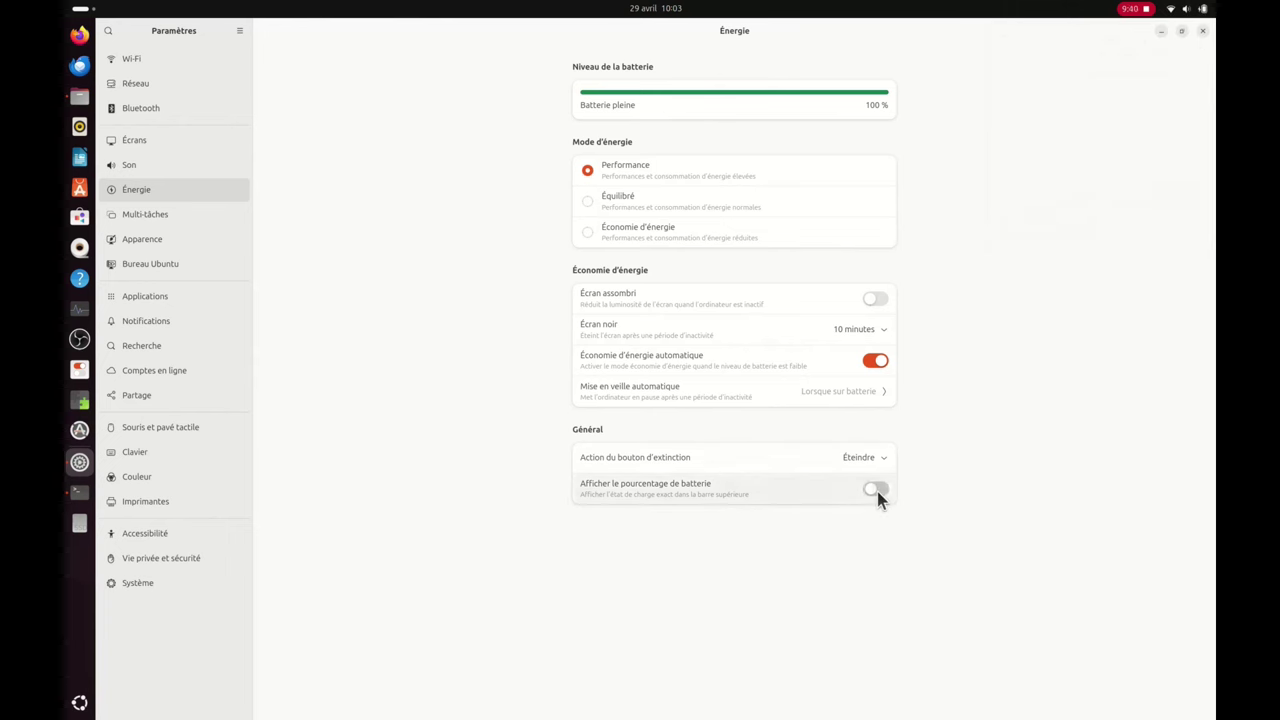
left_click(877, 491)
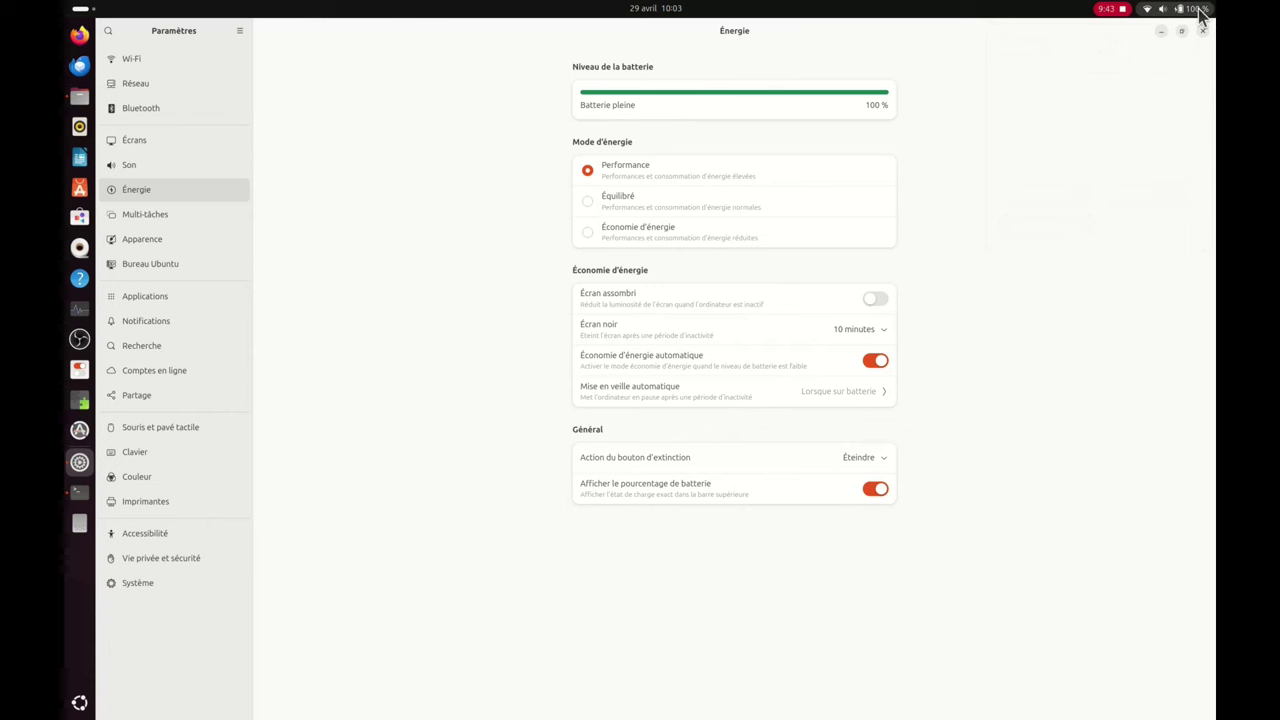
Try the Coin actif option in the Multi-tâches settings and view the workspace, multi-display and application switching options
left_click(145, 214)
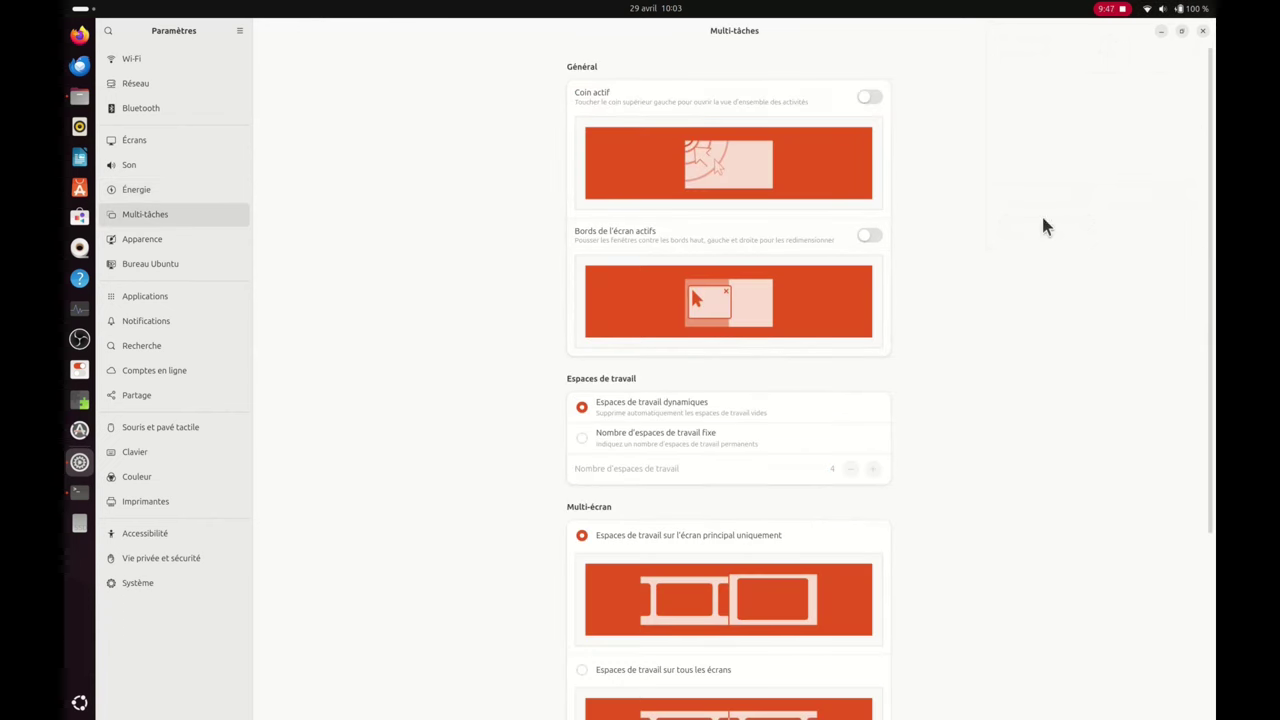
left_click(868, 97)
mouse_move(65, 5)
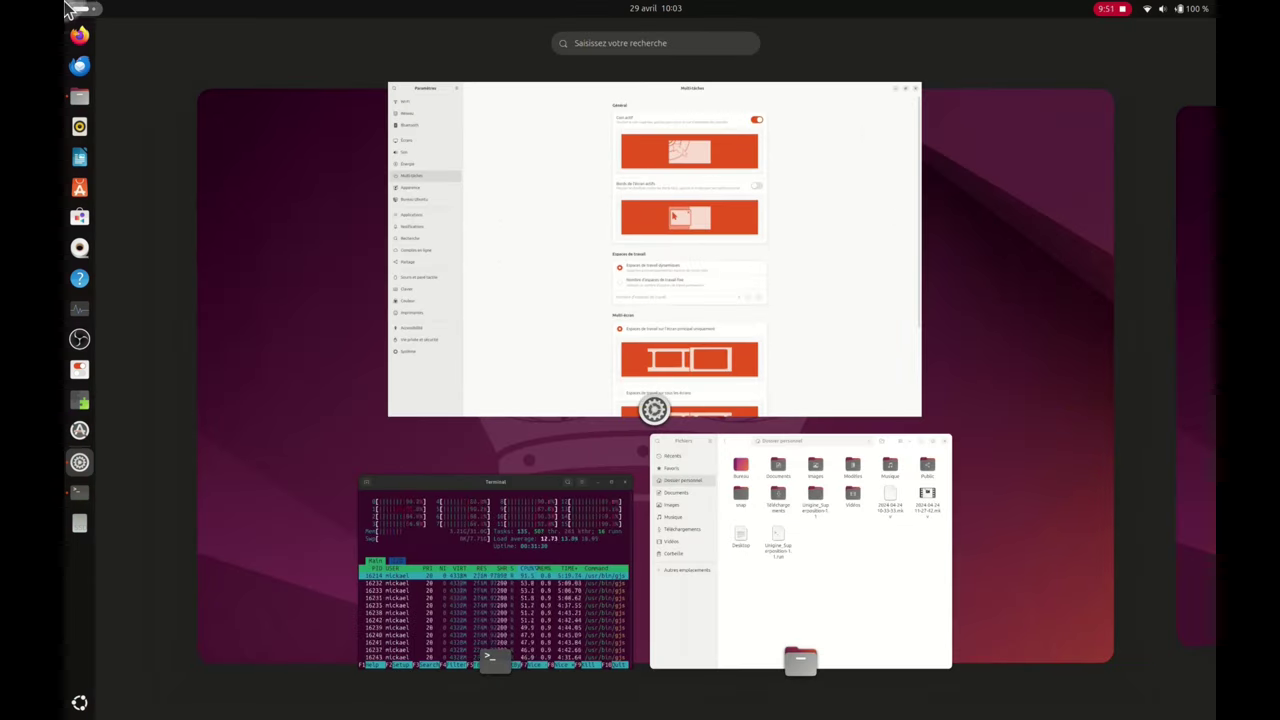
left_click(340, 248)
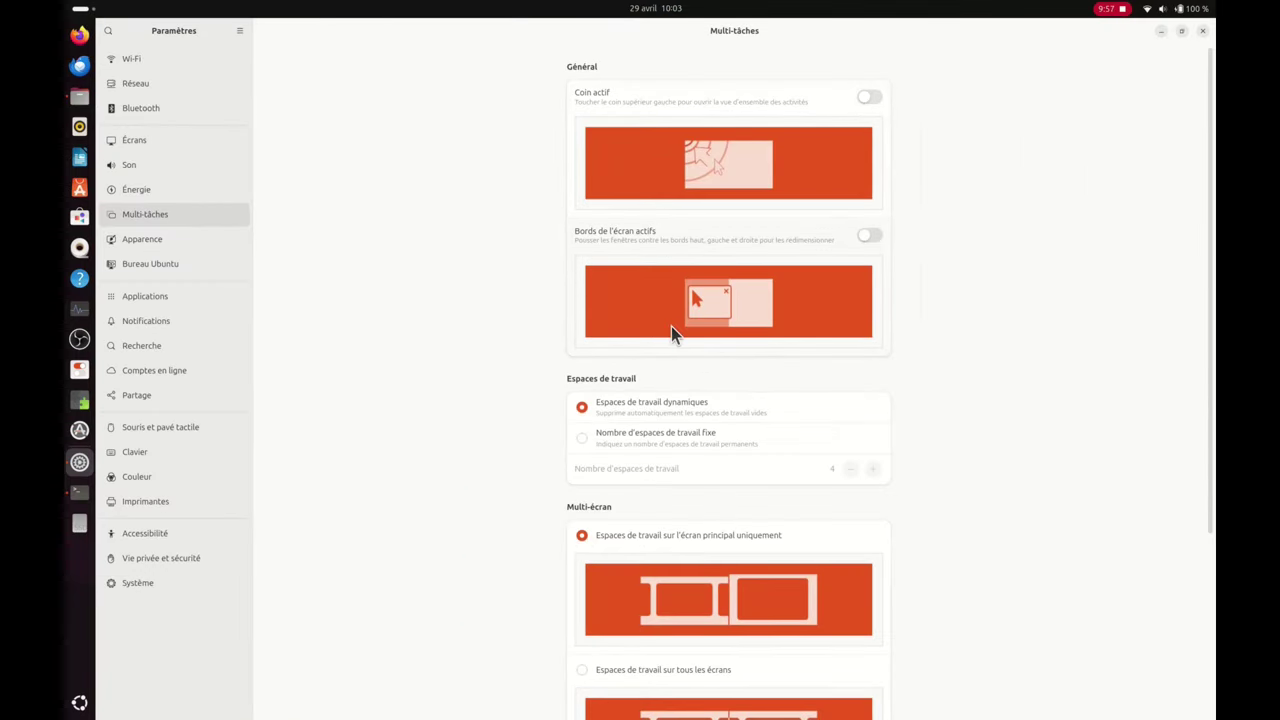
scroll(751, 444, "down", 5)
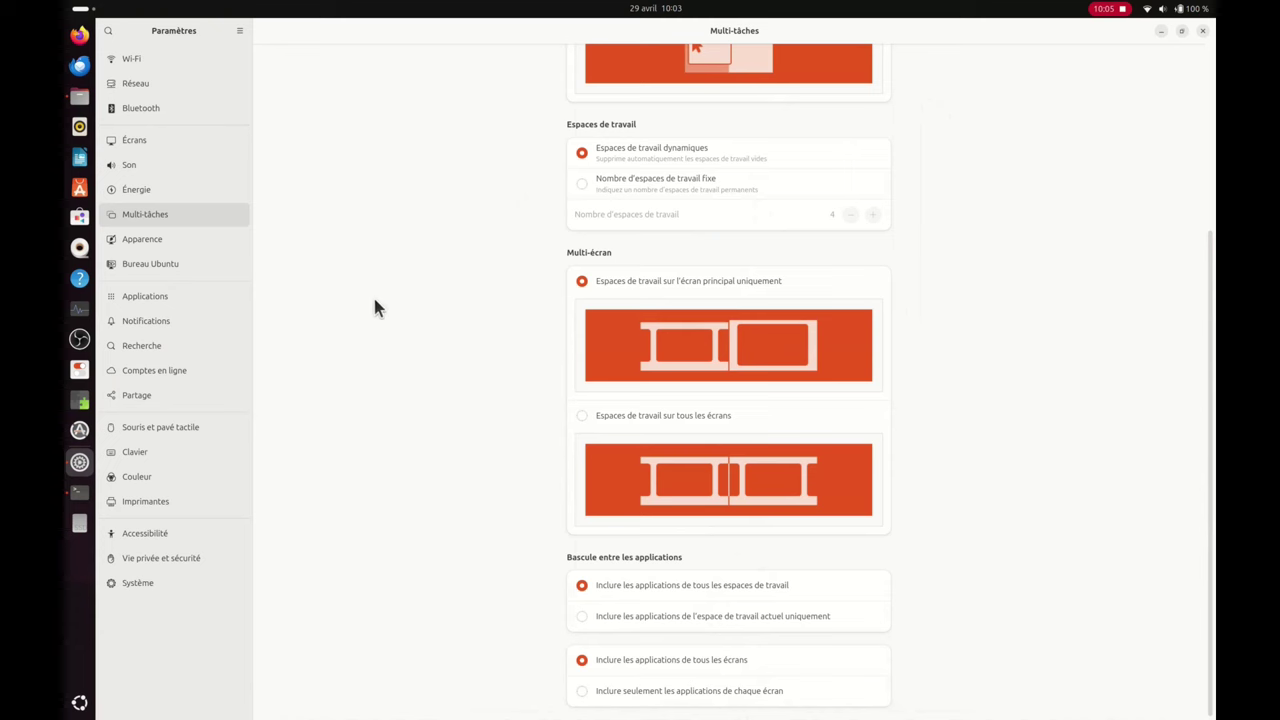
In the Apparence settings, try green, blue and red accent colours, apply the Sombre style and choose the teal accent
left_click(162, 242)
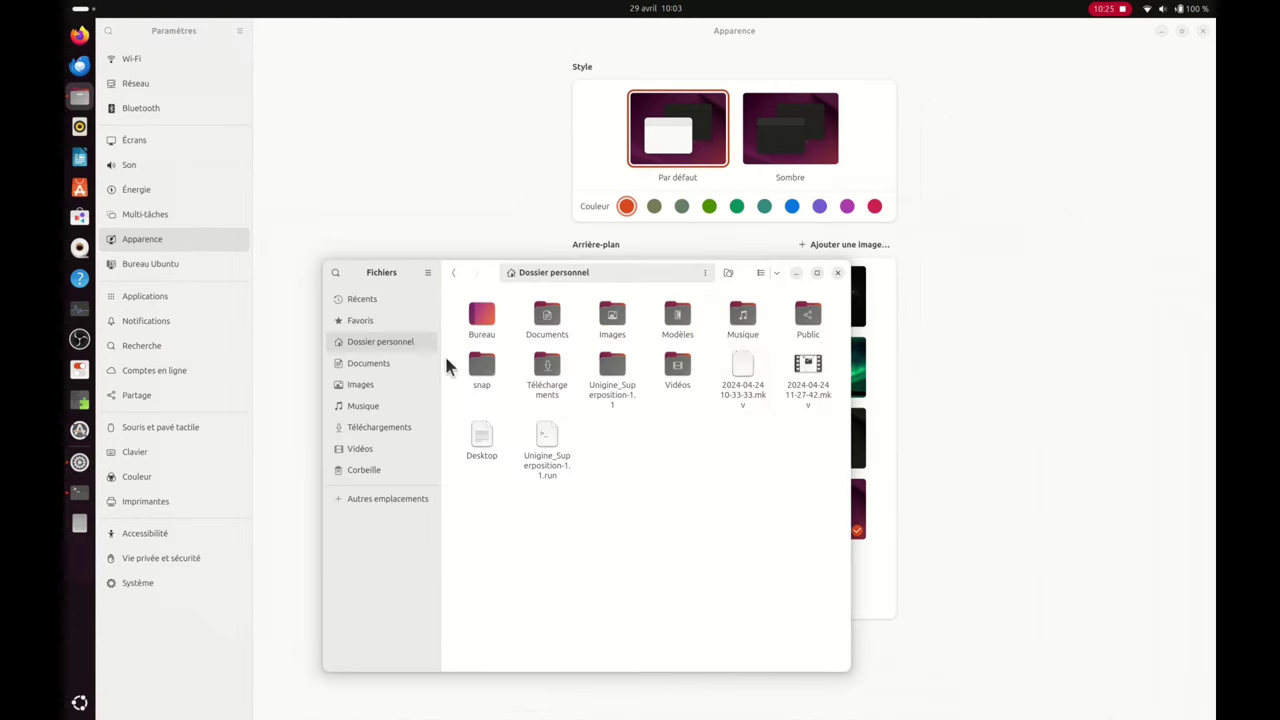
left_click(709, 208)
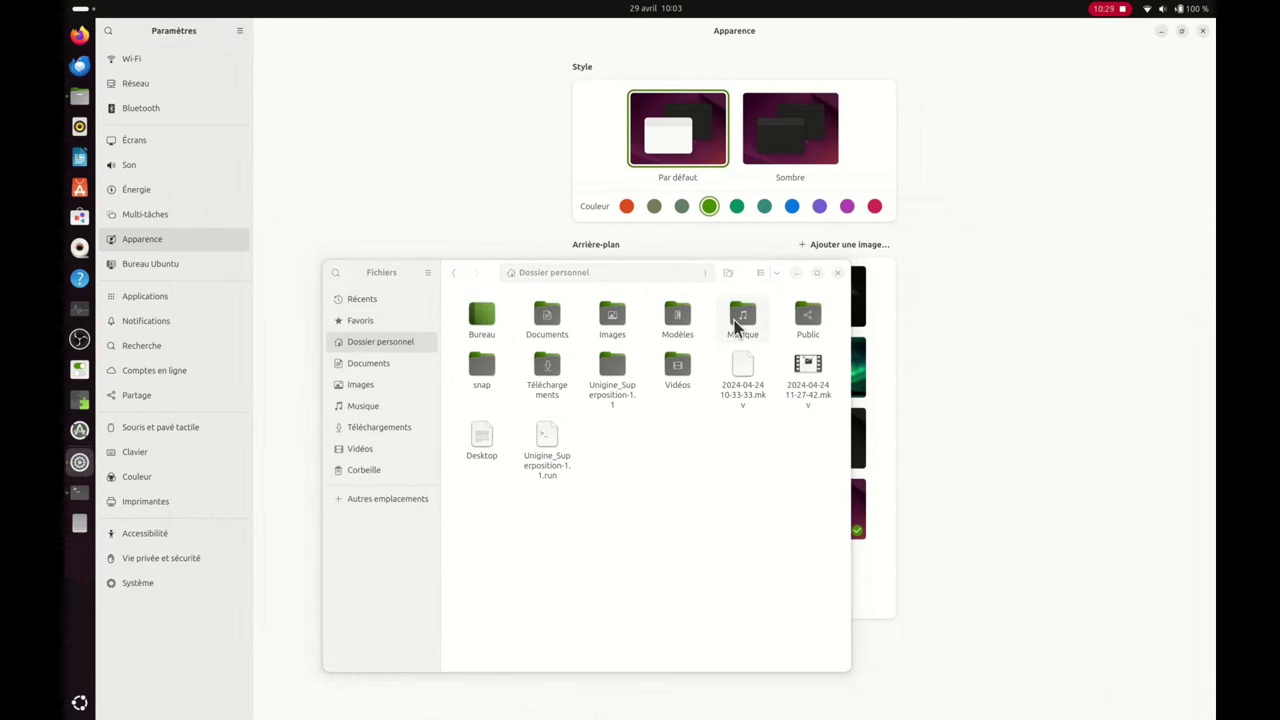
left_click(791, 207)
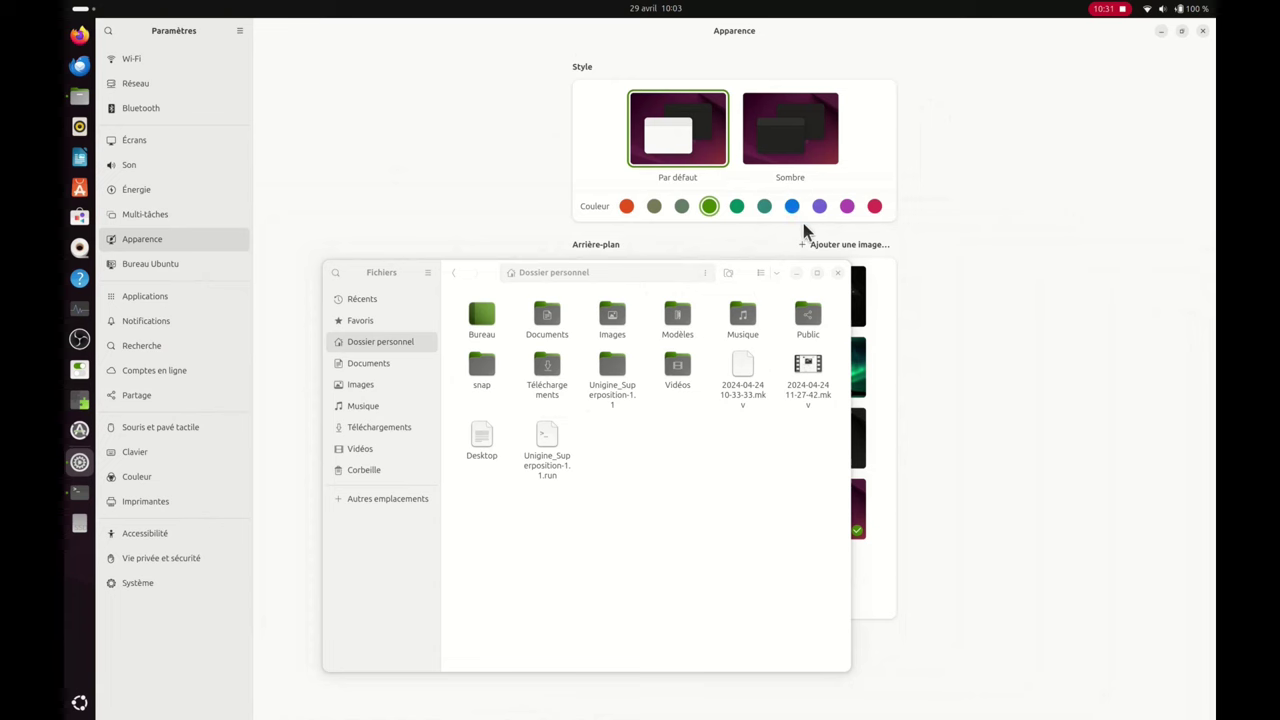
left_click(876, 207)
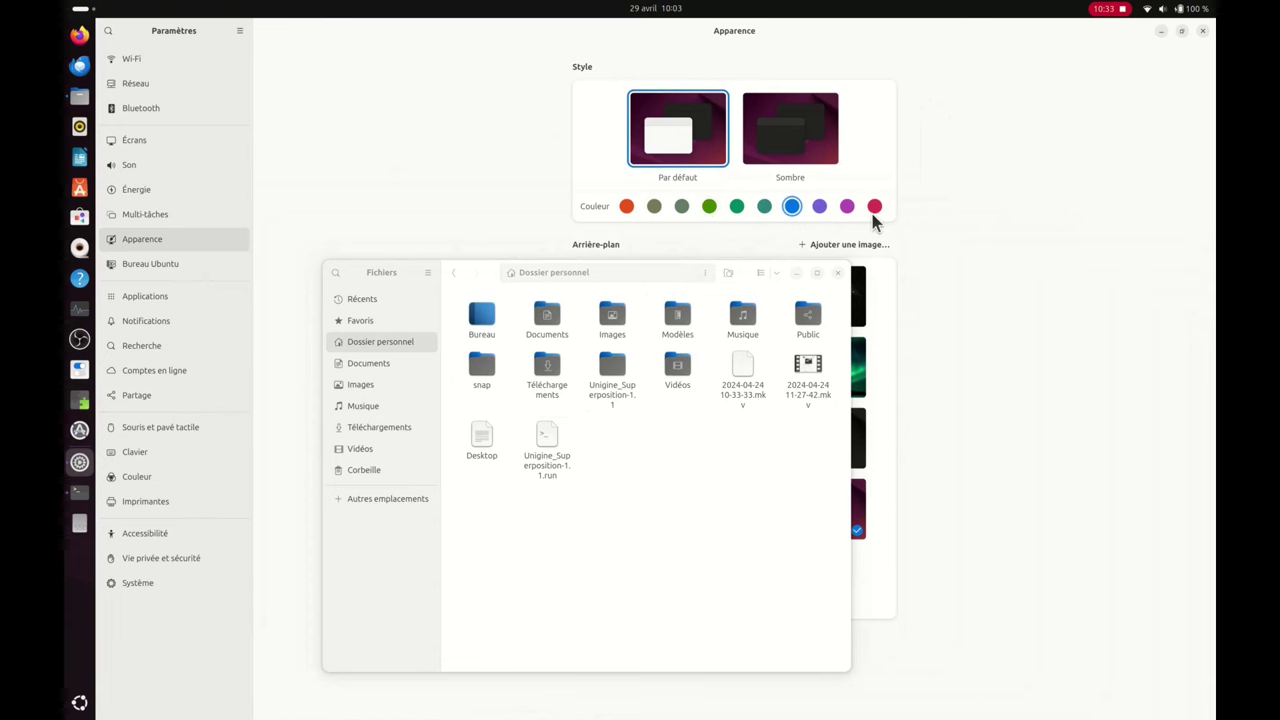
left_click(783, 135)
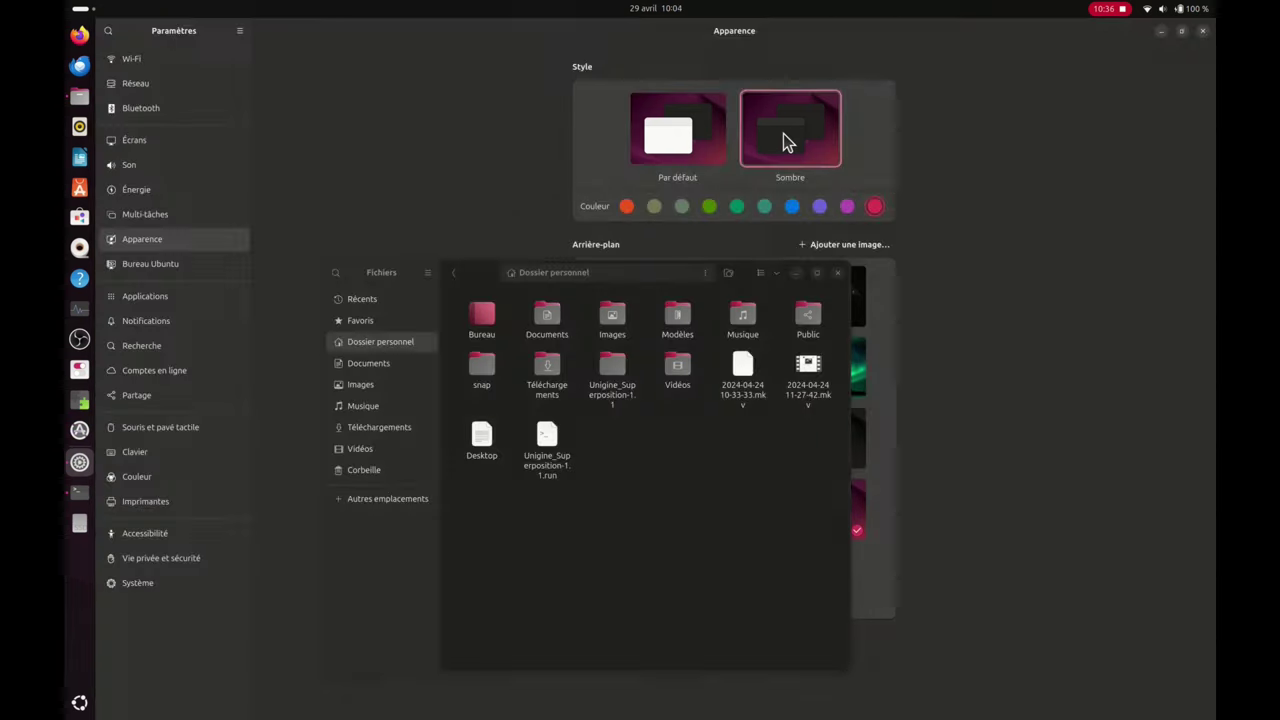
left_click(765, 209)
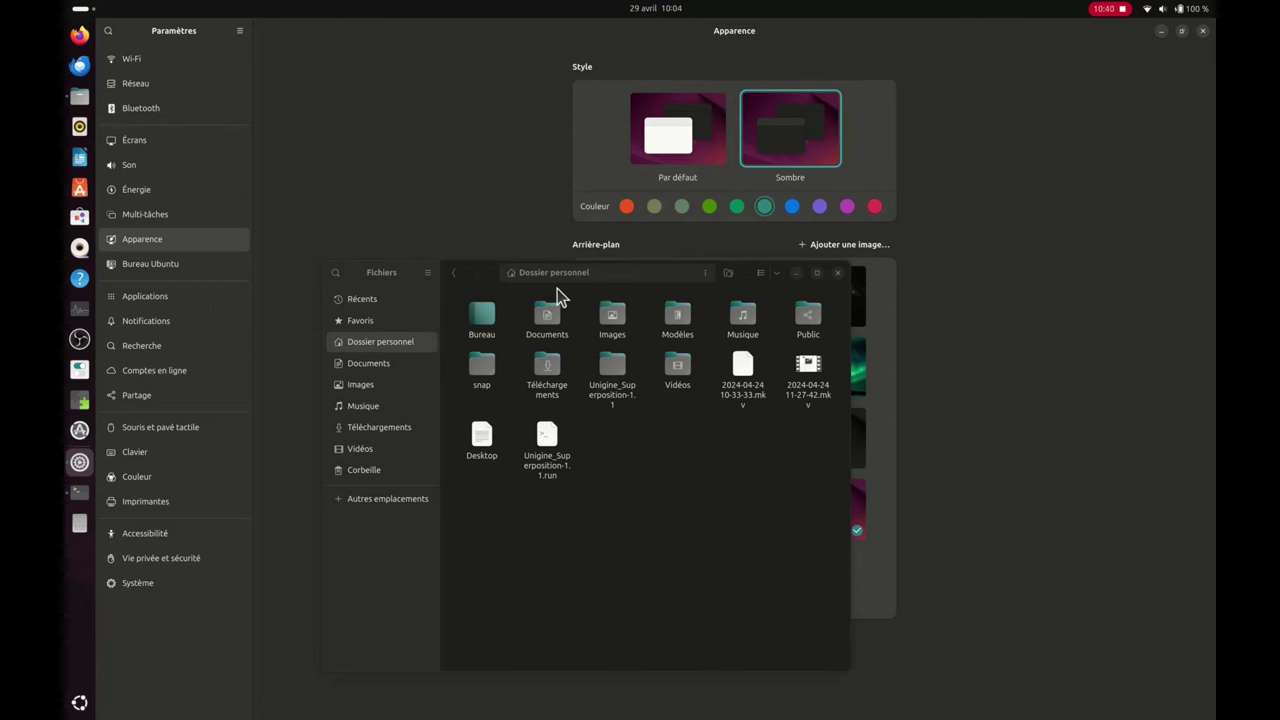
Move the Files window away from the background gallery and set the style back to Par défaut
left_click_drag(498, 278, 463, 266)
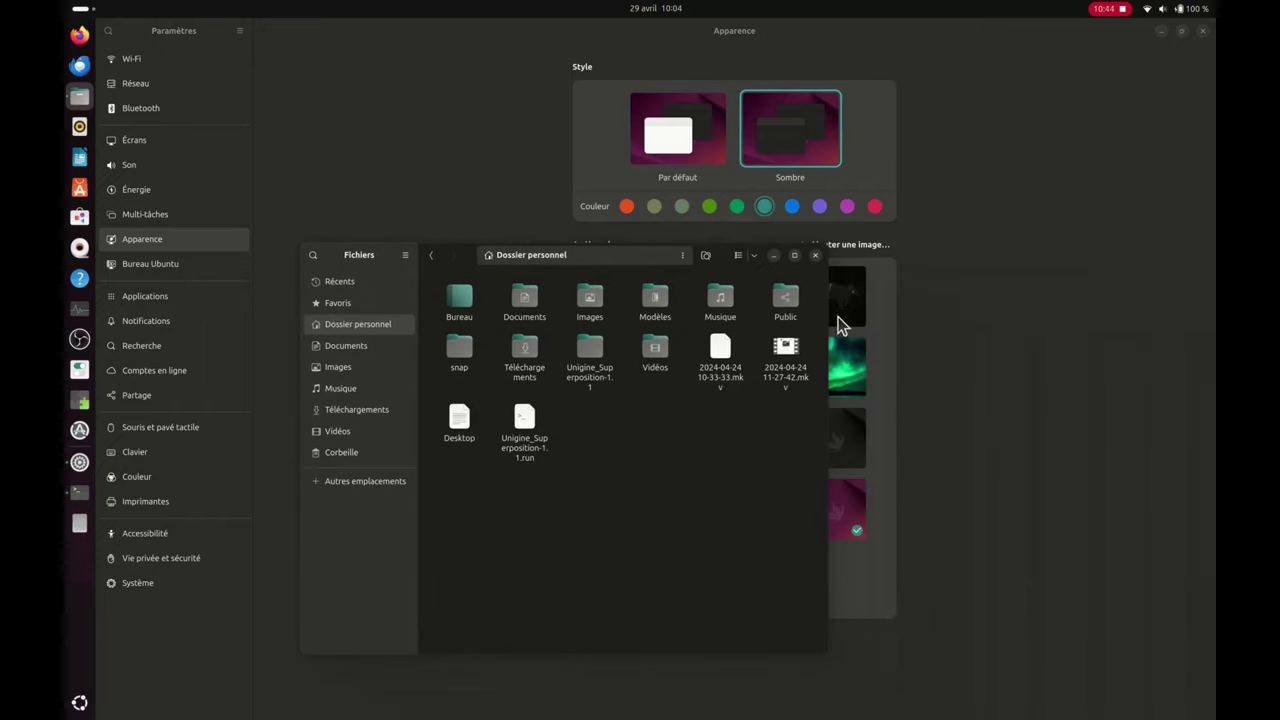
left_click_drag(723, 266, 1033, 332)
left_click(703, 153)
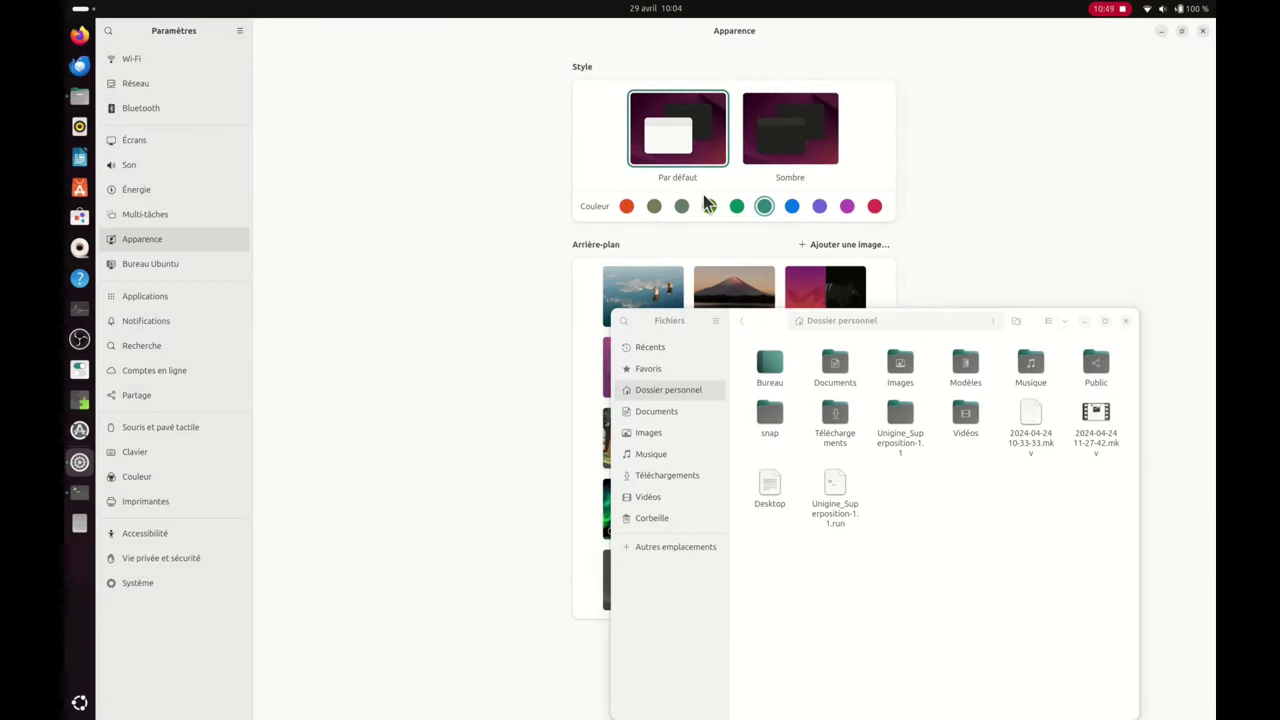
Try the lake and the orange-and-black wallpapers with the Settings window unmaximized and the Files window minimized
left_click(648, 296)
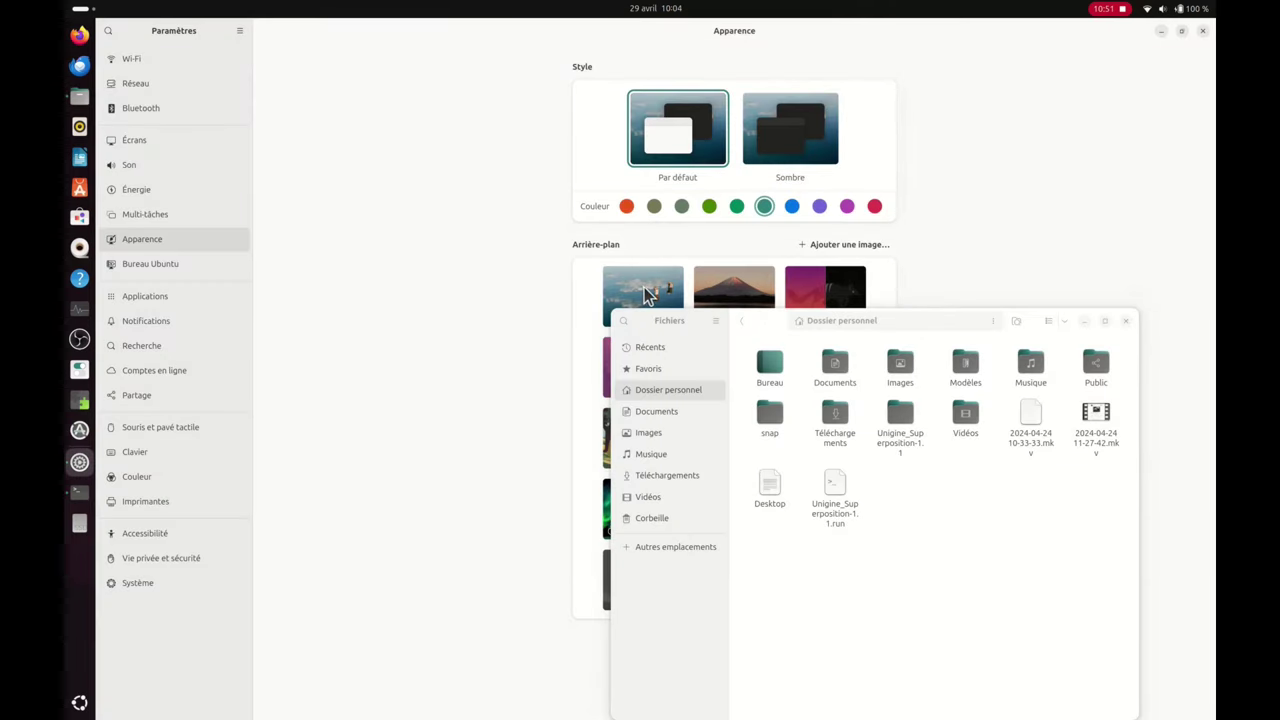
left_click(1181, 33)
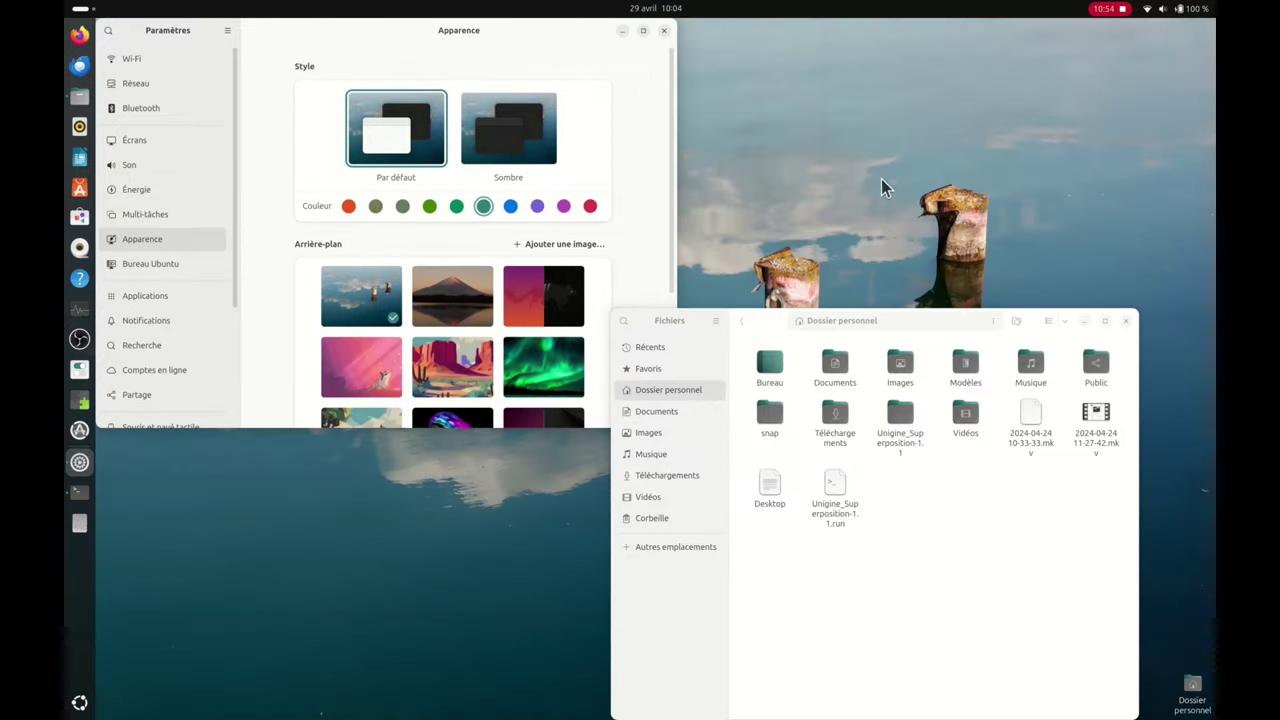
left_click(543, 308)
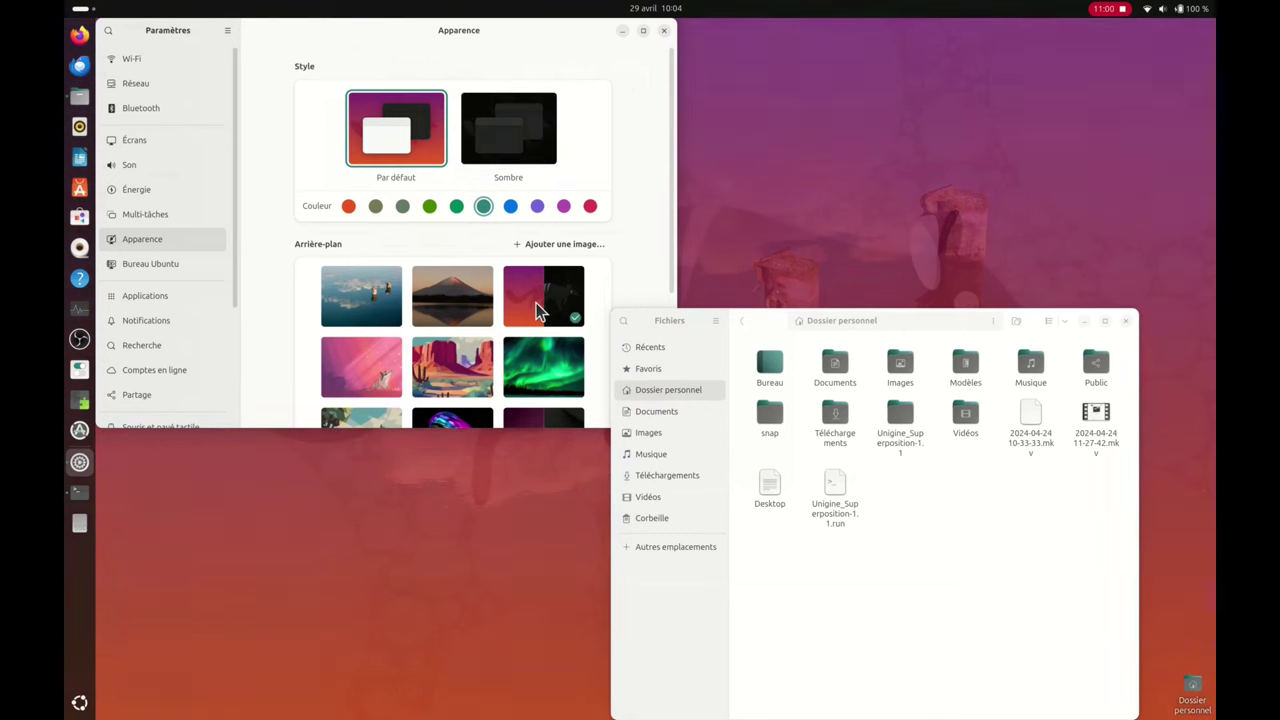
left_click(1086, 322)
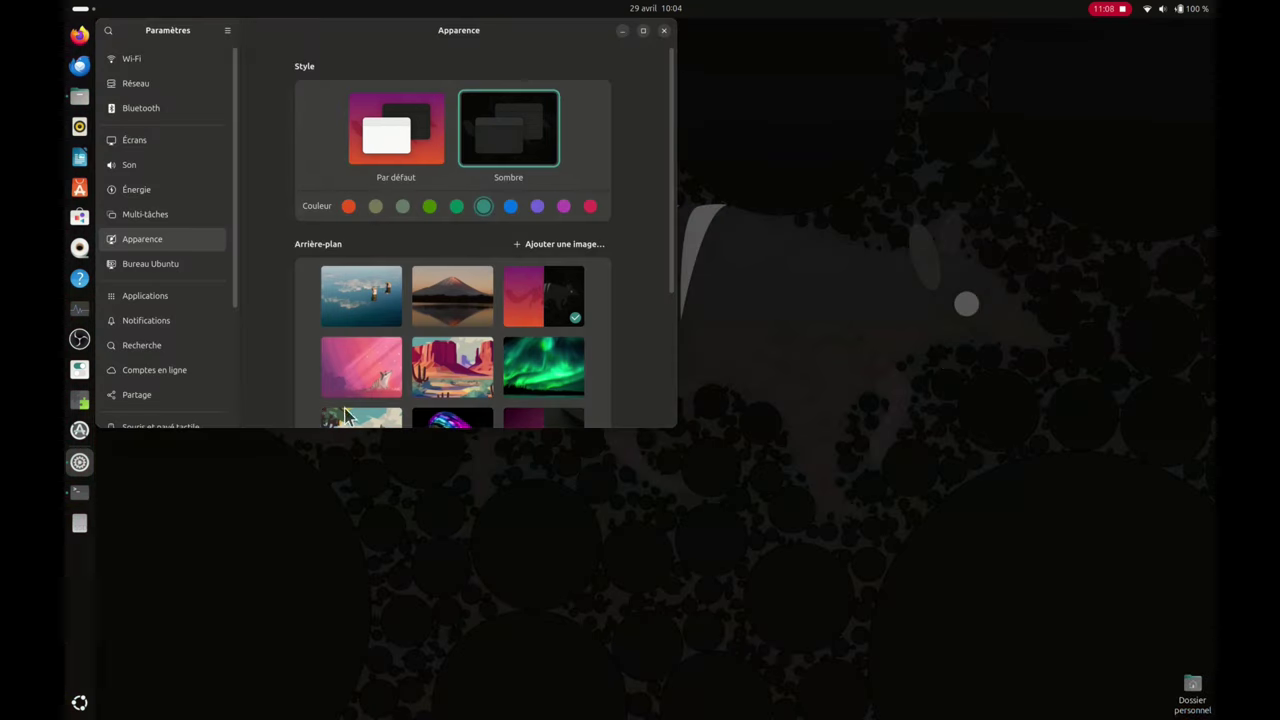
Apply the pink wallpaper with the striped animal and compare it in the Par défaut and Sombre styles
left_click(352, 364)
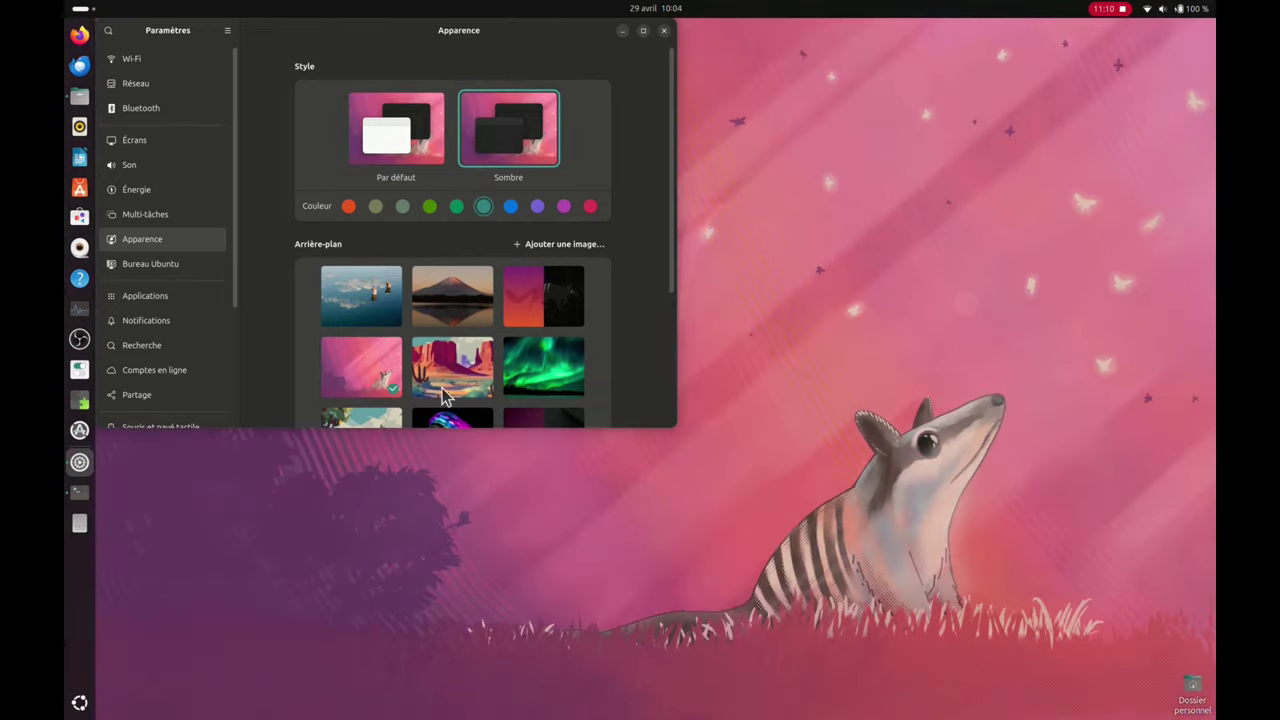
left_click(400, 148)
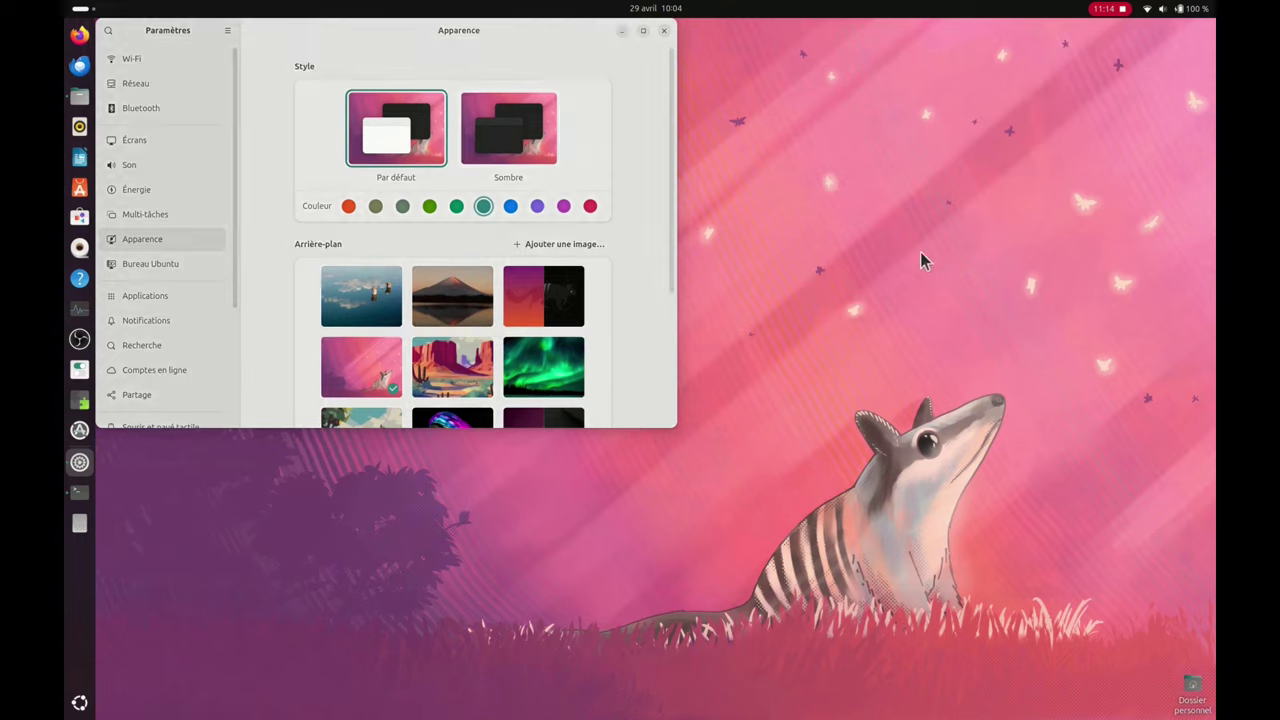
scroll(545, 300, "down", 4)
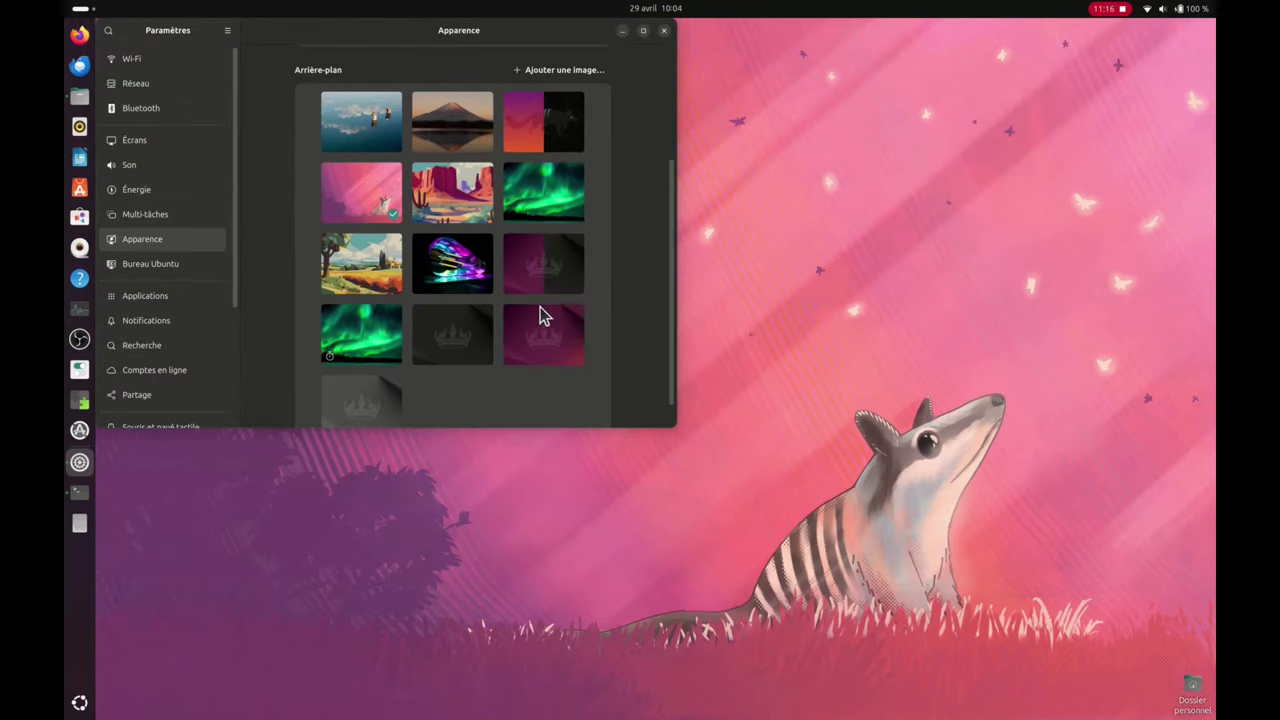
Try the two-tone crown, countryside and desert wallpapers, and apply the green aurora wallpaper with the Par défaut style
left_click(545, 248)
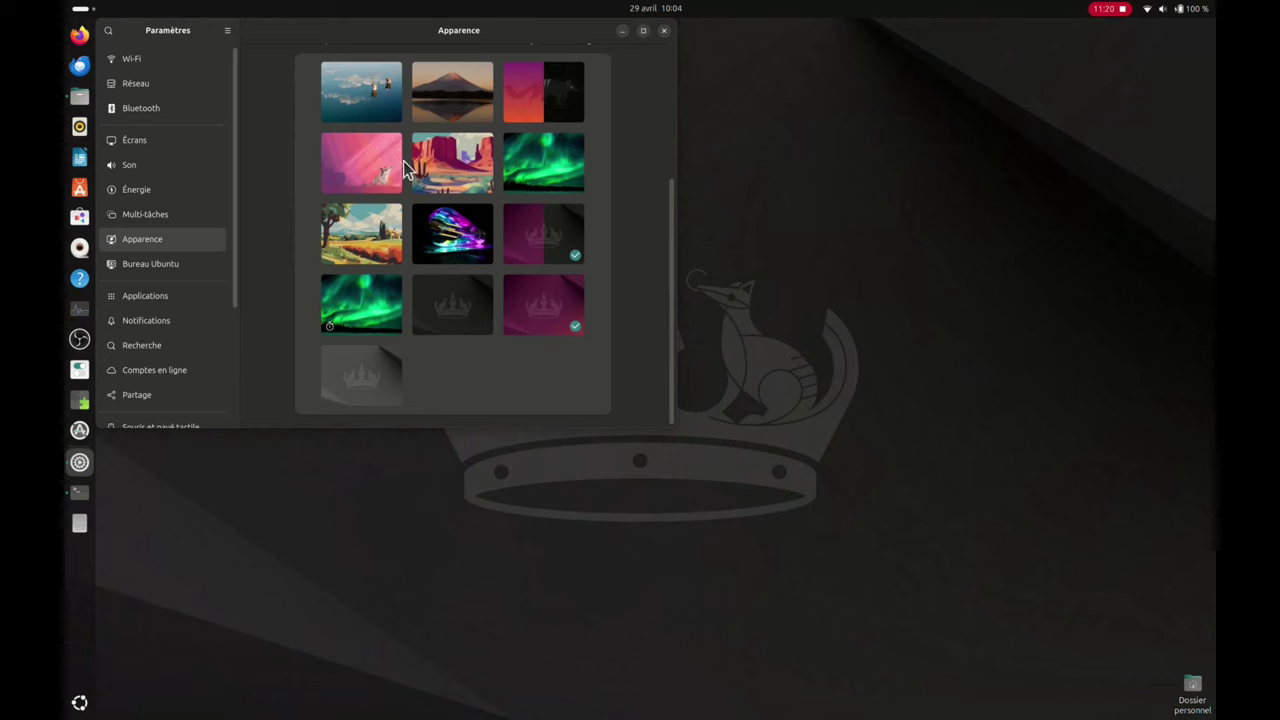
scroll(420, 214, "up", 4)
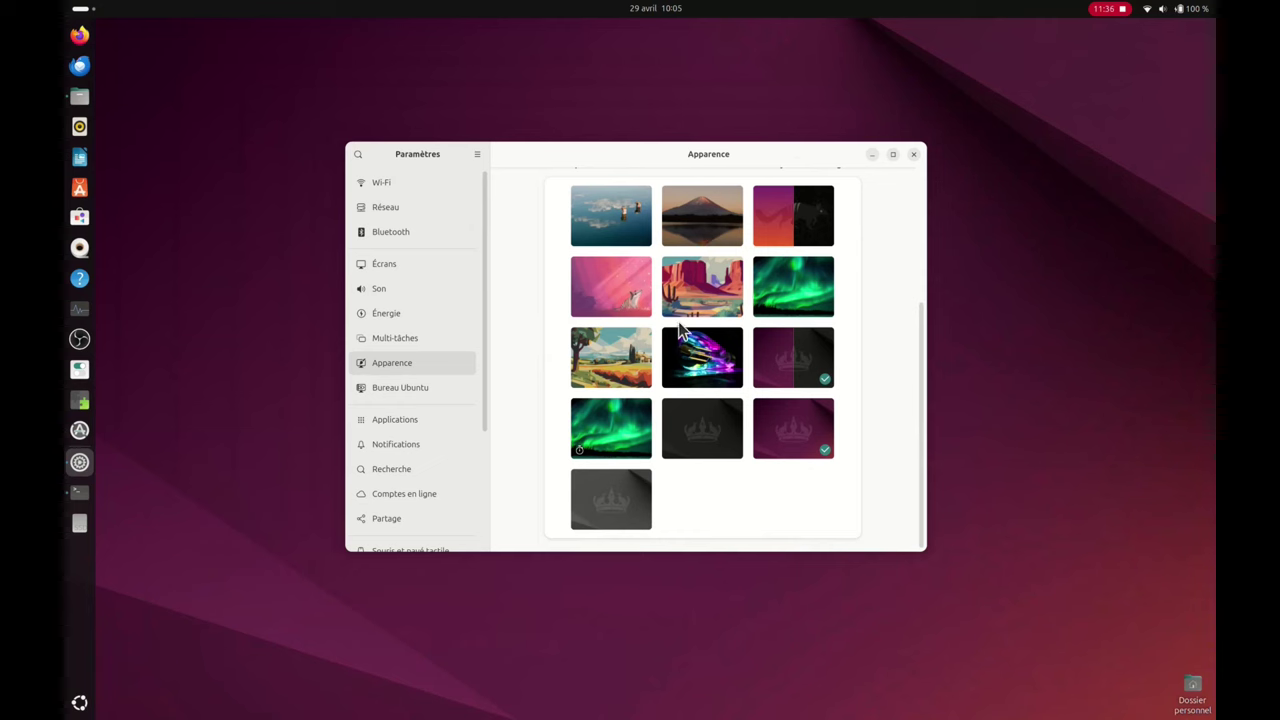
left_click(632, 362)
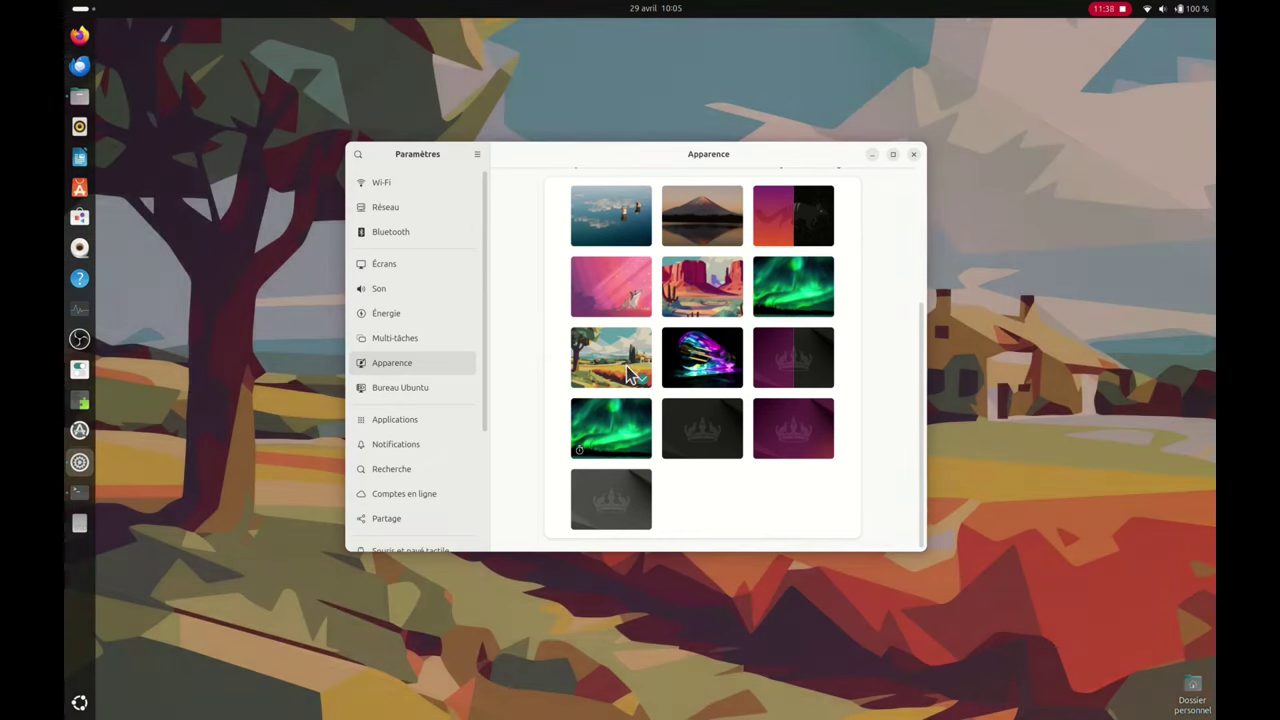
left_click(703, 290)
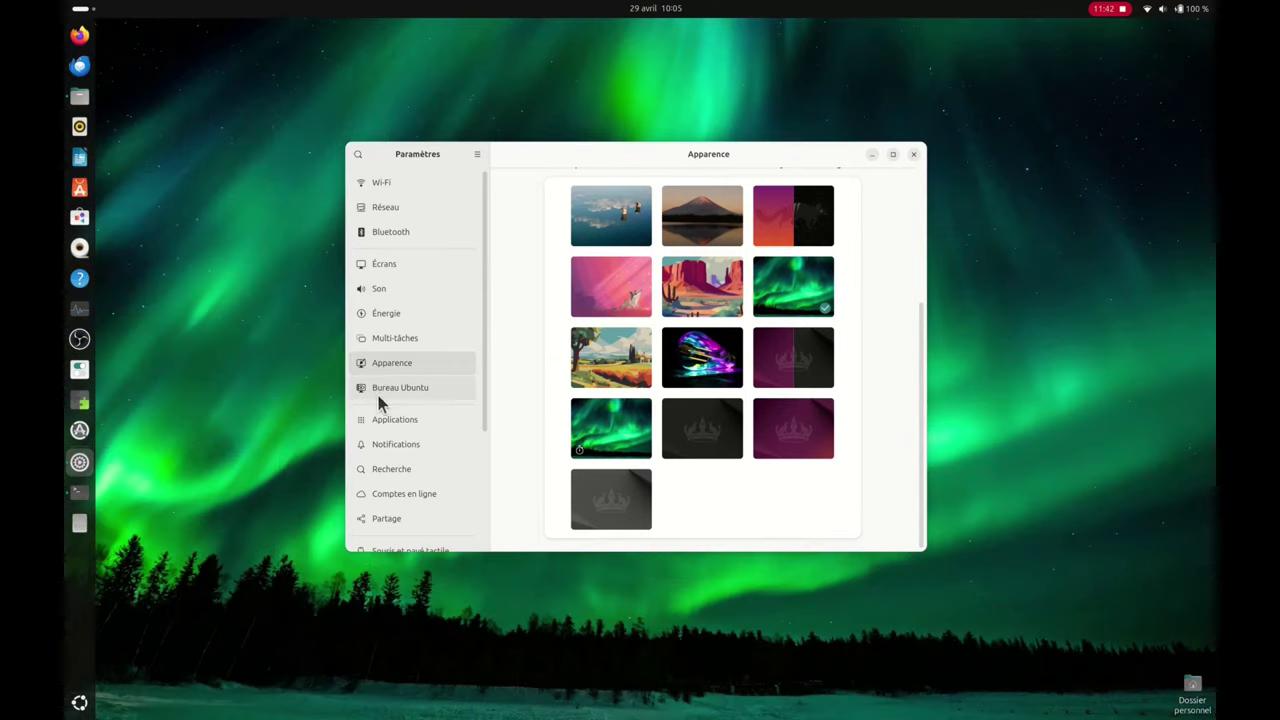
Open the Bureau Ubuntu settings, enlarge the Settings window slightly and move it higher on the desktop
left_click(400, 393)
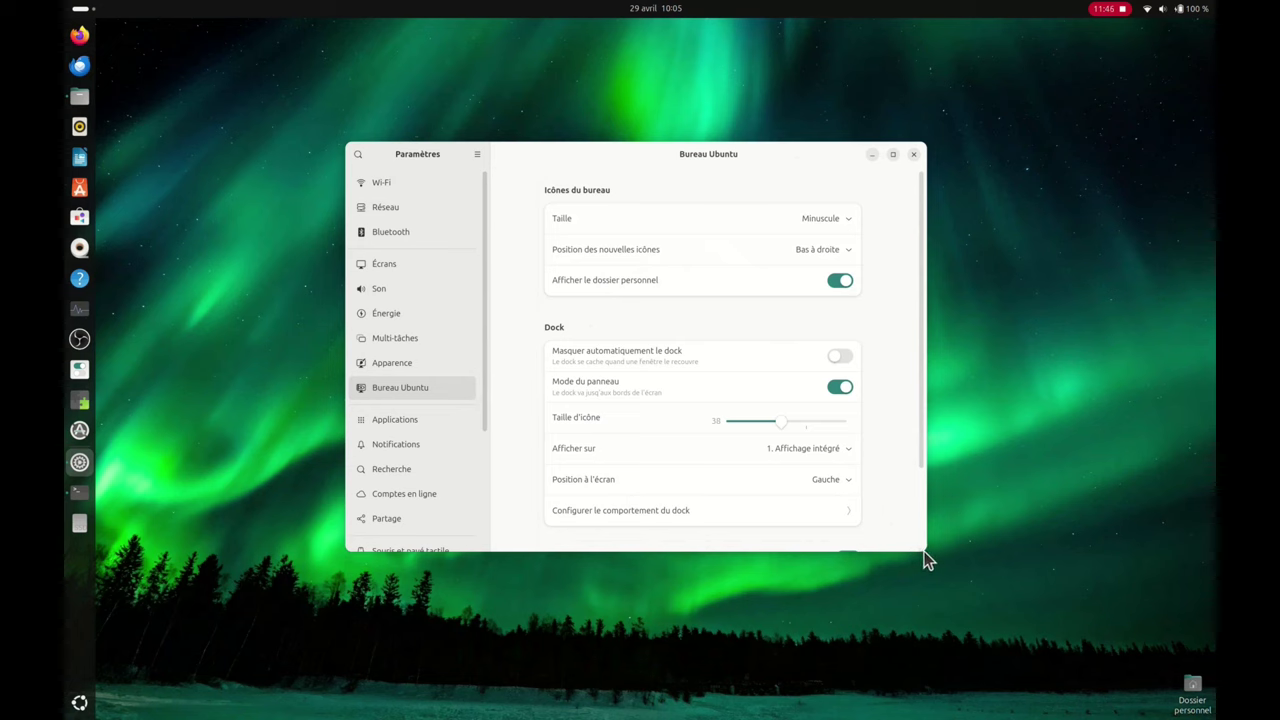
left_click_drag(926, 552, 946, 628)
left_click_drag(741, 196, 708, 126)
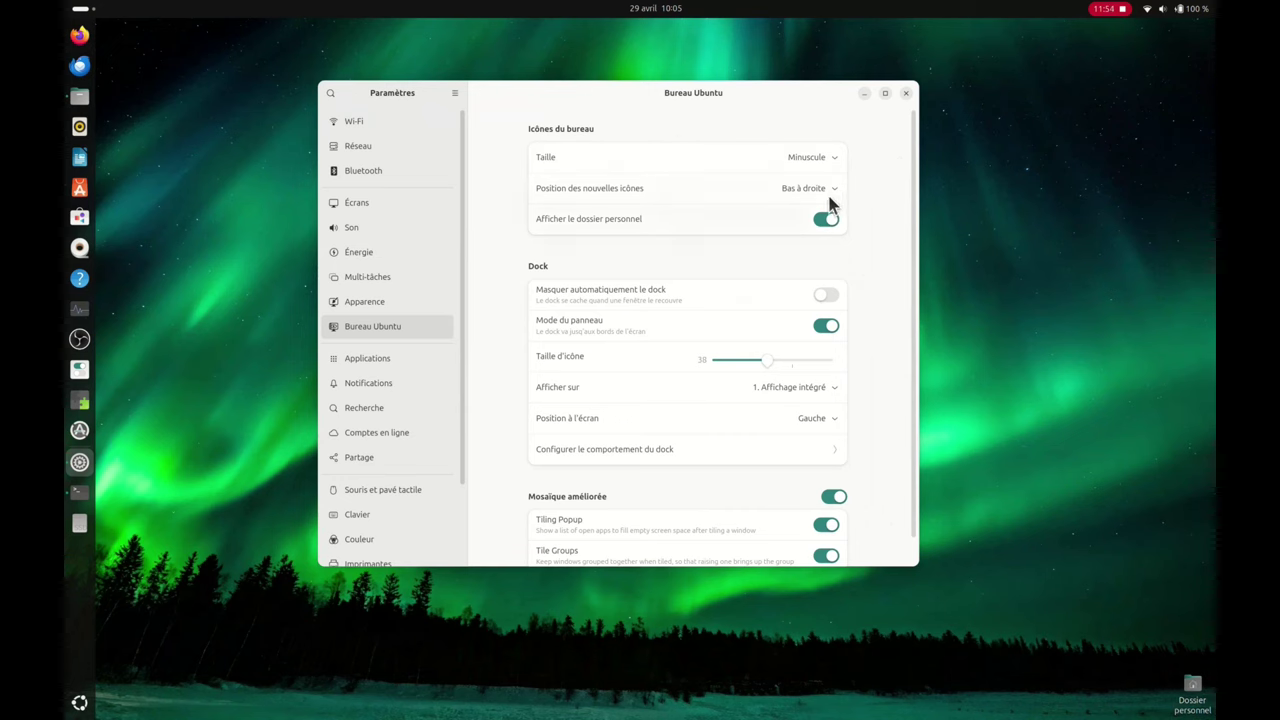
Set the desktop icon size to Normale and review the options for new icon position and home folder display
left_click(811, 157)
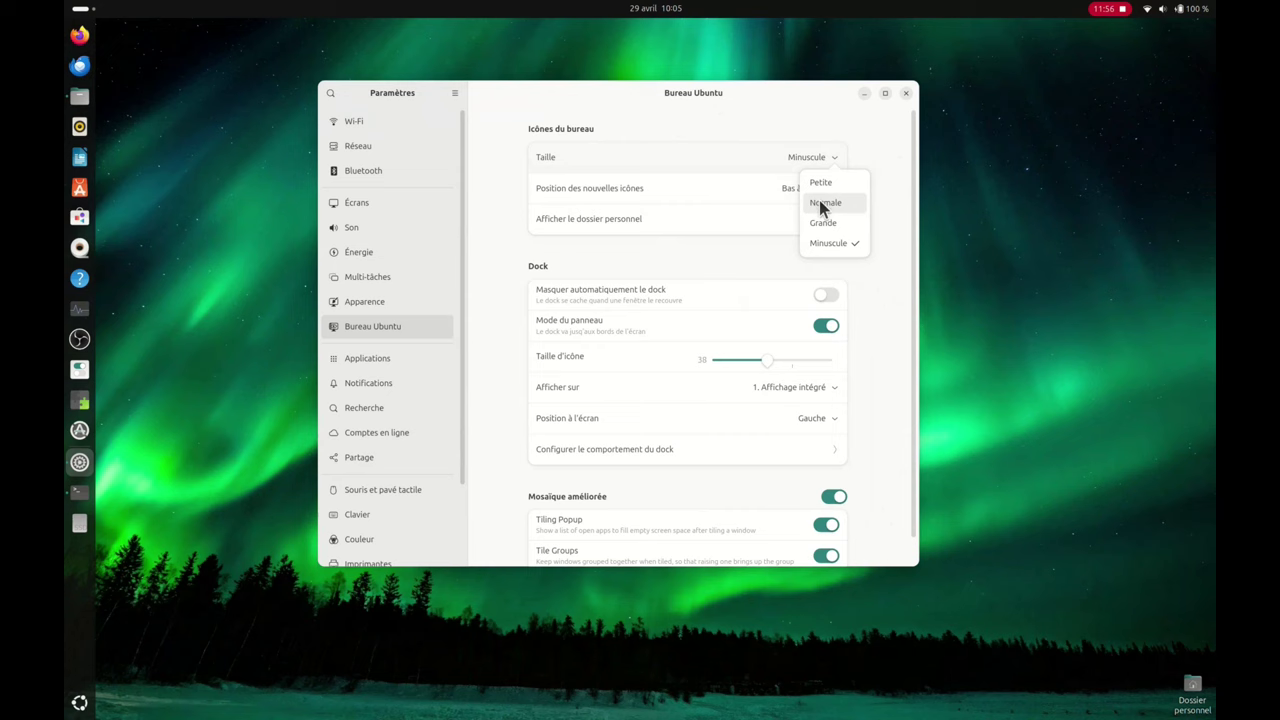
left_click(821, 204)
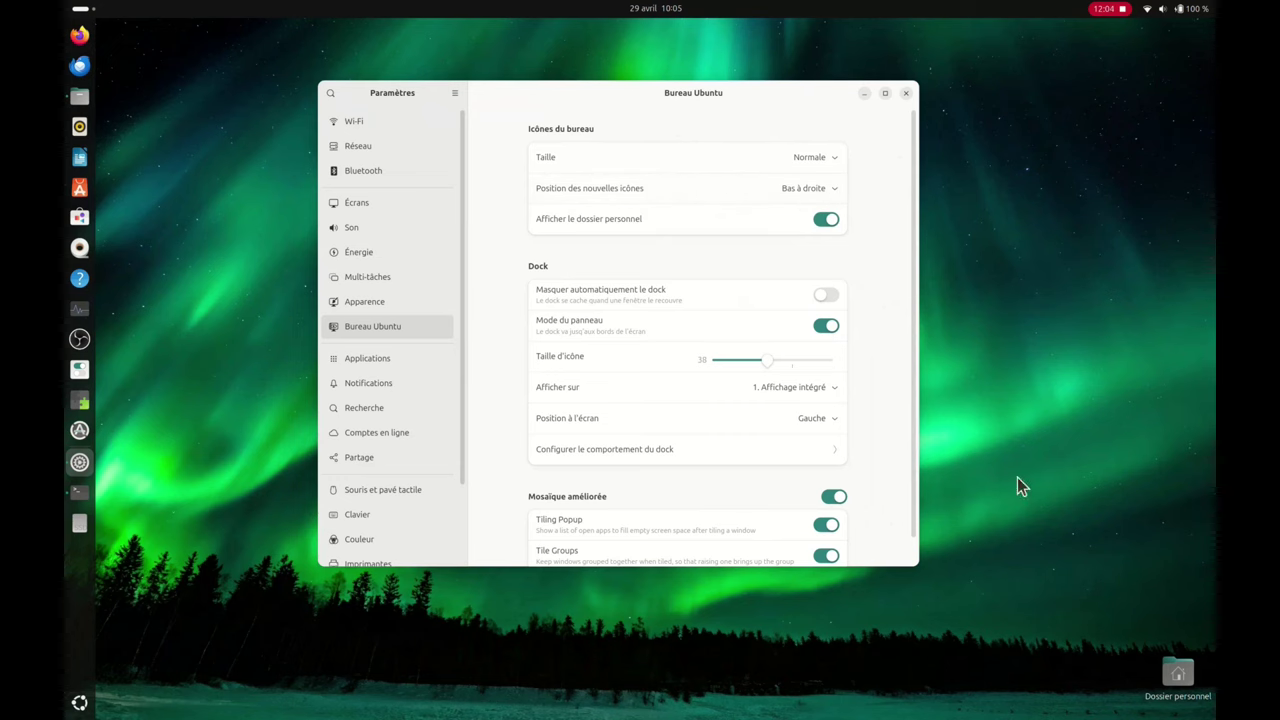
left_click(817, 190)
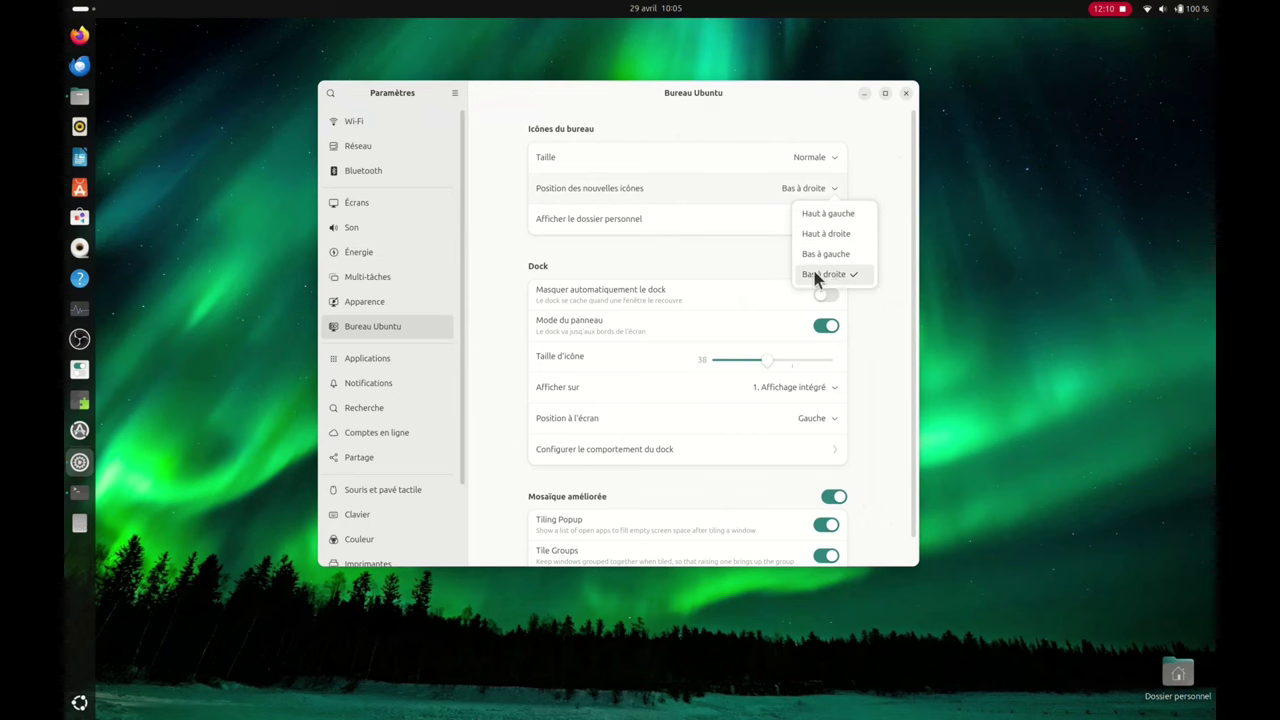
left_click(700, 265)
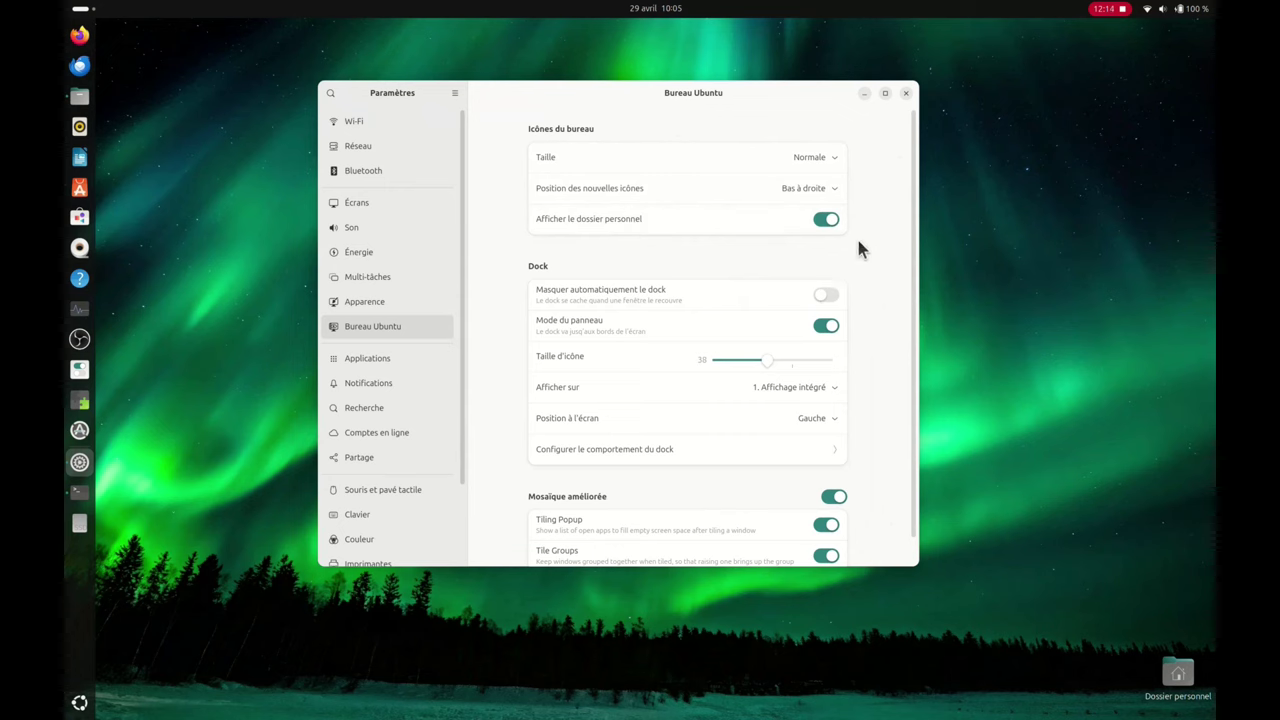
left_click(824, 220)
Enable automatic hiding of the dock, disable its panel mode and set its screen position to Bas
left_click(830, 303)
left_click_drag(797, 100, 731, 119)
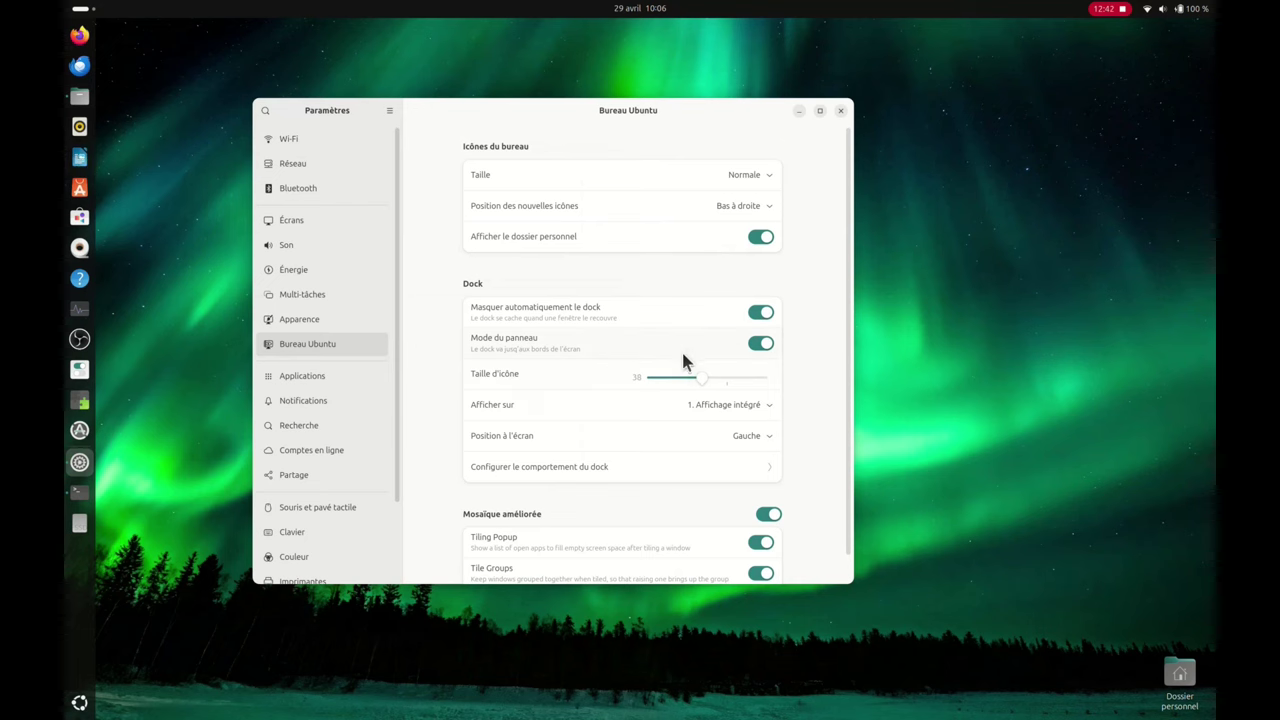
left_click(757, 344)
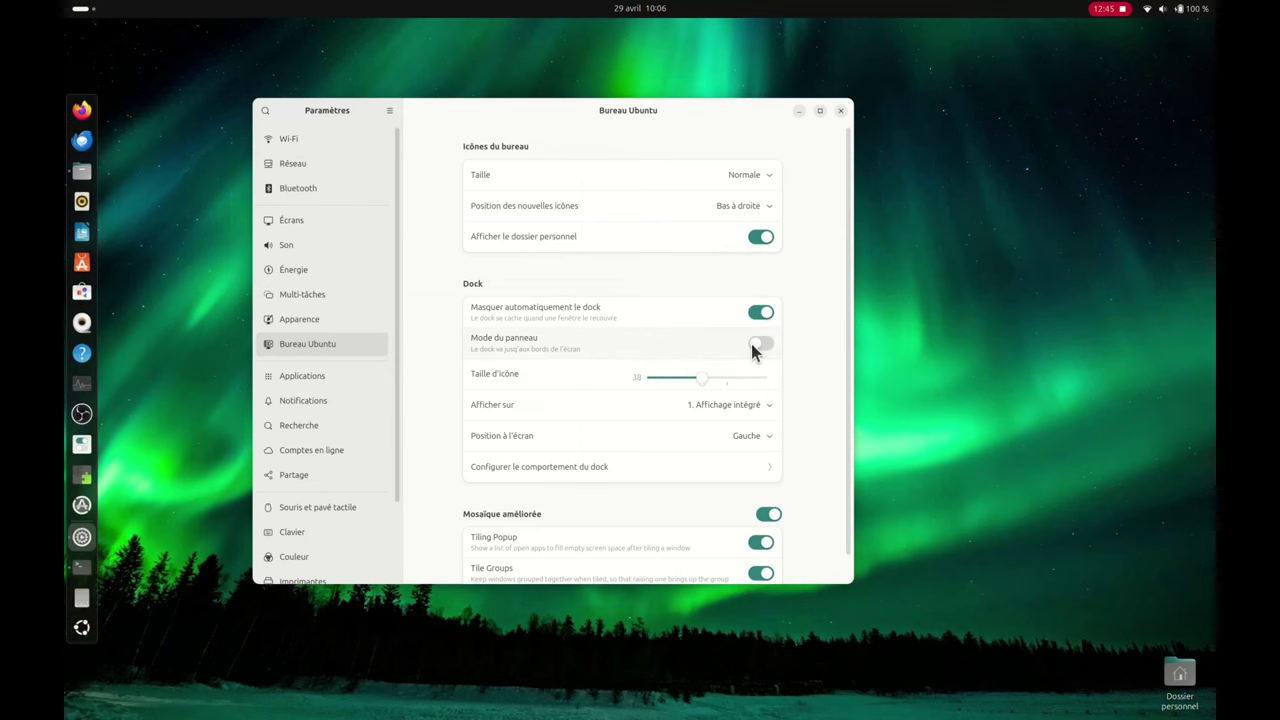
left_click(754, 437)
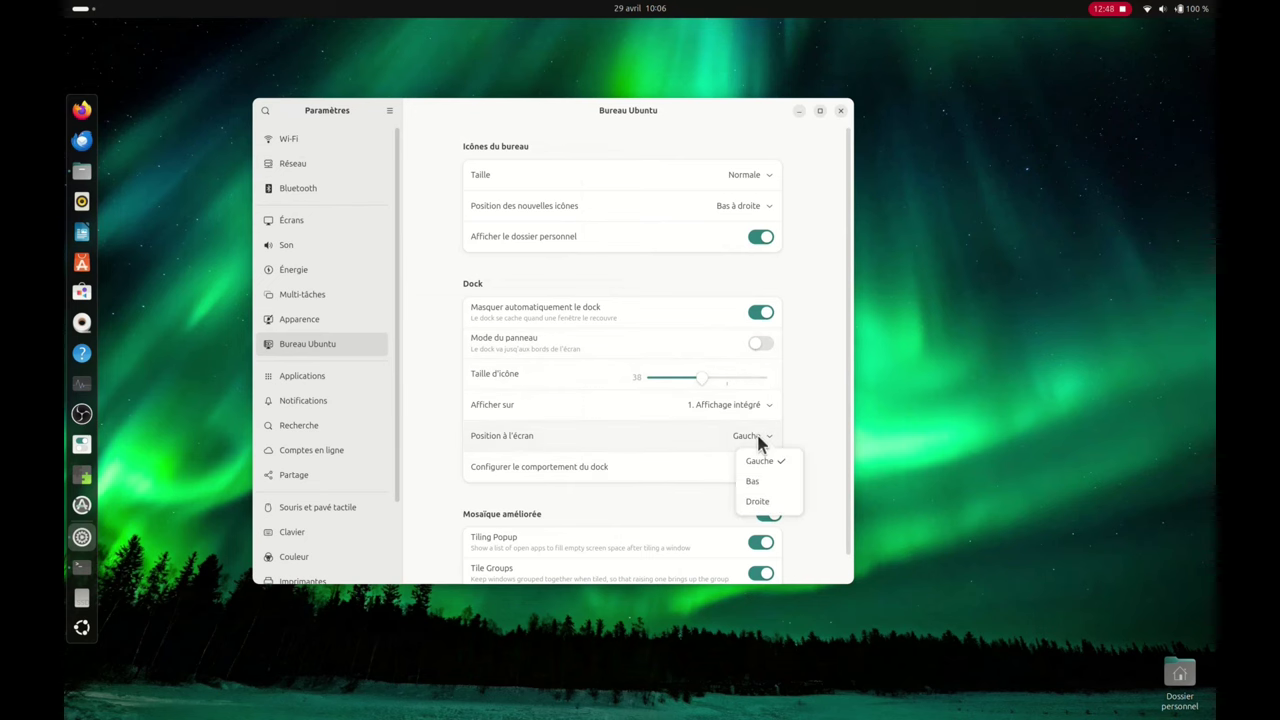
left_click(768, 483)
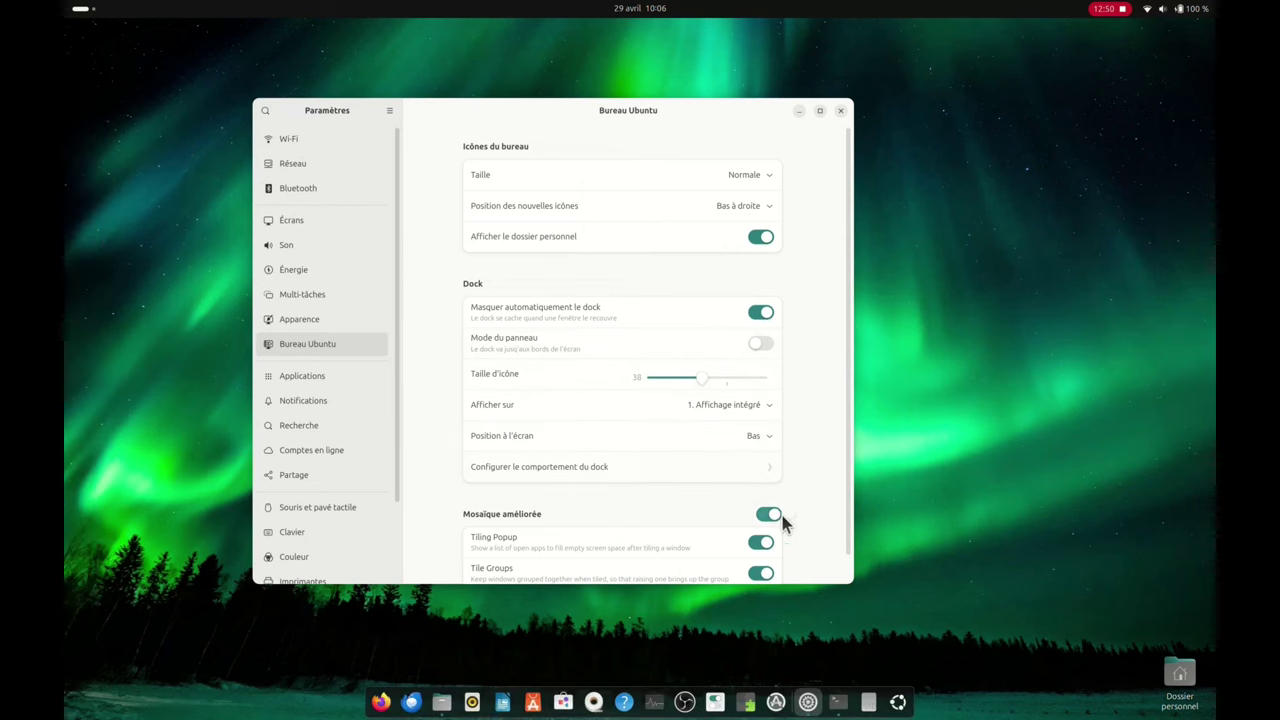
Compare the dock with automatic hiding off and on while the Settings window is maximized, and restore the window
left_click(760, 314)
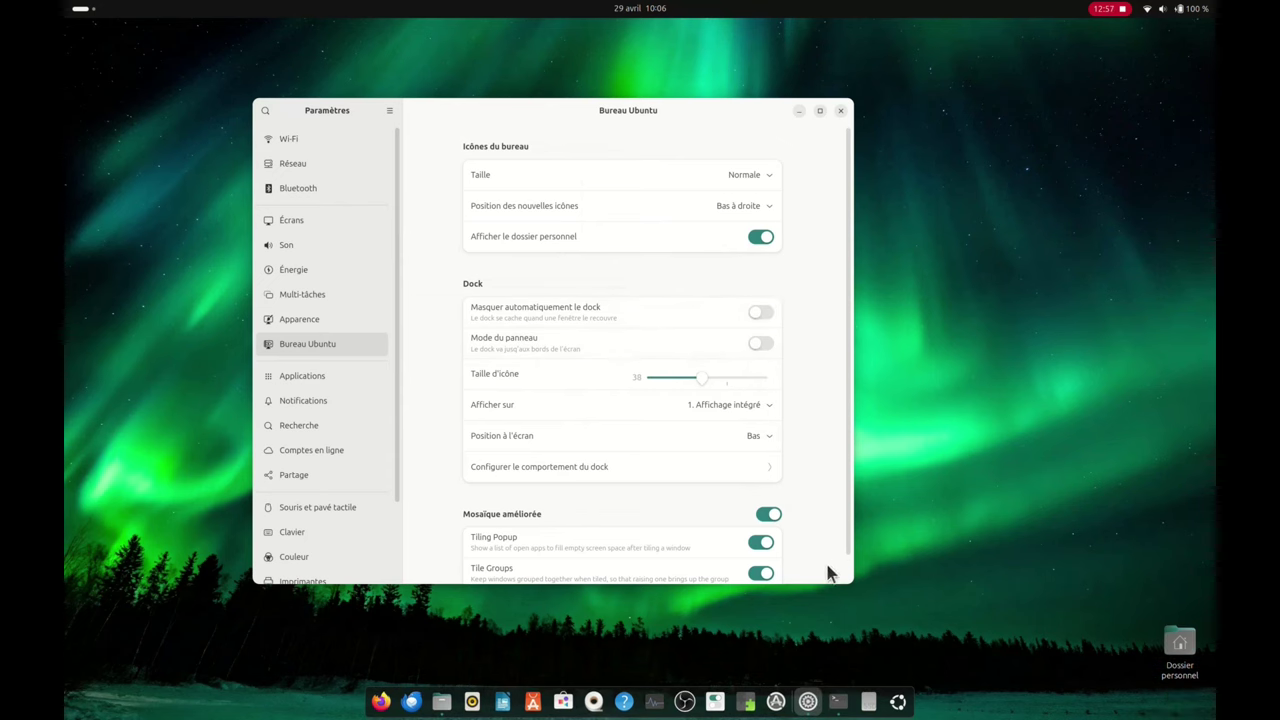
left_click(820, 111)
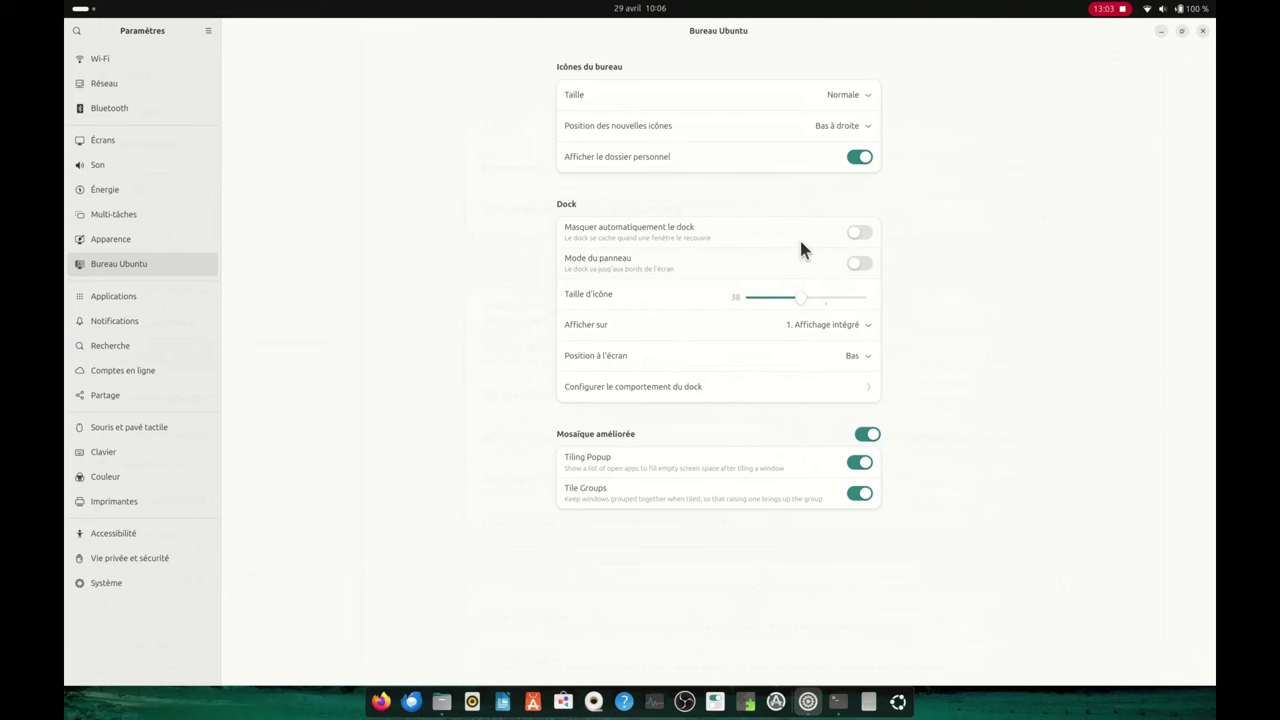
left_click(861, 230)
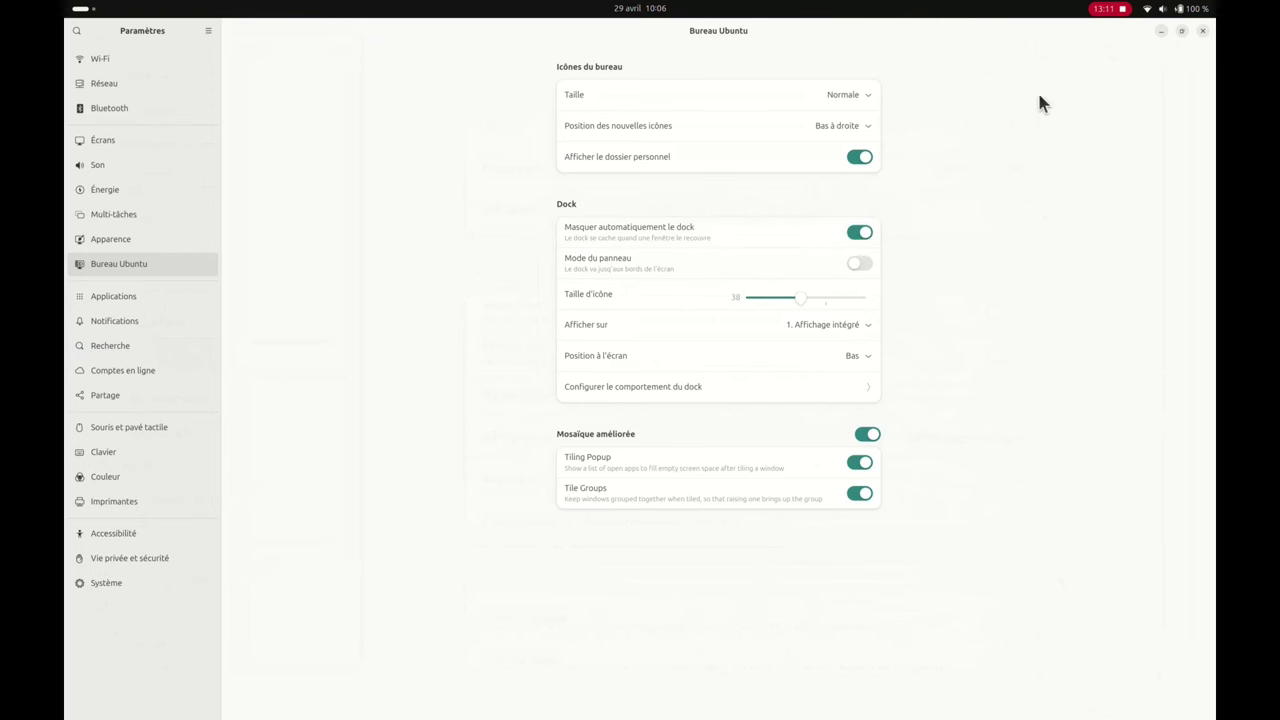
left_click(1182, 33)
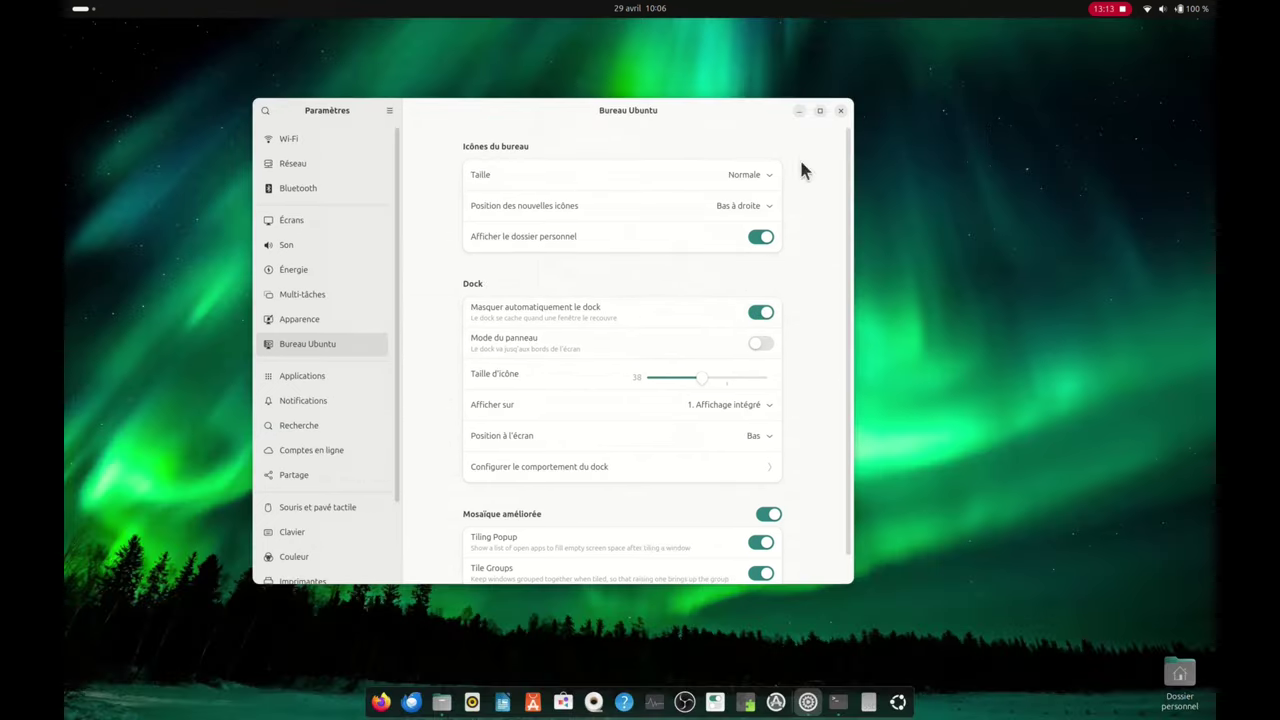
Move the Settings window toward the middle of the desktop and set the dock icon size to 40
left_click_drag(682, 117, 718, 118)
left_click_drag(718, 118, 780, 124)
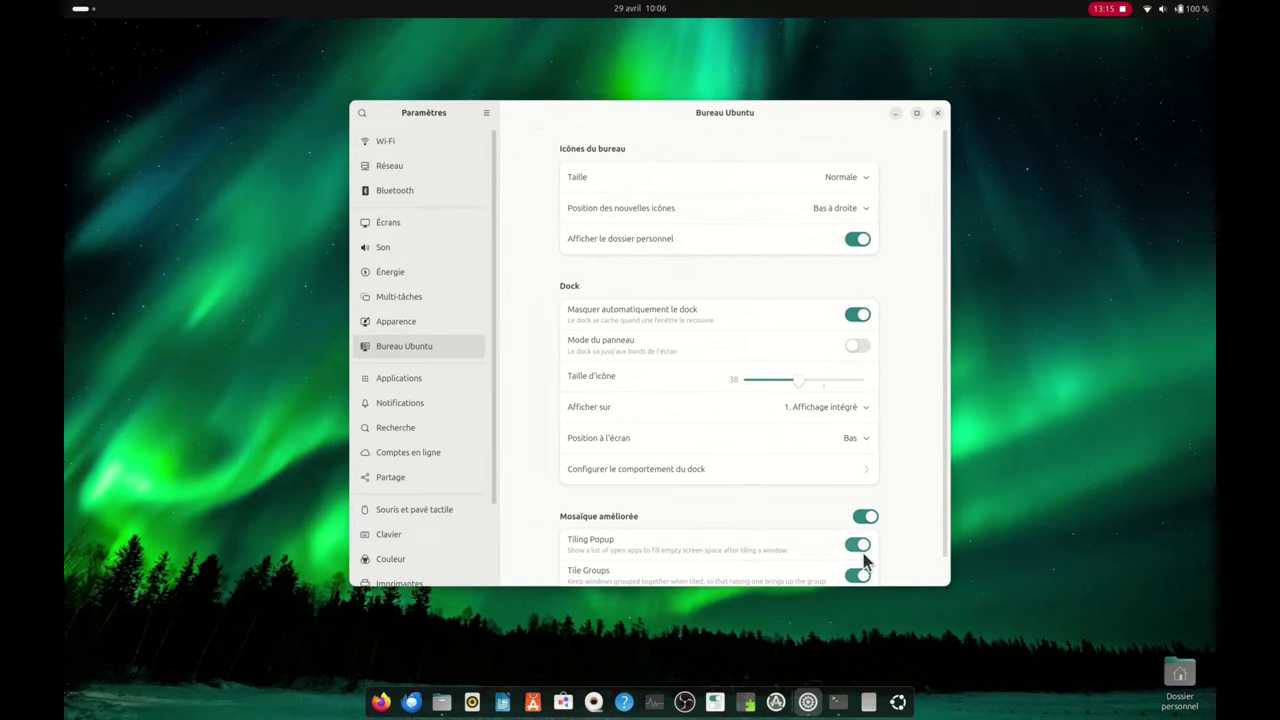
mouse_move(797, 385)
left_mouse_down()
mouse_move(774, 386)
mouse_move(808, 388)
left_mouse_up()
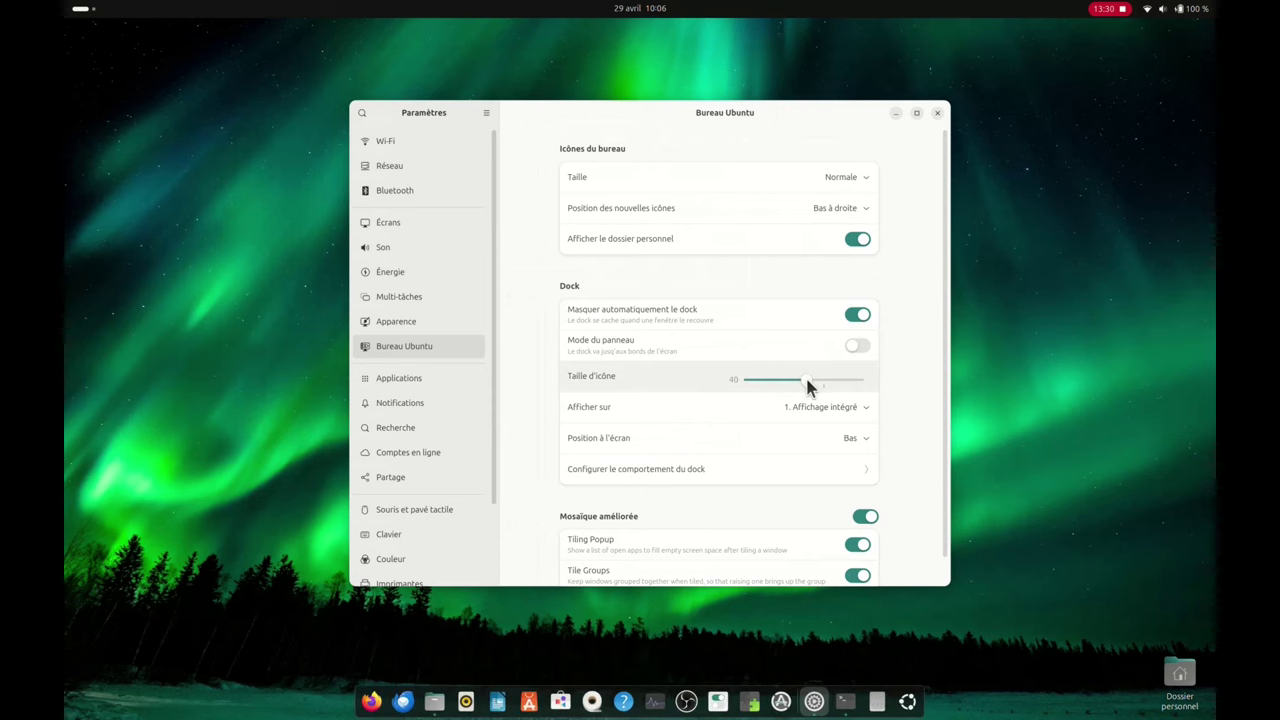
Disable automatic dock hiding, enable panel mode, set the dock position to Gauche and its icon size to 32
left_click(857, 316)
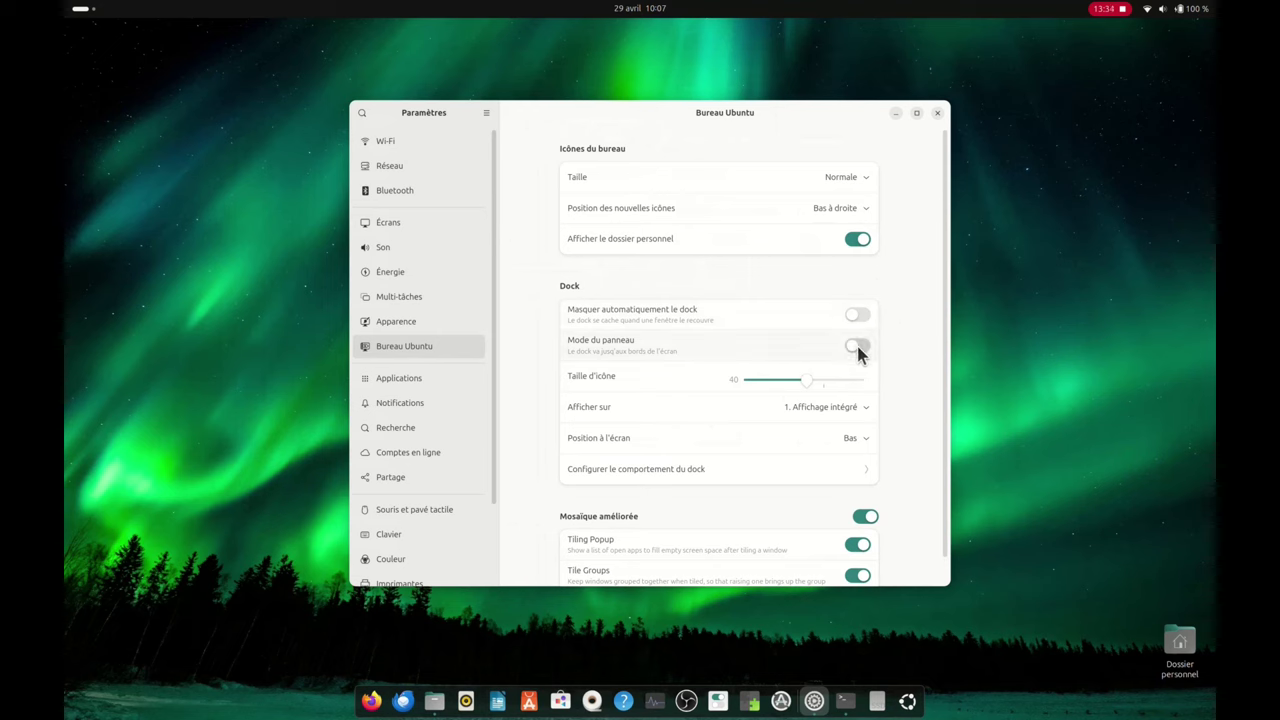
left_click(858, 350)
left_click(858, 438)
left_click(866, 478)
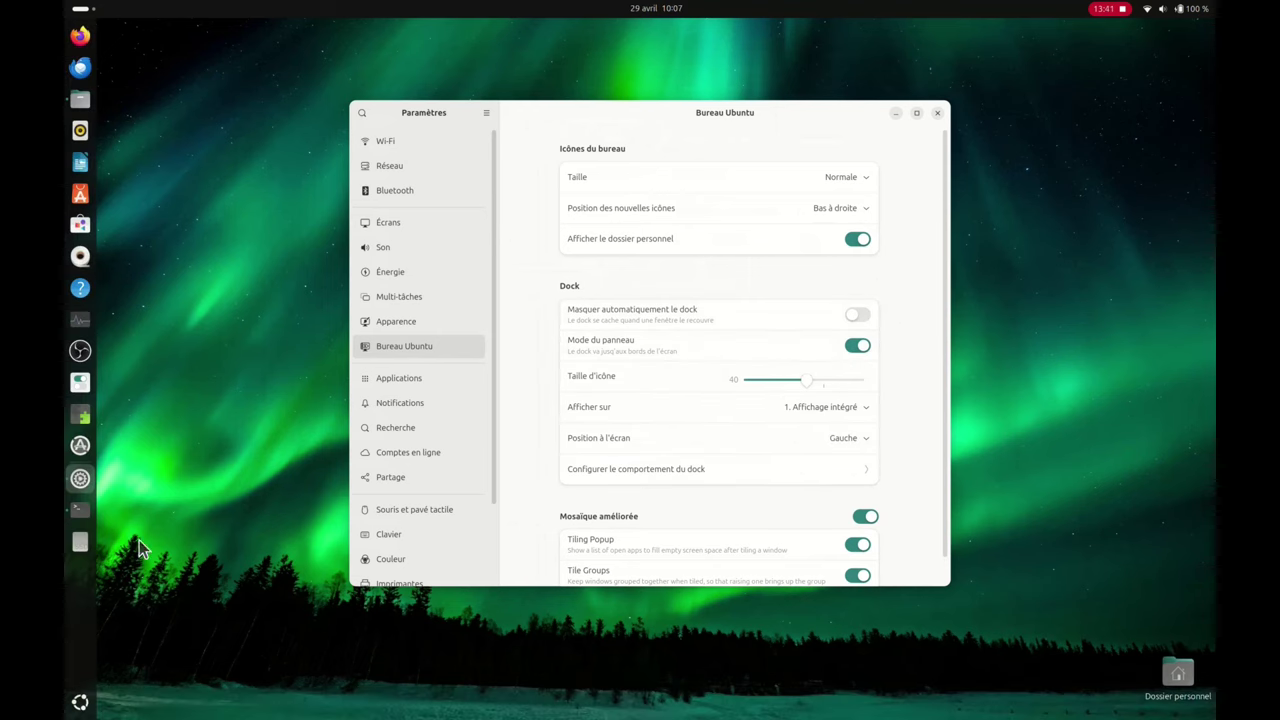
left_click(785, 384)
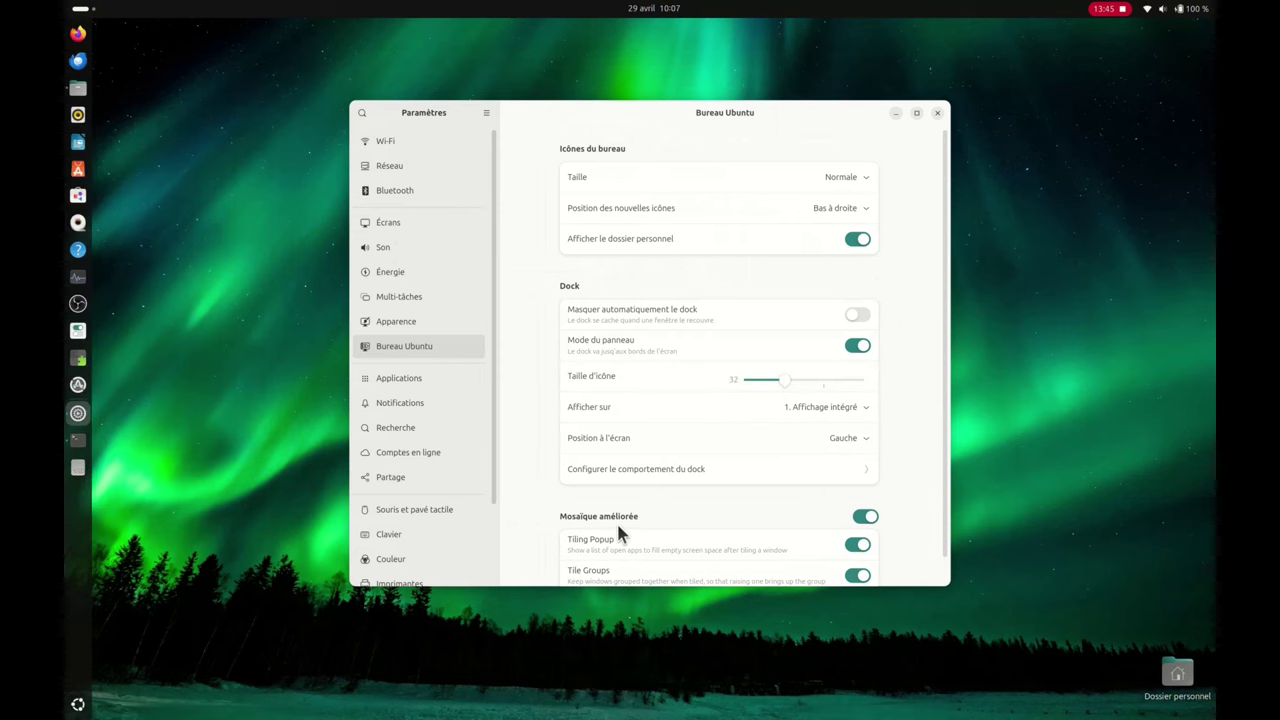
Bring up the Files window and tile it into the upper-right, lower-left and upper-left quarters of the desktop
scroll(688, 527, "down", 1)
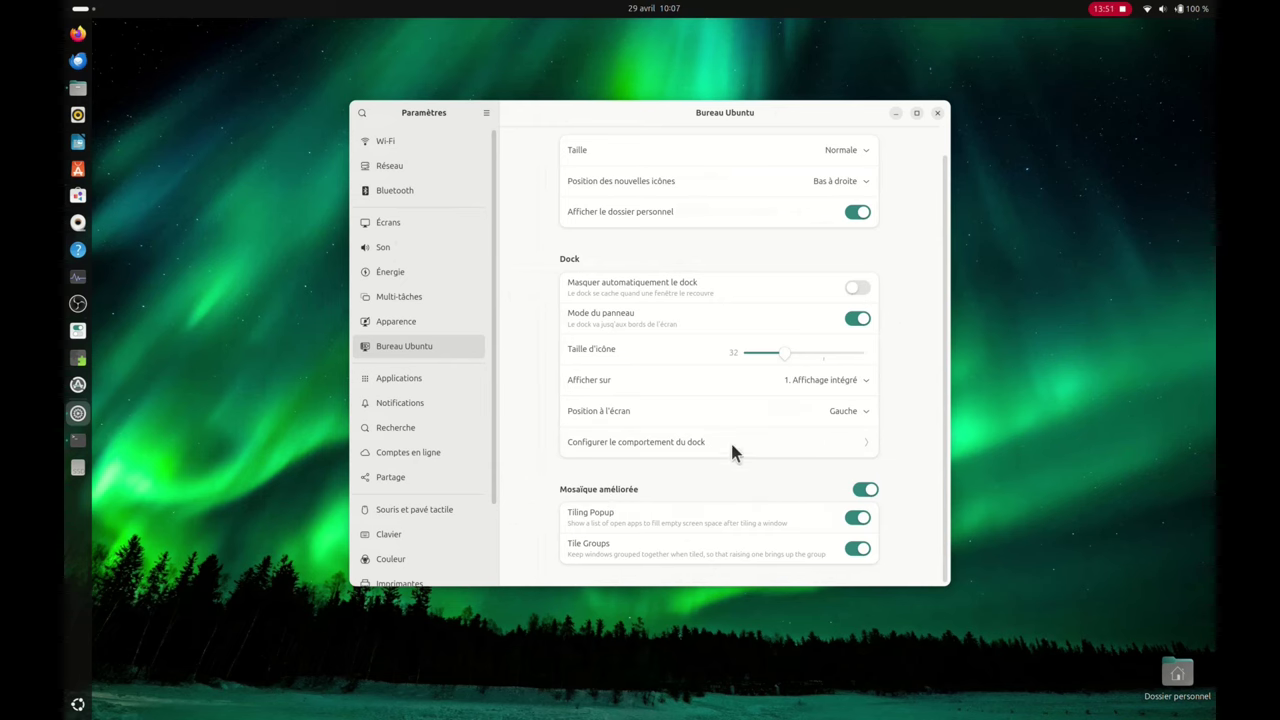
left_click(78, 88)
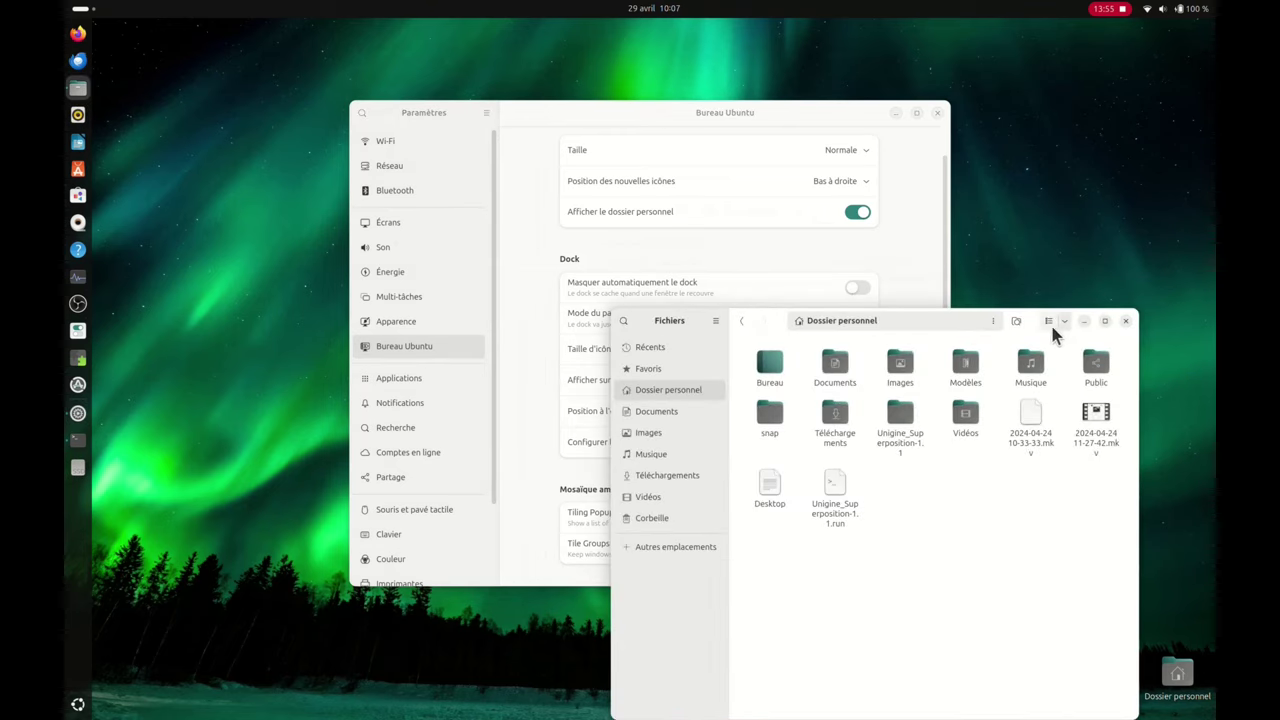
left_click_drag(1031, 331, 1190, 44)
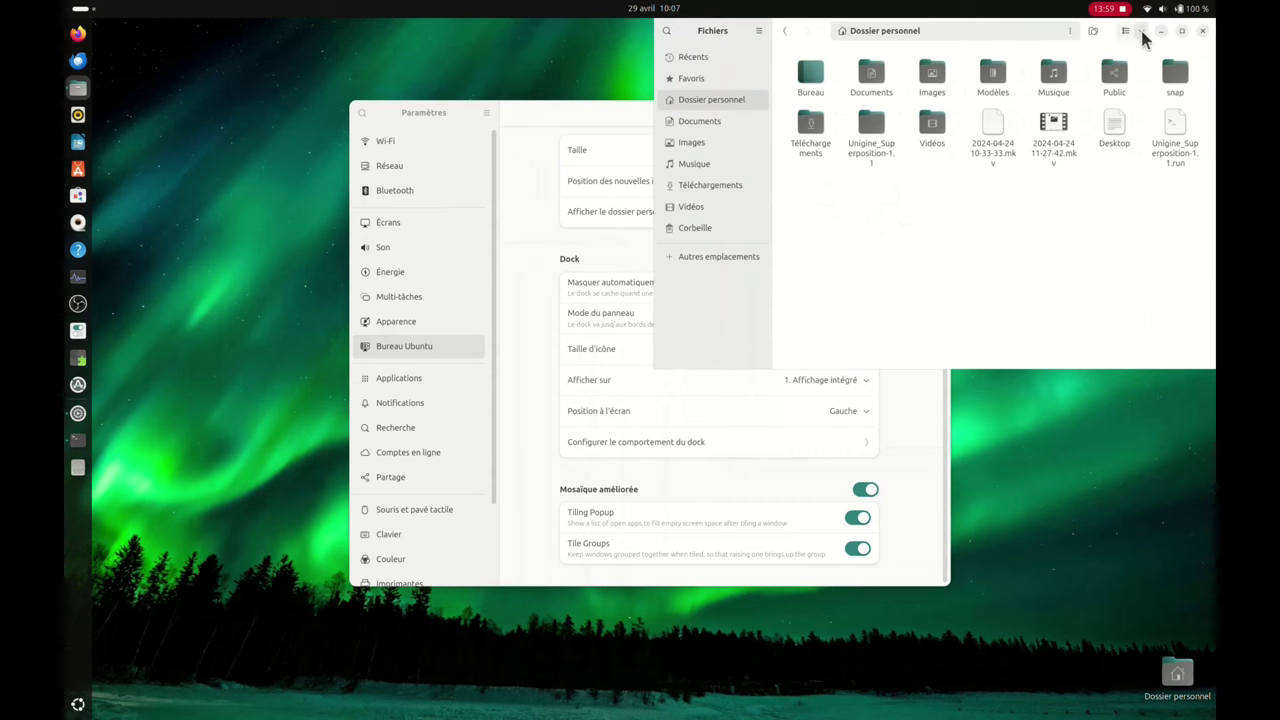
left_click_drag(1106, 30, 74, 700)
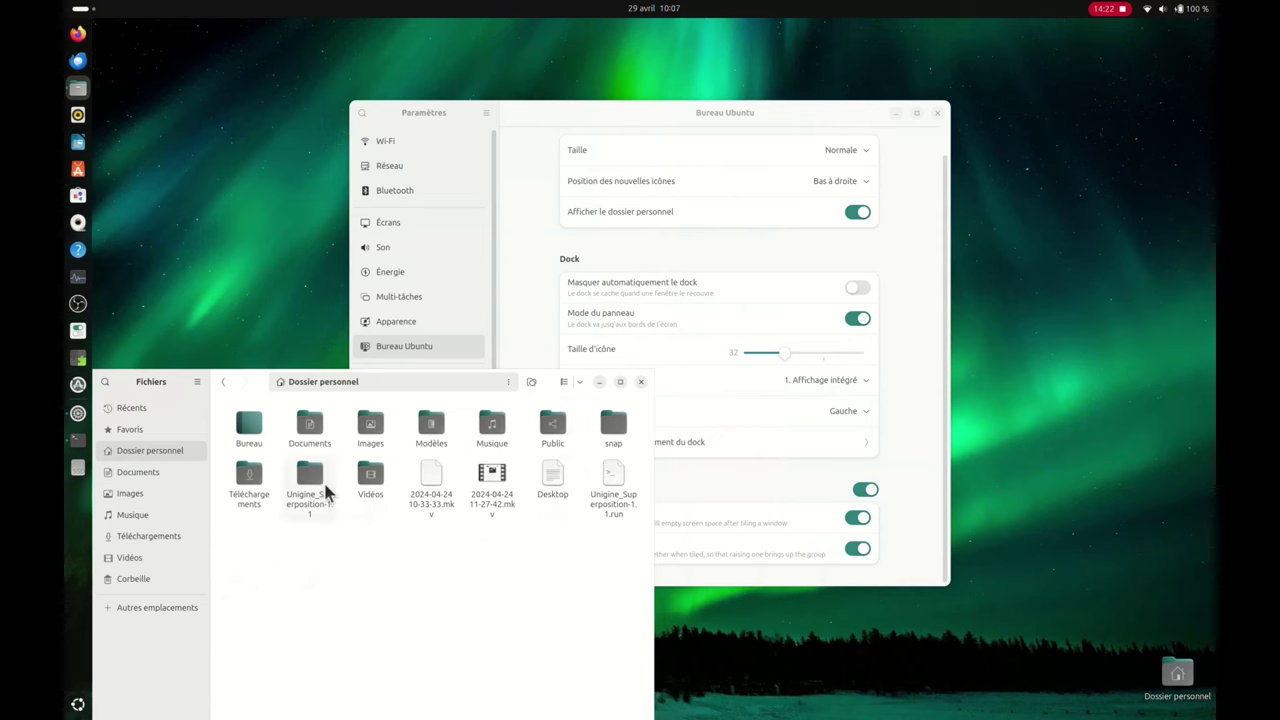
left_click_drag(258, 391, 66, 8)
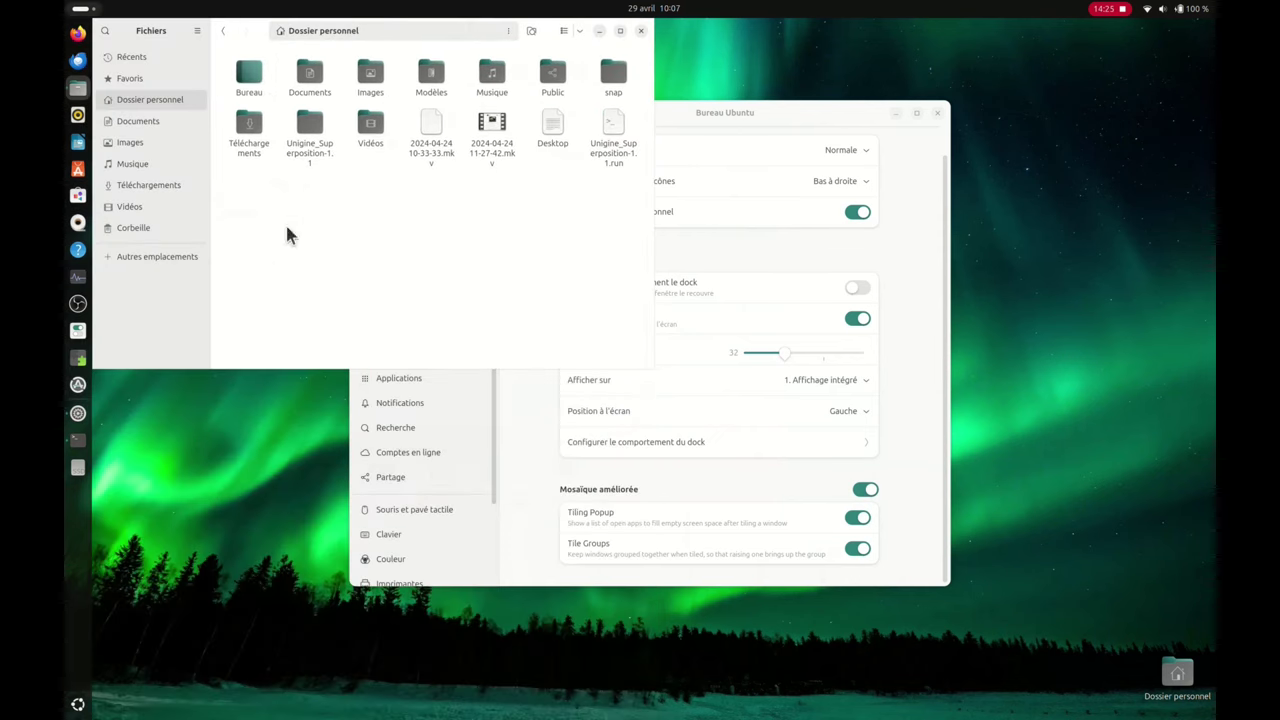
Turn off Mosaïque améliorée, try moving the Files window without it, and turn it back on
left_click(865, 491)
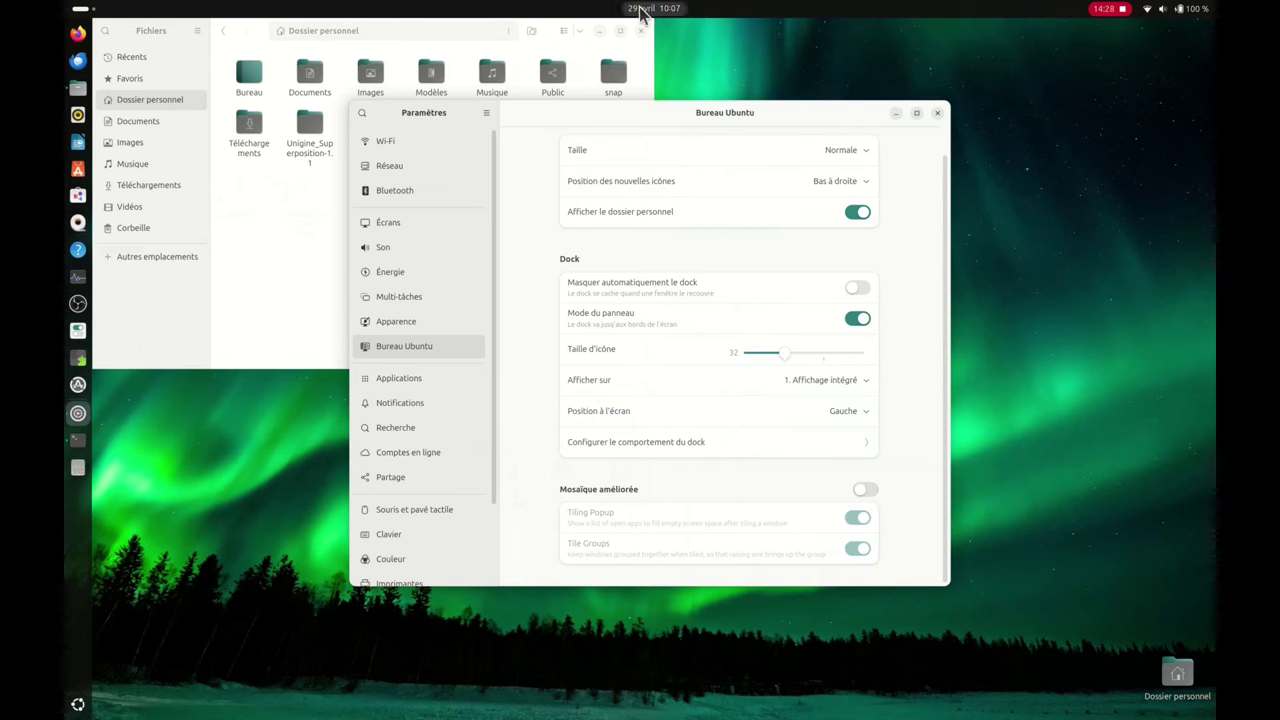
left_click_drag(540, 31, 706, 146)
left_click(867, 485)
left_click(867, 487)
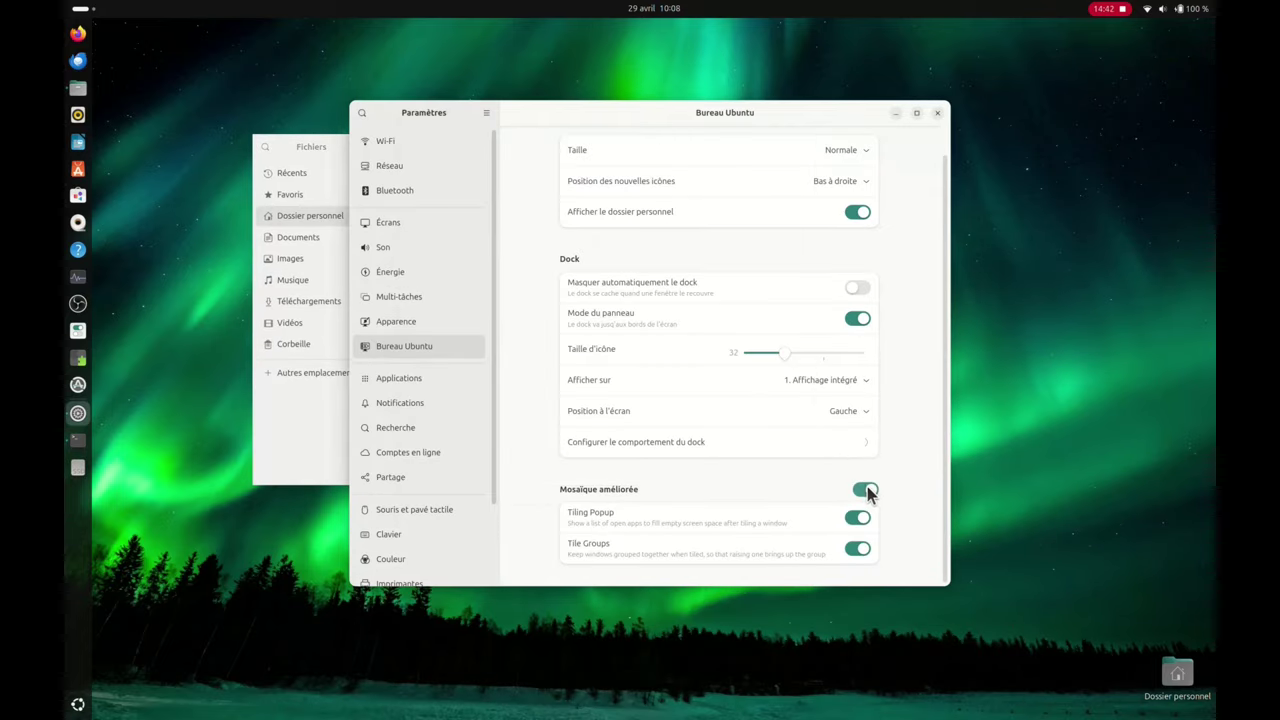
Tile the Files window into the lower, upper and right halves of the desktop, dismissing the suggested windows, and return to the Settings window
left_click_drag(339, 142, 356, 690)
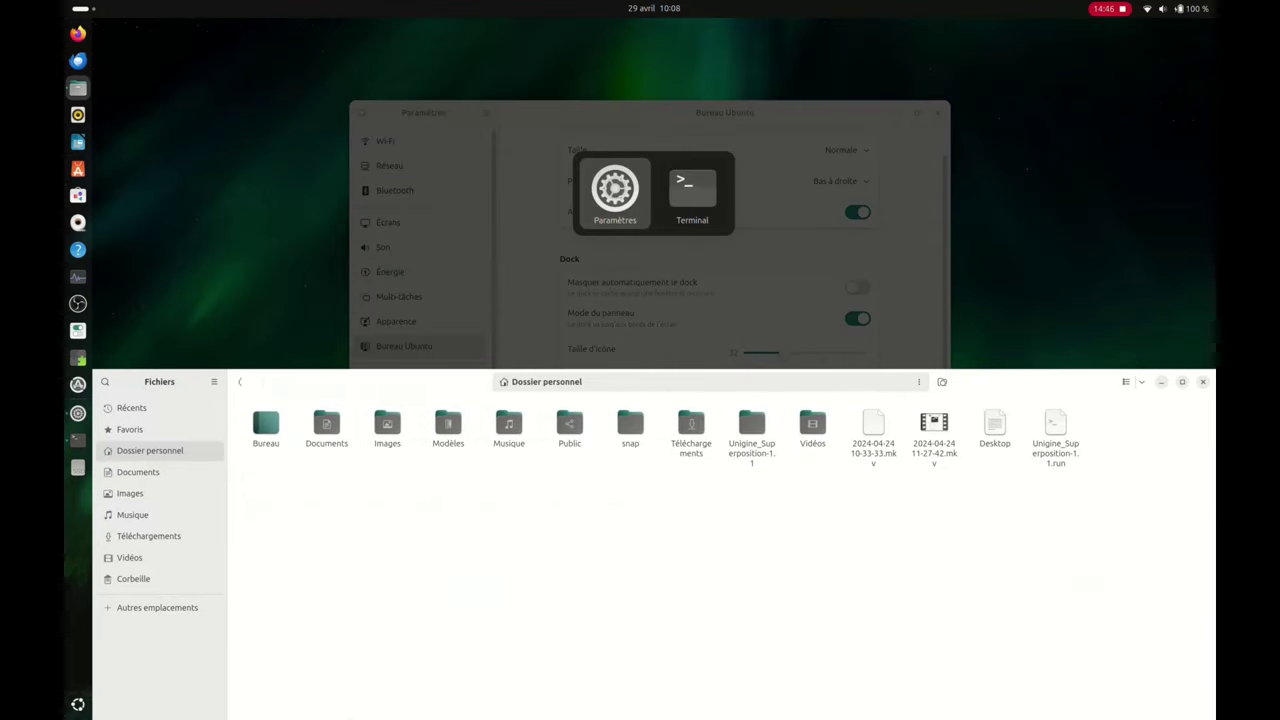
left_click(1032, 120)
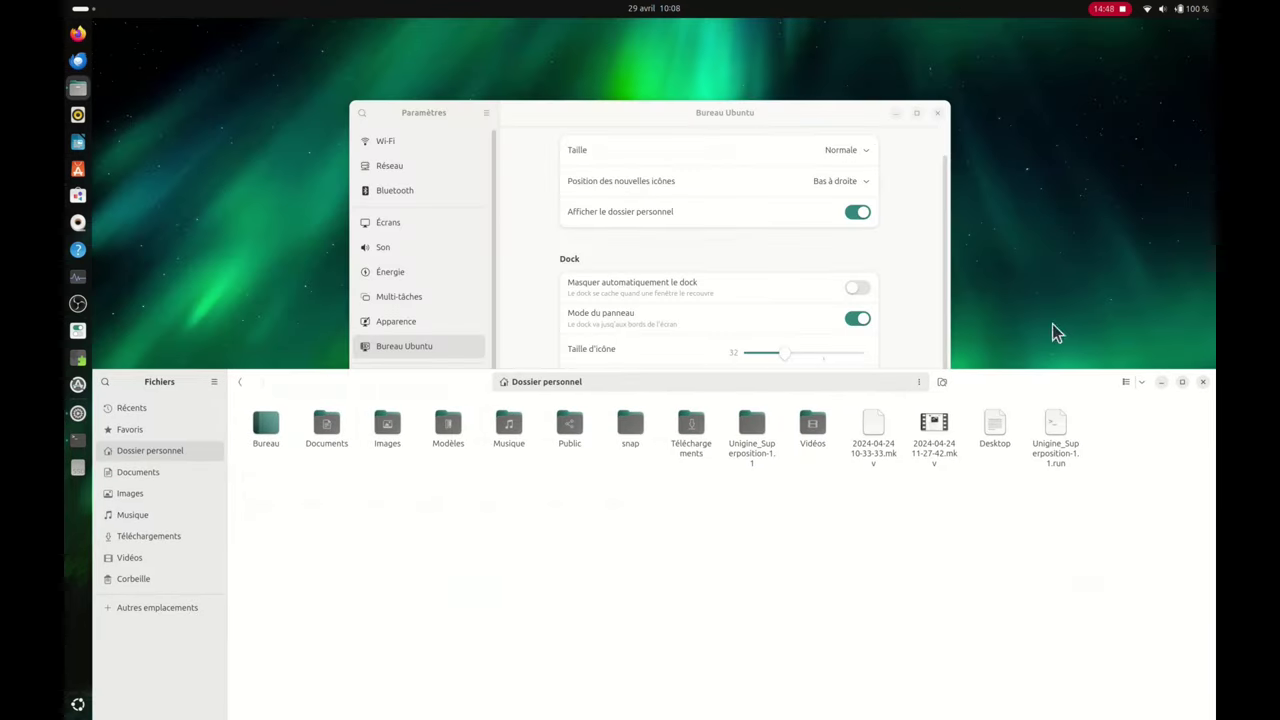
key("ctrl+n")
left_click_drag(1050, 381, 754, 9)
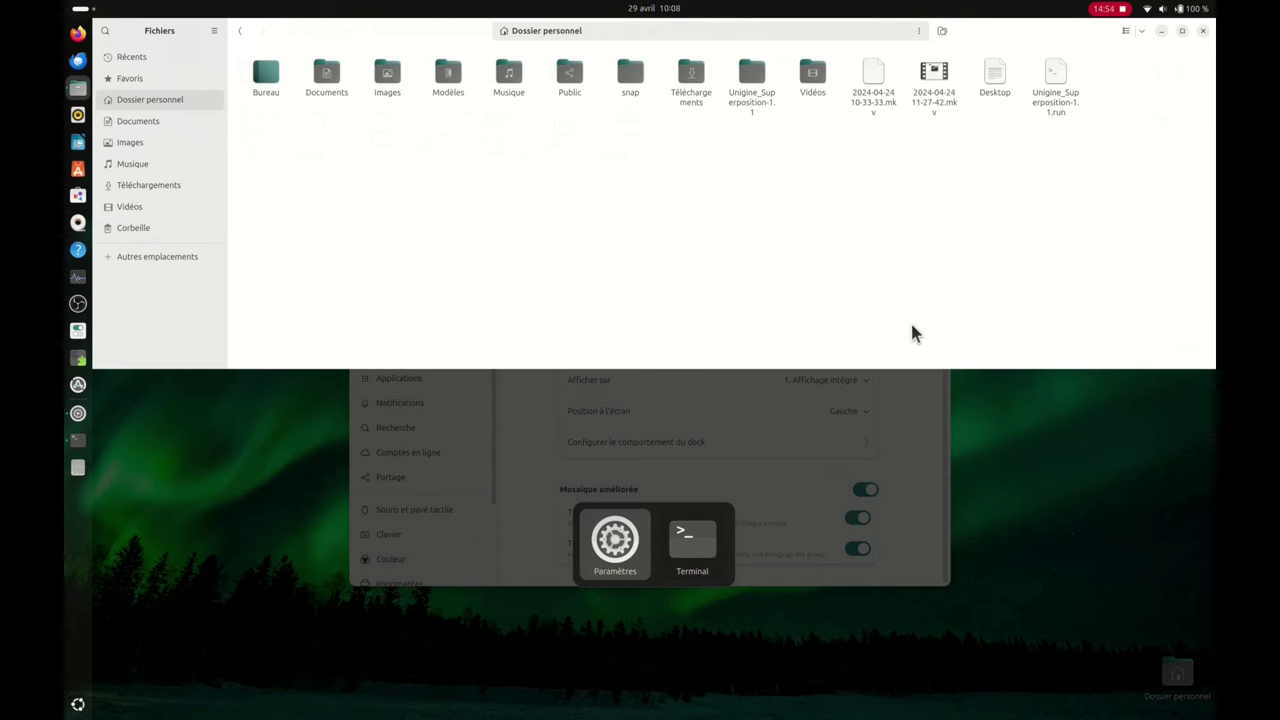
left_click(1030, 35)
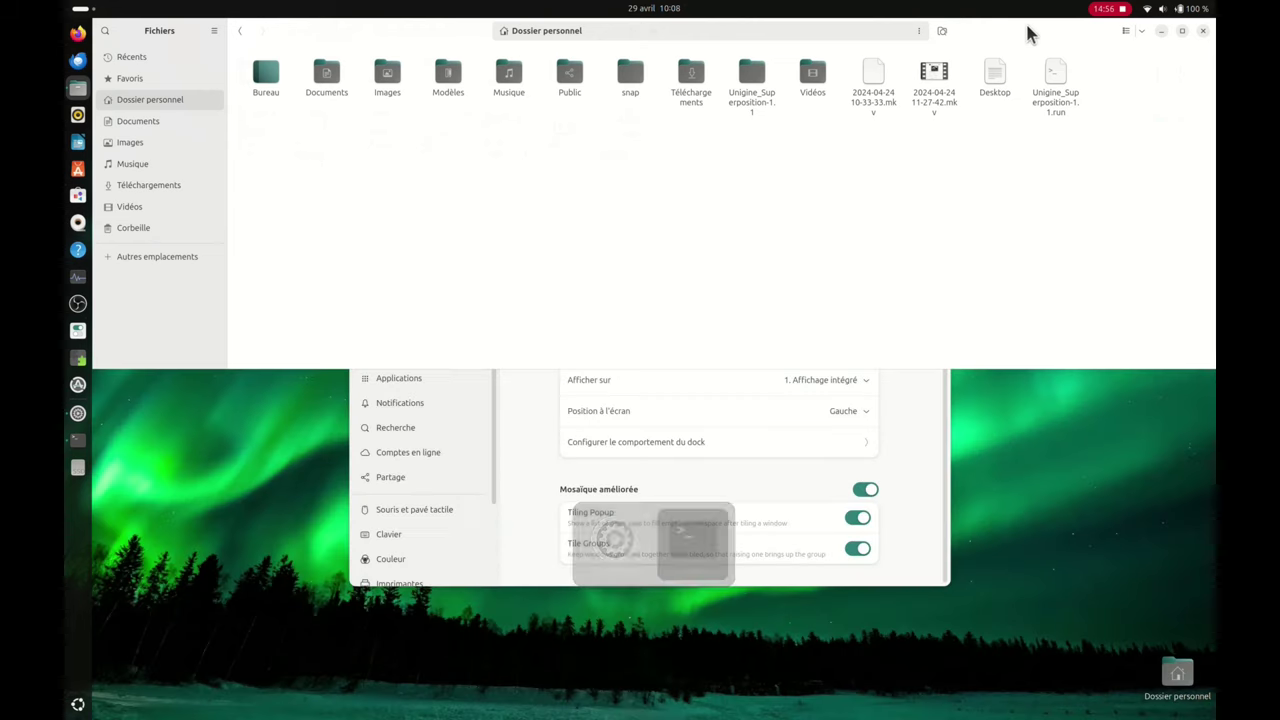
left_click_drag(1049, 50, 1205, 414)
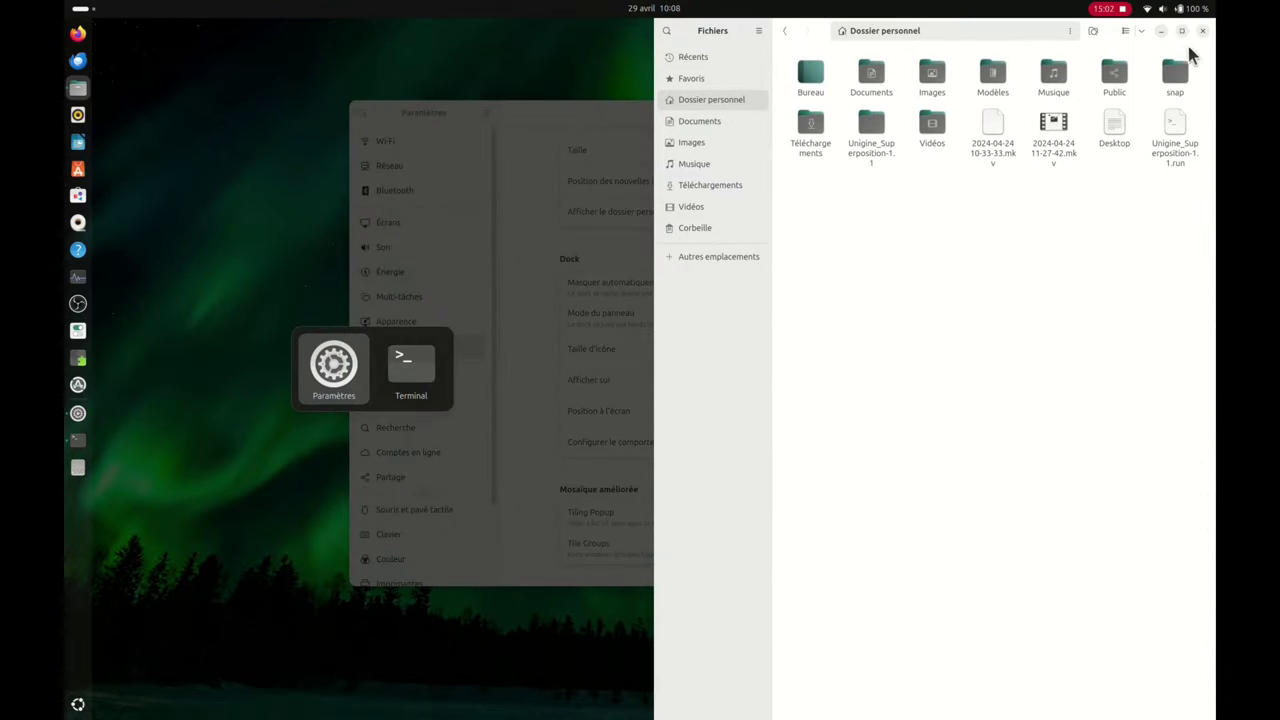
left_click(1157, 30)
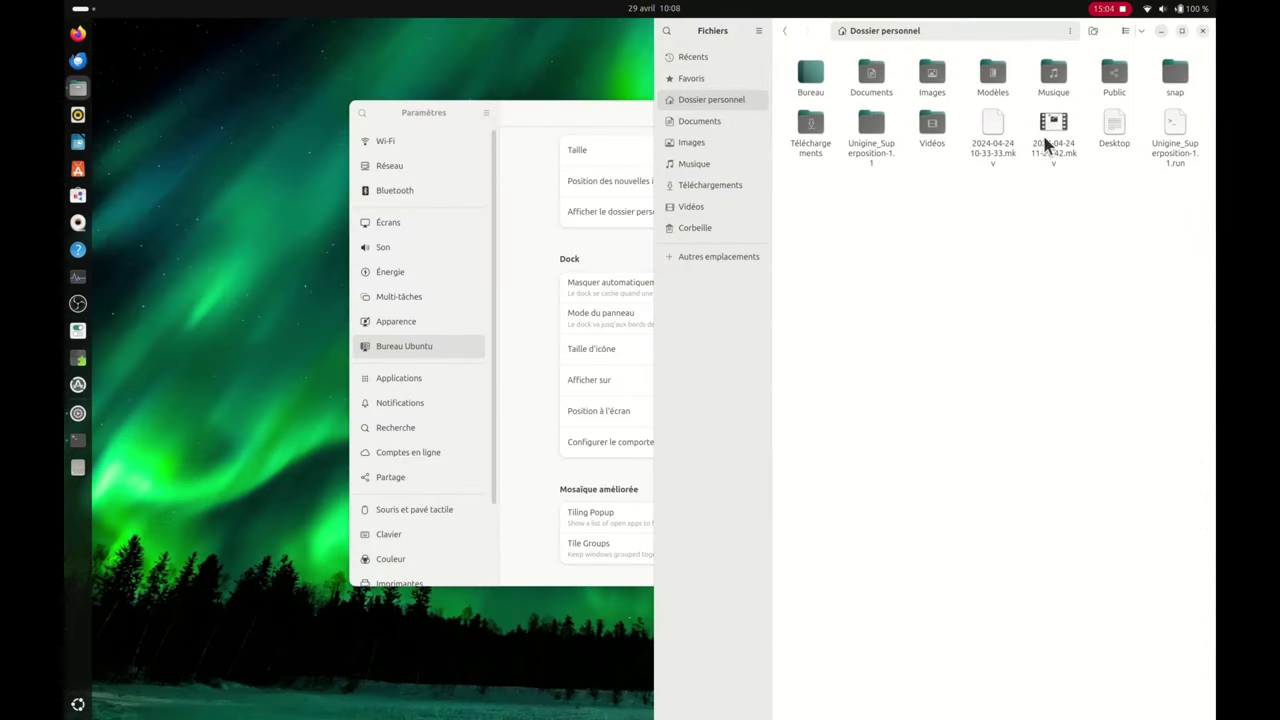
left_click(557, 111)
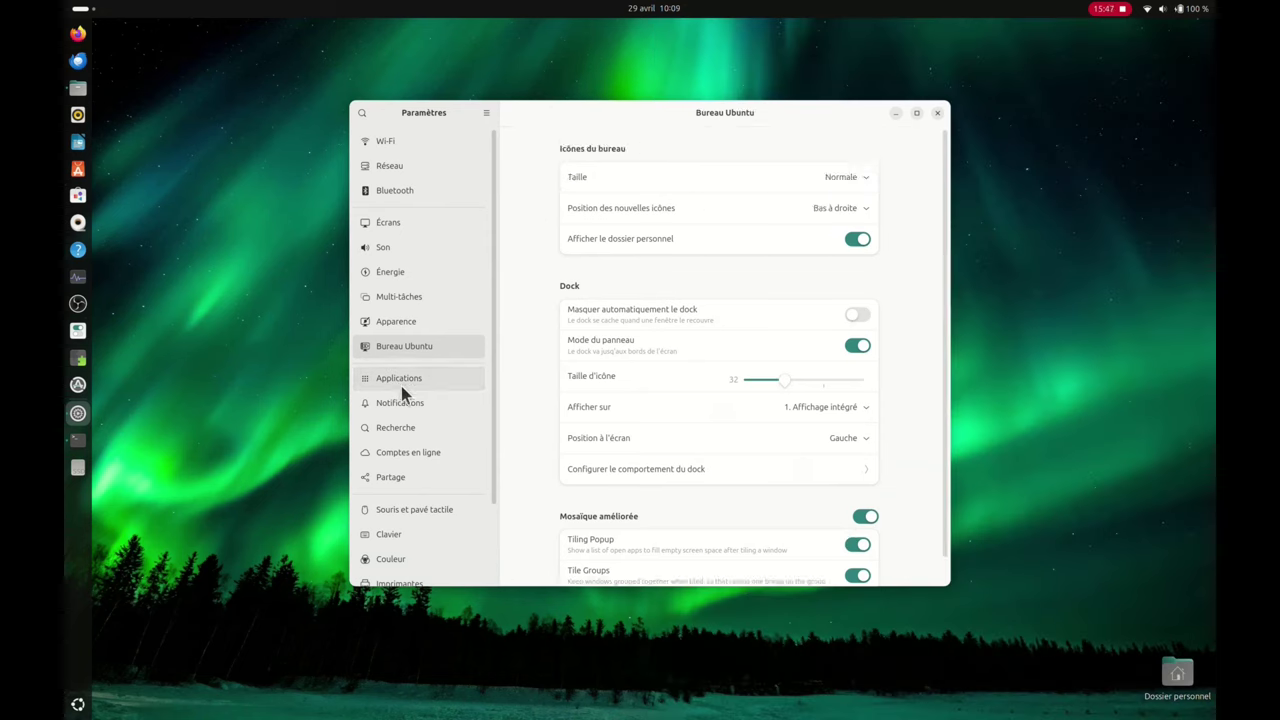
Browse the installed programs in the Applications settings and open the Calculatrice page with its permissions
left_click(400, 387)
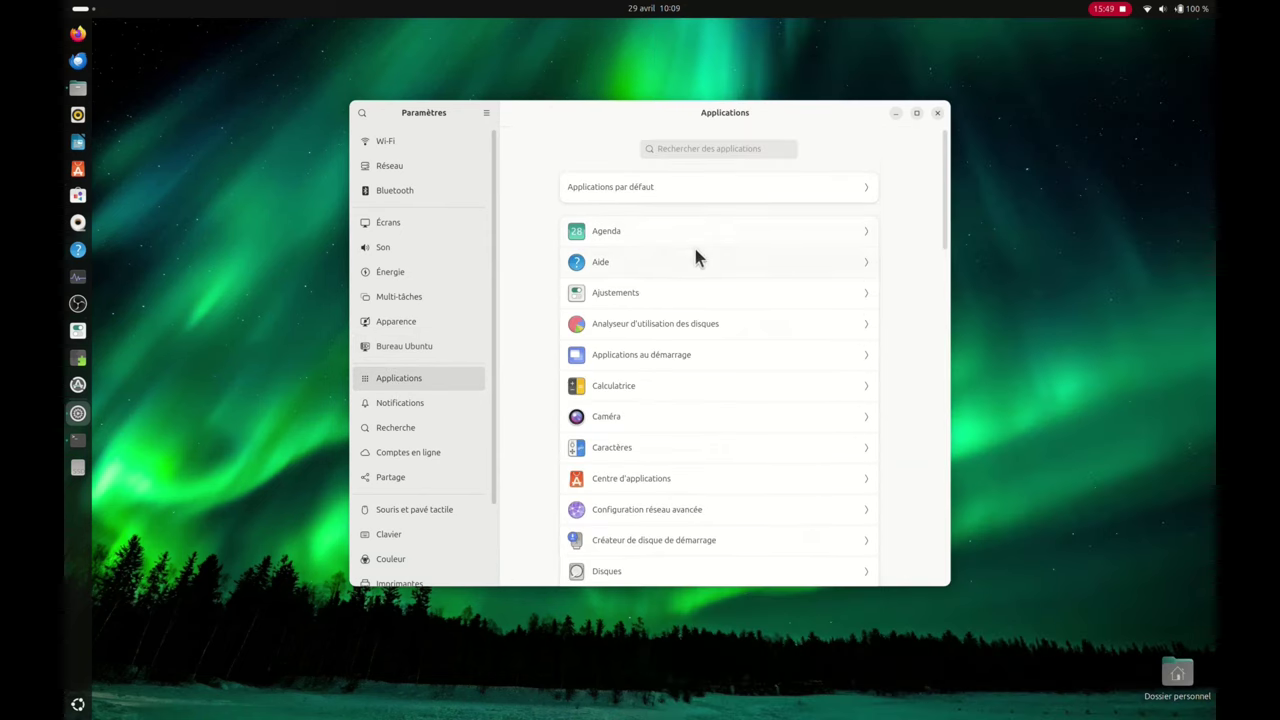
scroll(693, 248, "down", 7)
scroll(685, 281, "down", 4)
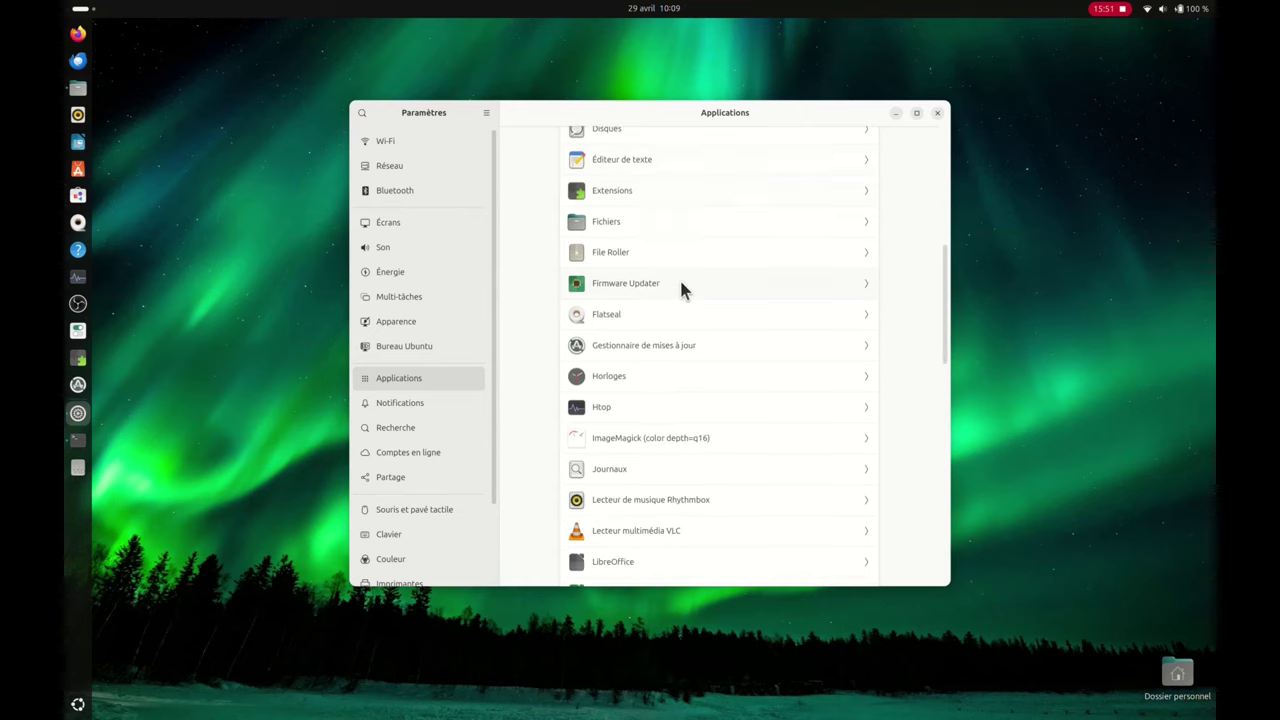
scroll(677, 350, "up", 7)
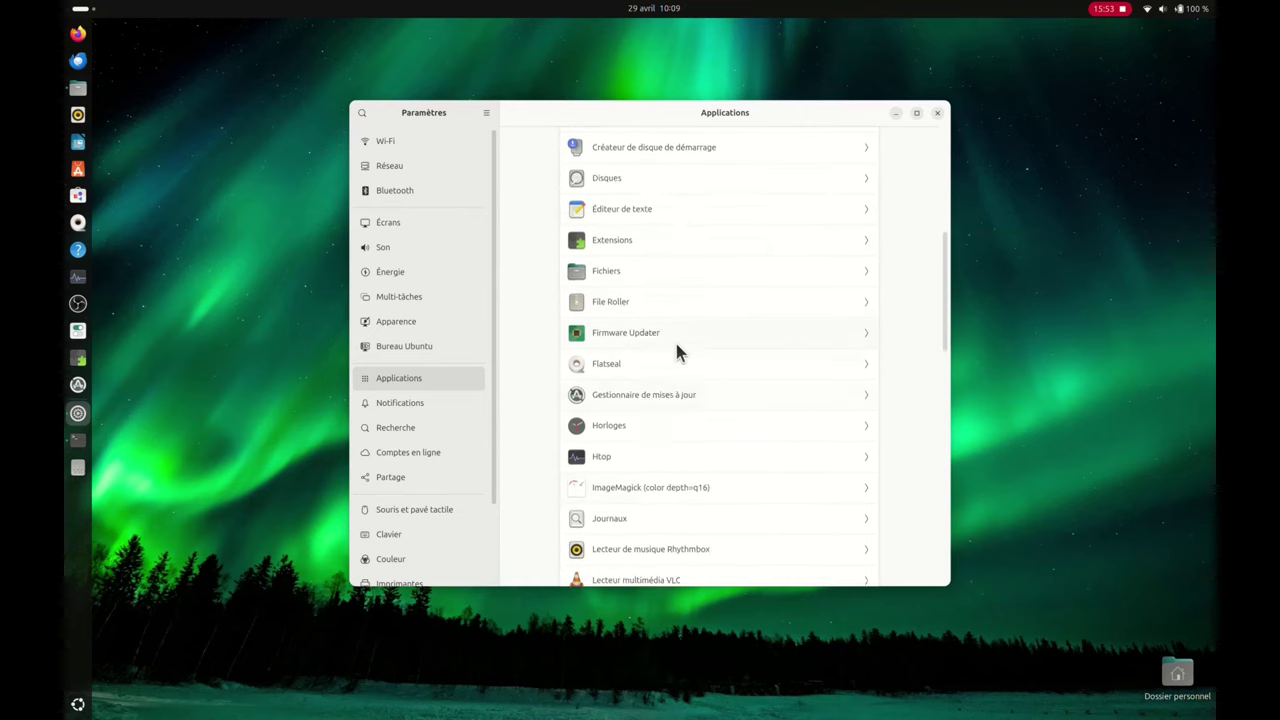
left_click(636, 238)
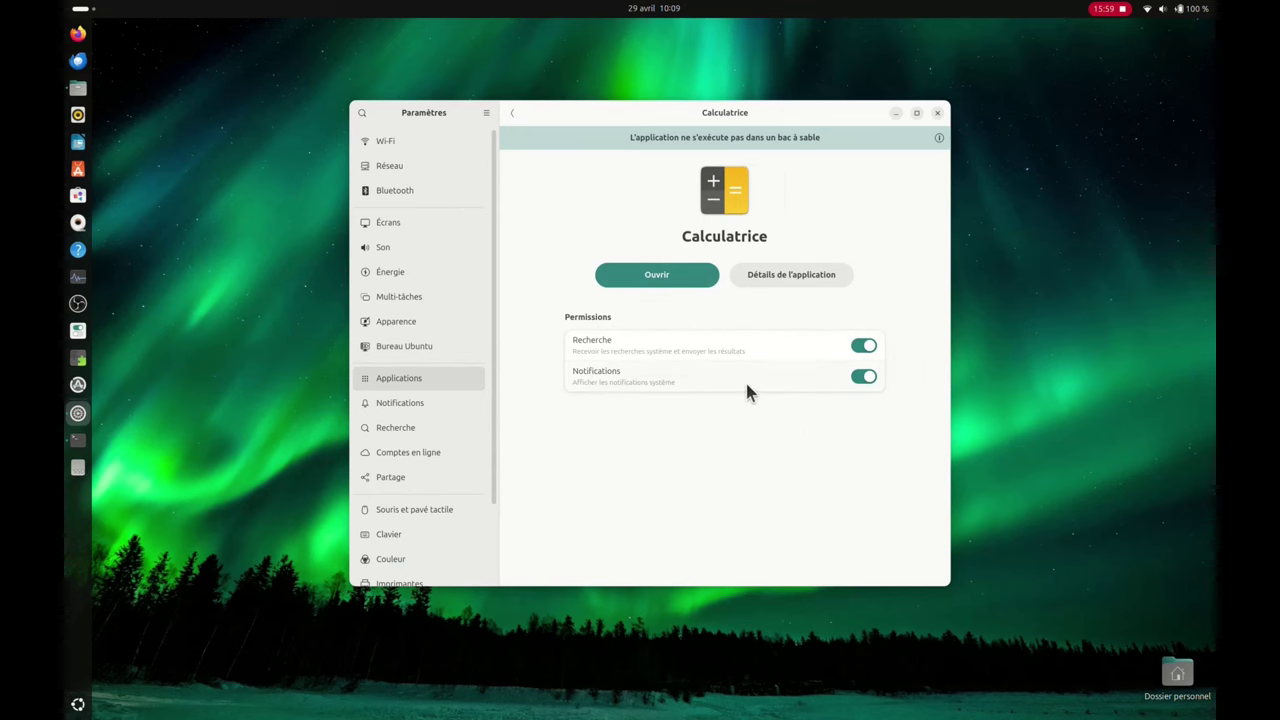
Check the desktop's notification list and calendar, close it, and return from the Calculatrice page to the Applications list
left_click(654, 10)
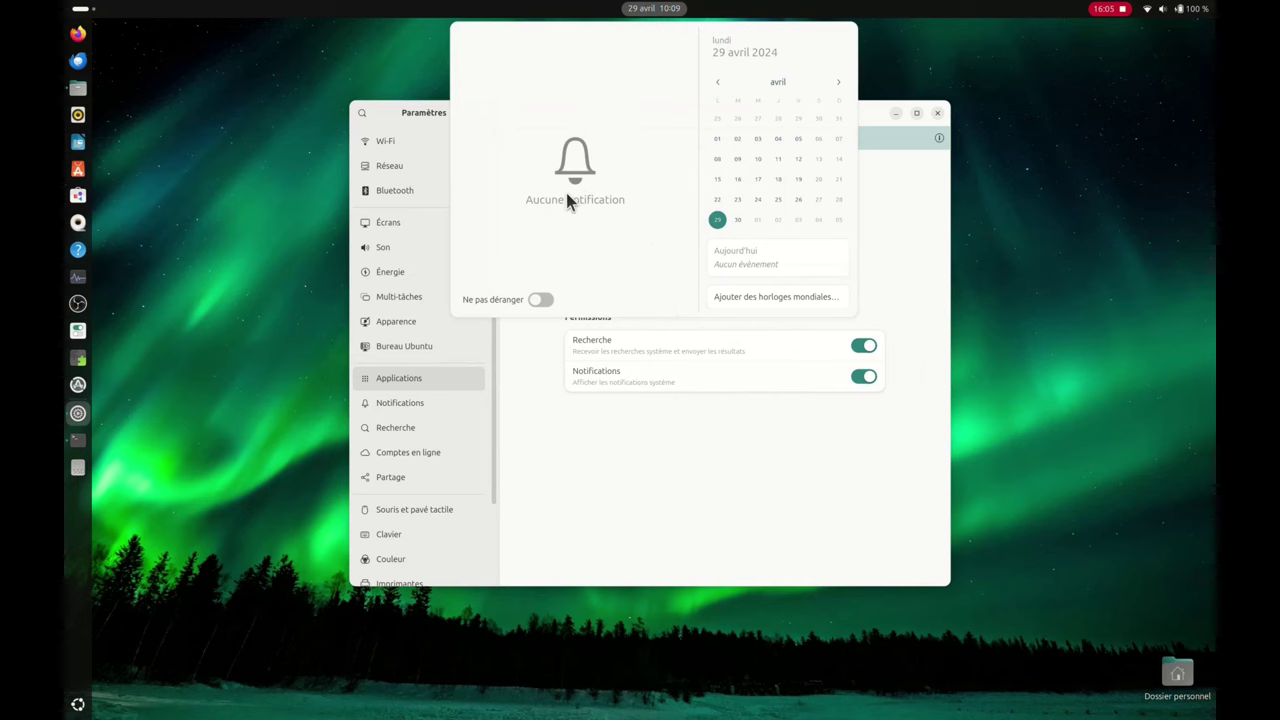
left_click(954, 54)
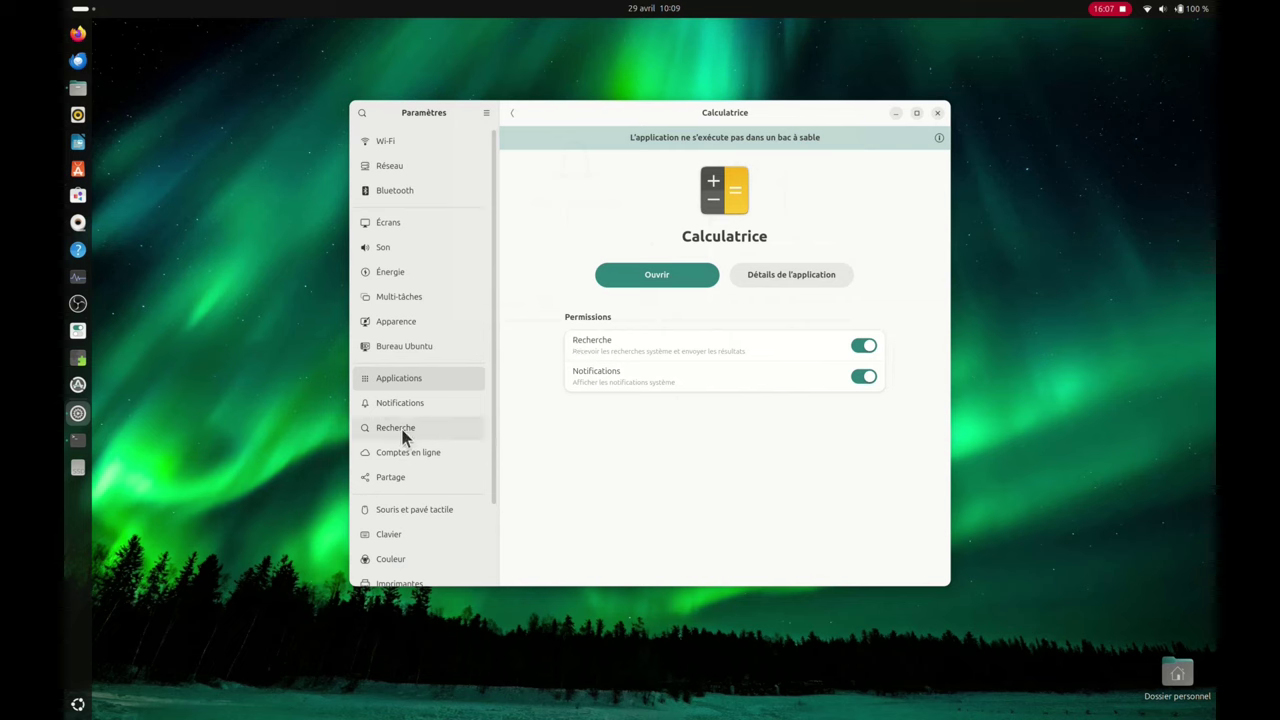
left_click(511, 115)
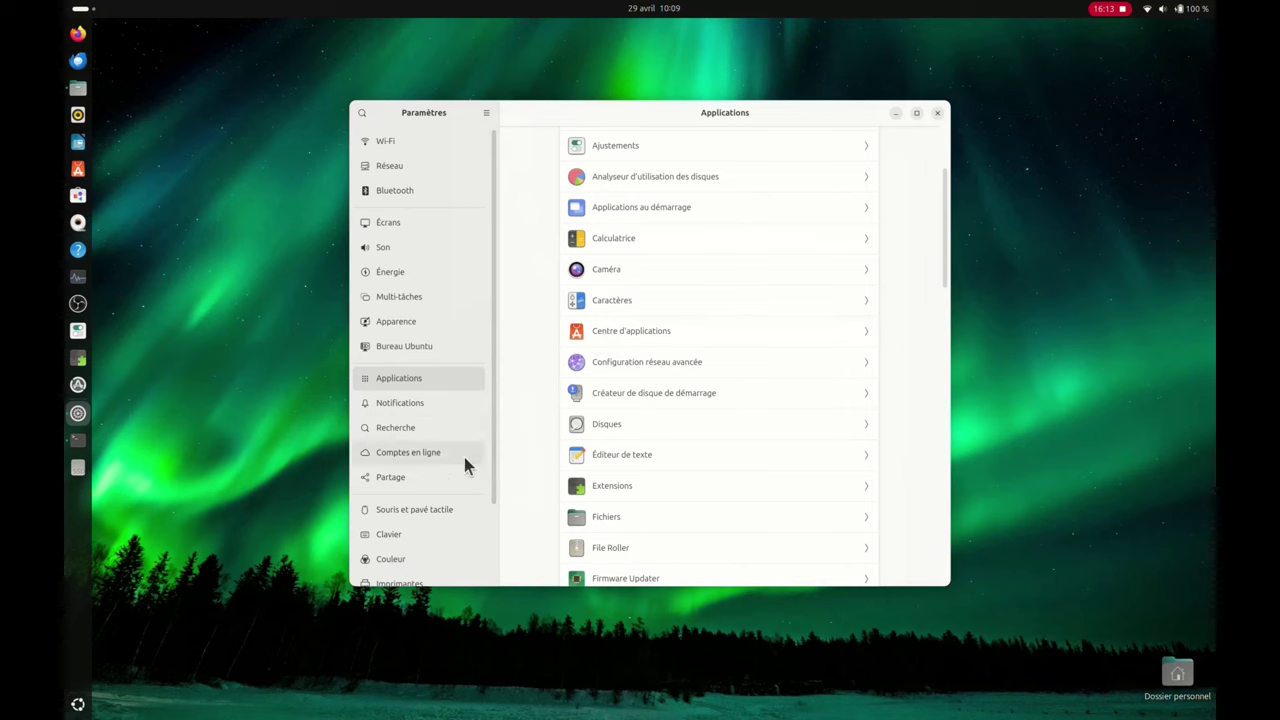
Look through the Notifications, Recherche, Comptes en ligne and Partage settings pages
left_click(412, 408)
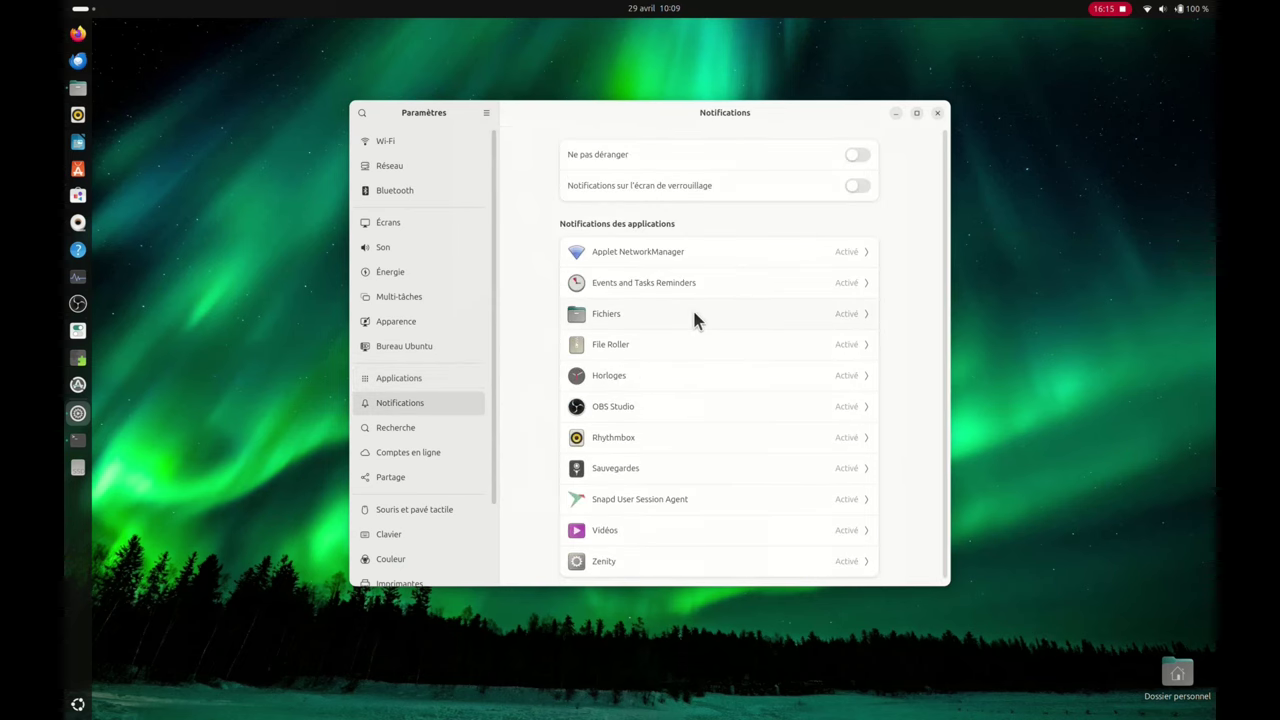
scroll(800, 360, "down", 1)
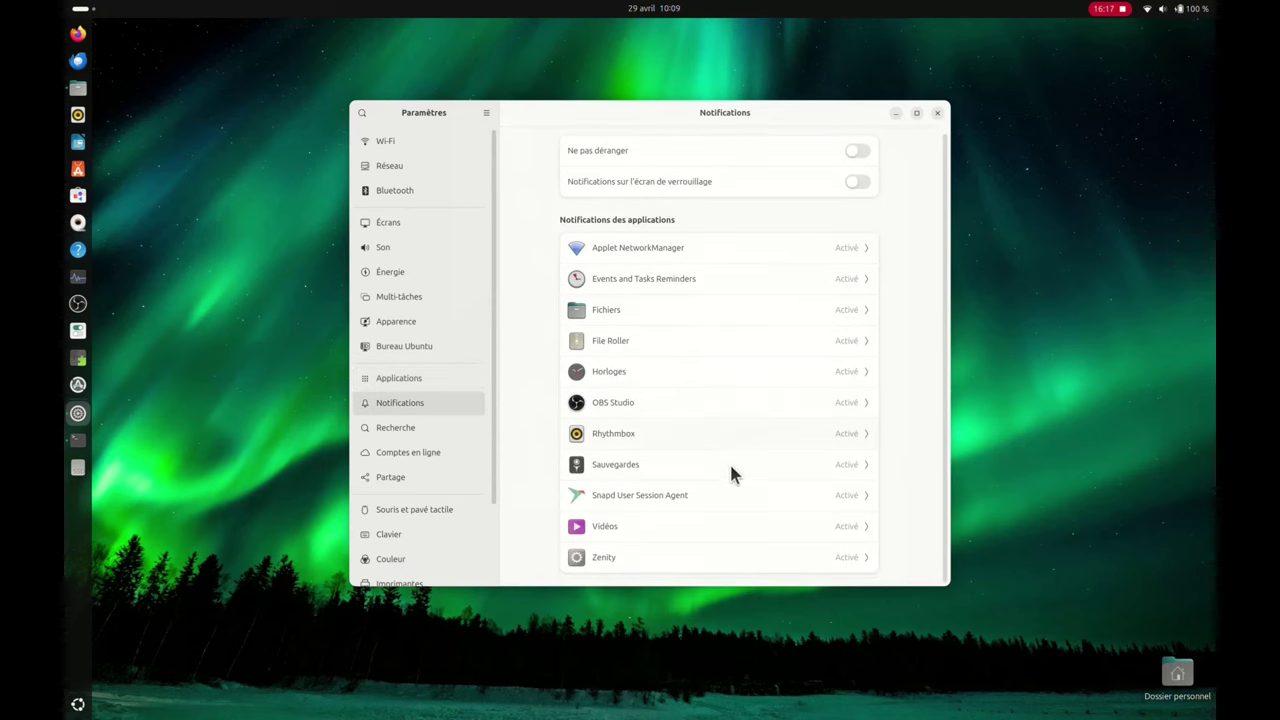
left_click(400, 427)
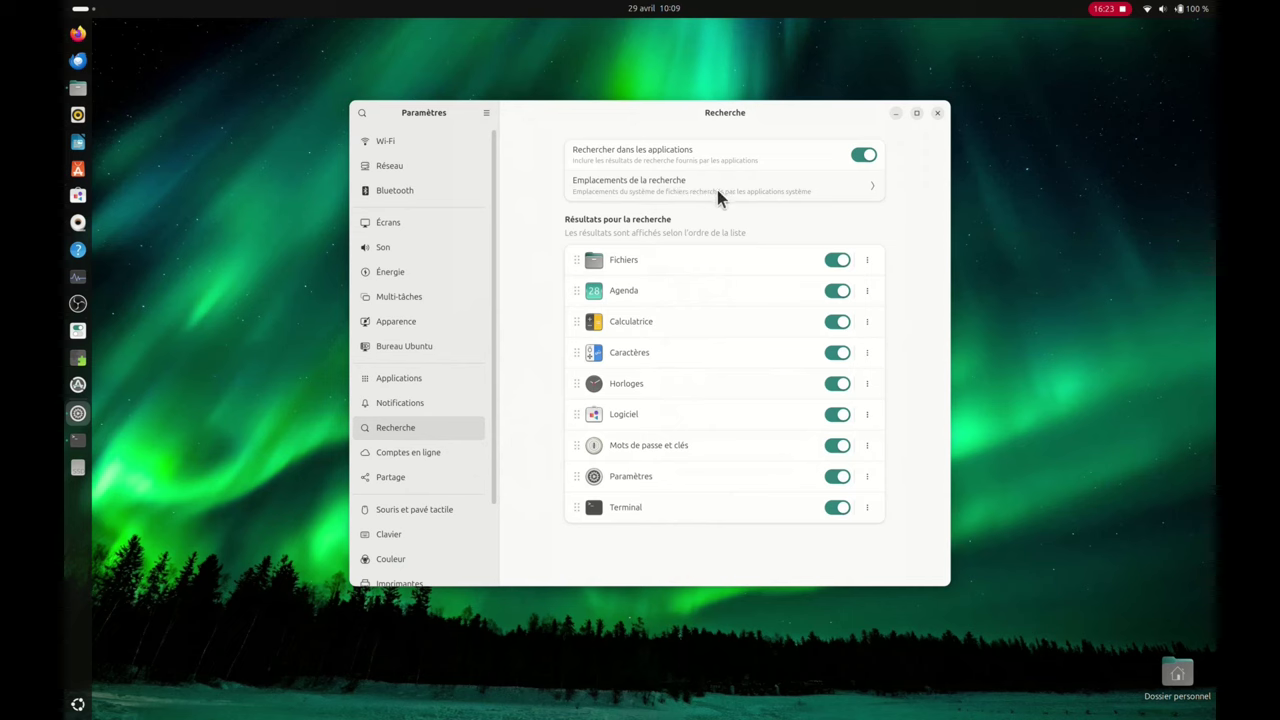
left_click(401, 456)
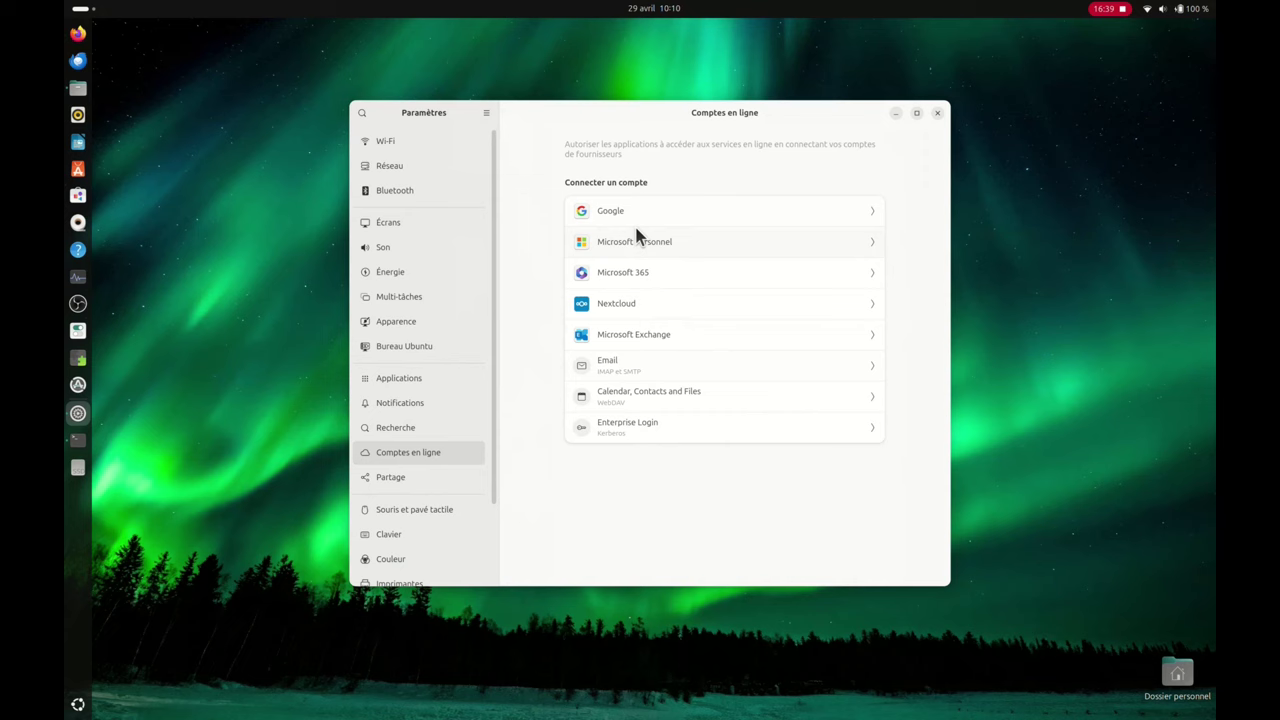
left_click(414, 486)
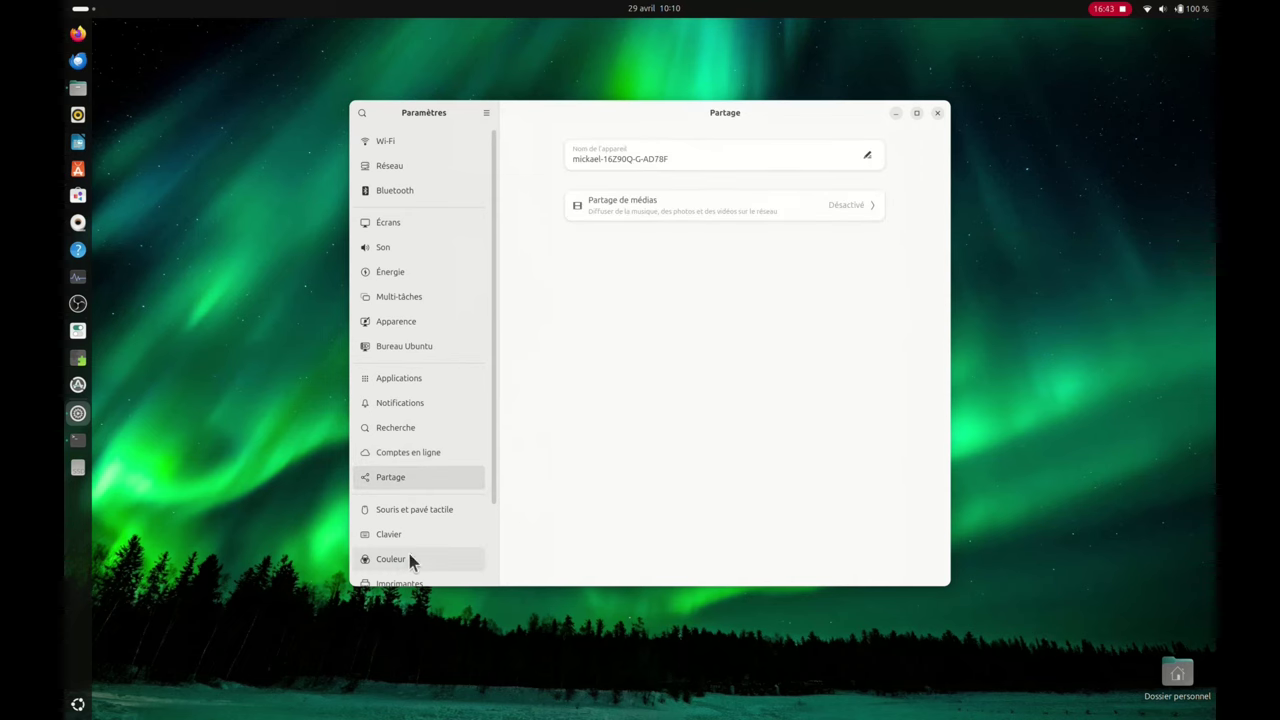
Review the mouse options and the full set of Pavé tactile options in the Souris et pavé tactile settings
left_click(407, 512)
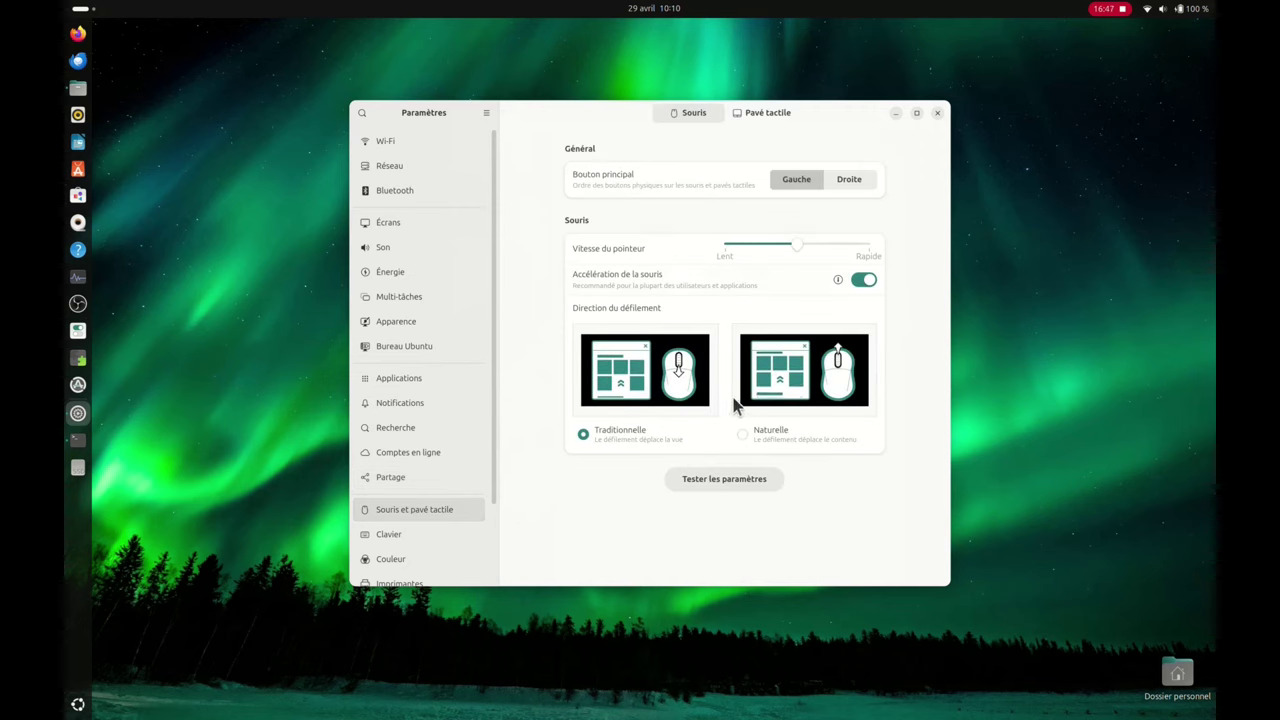
left_click(760, 112)
scroll(706, 300, "down", 5)
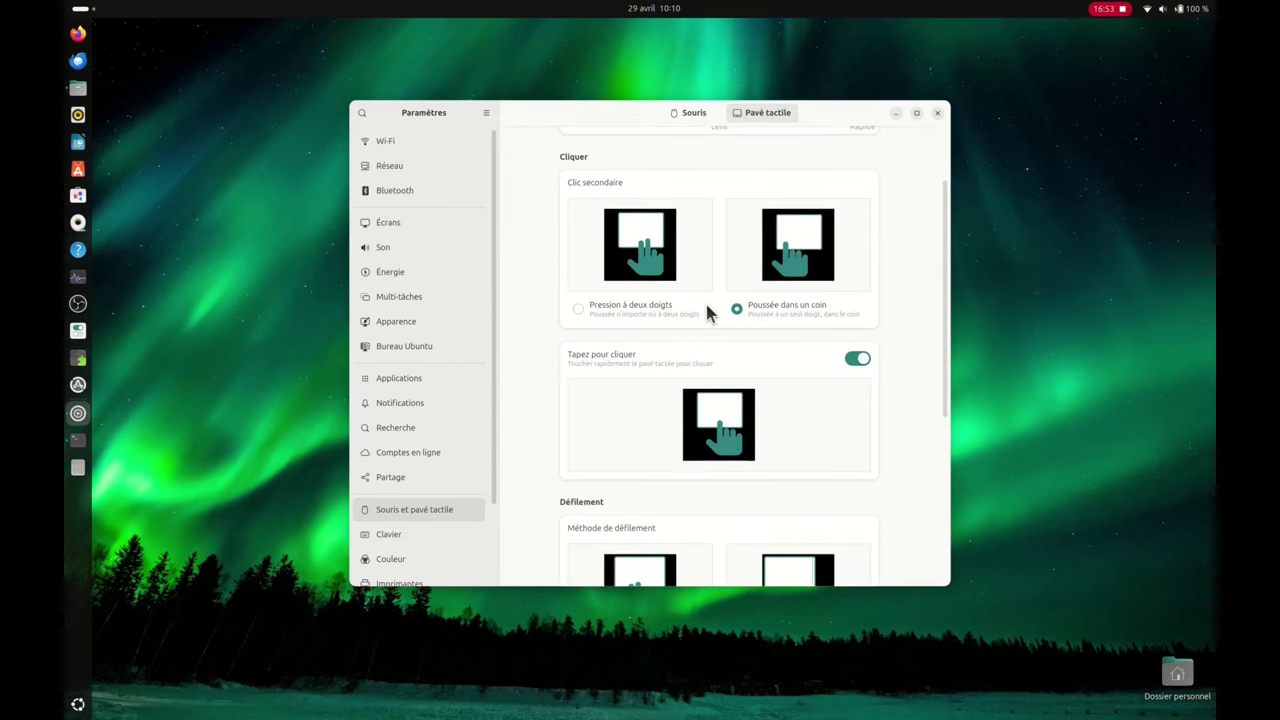
scroll(706, 330, "down", 3)
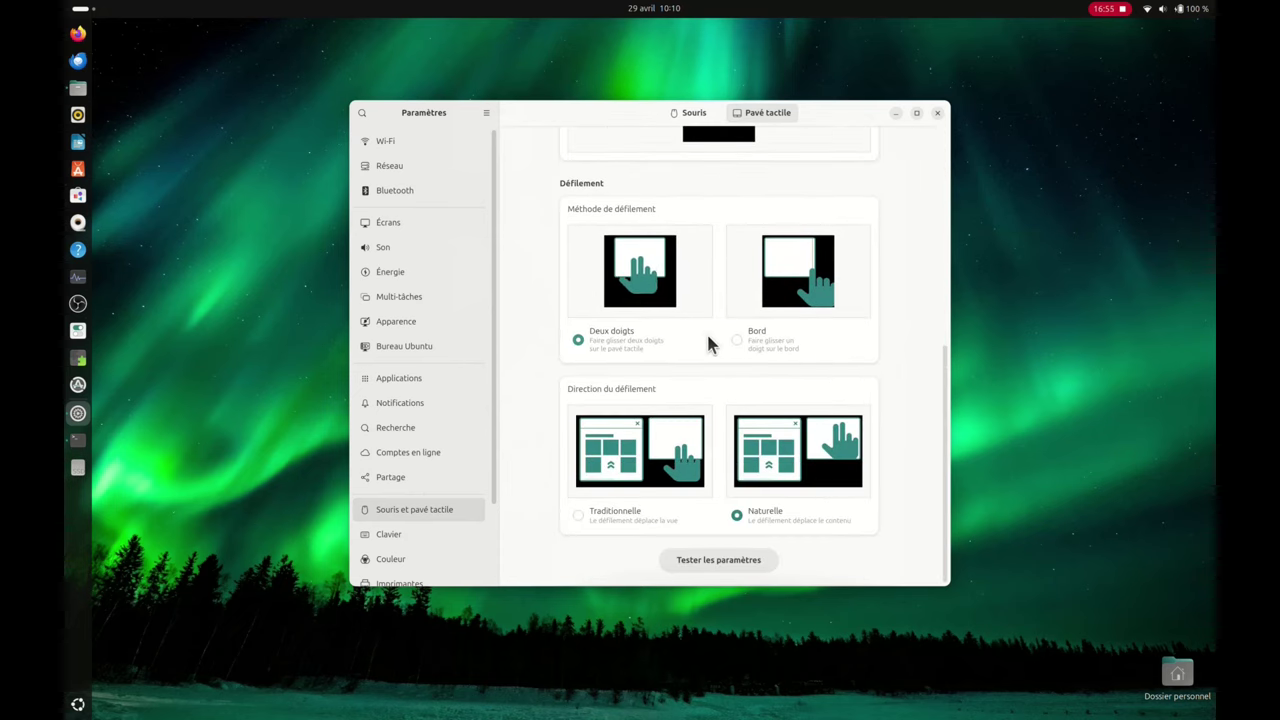
scroll(699, 473, "up", 7)
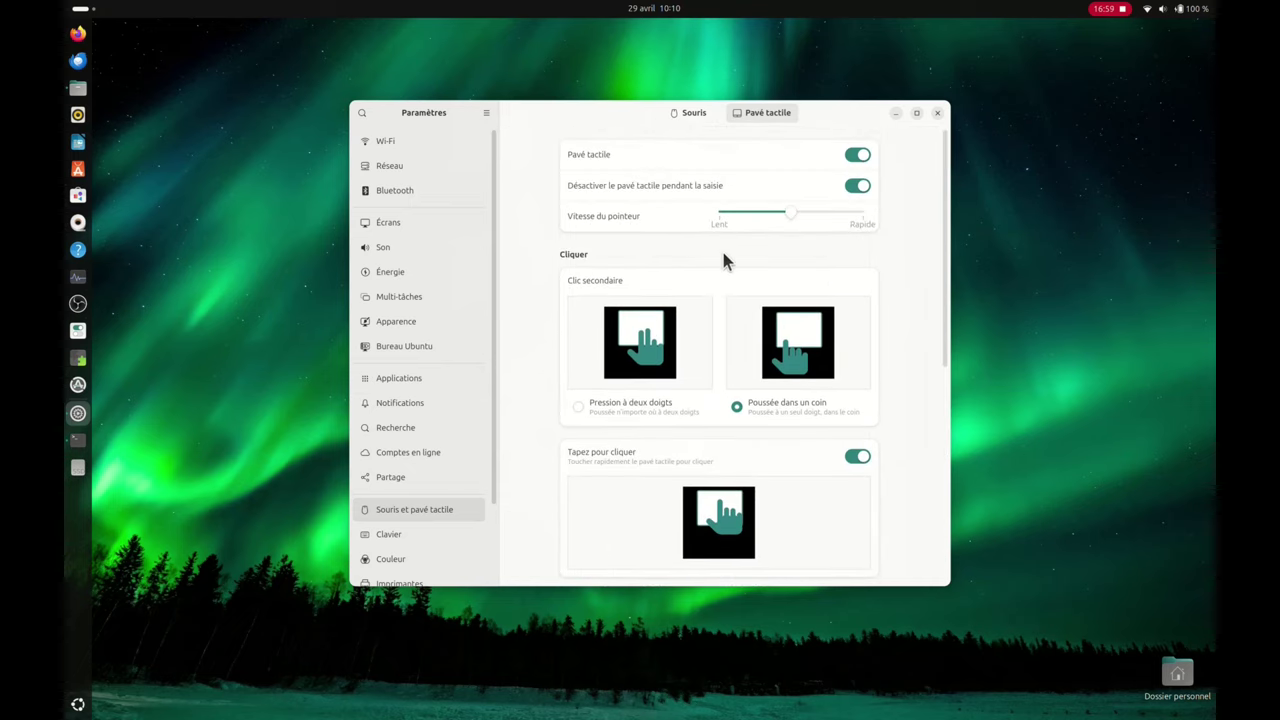
Look through the Clavier, Couleur and Imprimantes settings pages
left_click(409, 538)
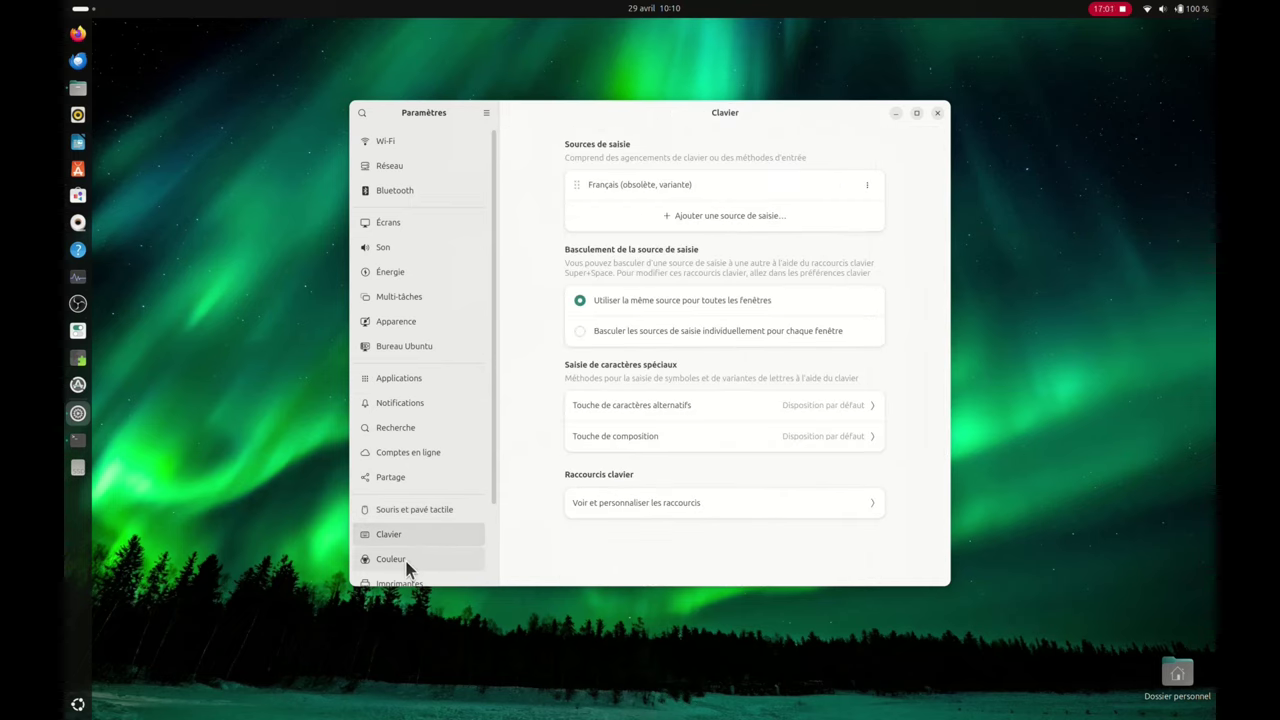
left_click(408, 562)
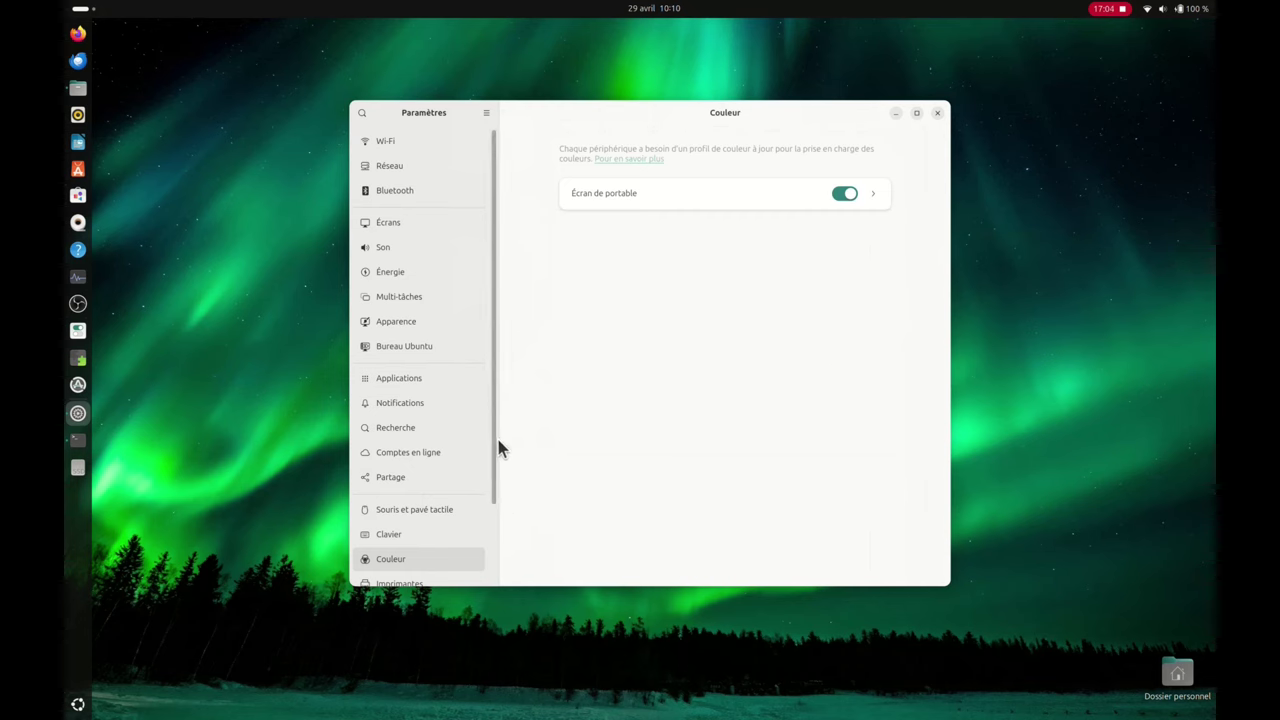
scroll(445, 470, "down", 2)
left_click(438, 488)
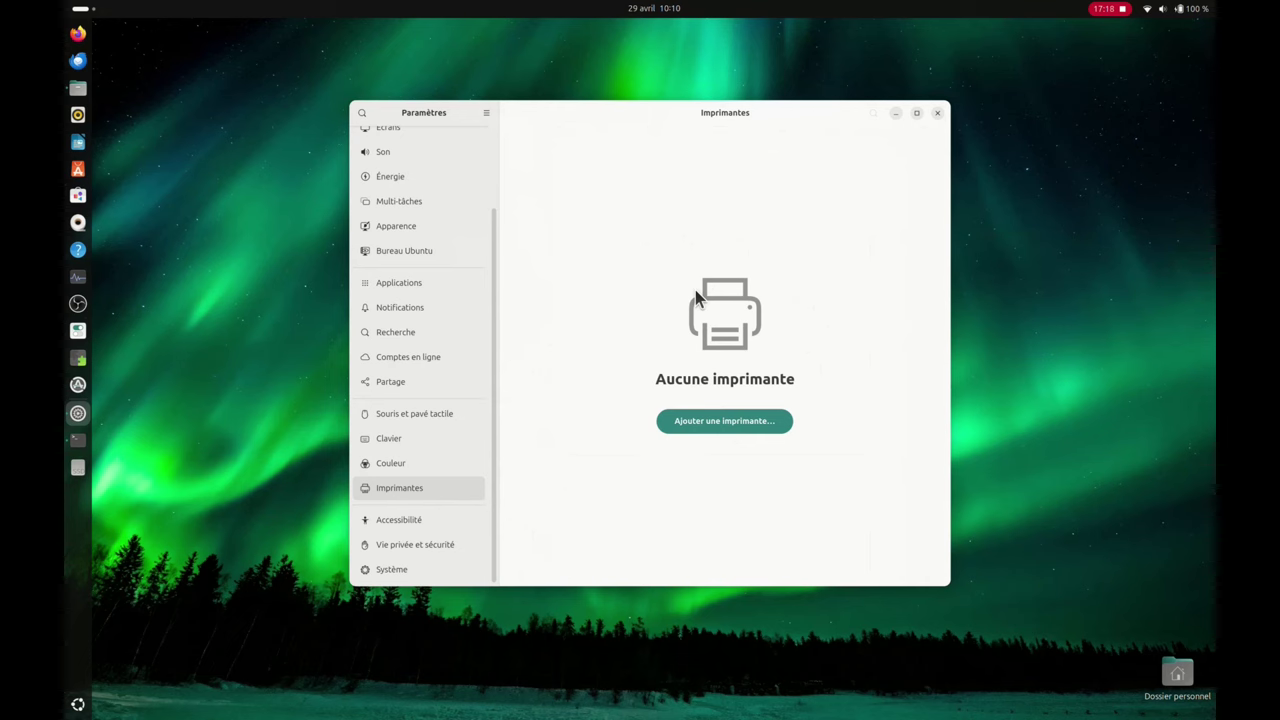
Examine the Vision options in the Accessibilité settings and view the available cursor sizes without changing them
left_click(440, 528)
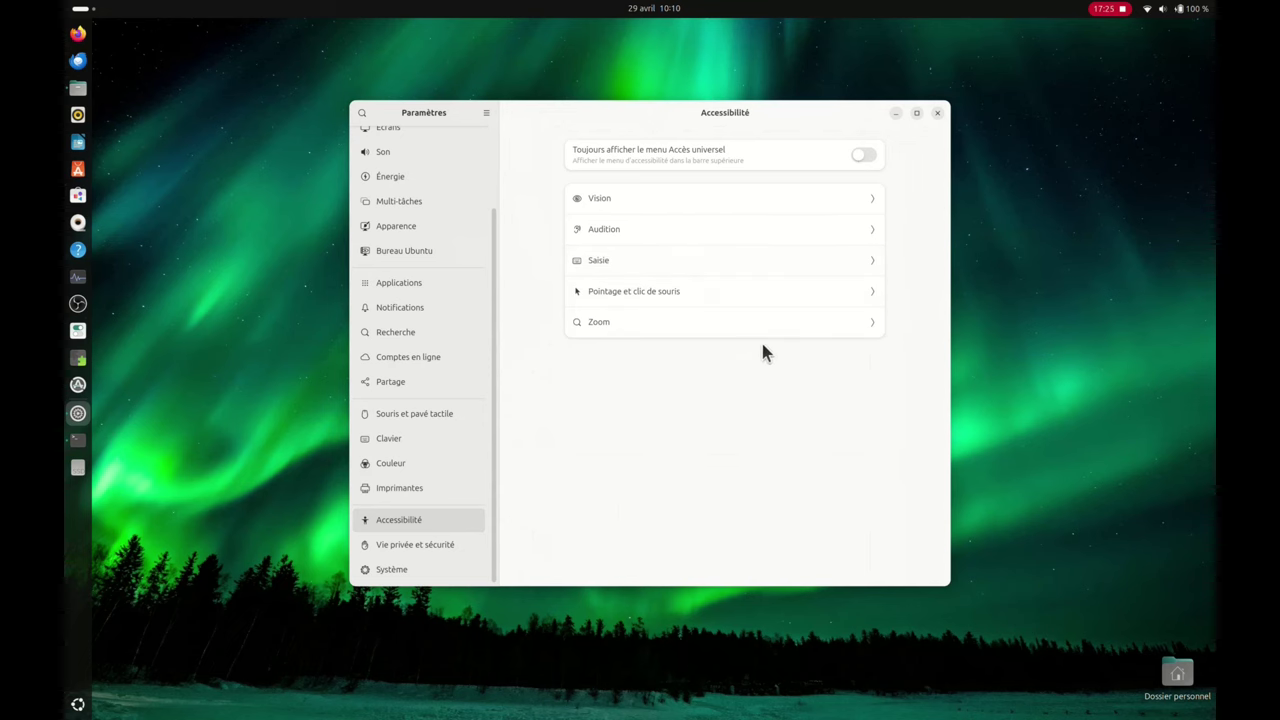
left_click(843, 200)
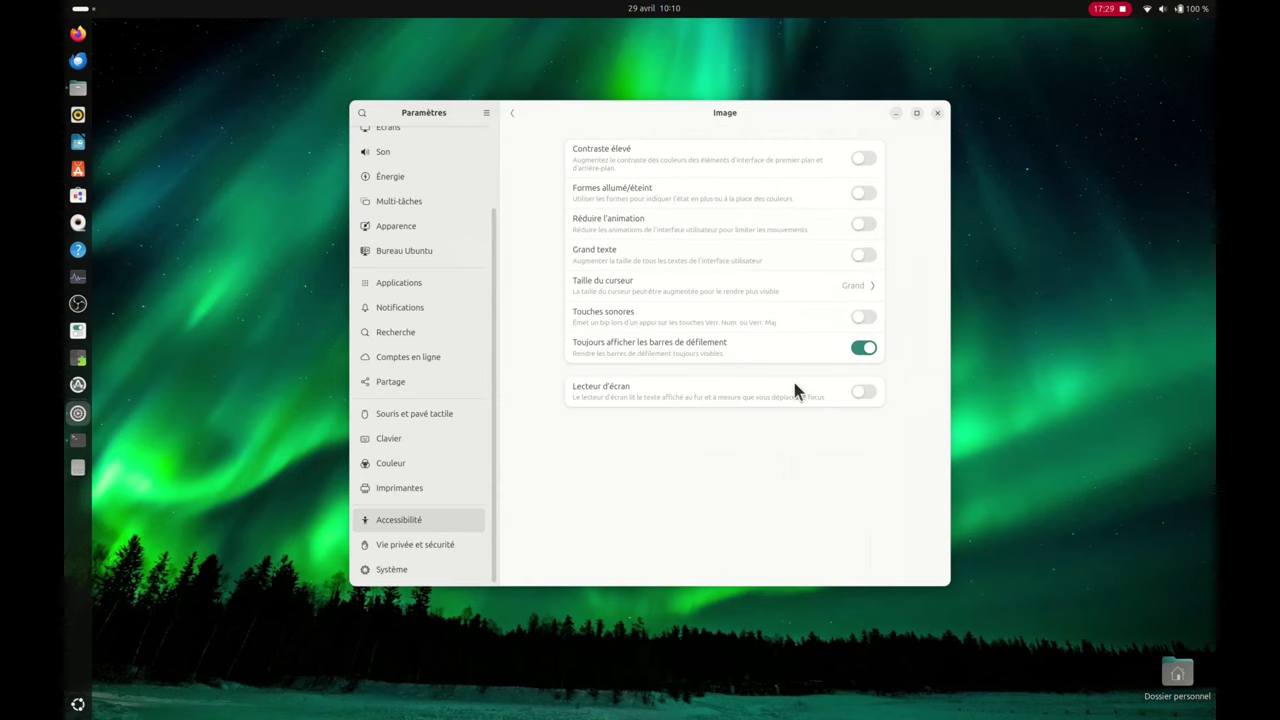
left_click(856, 286)
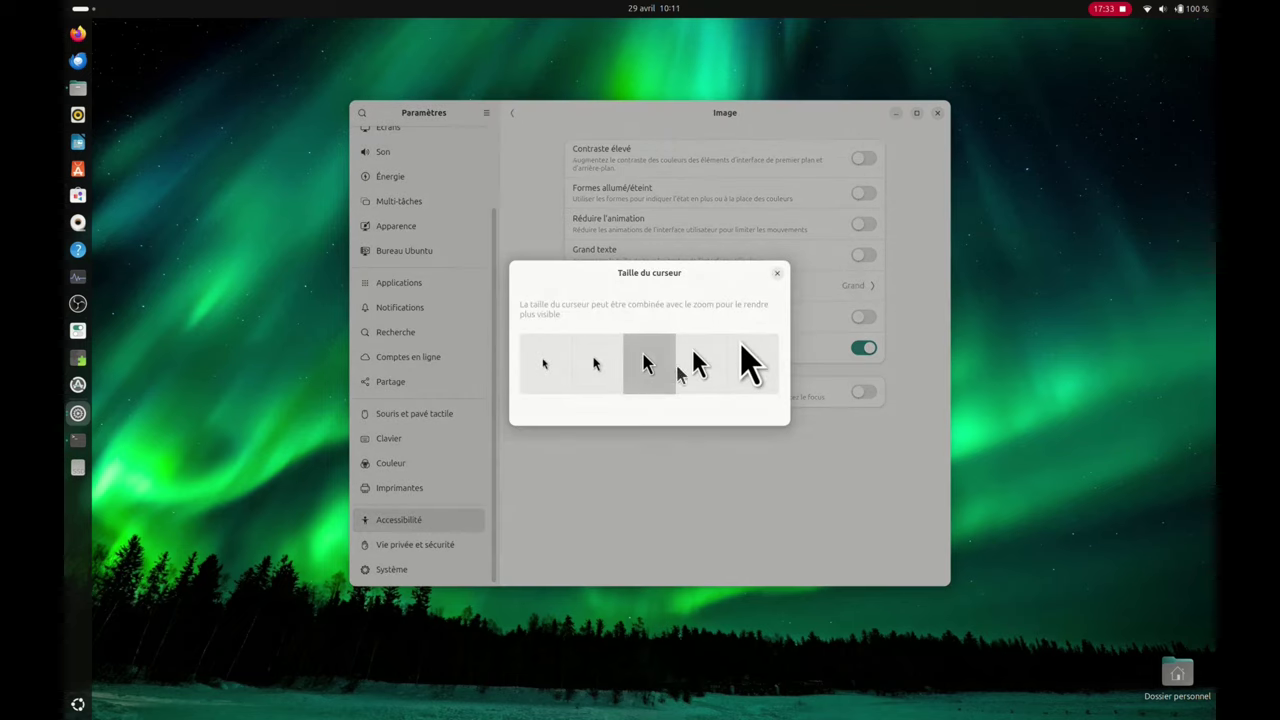
left_click(777, 273)
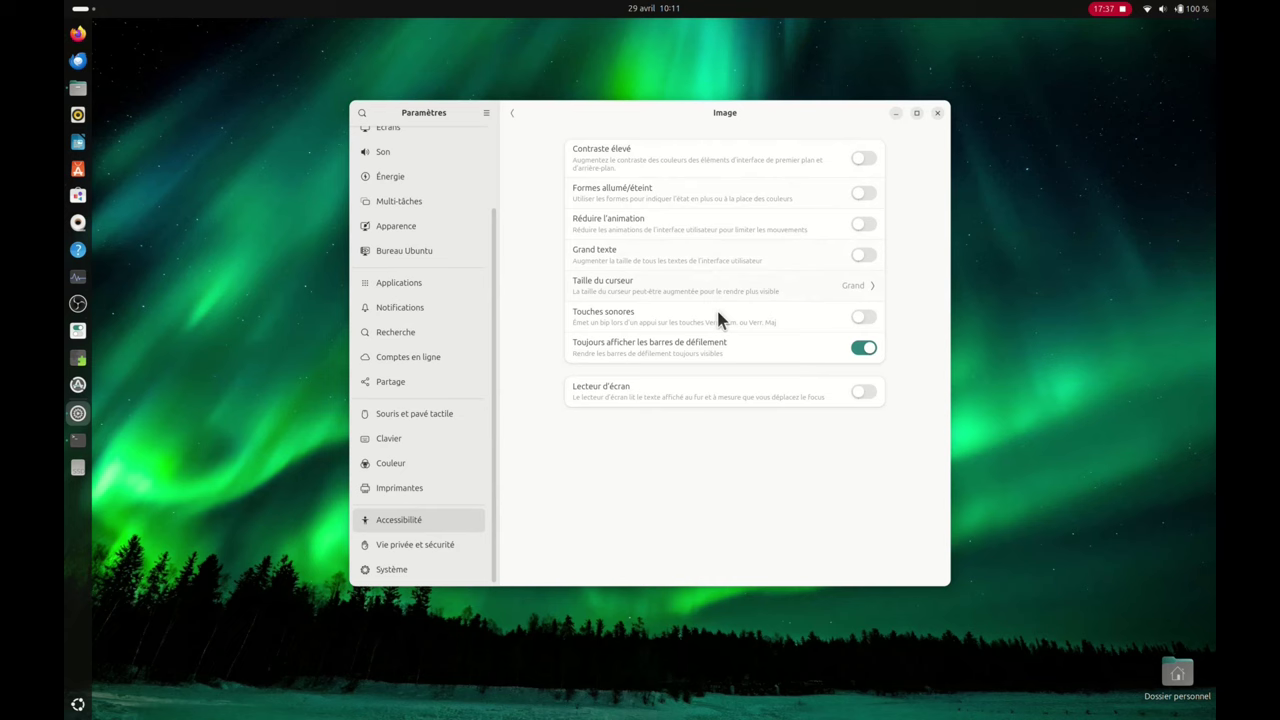
Turn on Grand texte in the accessibility vision options, and turn it off again
left_click(866, 256)
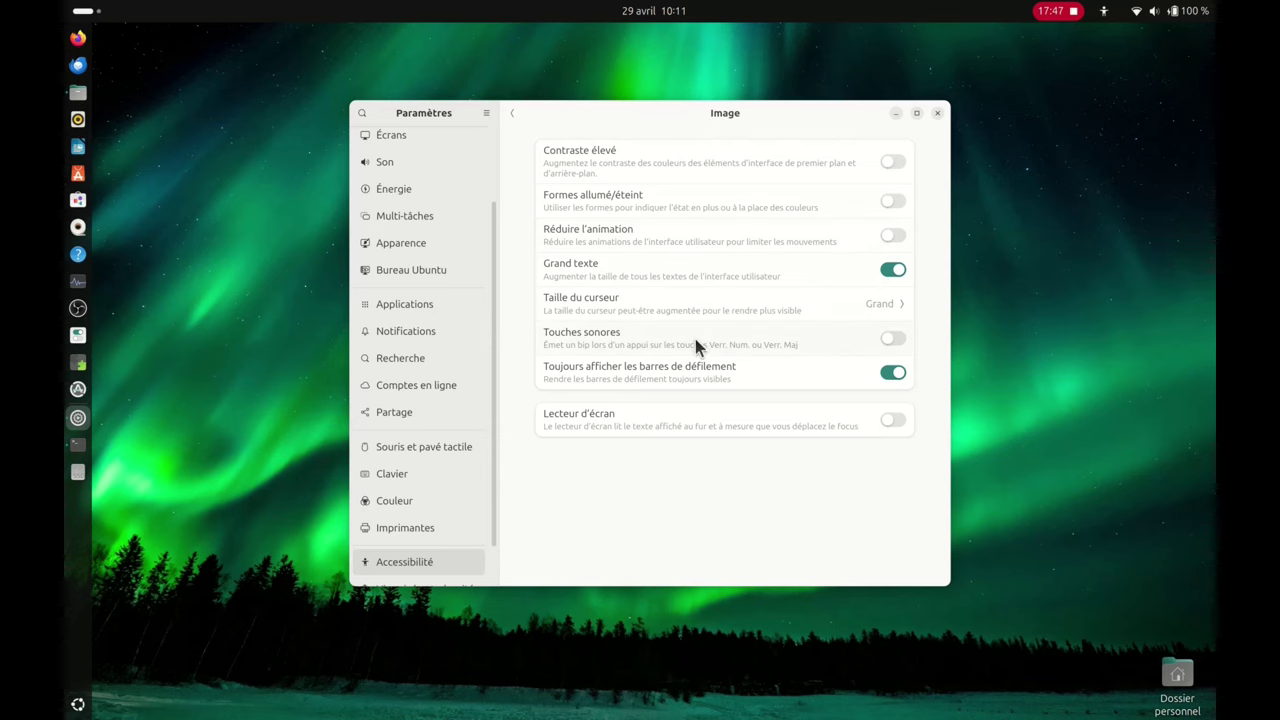
left_click(890, 273)
Open the Verrouillage de l'écran page under Vie privée et sécurité, and switch Verrouillage automatique de l'écran on and back off
left_click(391, 544)
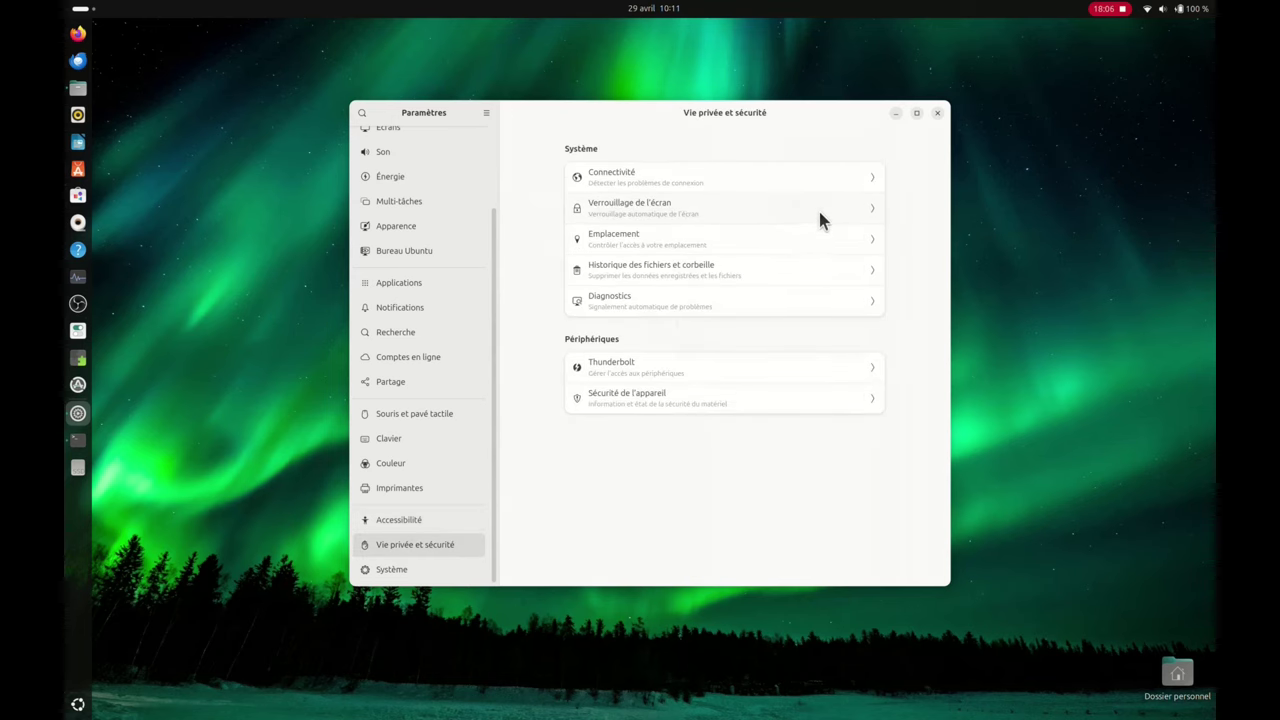
left_click(818, 210)
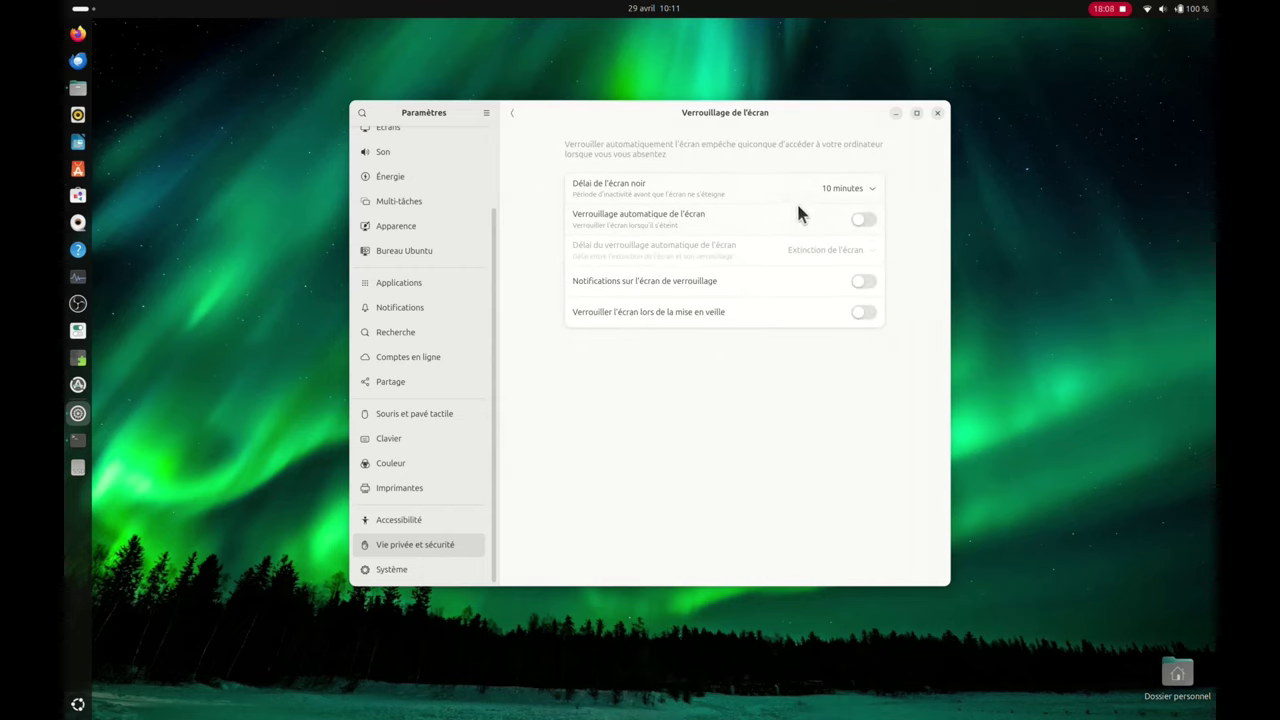
left_click(864, 219)
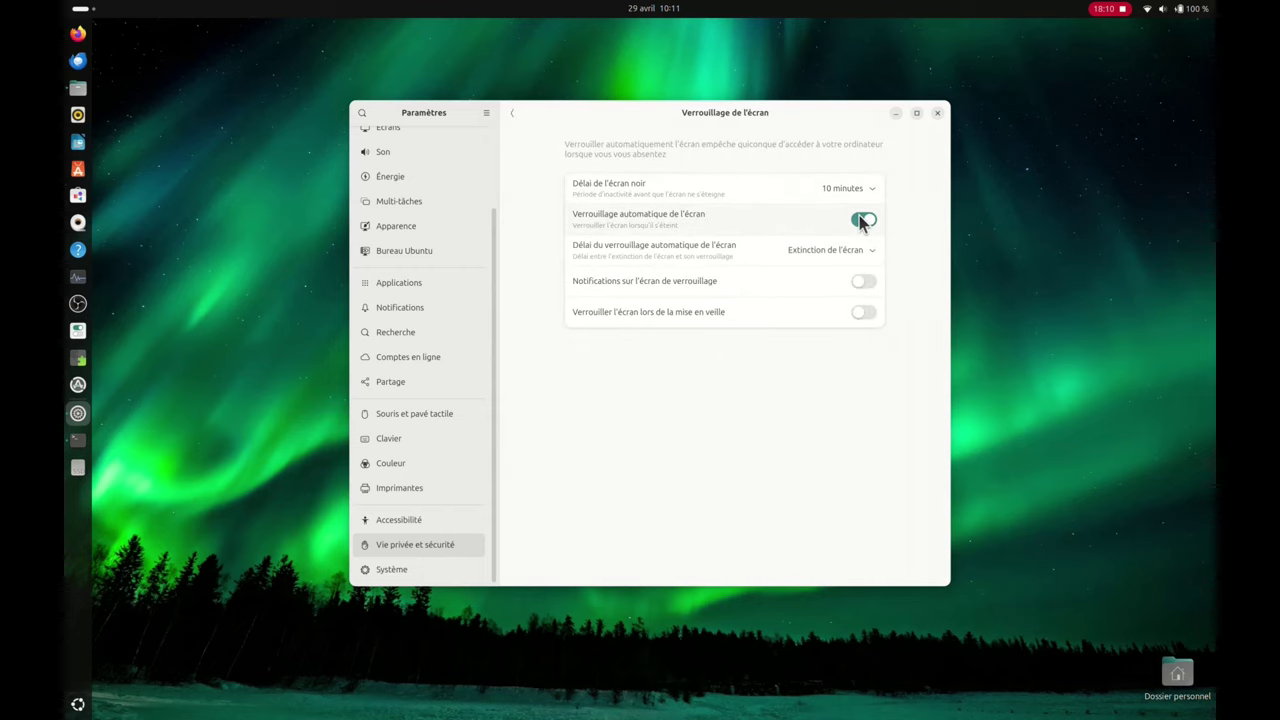
left_click(862, 221)
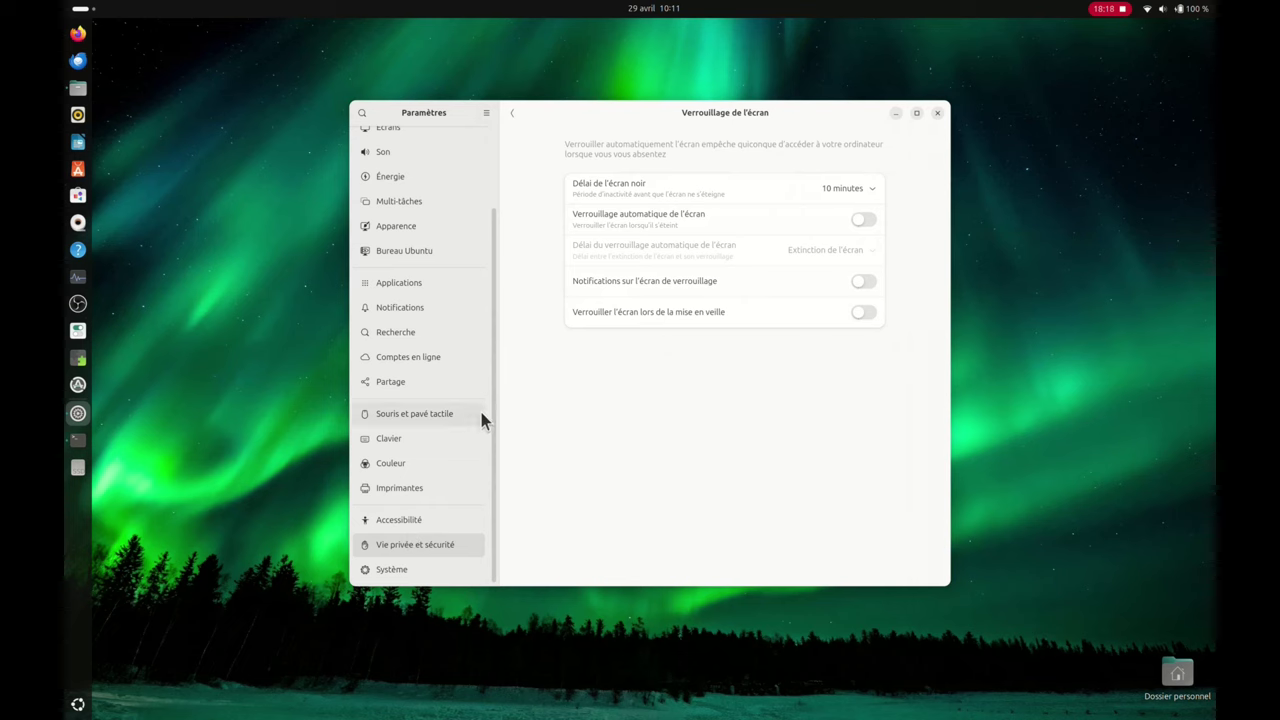
Open the Utilisateurs page in the Système settings, view the available profile pictures without choosing one, and return to the Système list
left_click(406, 572)
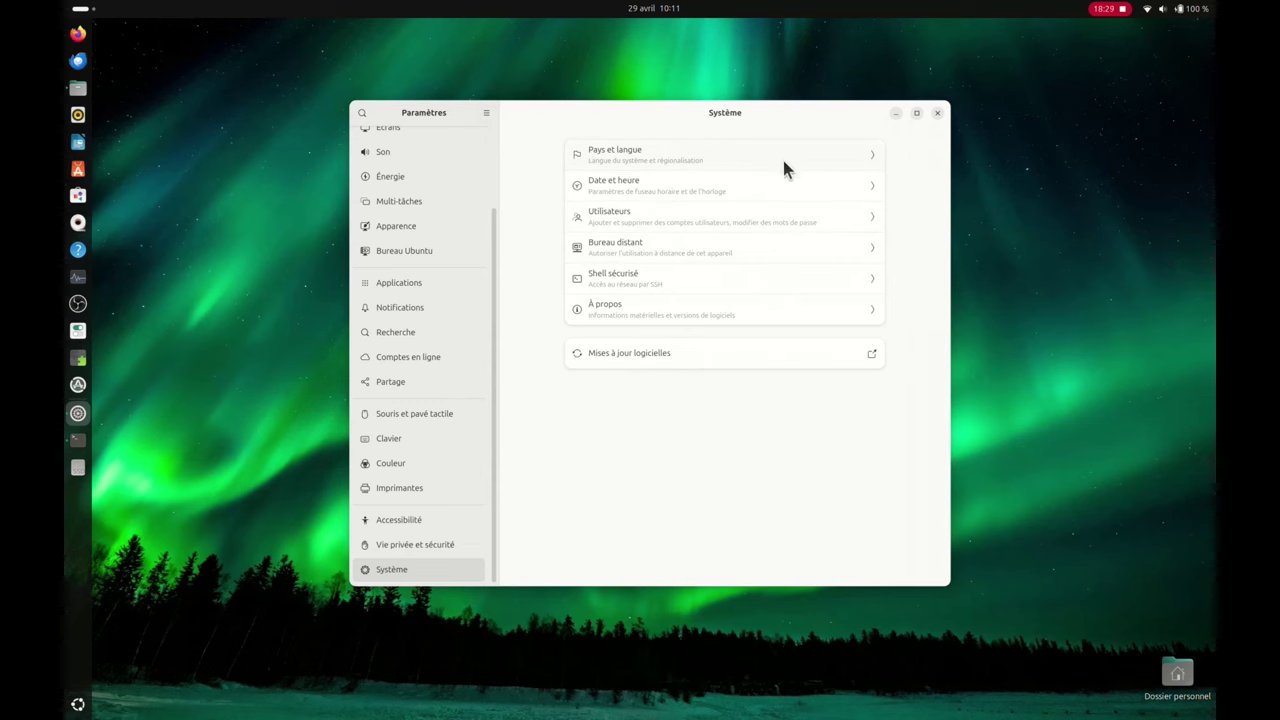
left_click(757, 218)
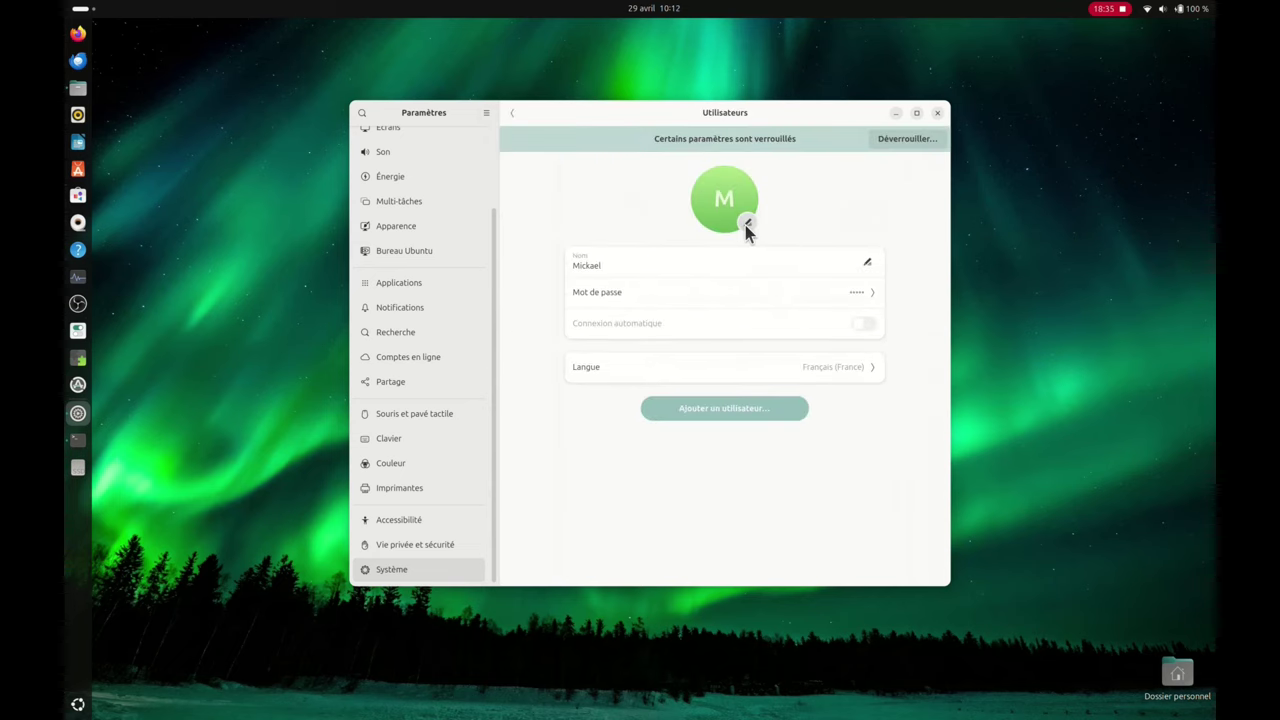
left_click(744, 224)
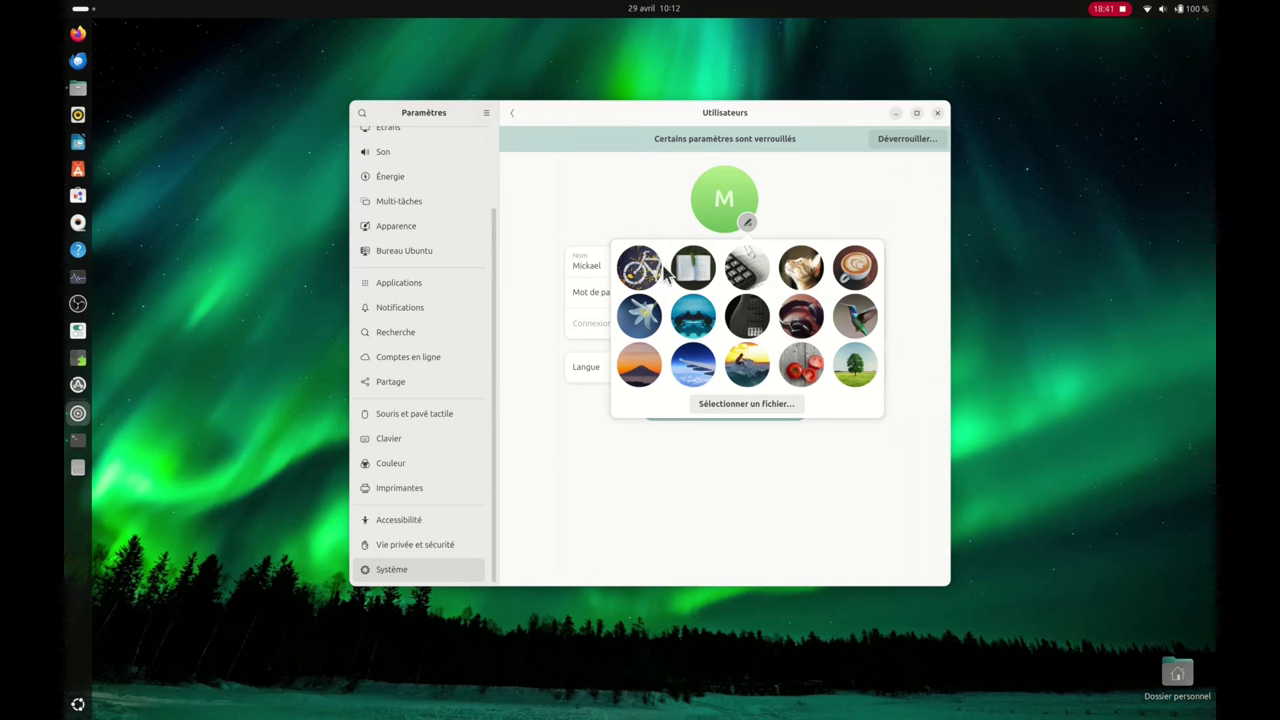
left_click(725, 201)
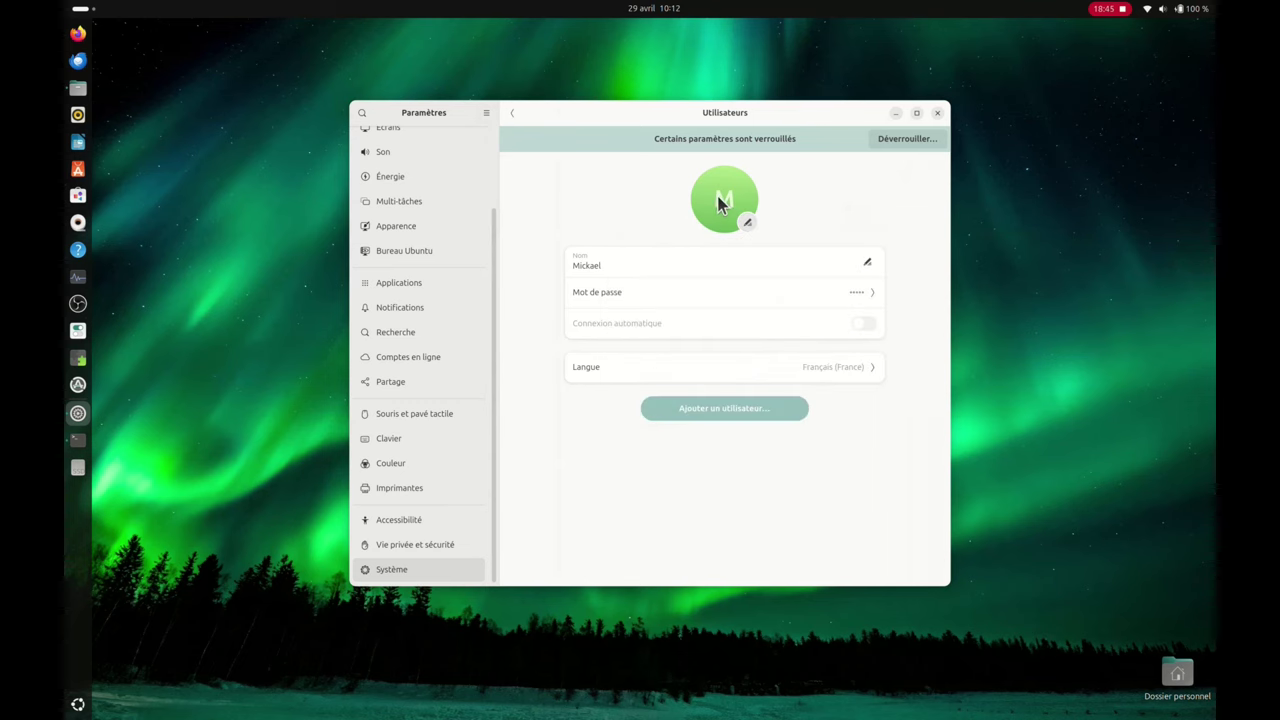
left_click(510, 114)
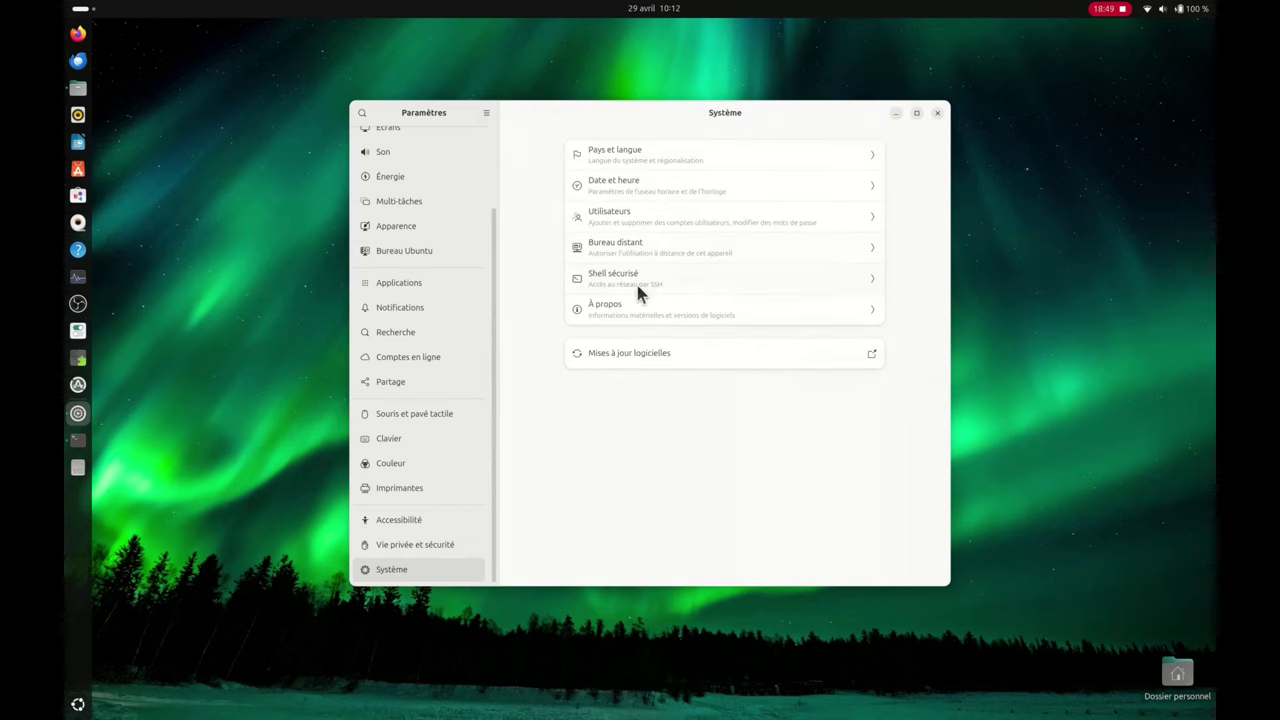
Review the Partage du bureau and Connexion à distance options under Bureau distant, and return to the Système list
left_click(678, 248)
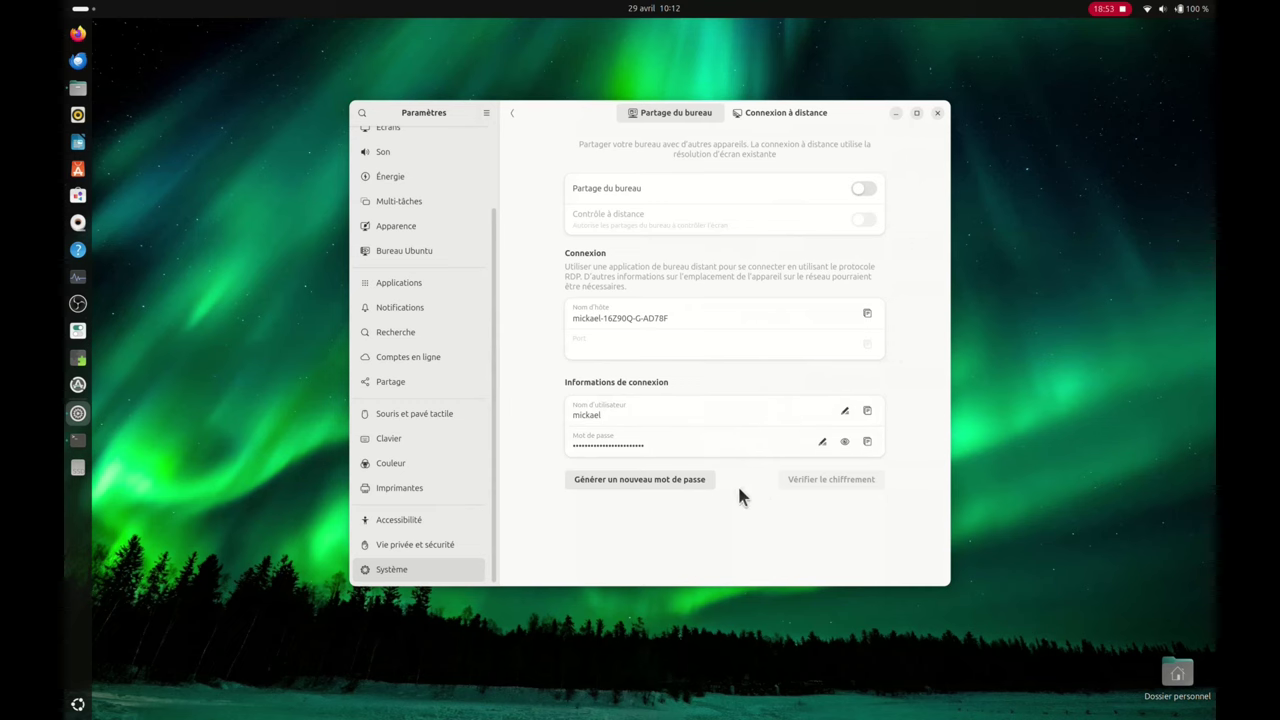
left_click(786, 115)
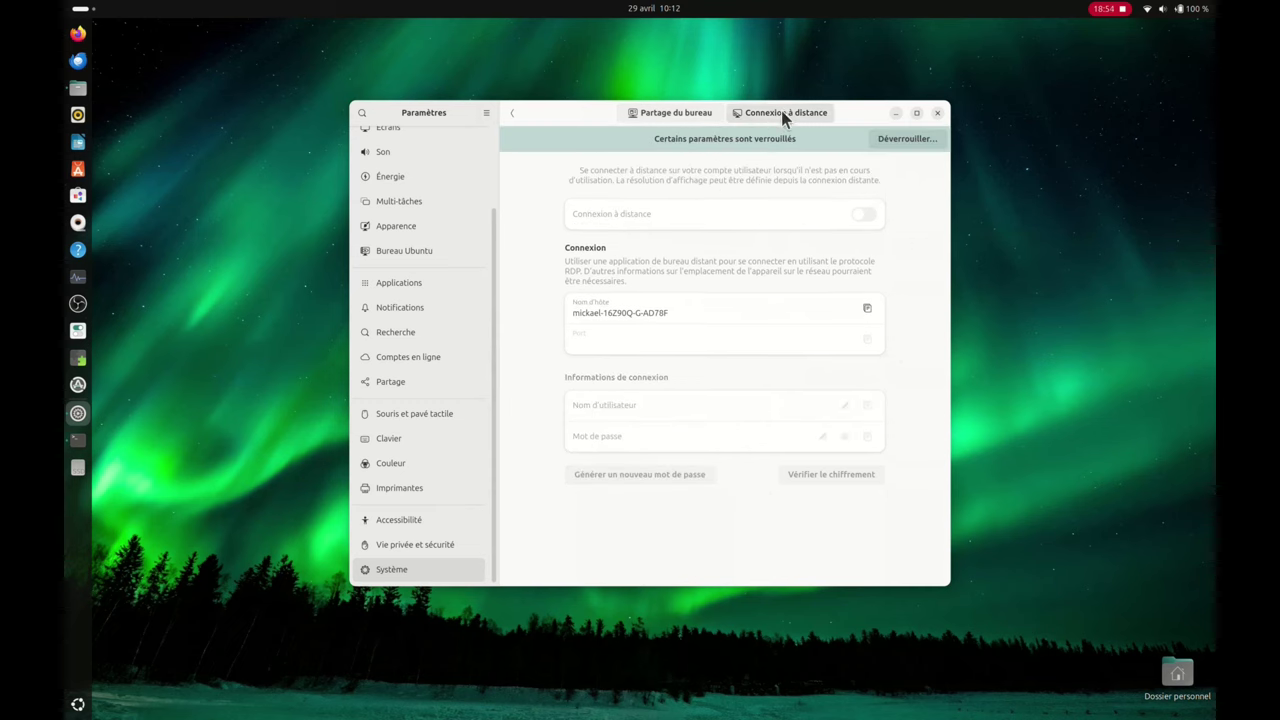
left_click(681, 112)
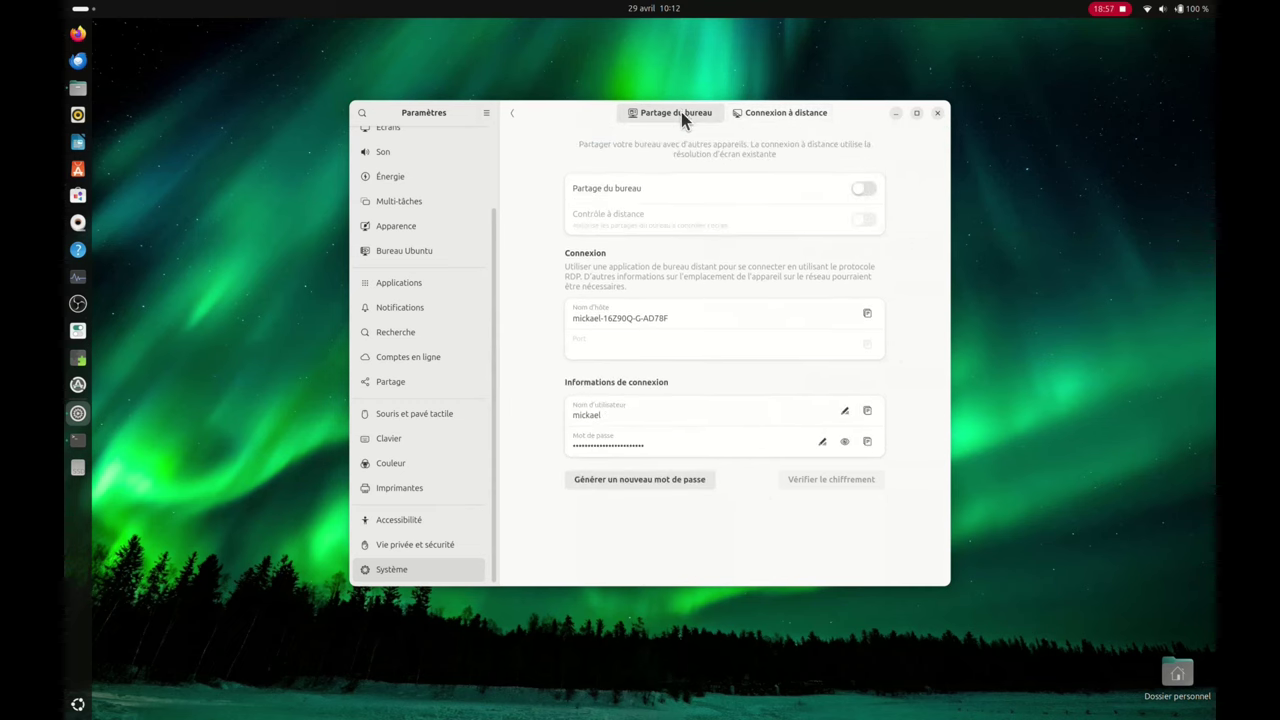
left_click(514, 113)
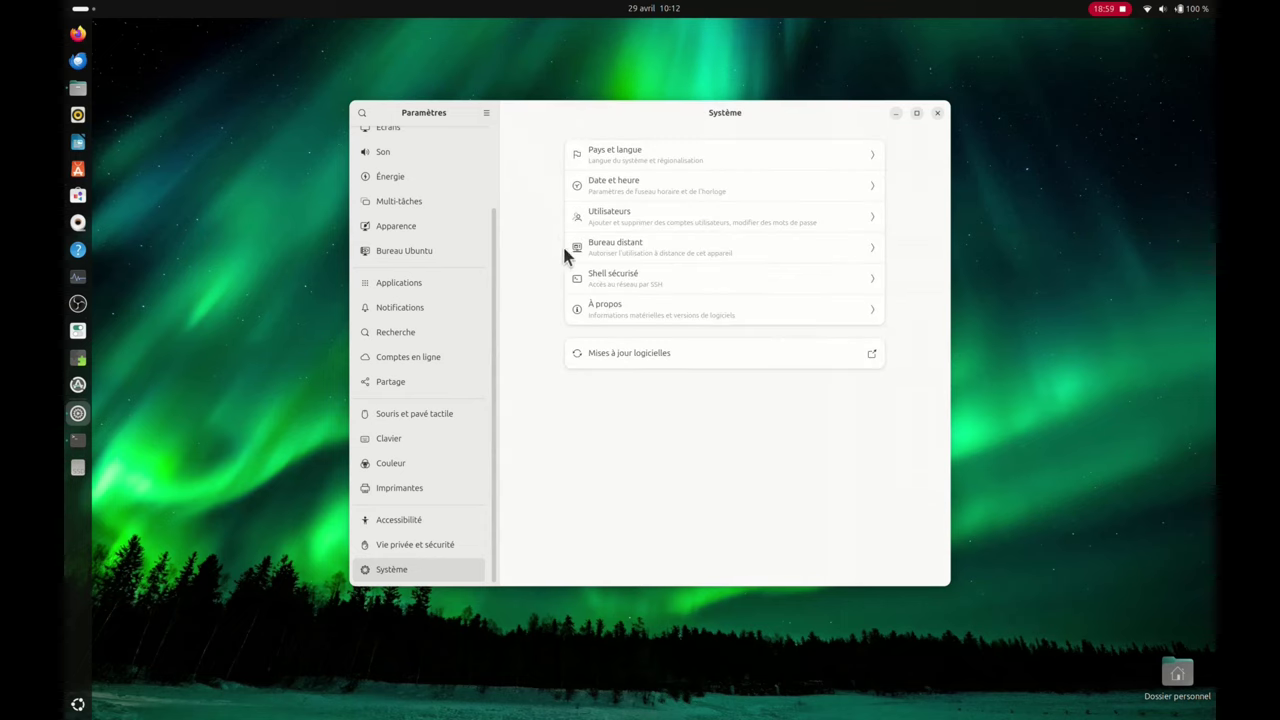
Open the À propos page and display the detailed hardware and software information of the system
left_click(655, 314)
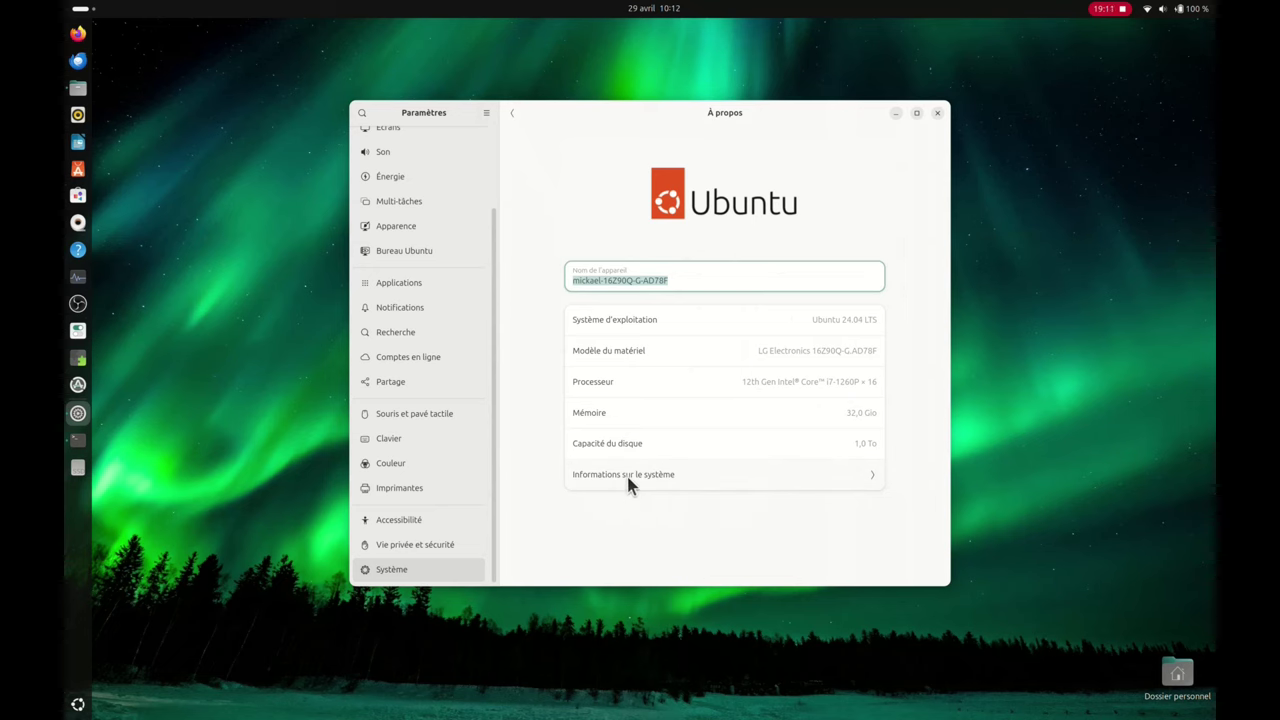
left_click(655, 474)
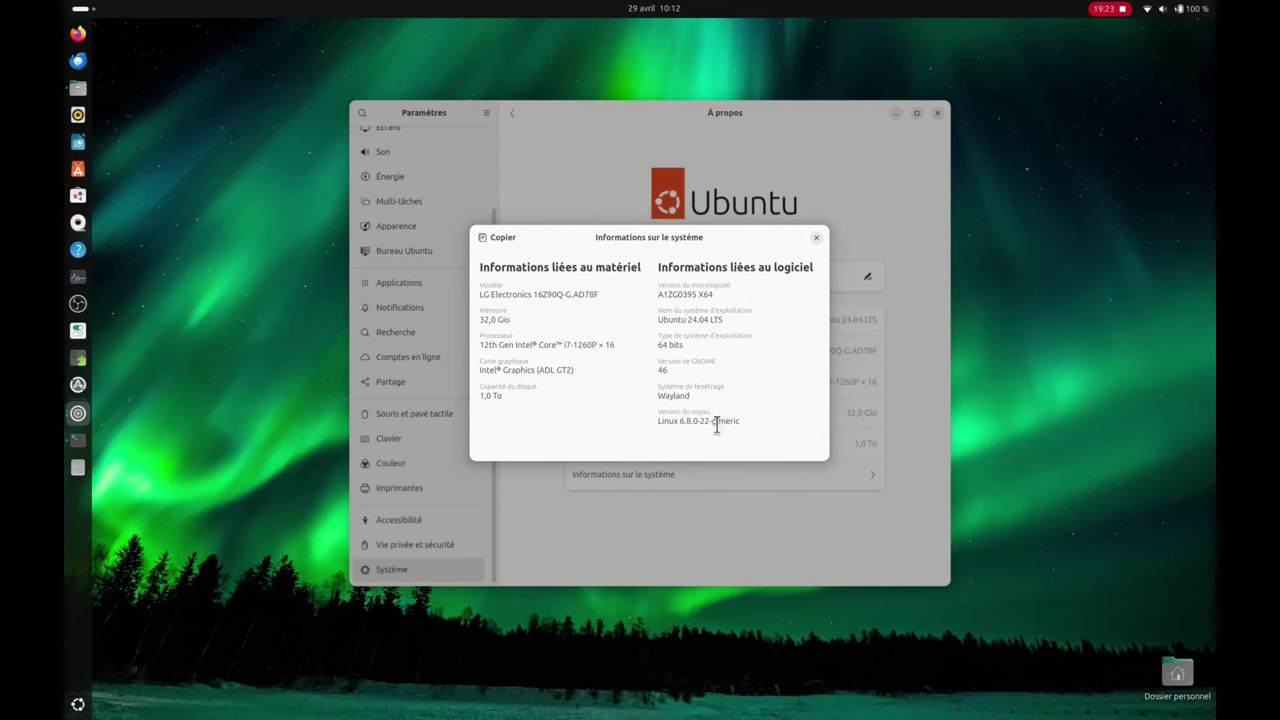
Close the system information, view Applications par défaut.png from the Images folder in Files, and close the viewer and Files
left_click(816, 237)
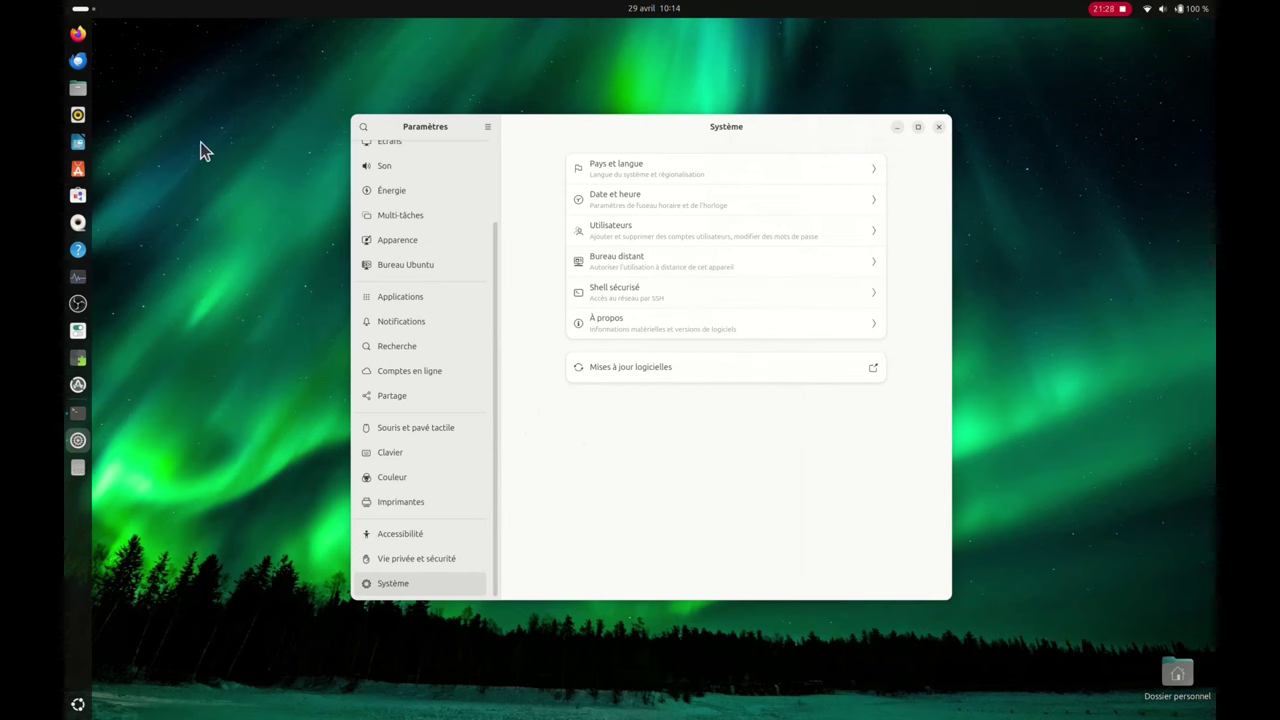
left_click(78, 88)
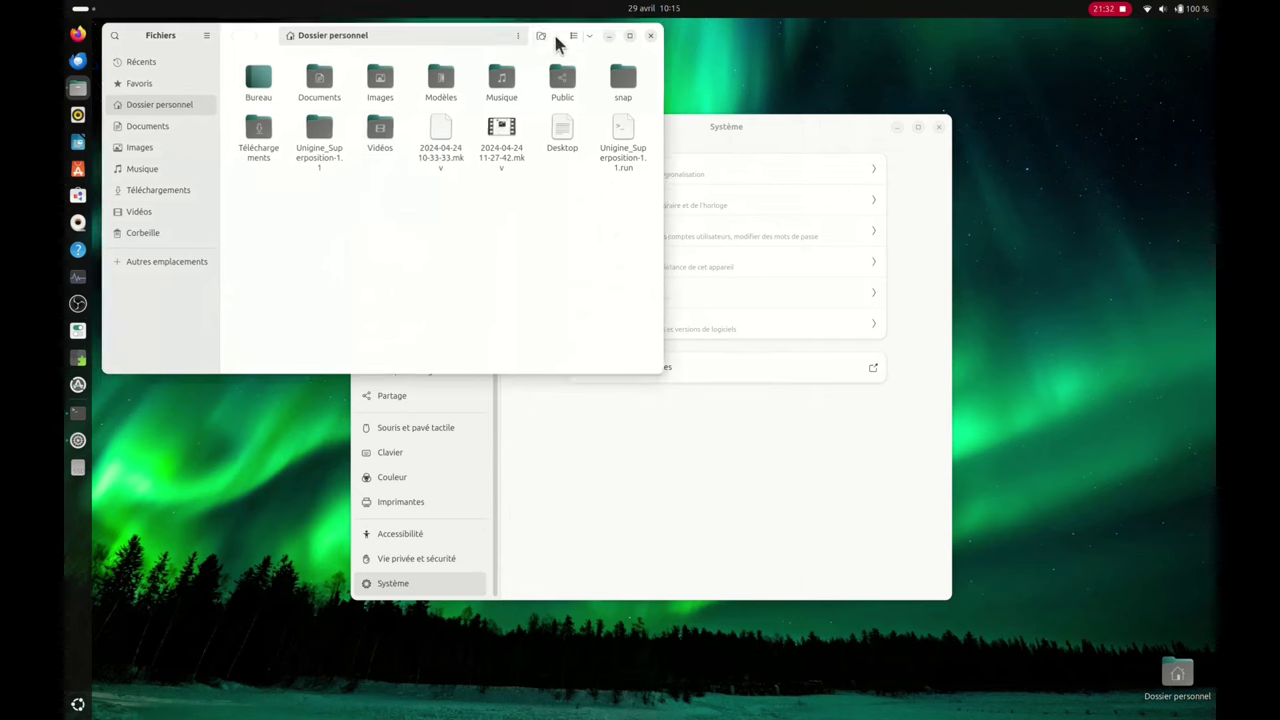
left_click_drag(556, 42, 862, 158)
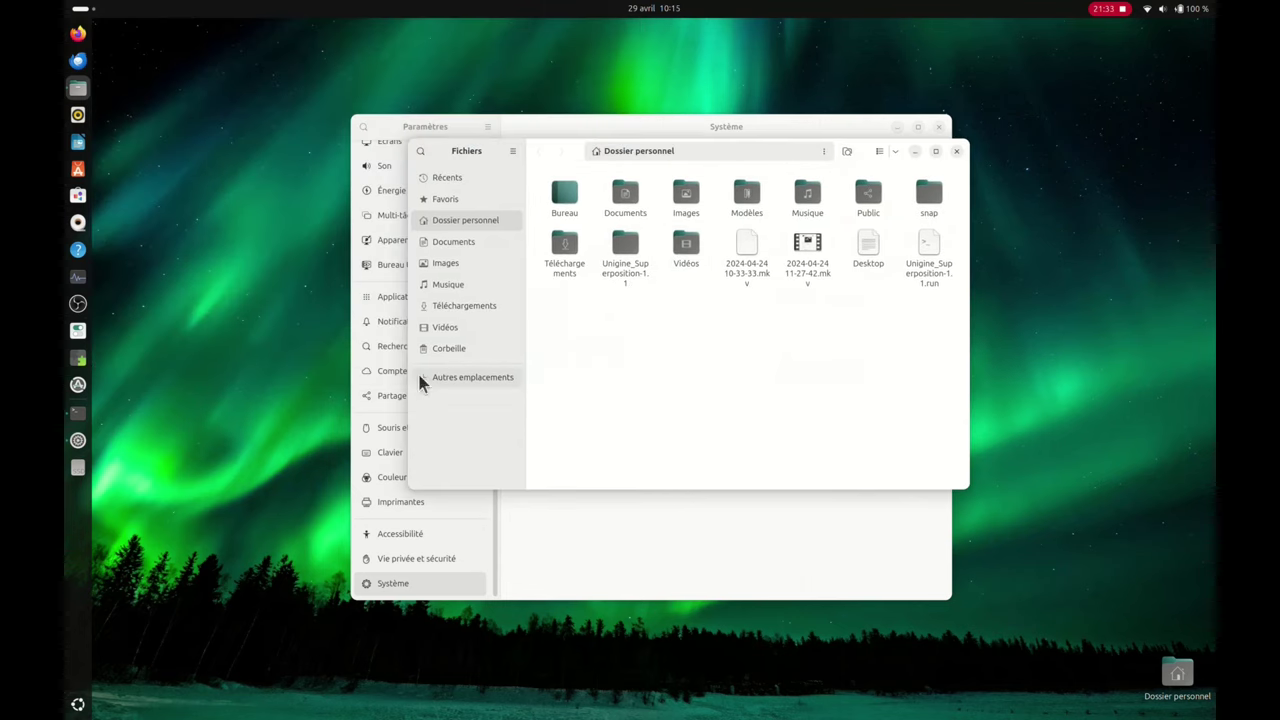
left_click(446, 263)
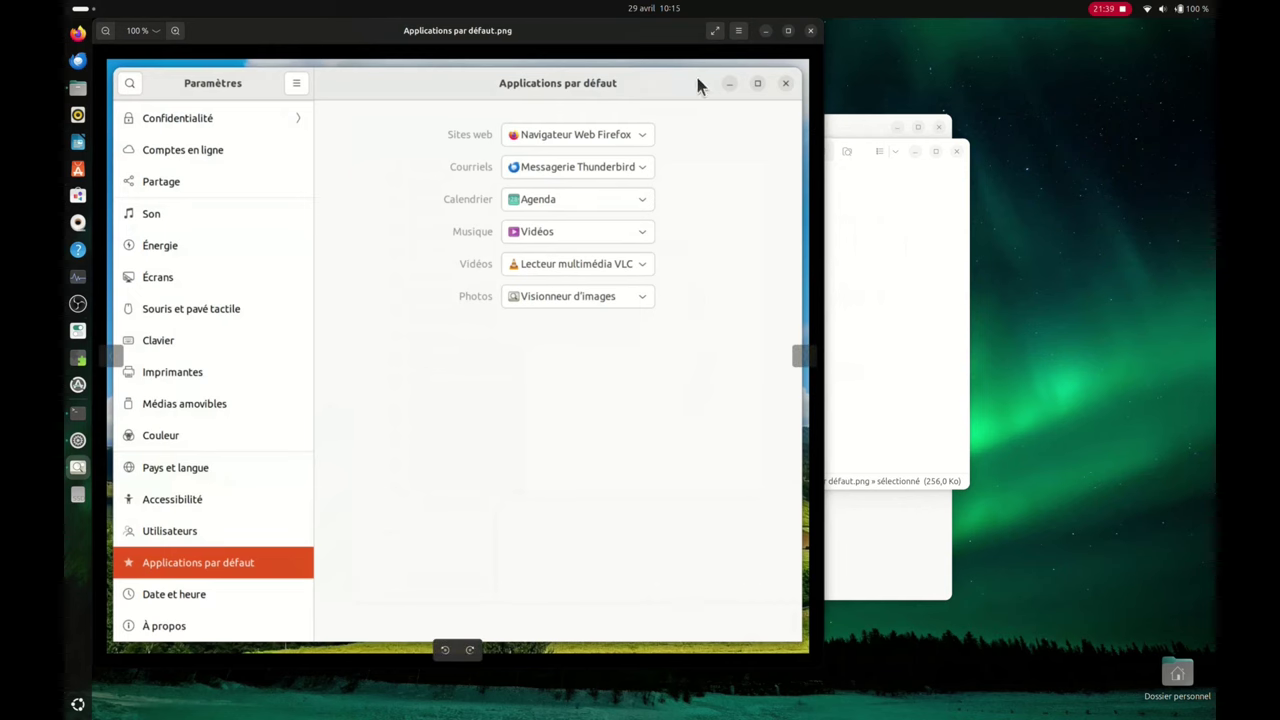
left_click_drag(669, 31, 1026, 72)
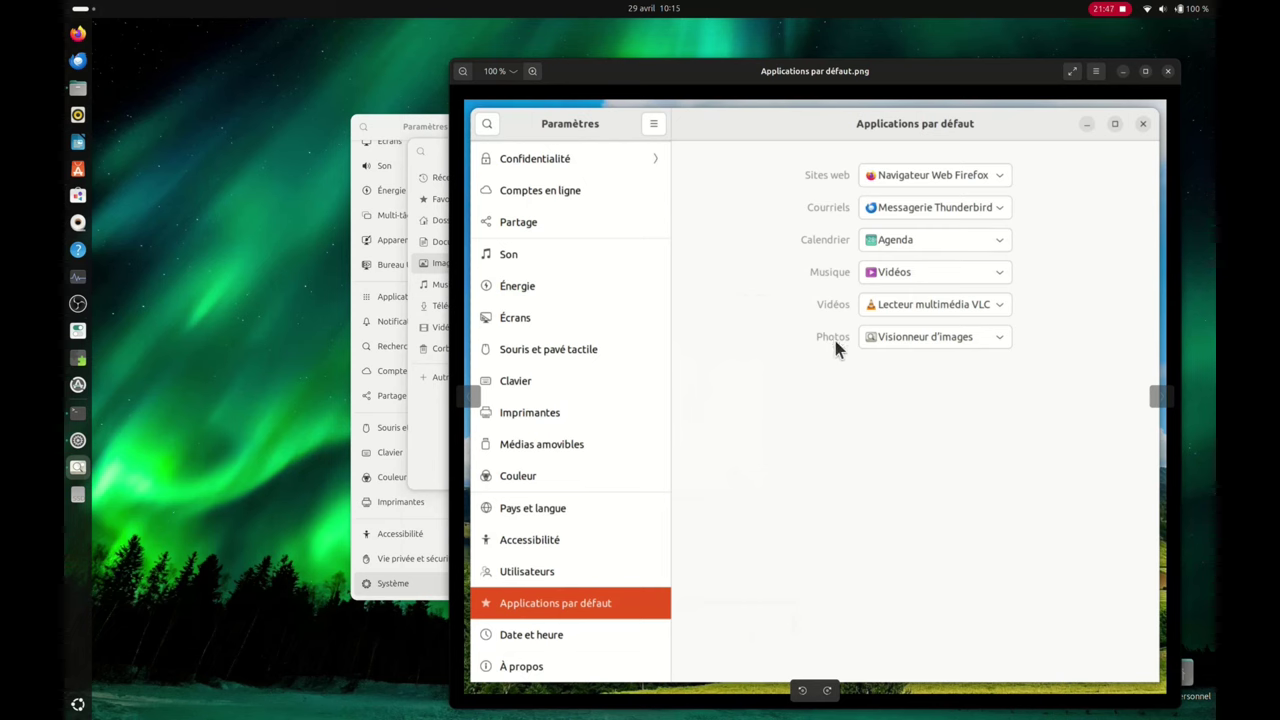
left_click(1168, 72)
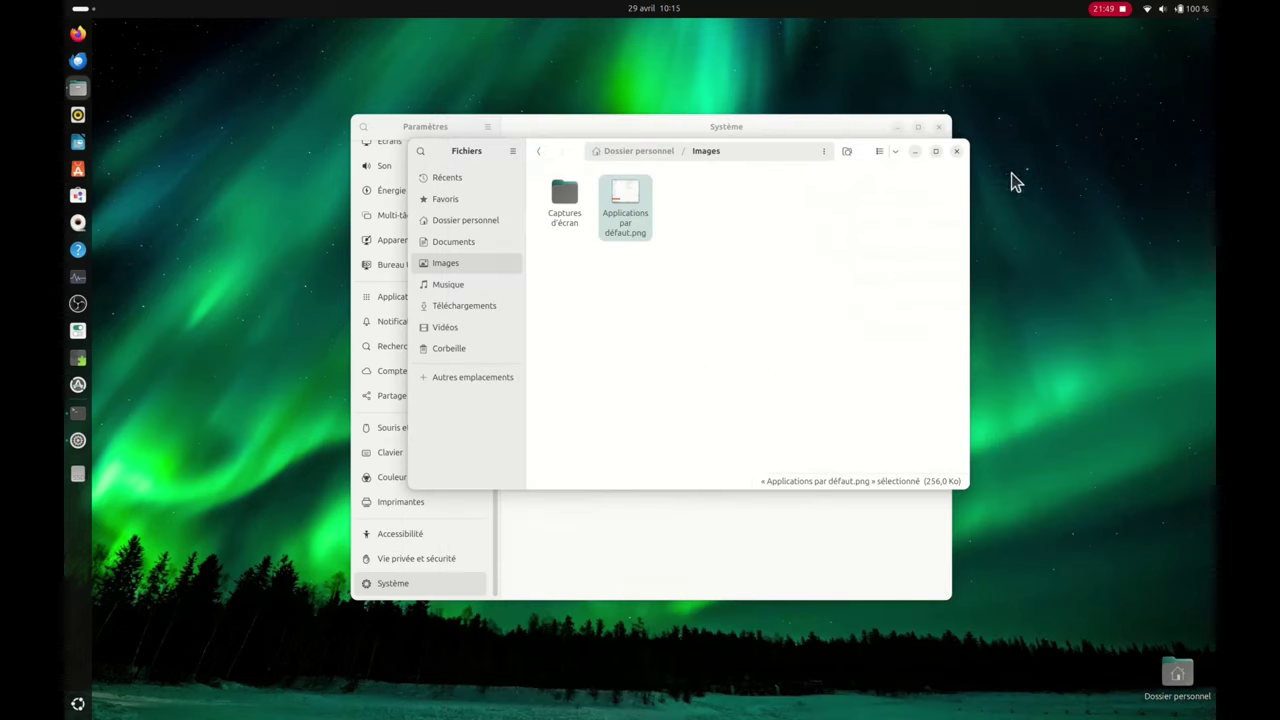
left_click(957, 151)
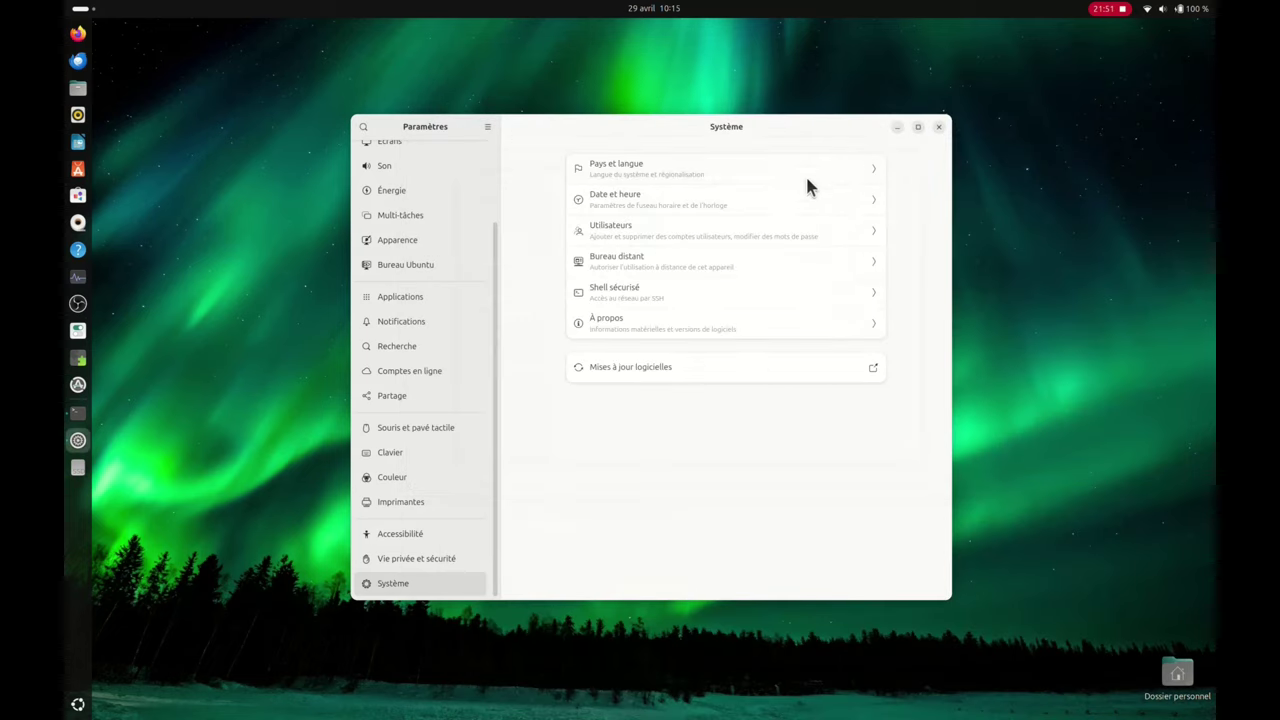
left_click(77, 91)
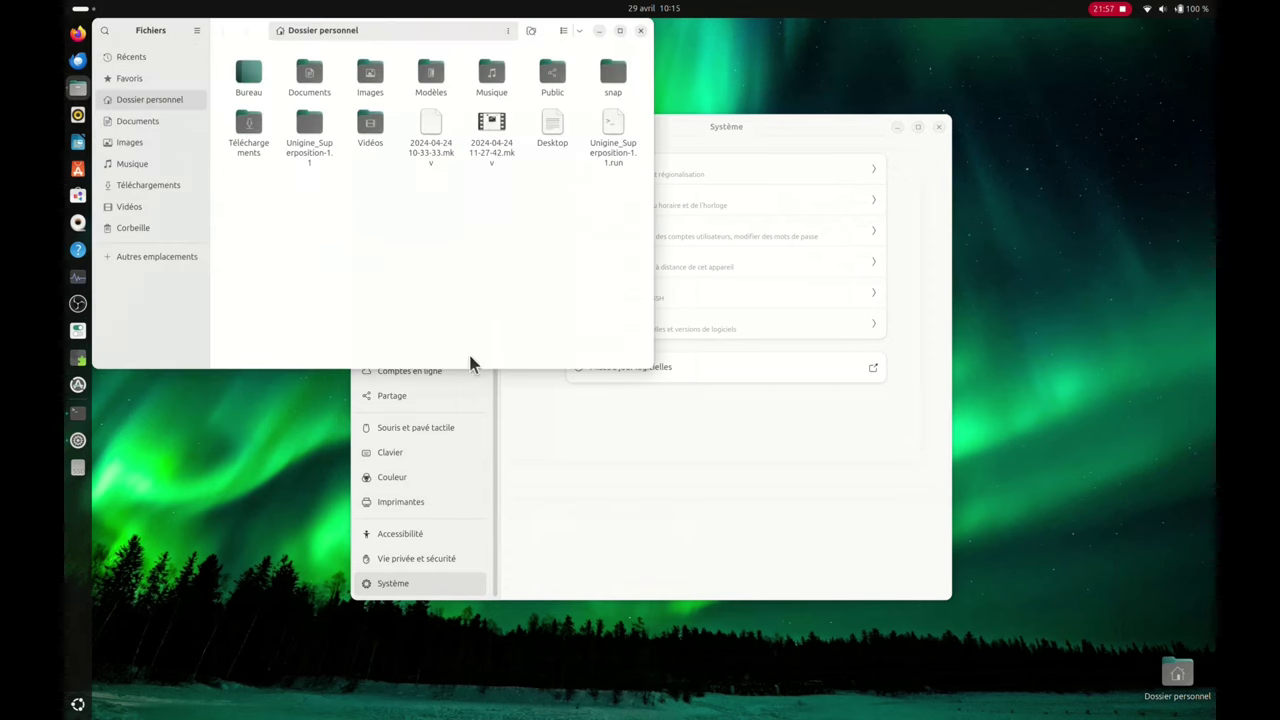
right_click(482, 148)
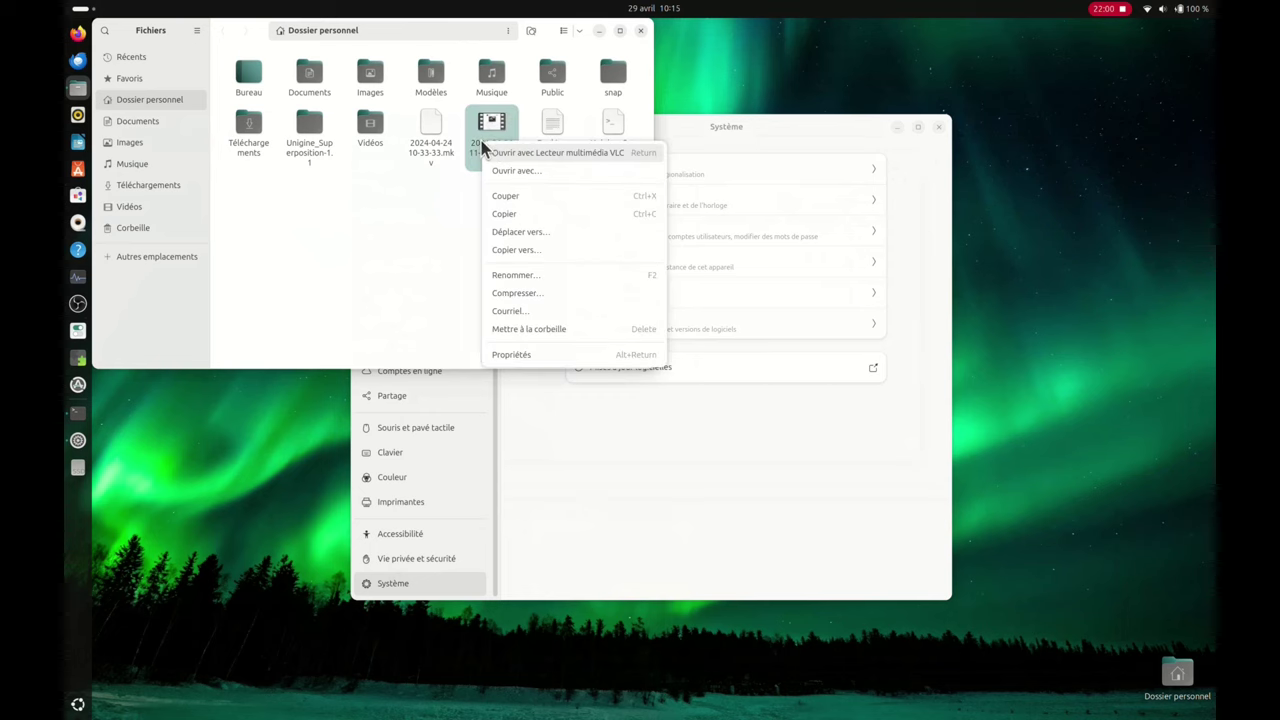
left_click(529, 172)
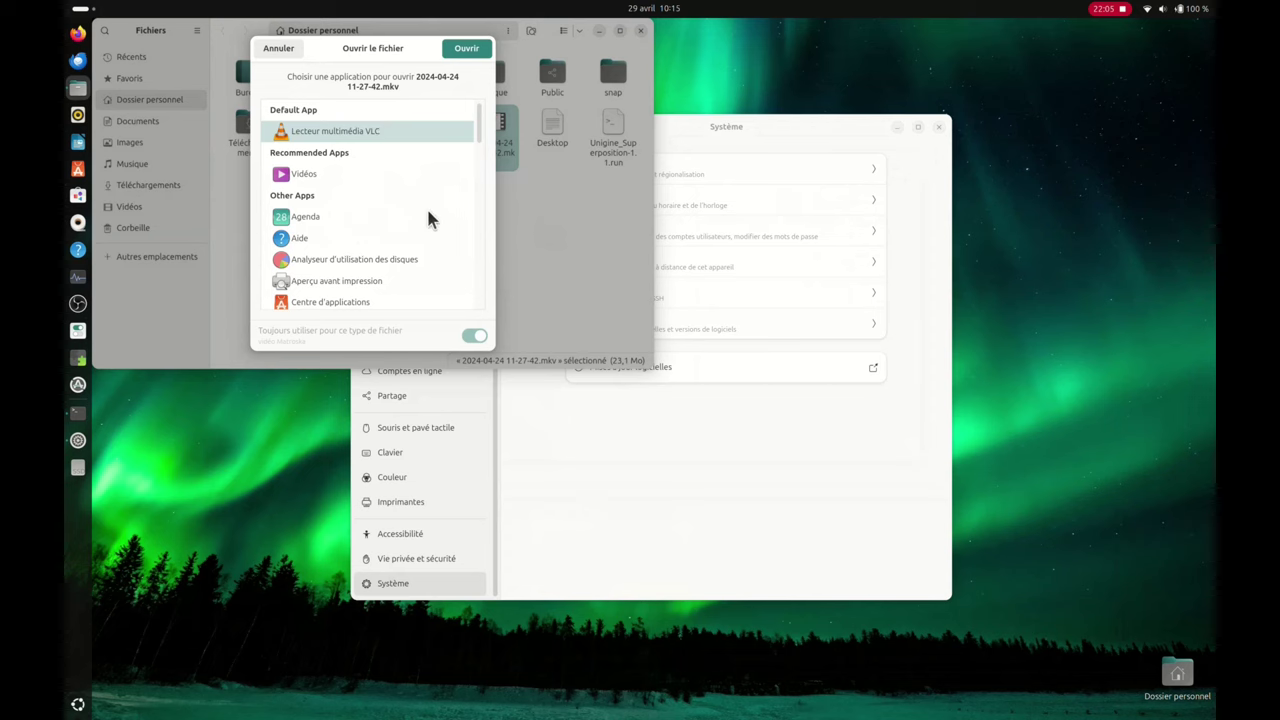
left_click(309, 176)
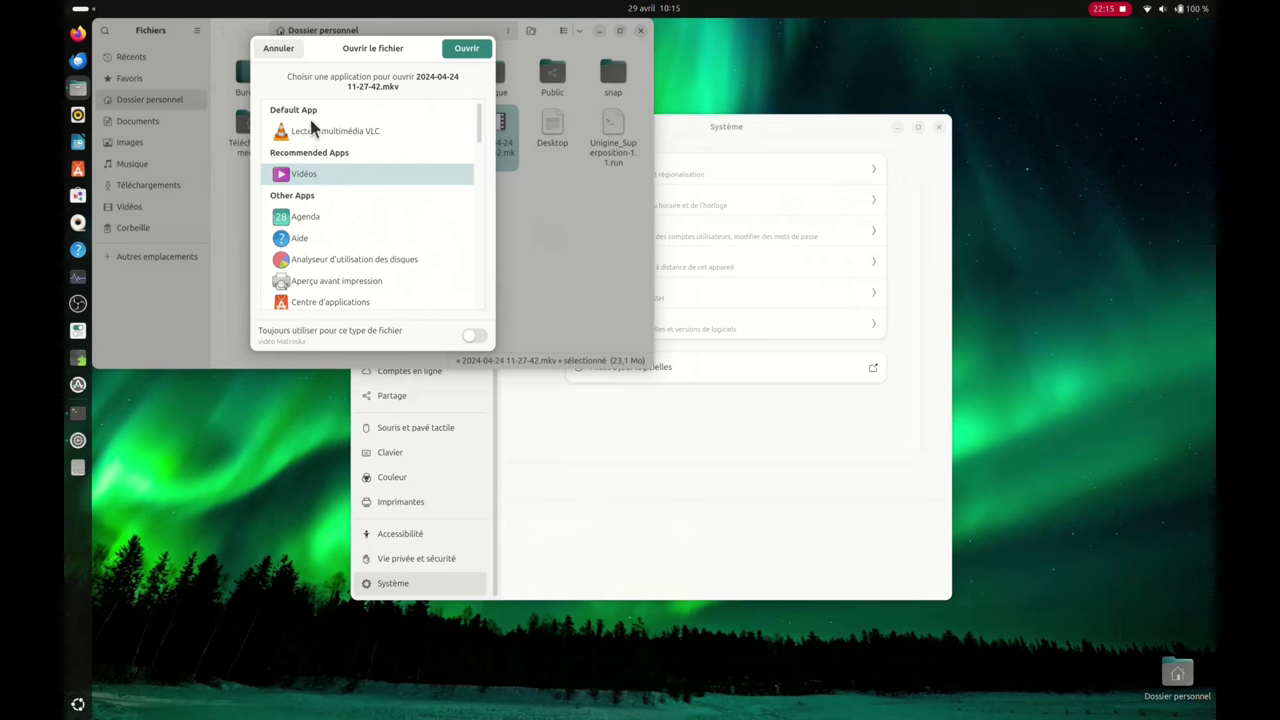
left_click(478, 340)
left_click(466, 48)
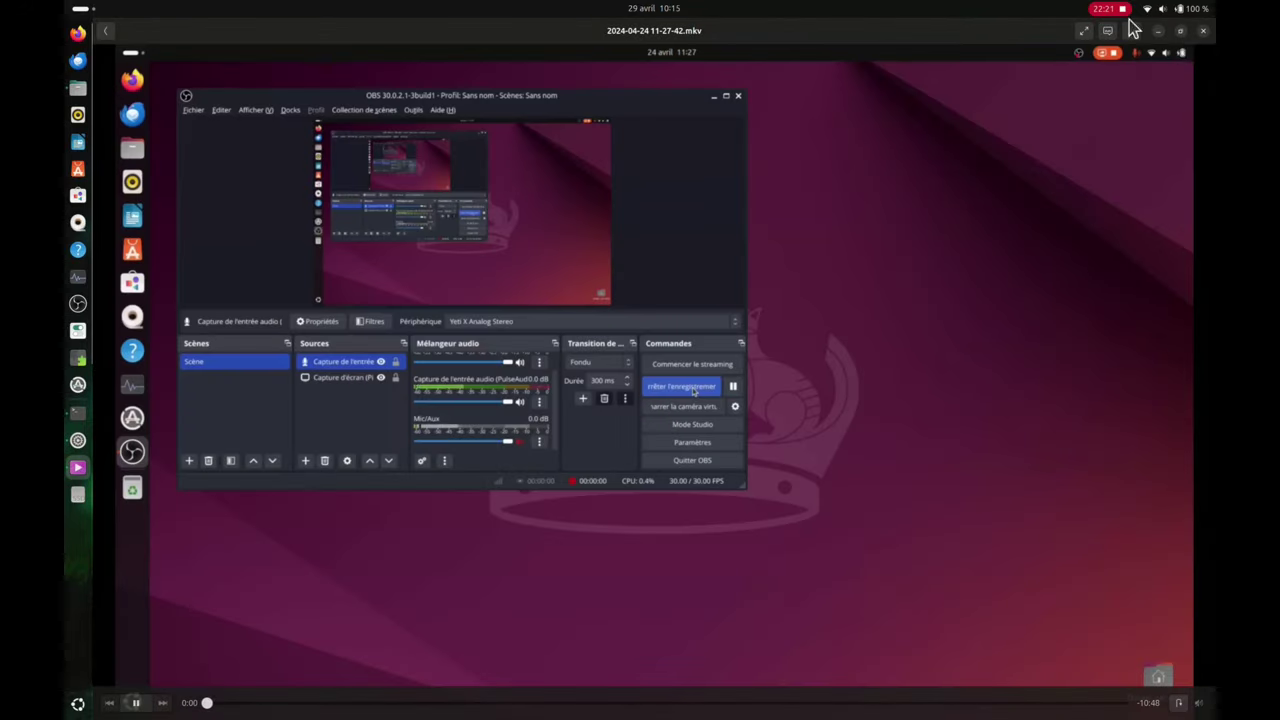
left_click(1203, 31)
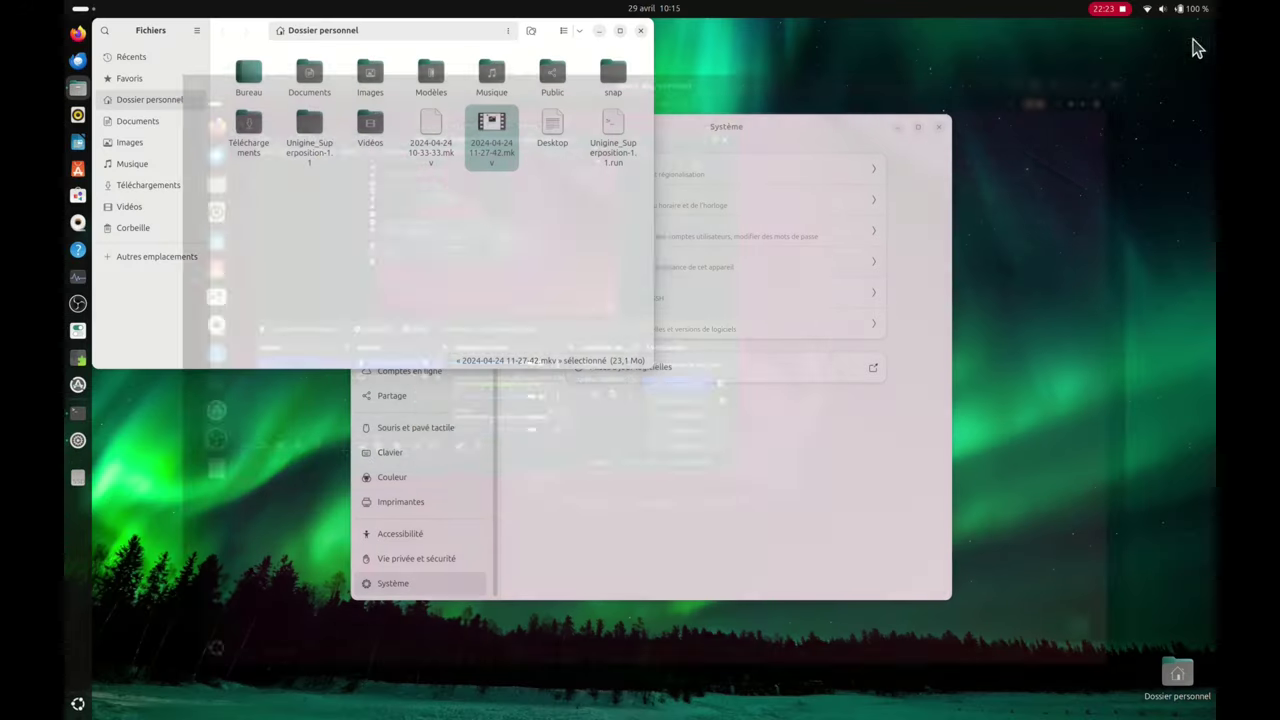
right_click(497, 124)
left_click(532, 147)
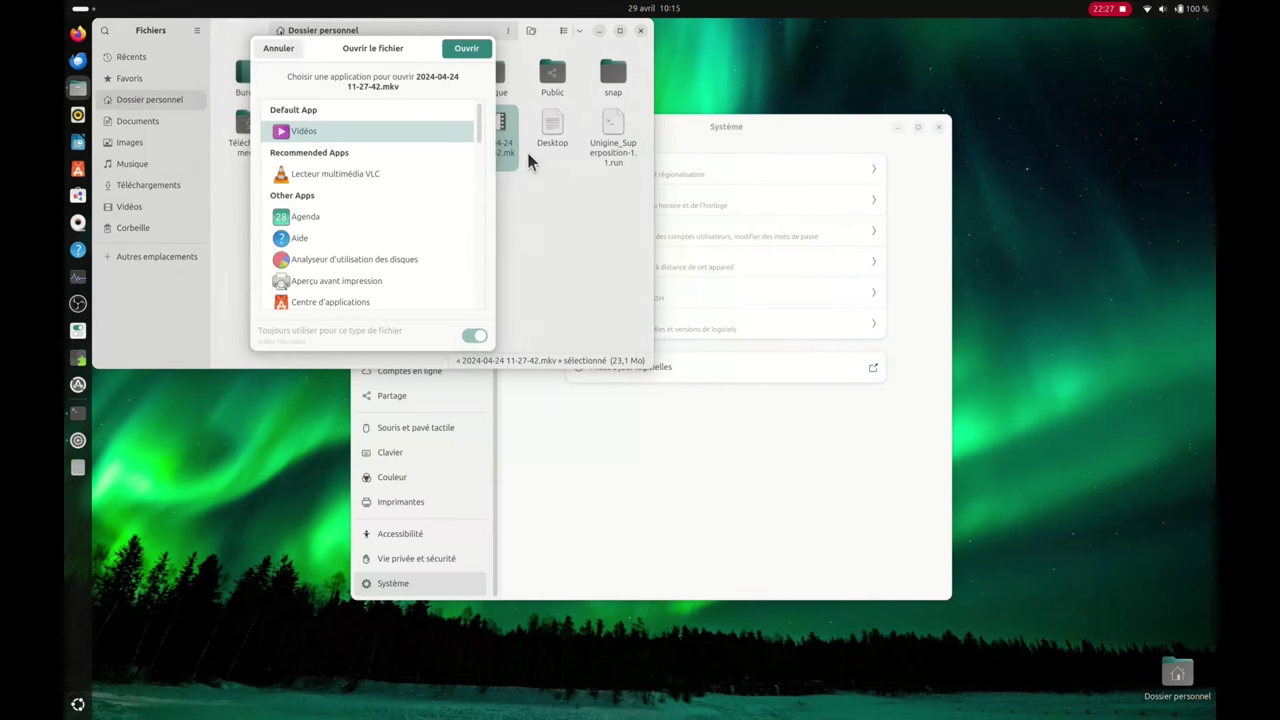
left_click(346, 176)
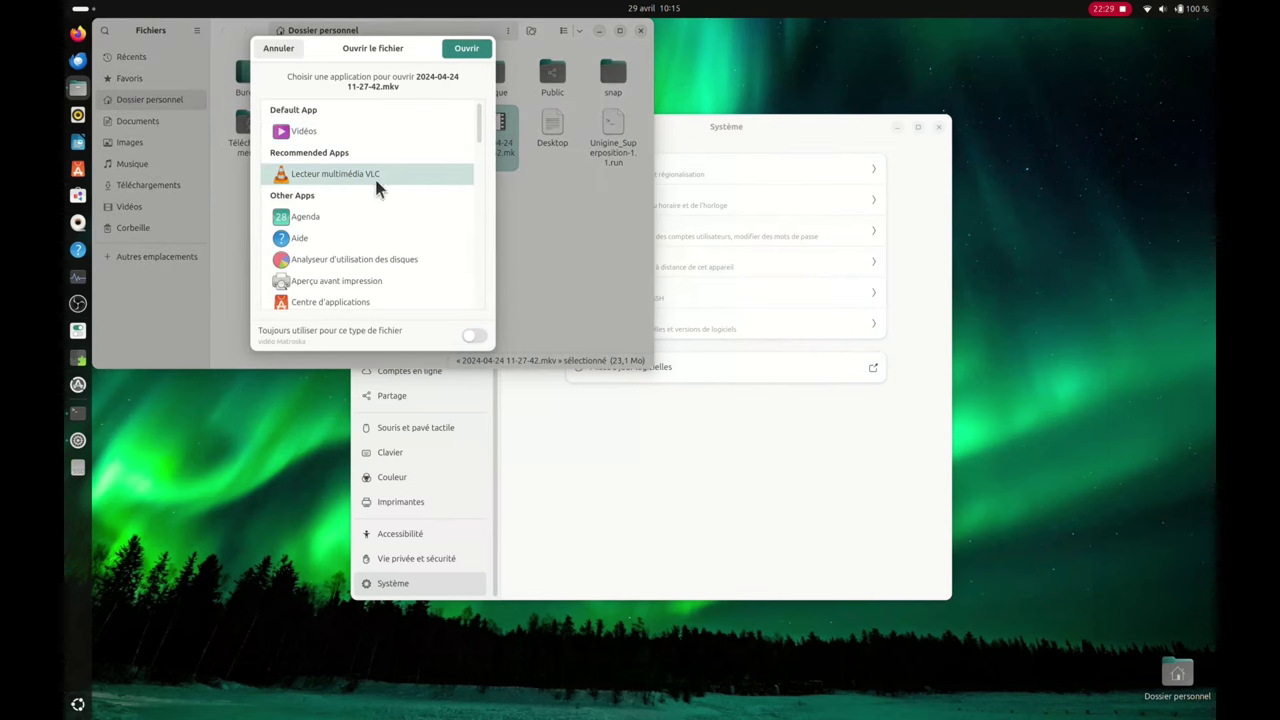
left_click(474, 334)
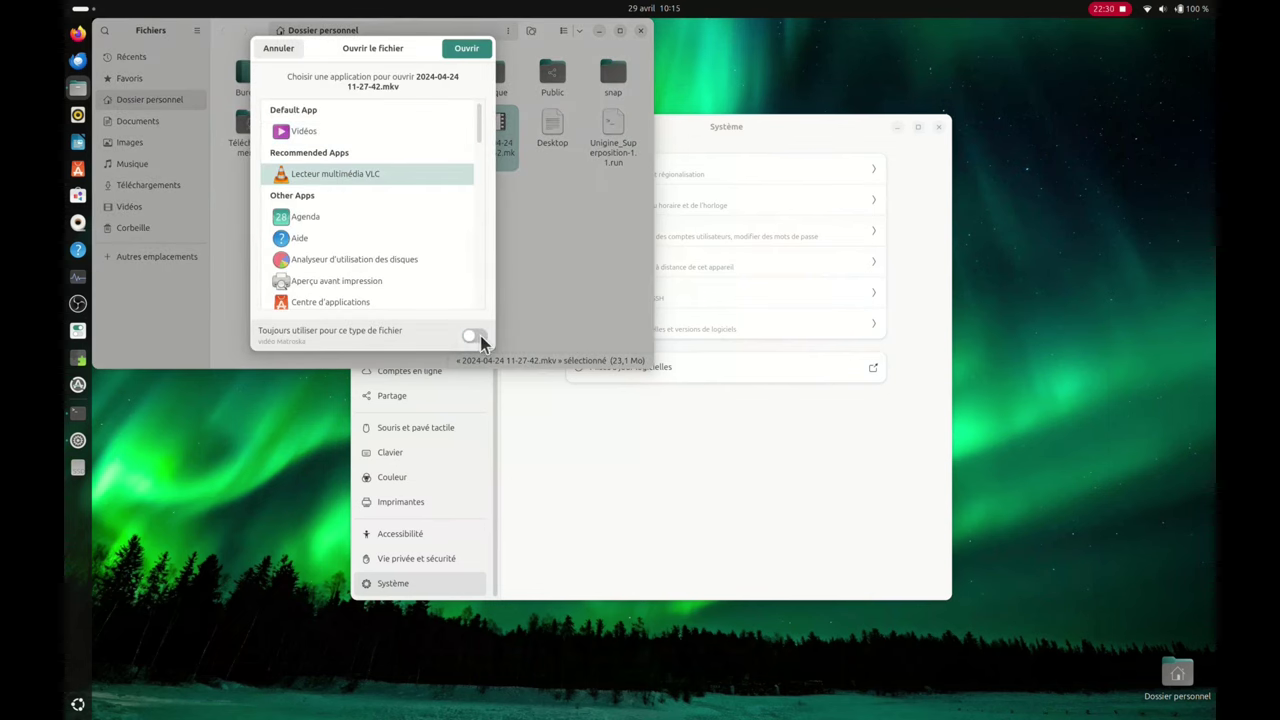
left_click(463, 49)
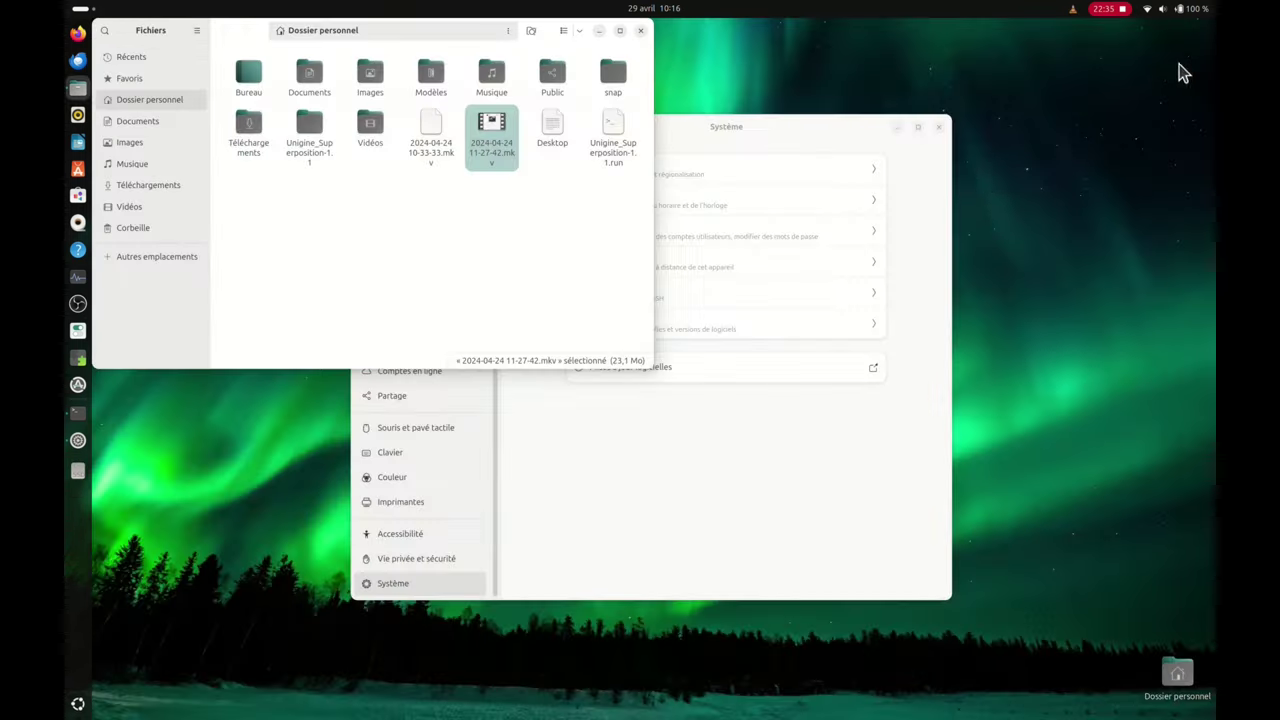
left_click(1205, 28)
left_click(641, 30)
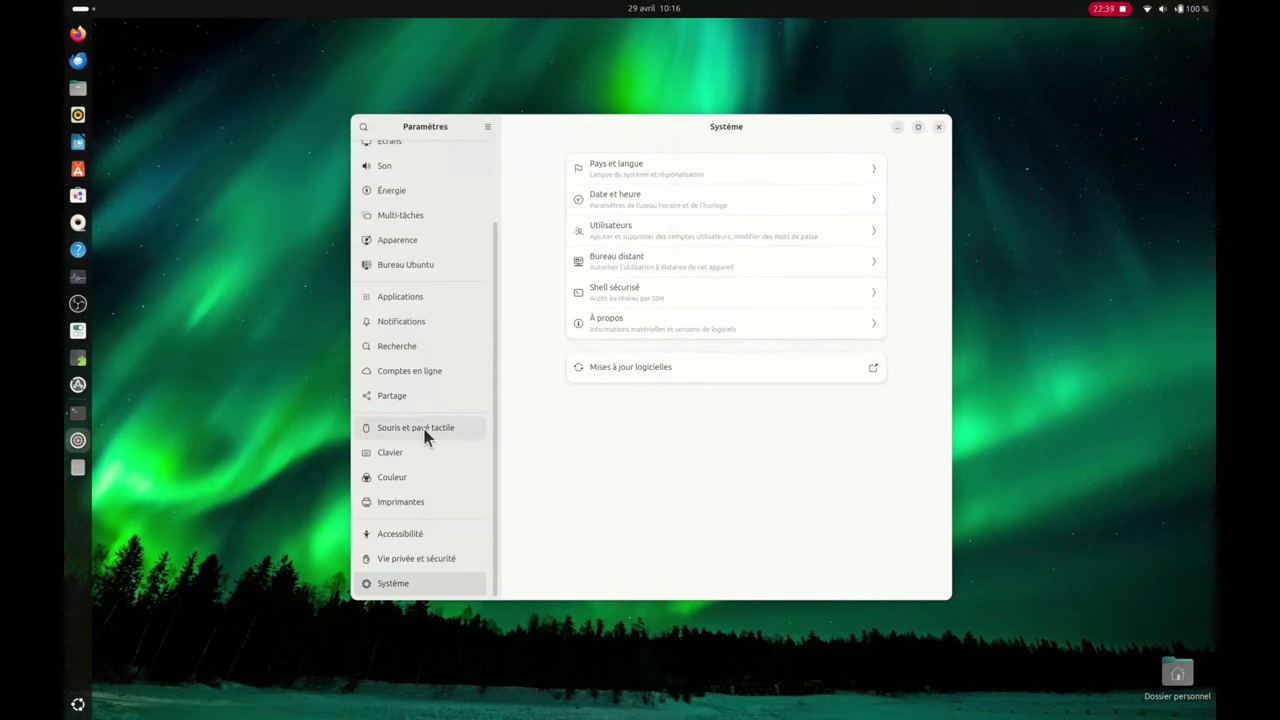
Launch Mises à jour logicielles from the Système settings and view the update details in the Gestionnaire de mises à jour
scroll(497, 537, "up", 3)
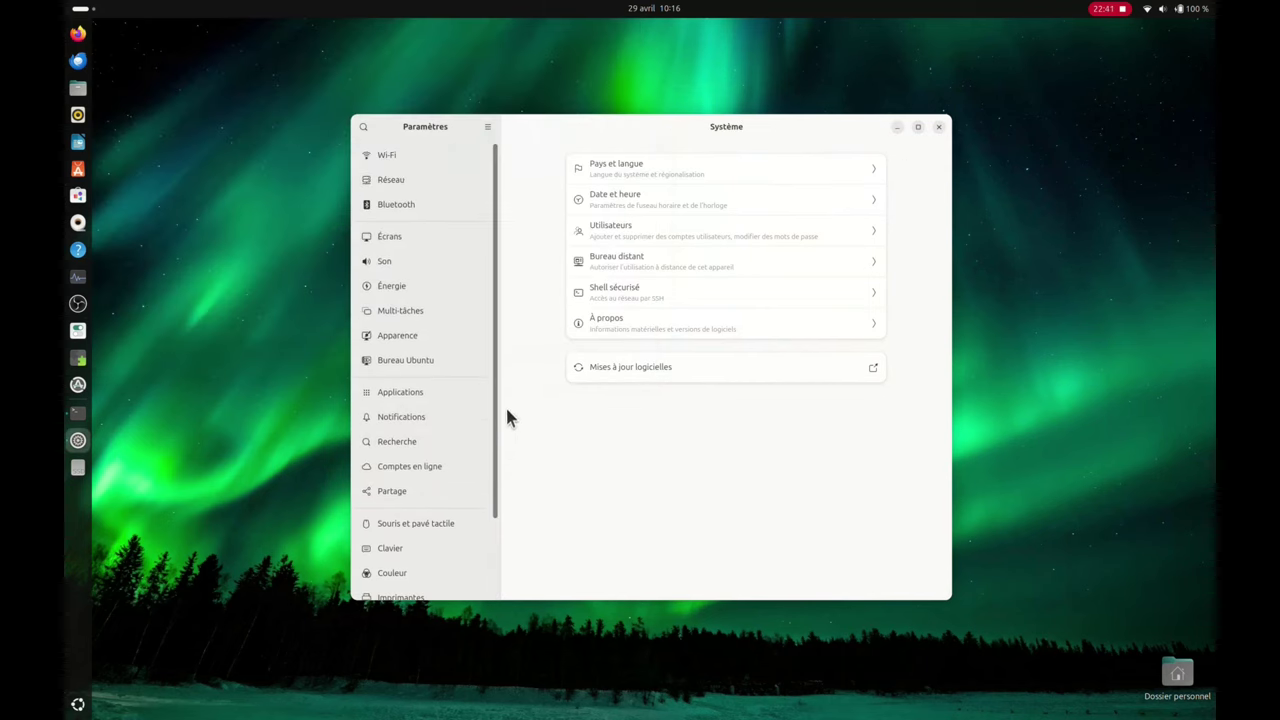
scroll(497, 445, "down", 2)
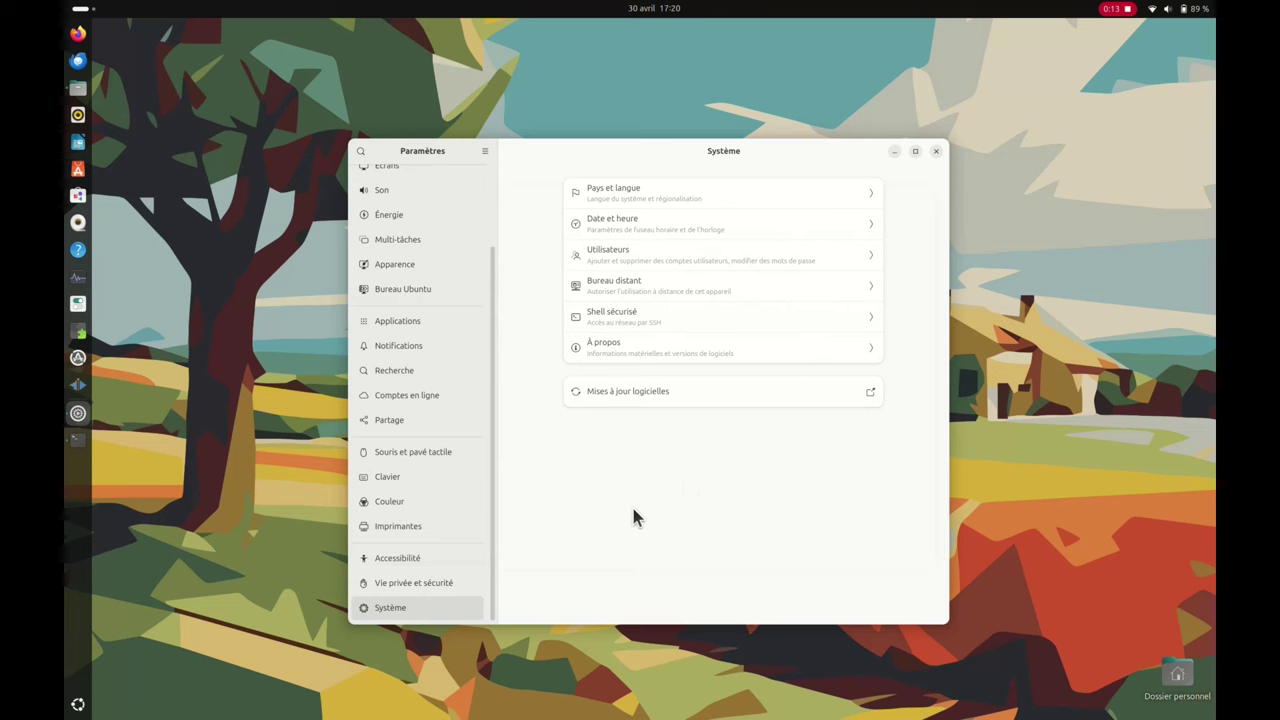
left_click(871, 393)
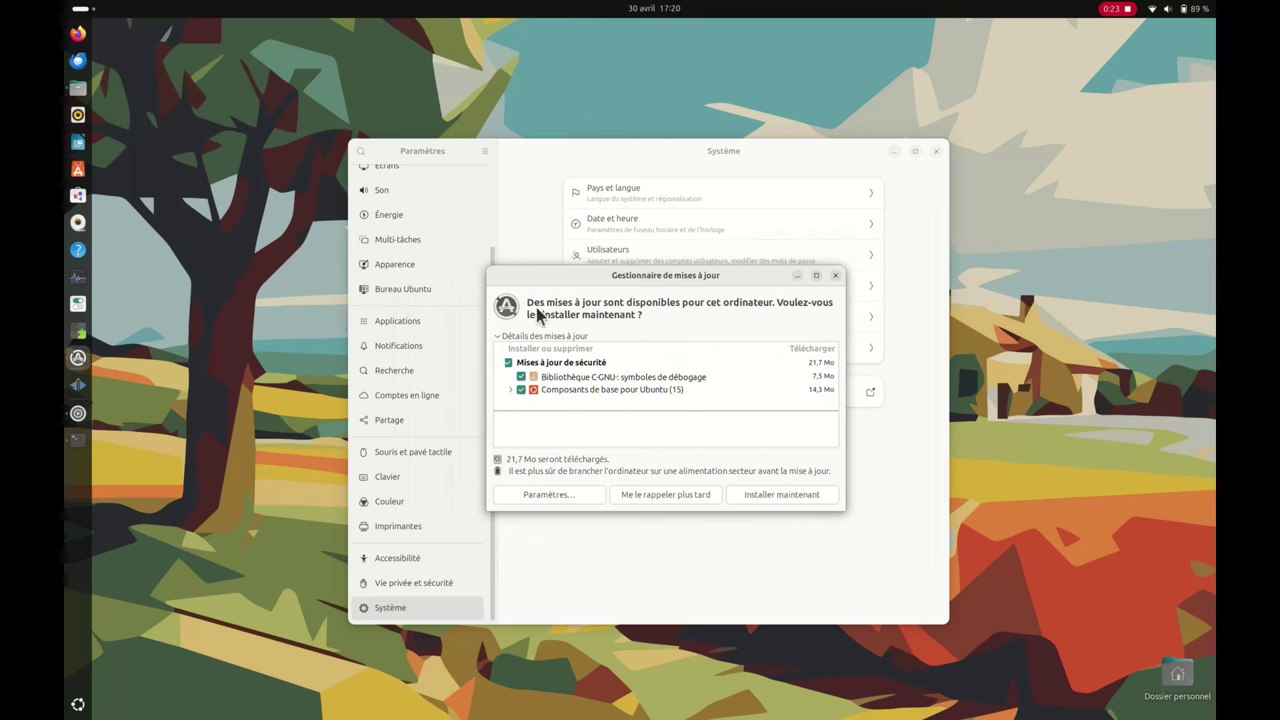
left_click(512, 337)
left_click(504, 337)
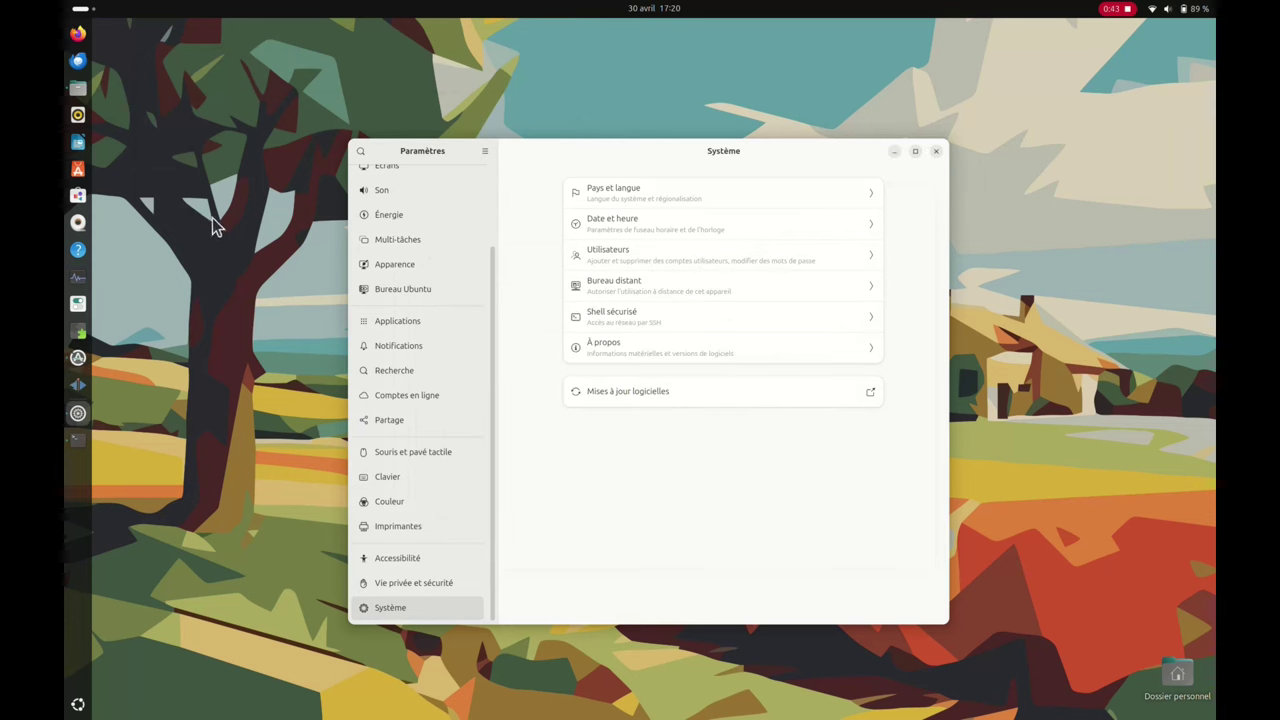
Switch to App Center, view its À propos page, and check for application updates on the Gérer page
left_click(78, 172)
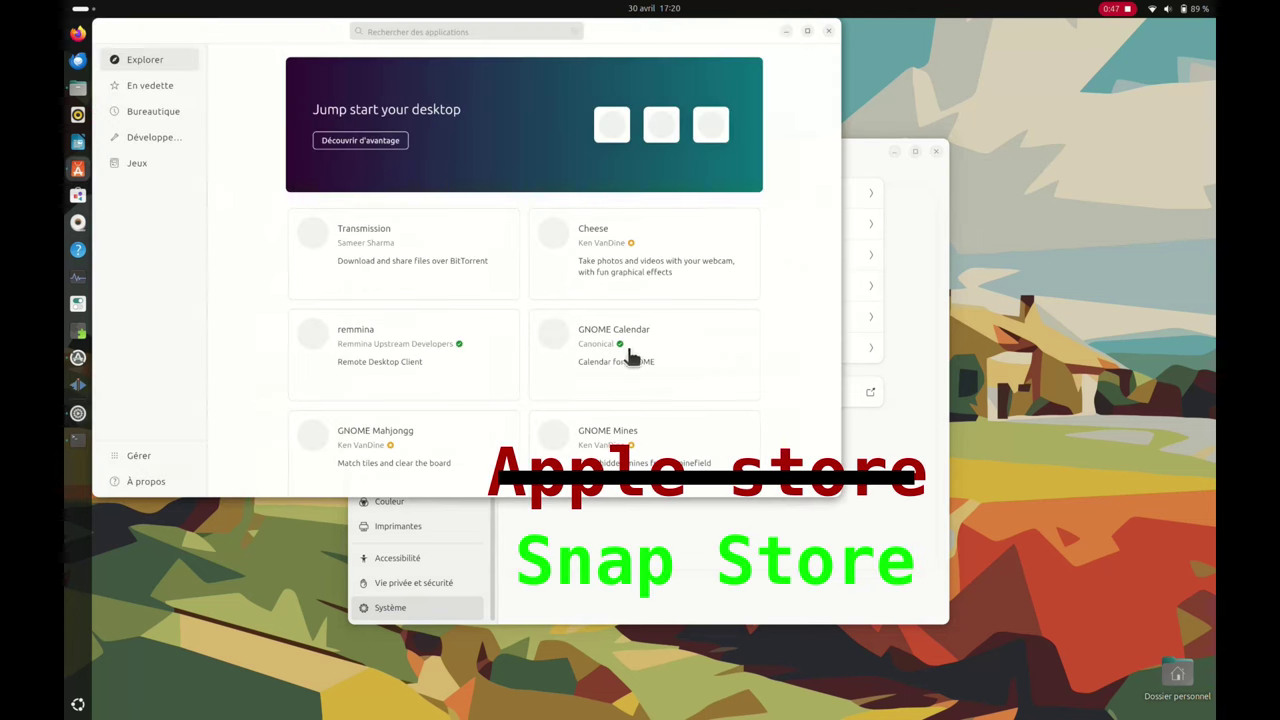
left_click_drag(630, 42, 828, 149)
left_click(338, 589)
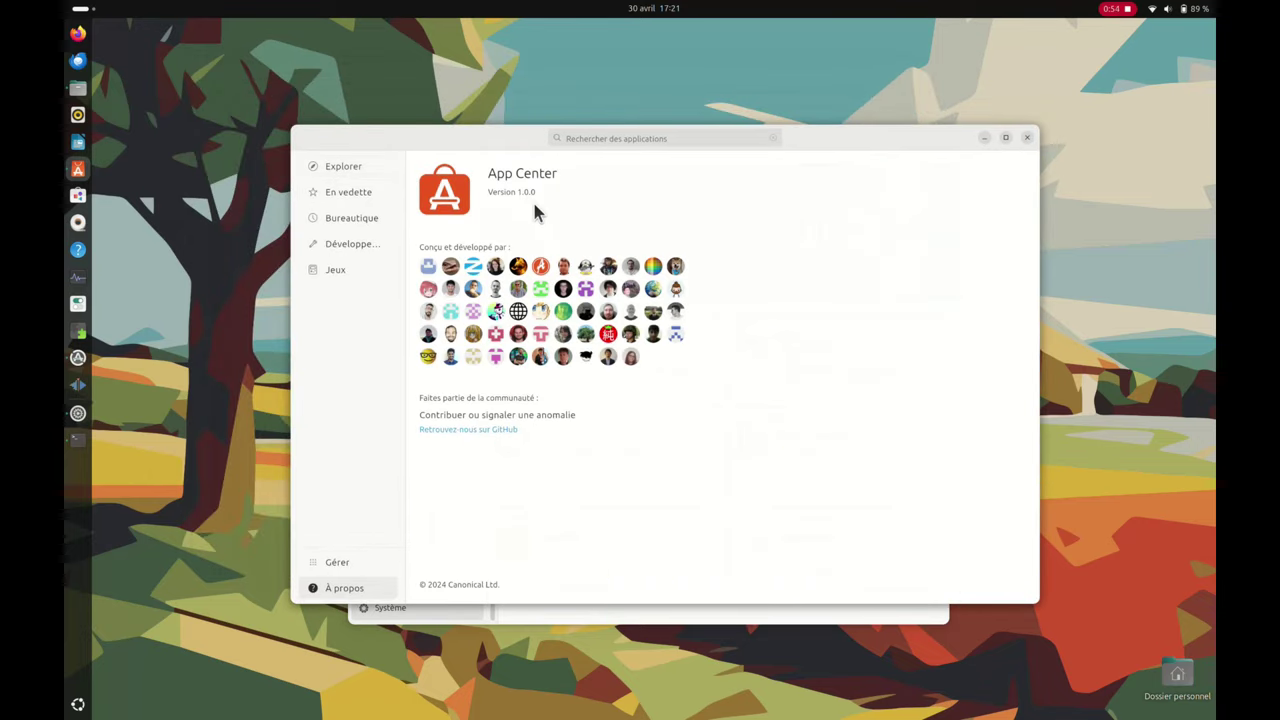
left_click(333, 563)
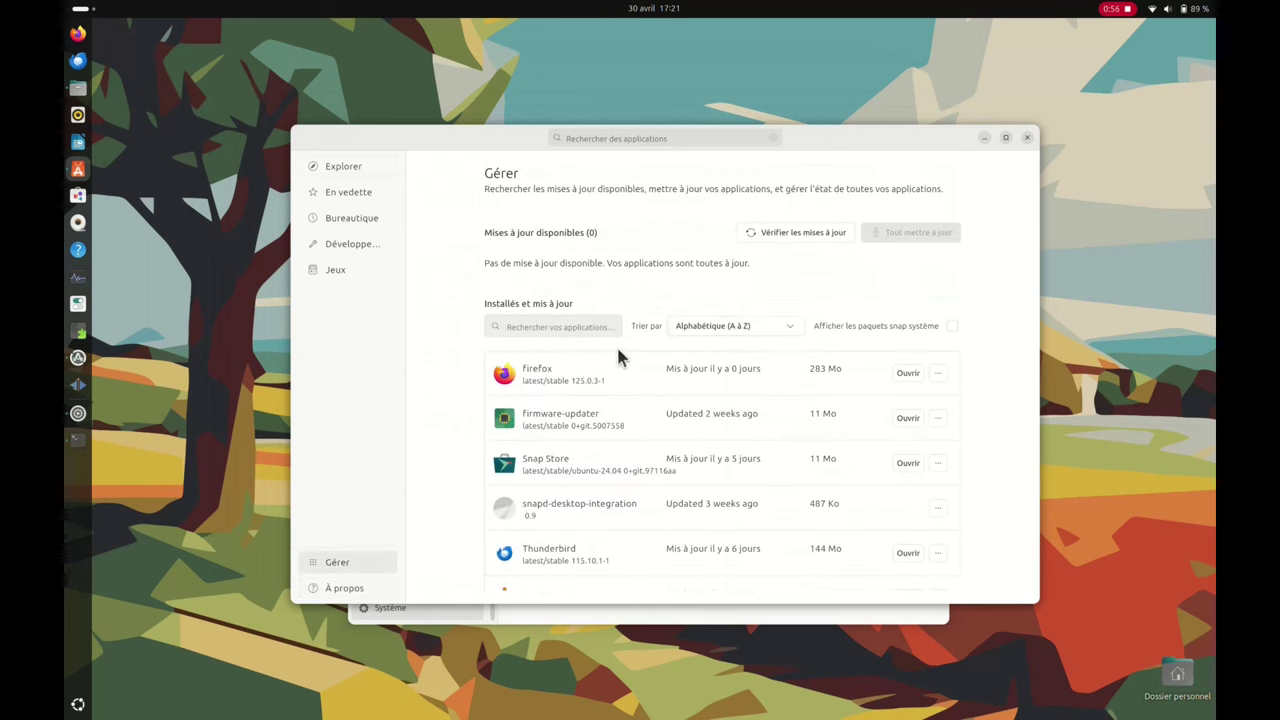
left_click(815, 234)
scroll(545, 405, "down", 1)
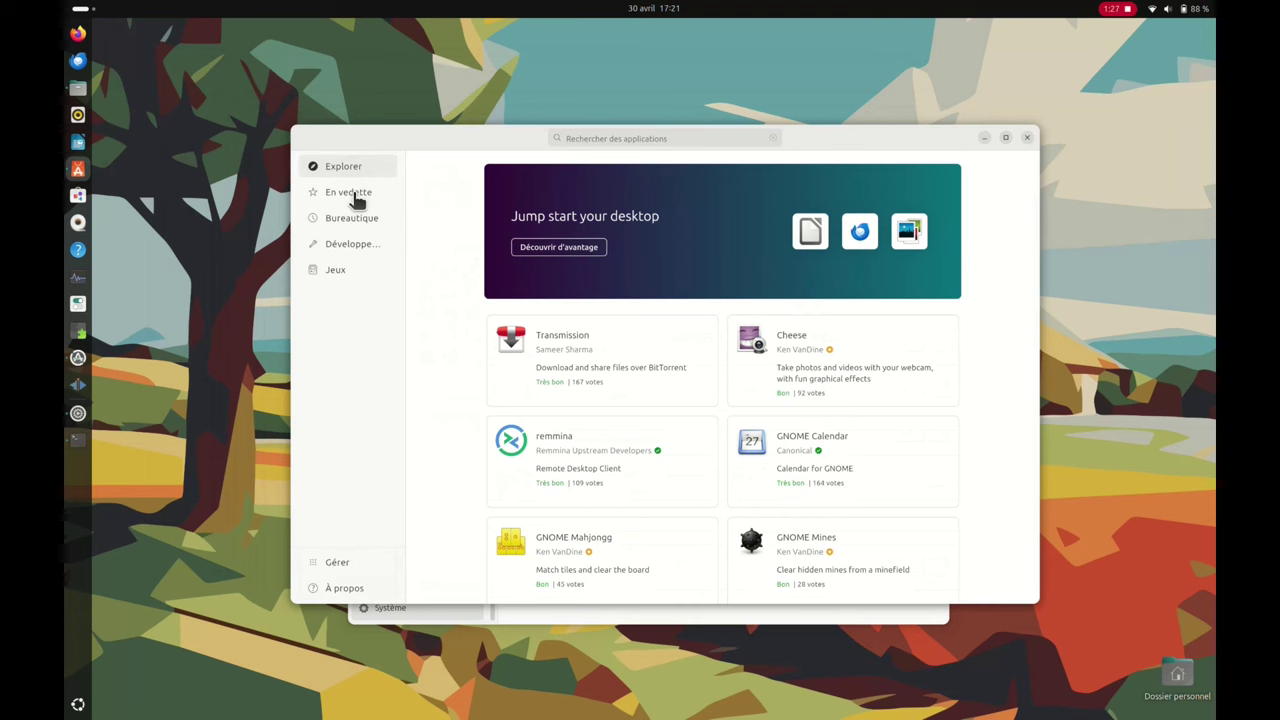
Browse the En vedette, Bureautique, Développement and Jeux categories of App Center
left_click(352, 196)
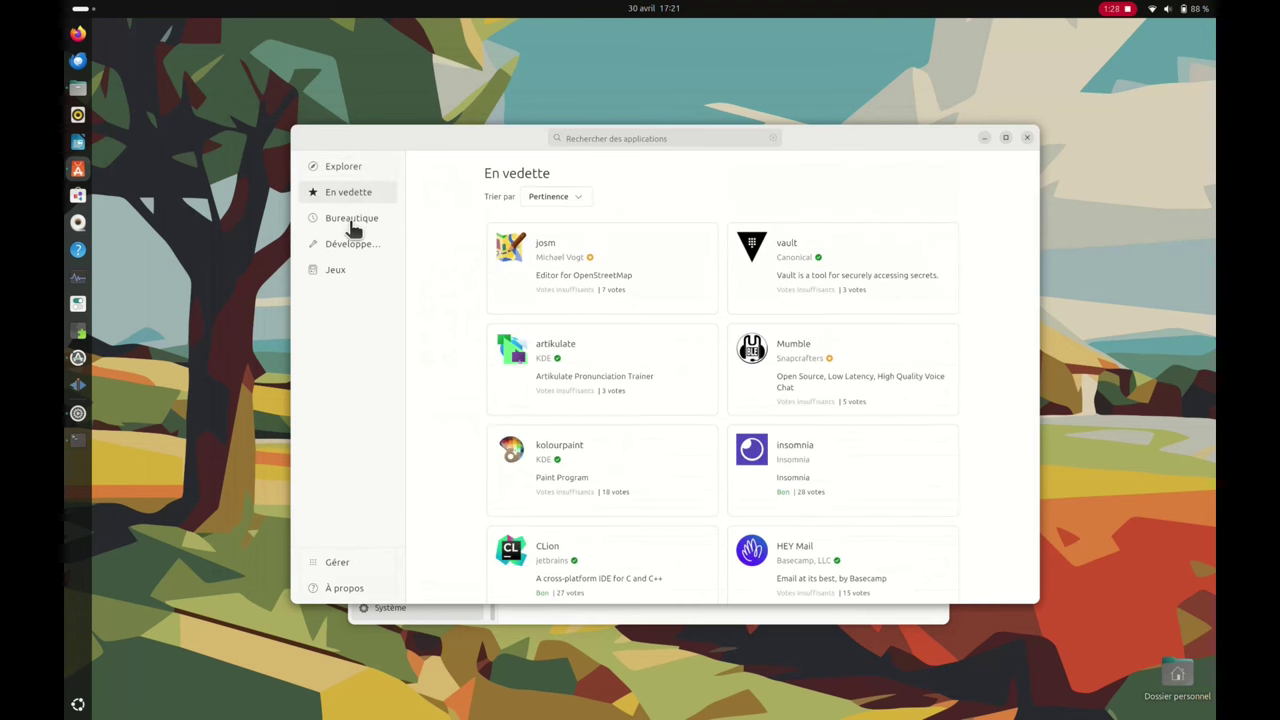
left_click(354, 228)
left_click(344, 247)
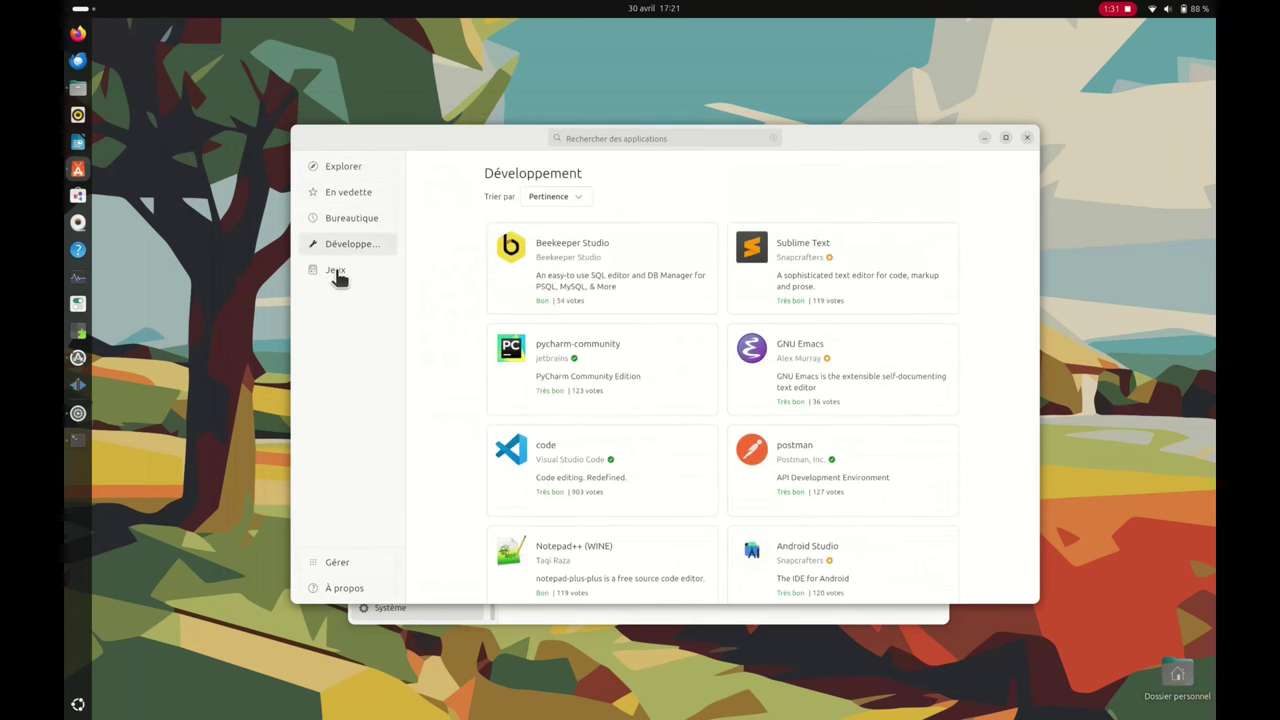
left_click(336, 274)
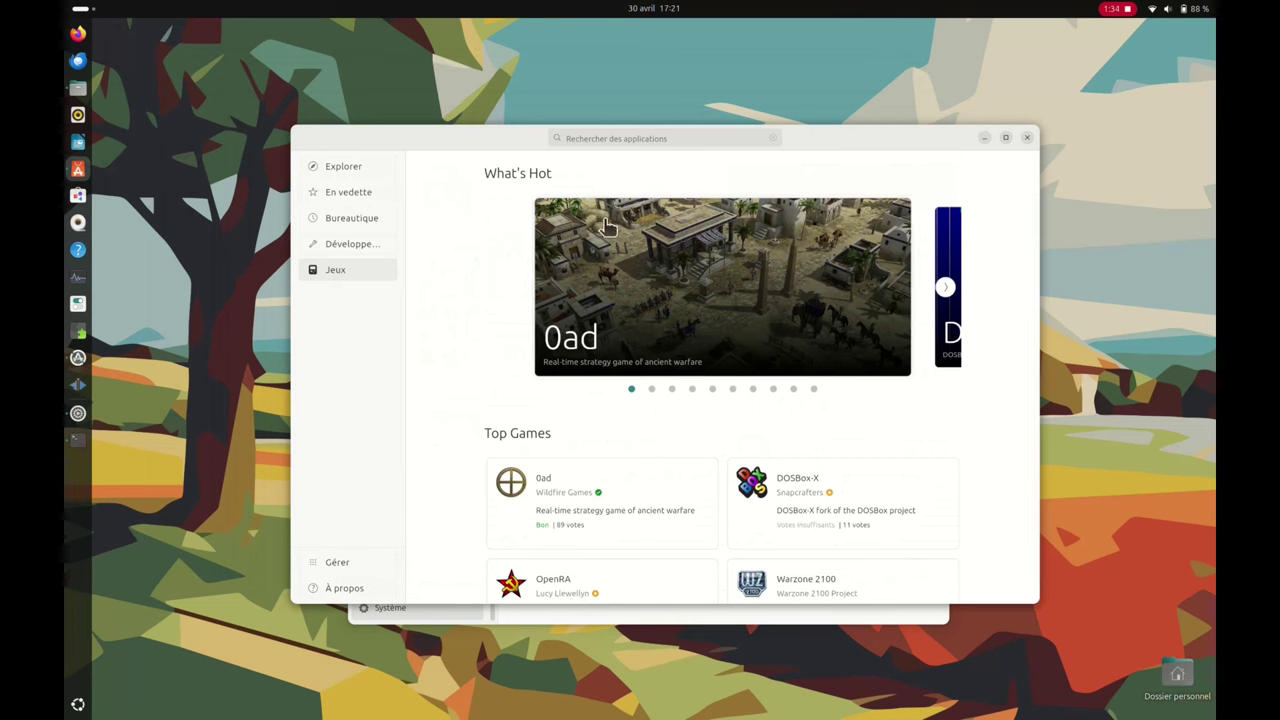
Search App Center for vlc, show all results filtered to Paquets Debian, and open the VLC page
left_click(585, 138)
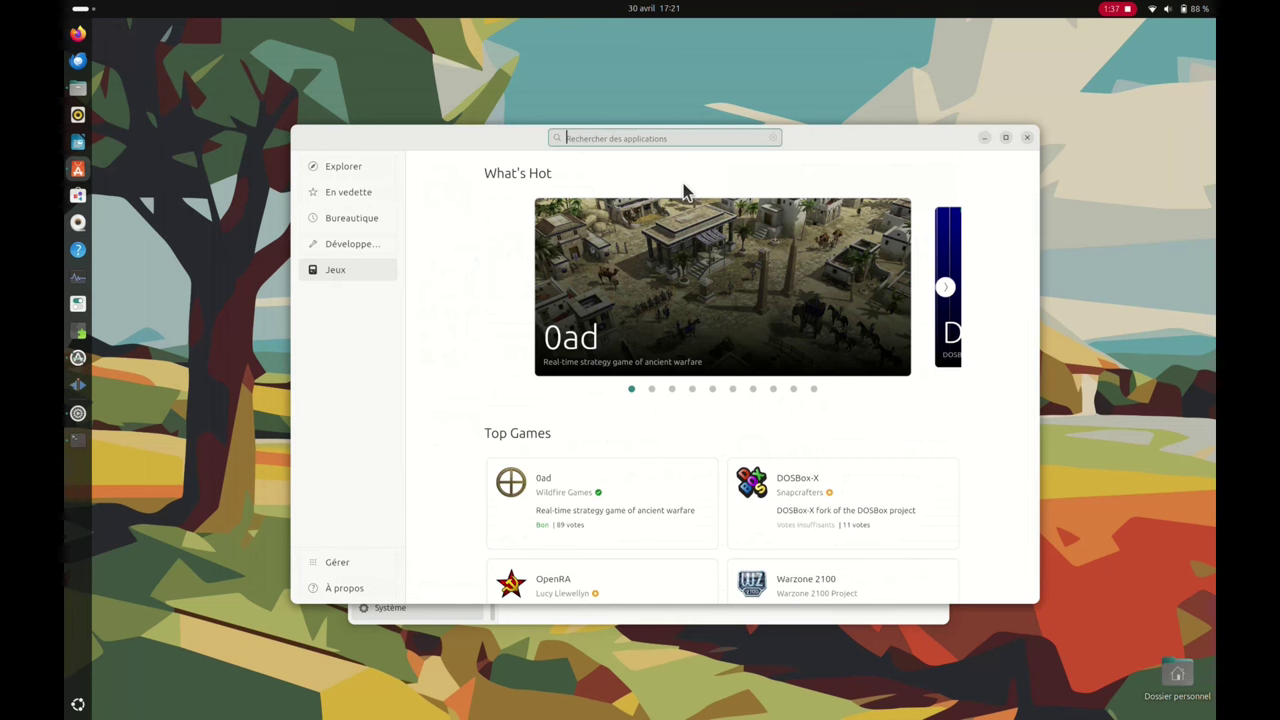
type("vlc")
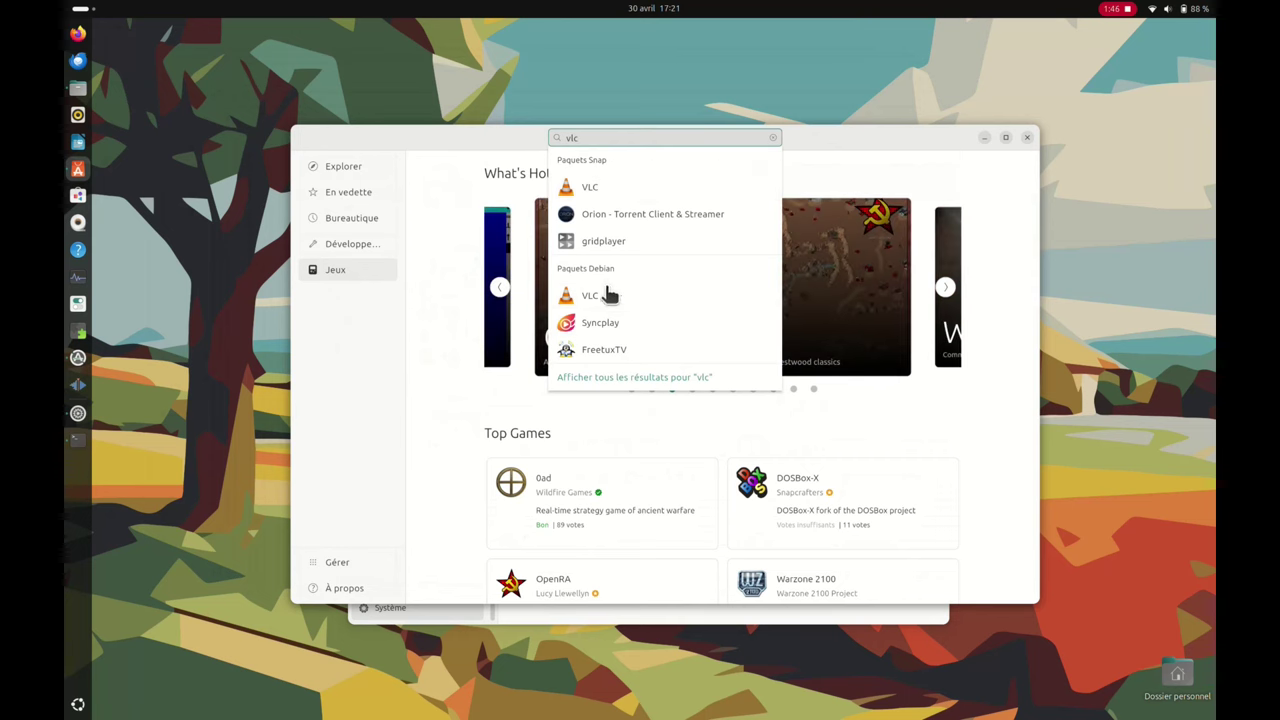
left_click(615, 382)
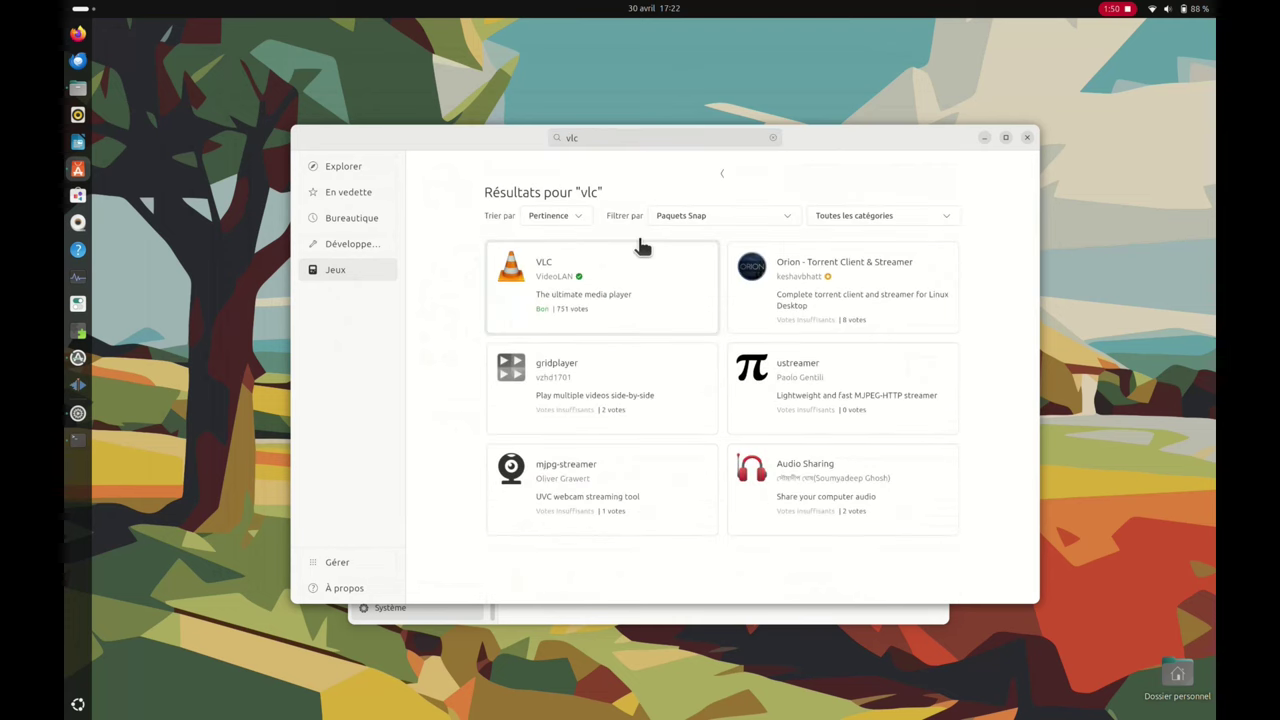
left_click(757, 222)
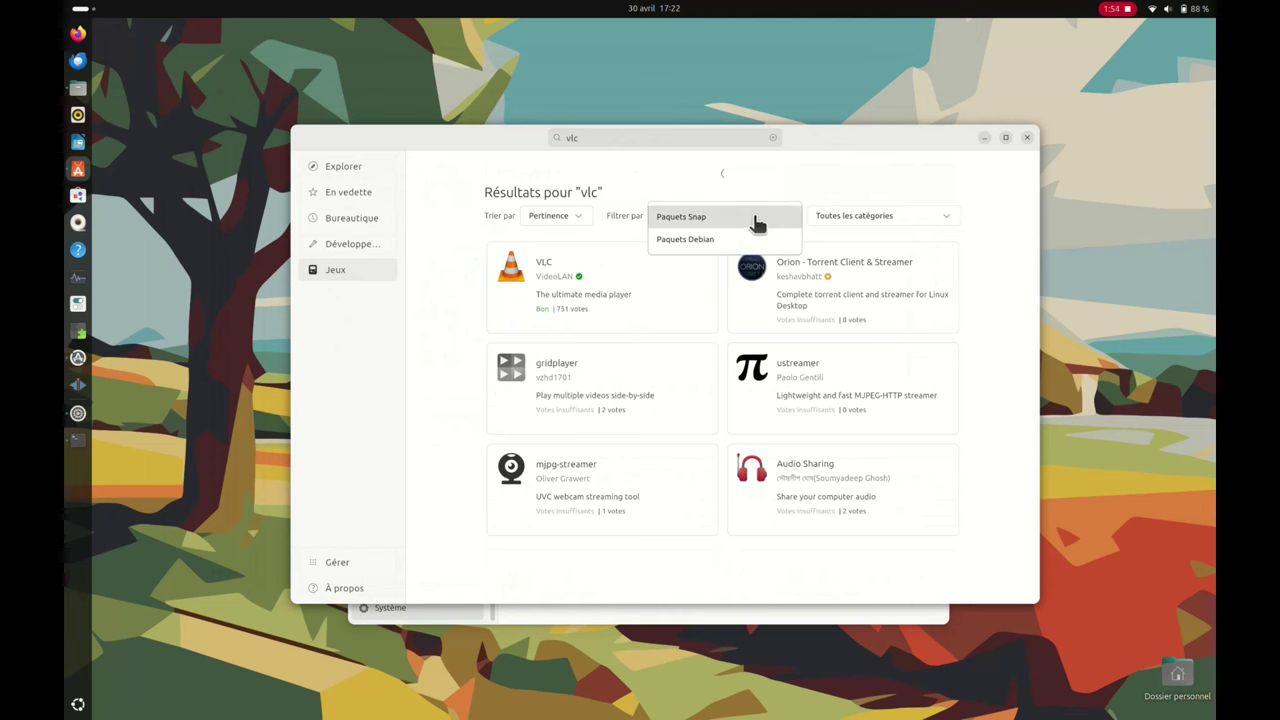
left_click(716, 241)
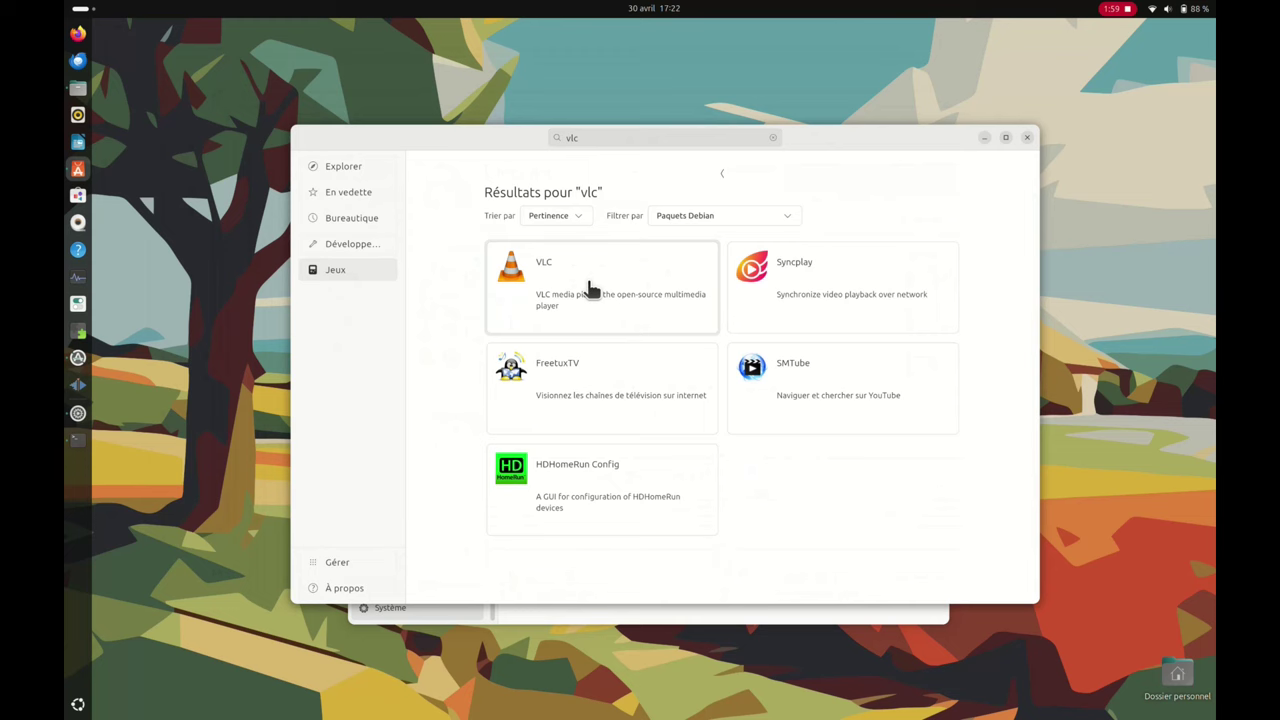
left_click(588, 291)
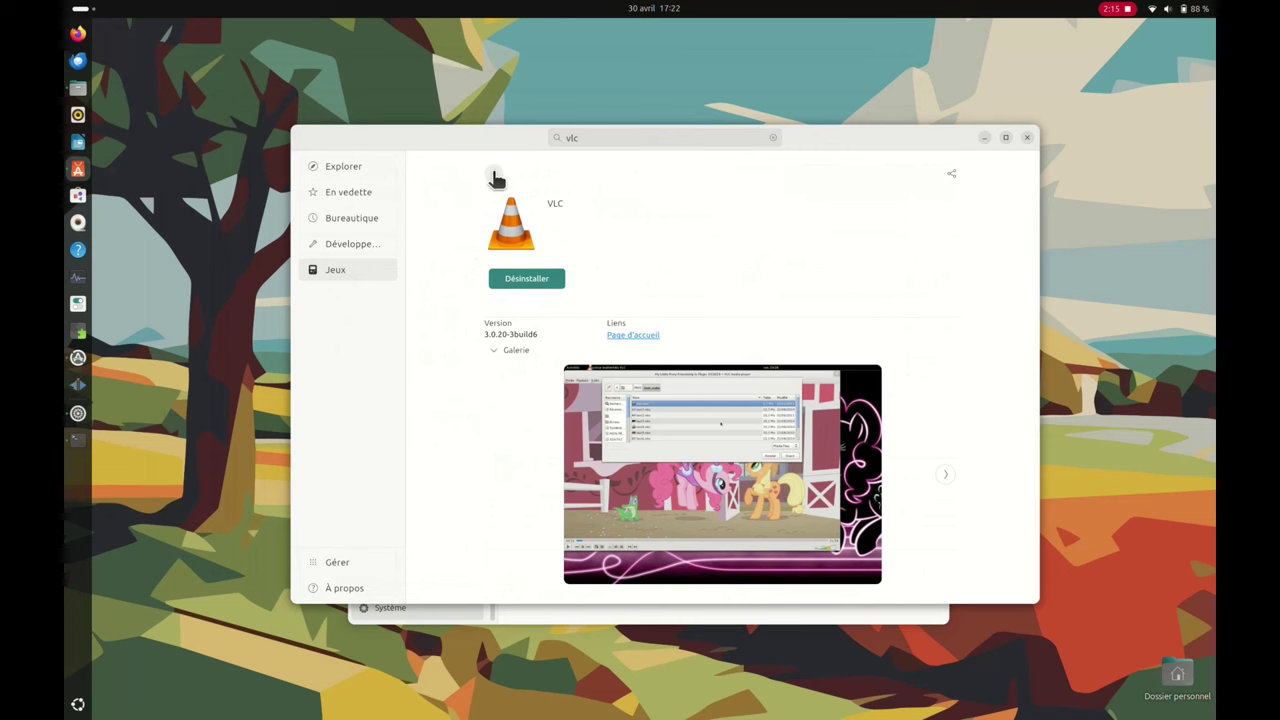
Return to the vlc results, filter them to Paquets Snap, open the VLC page and view its additional options
left_click(496, 178)
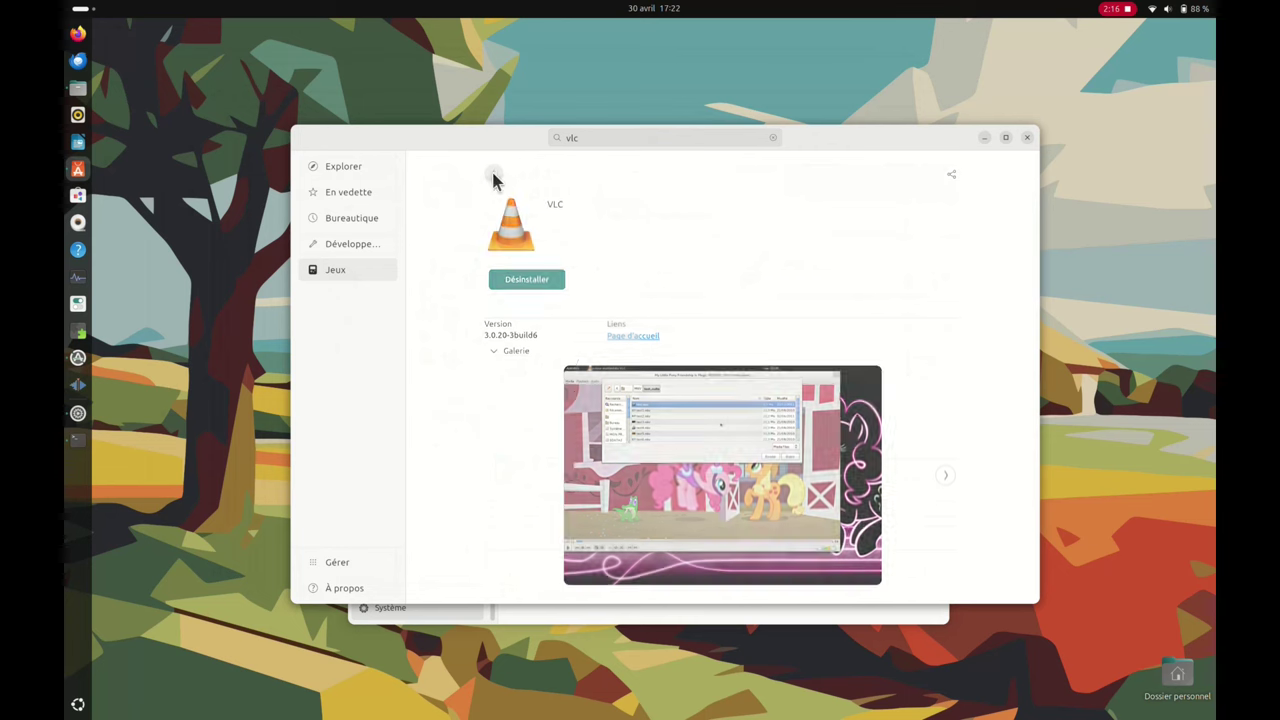
left_click(733, 222)
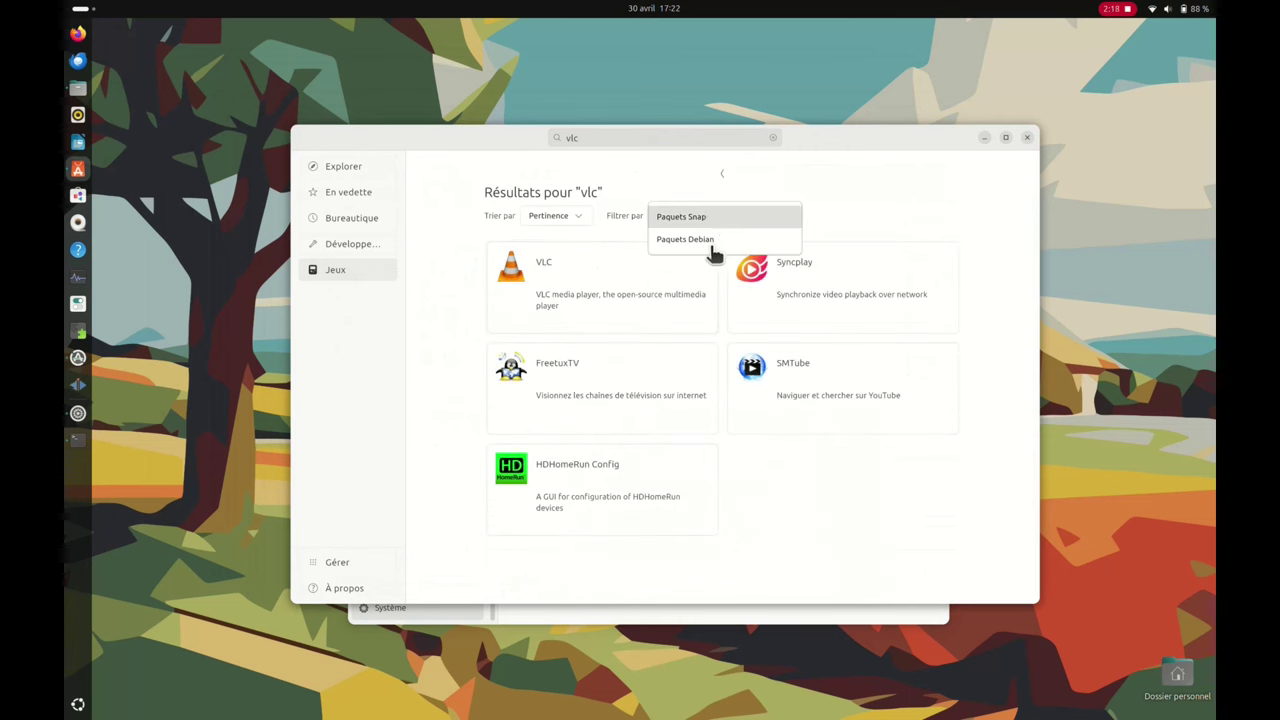
left_click(710, 220)
left_click(607, 291)
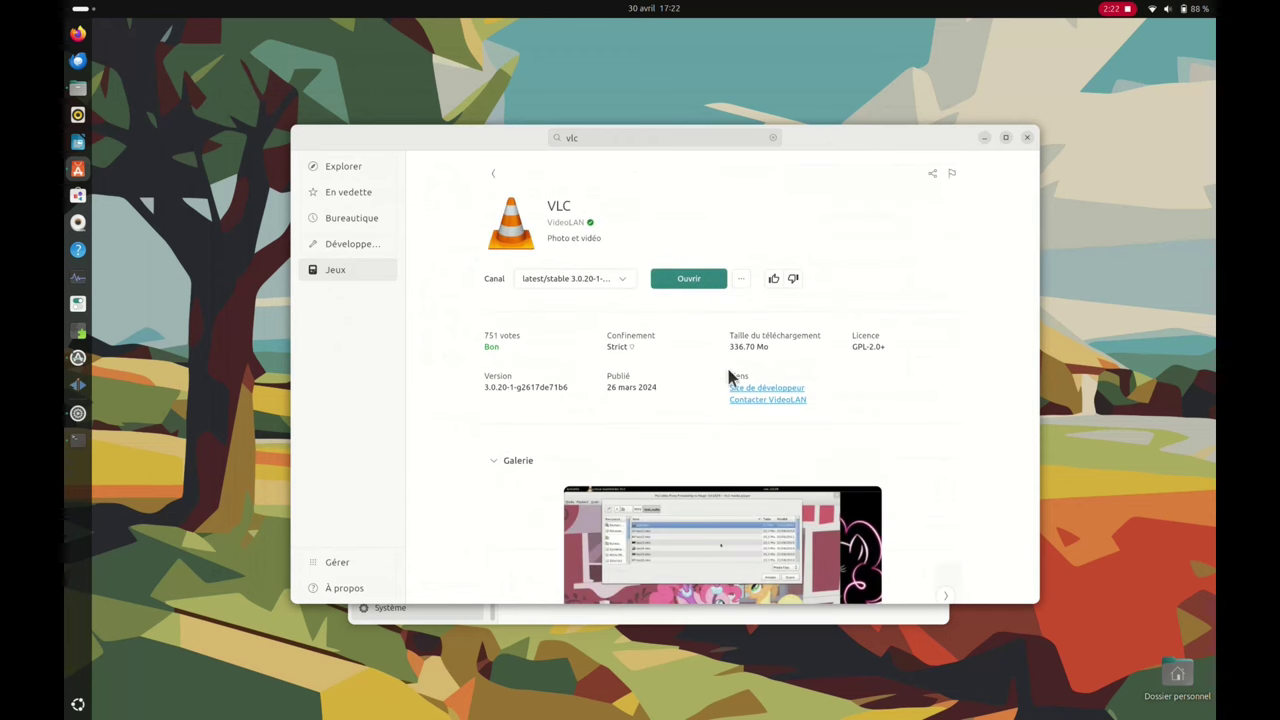
left_click(741, 281)
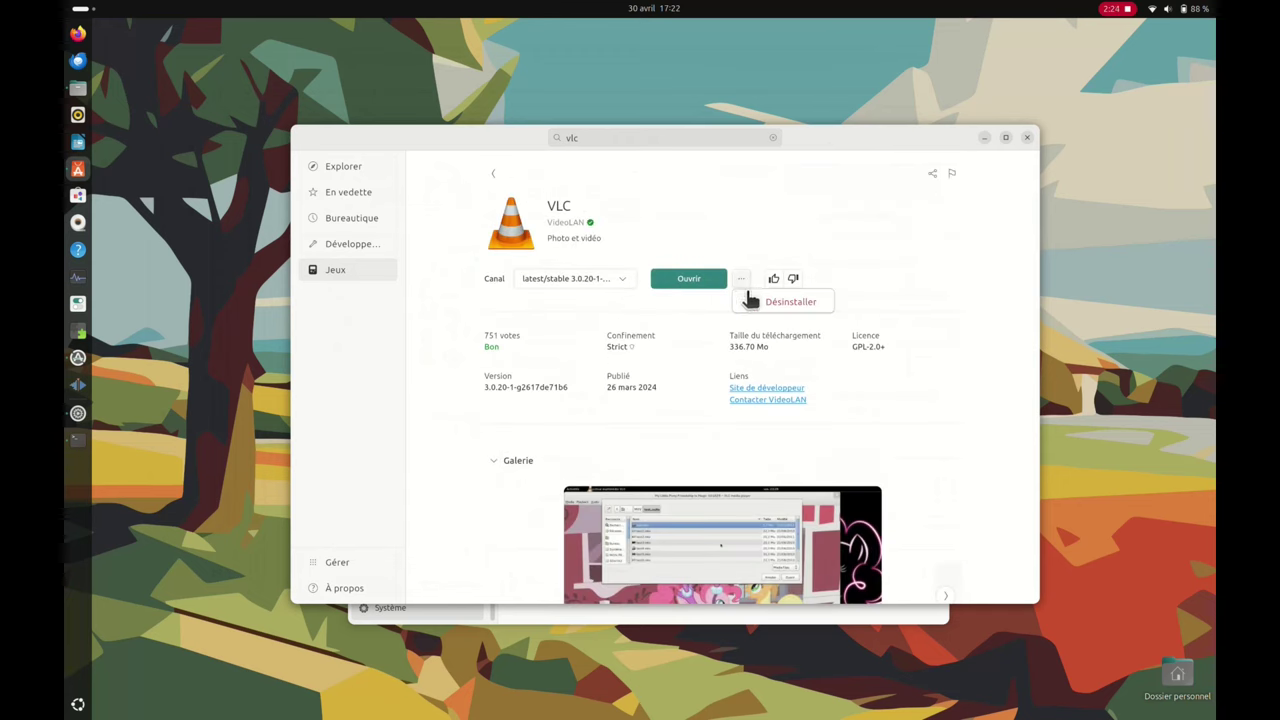
key("Escape")
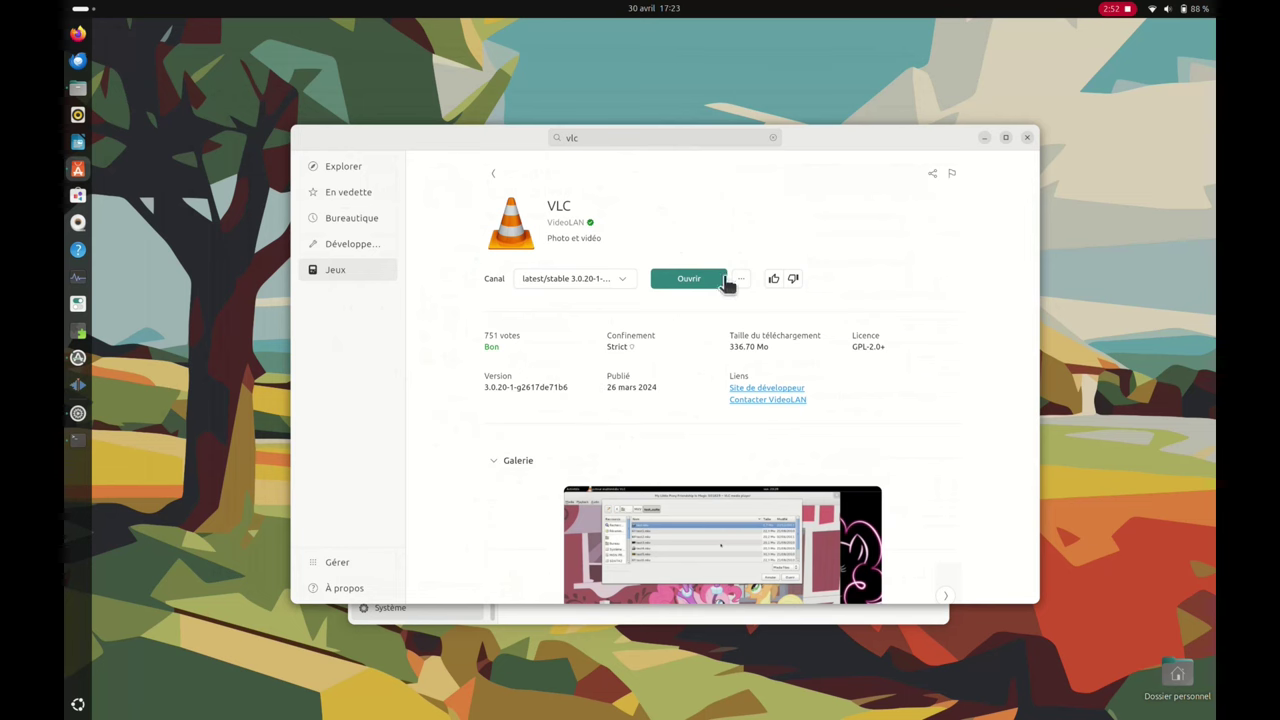
Switch to GNOME Software, centre its window on the desktop, and view the Mises à jour and Explorer pages
left_click(78, 197)
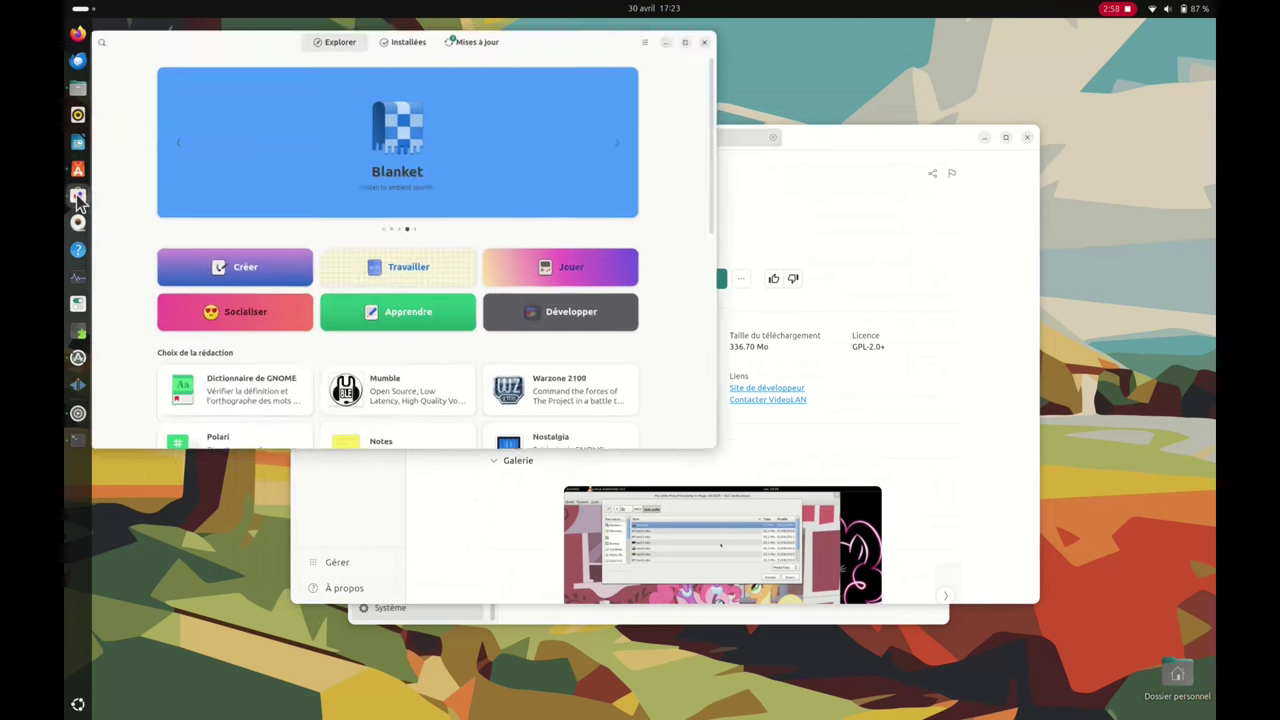
left_click_drag(625, 40, 857, 135)
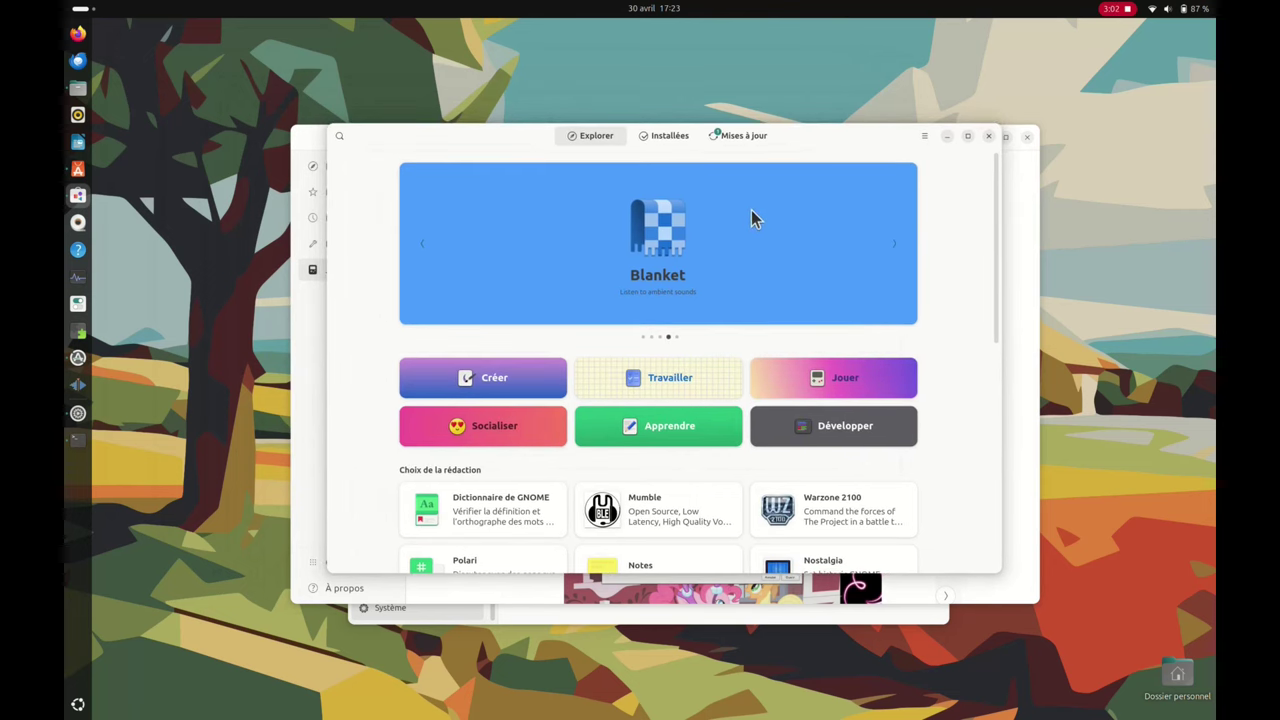
left_click(750, 142)
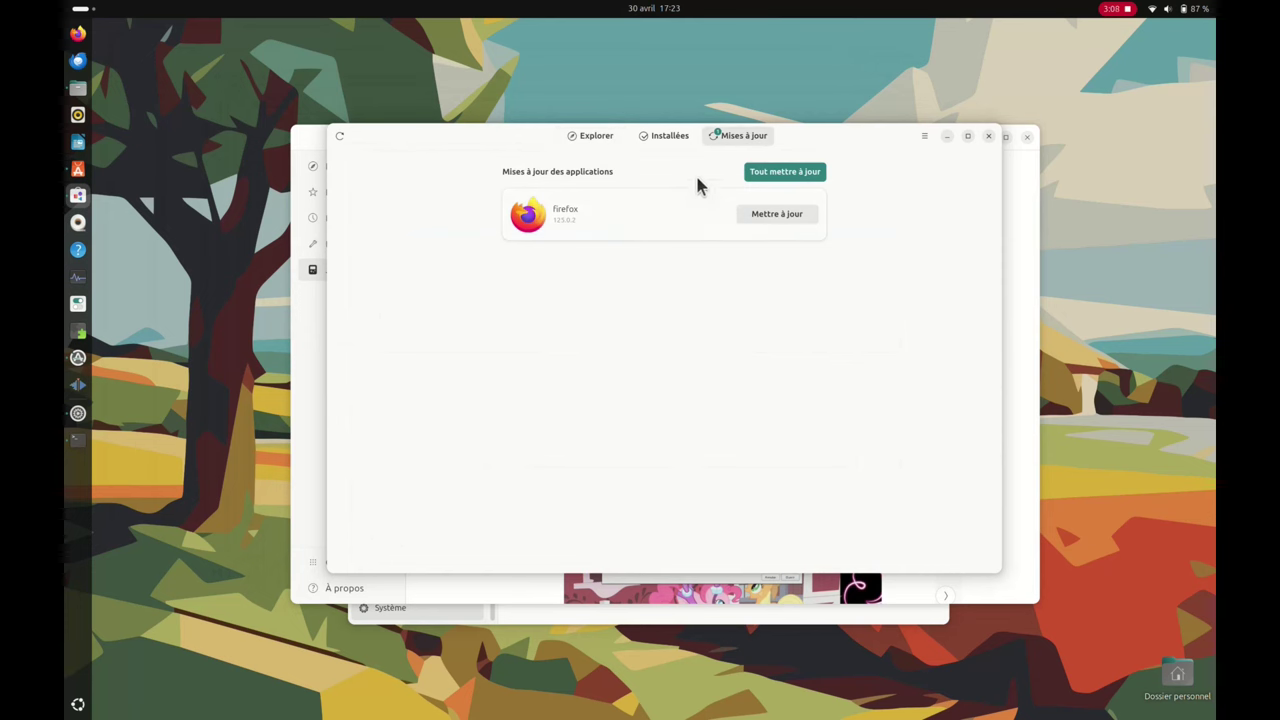
left_click(587, 139)
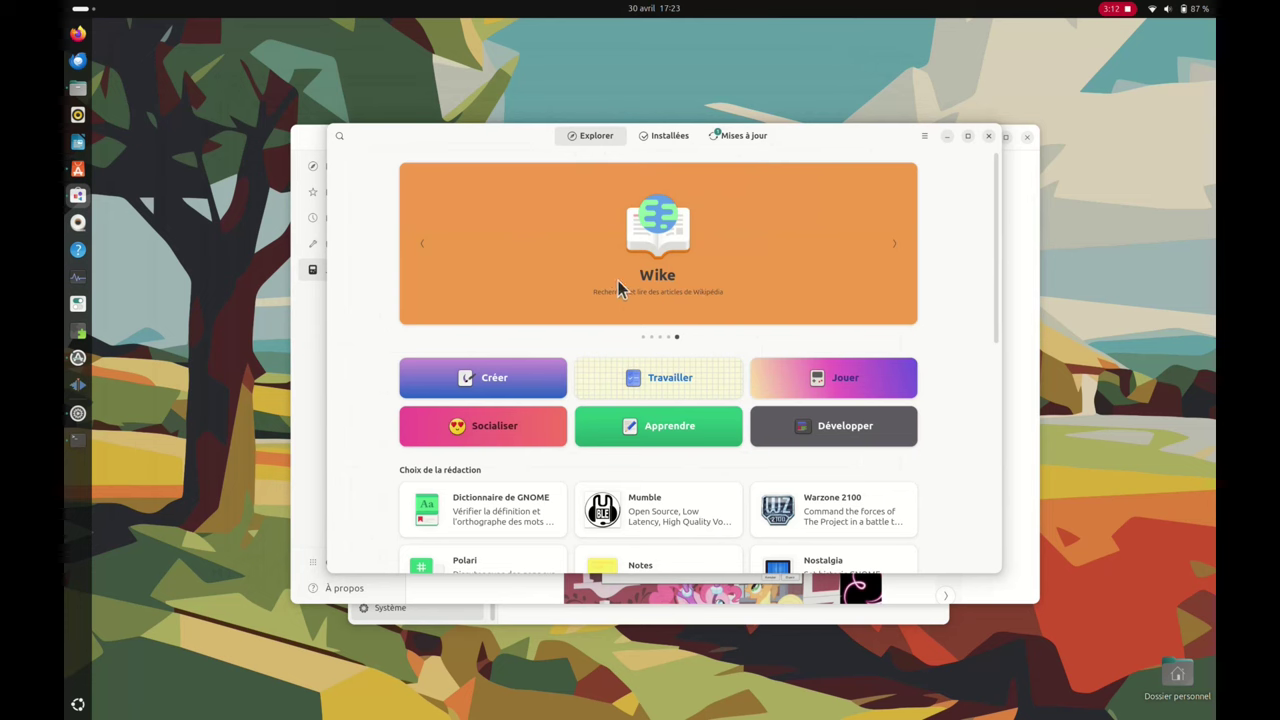
Browse the list of installed applications on the Installées page and return to the Explorer page
left_click(671, 141)
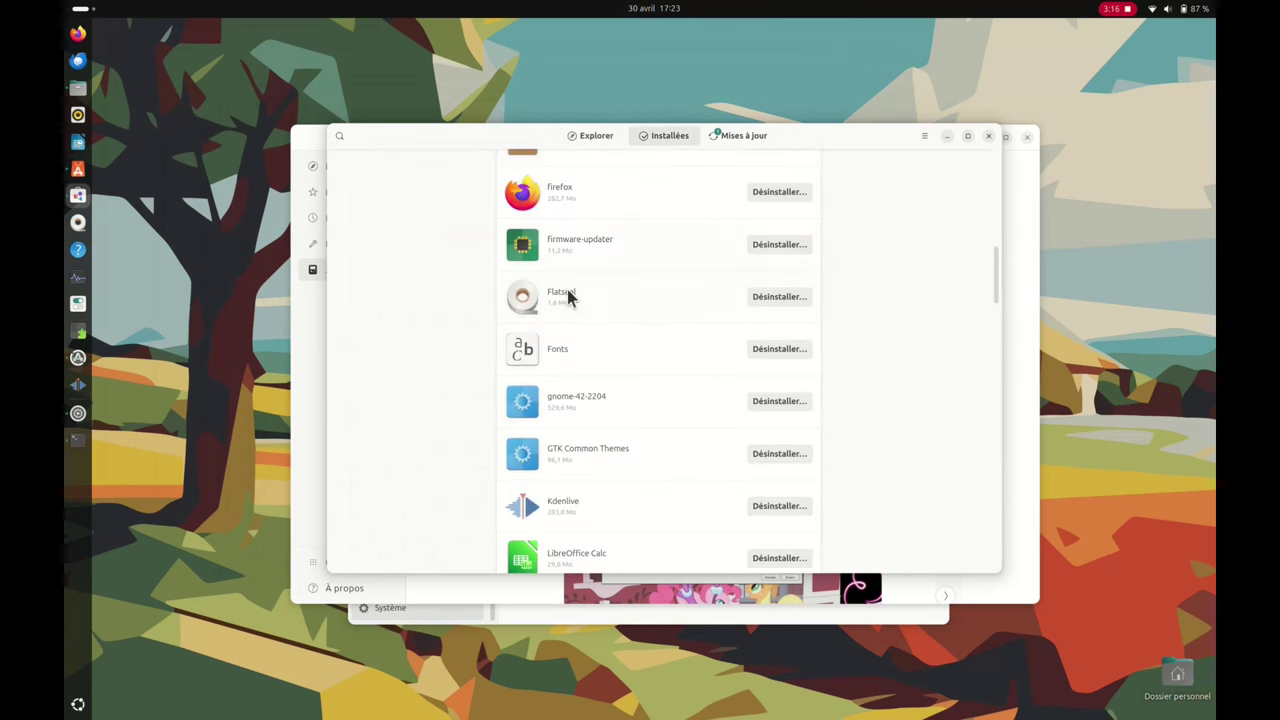
scroll(580, 350, "down", 2)
scroll(573, 363, "down", 1)
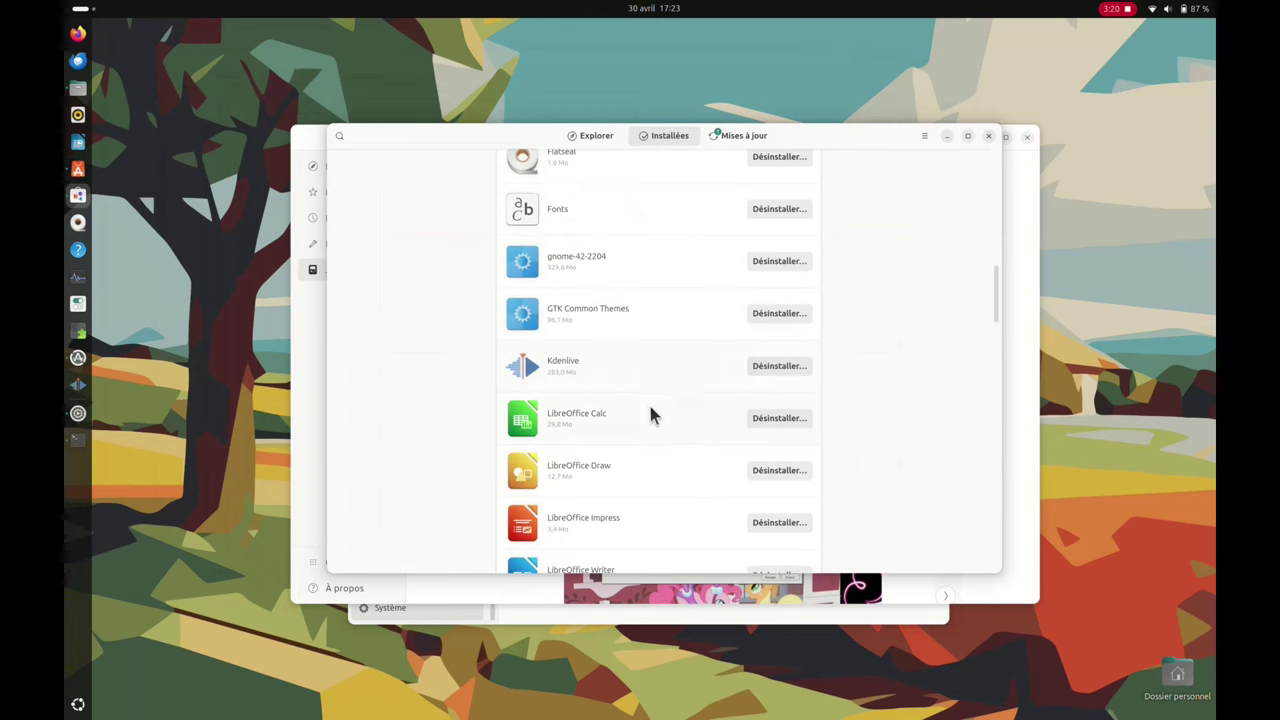
scroll(650, 416, "down", 3)
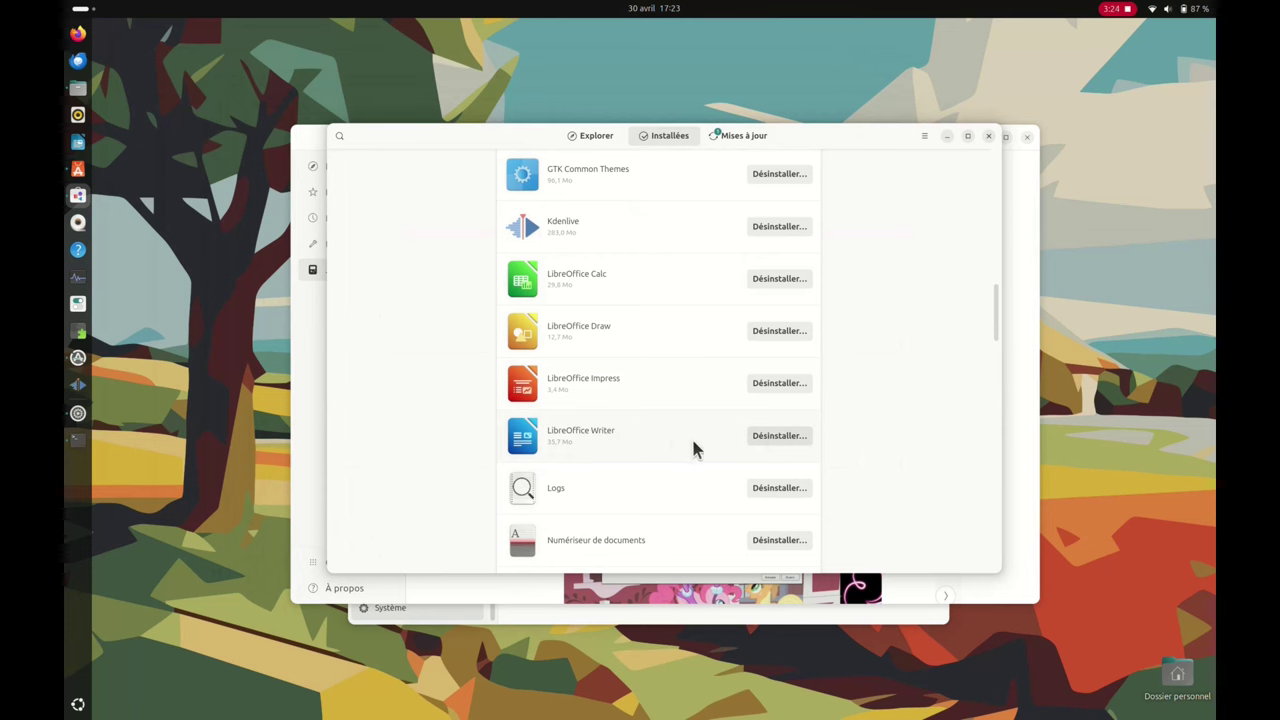
scroll(680, 446, "up", 5)
scroll(650, 272, "up", 10)
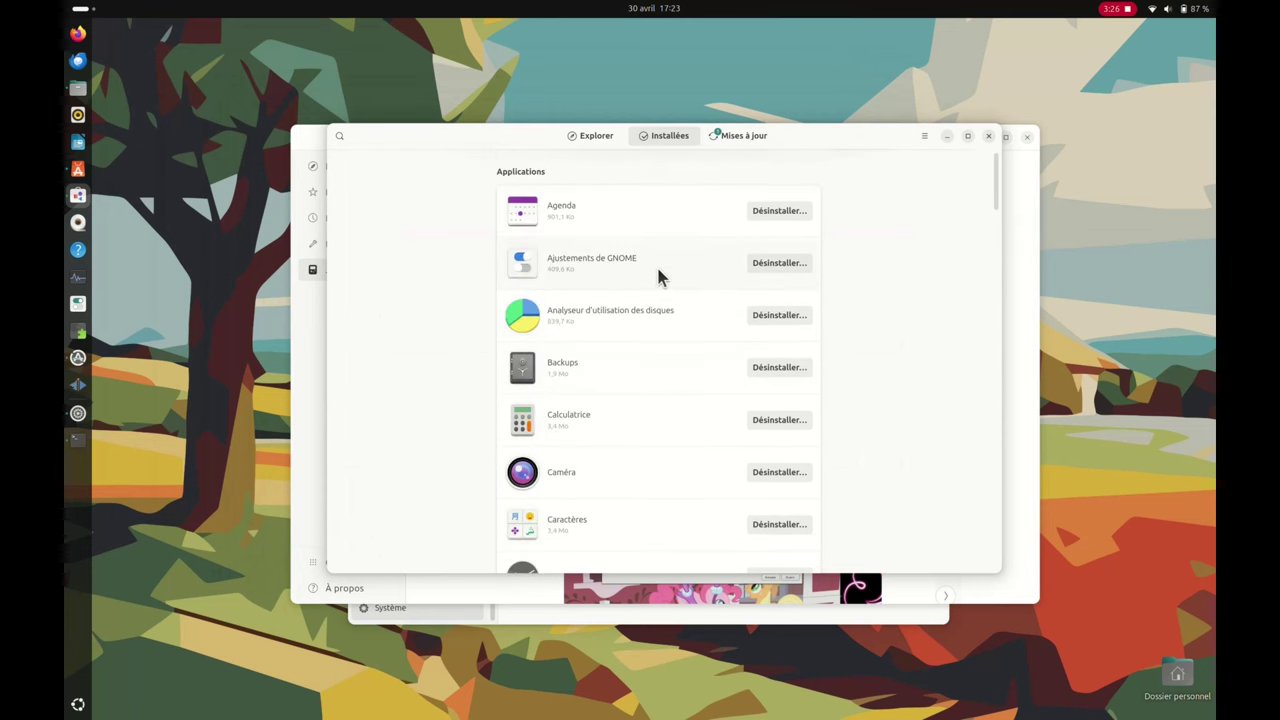
left_click(587, 139)
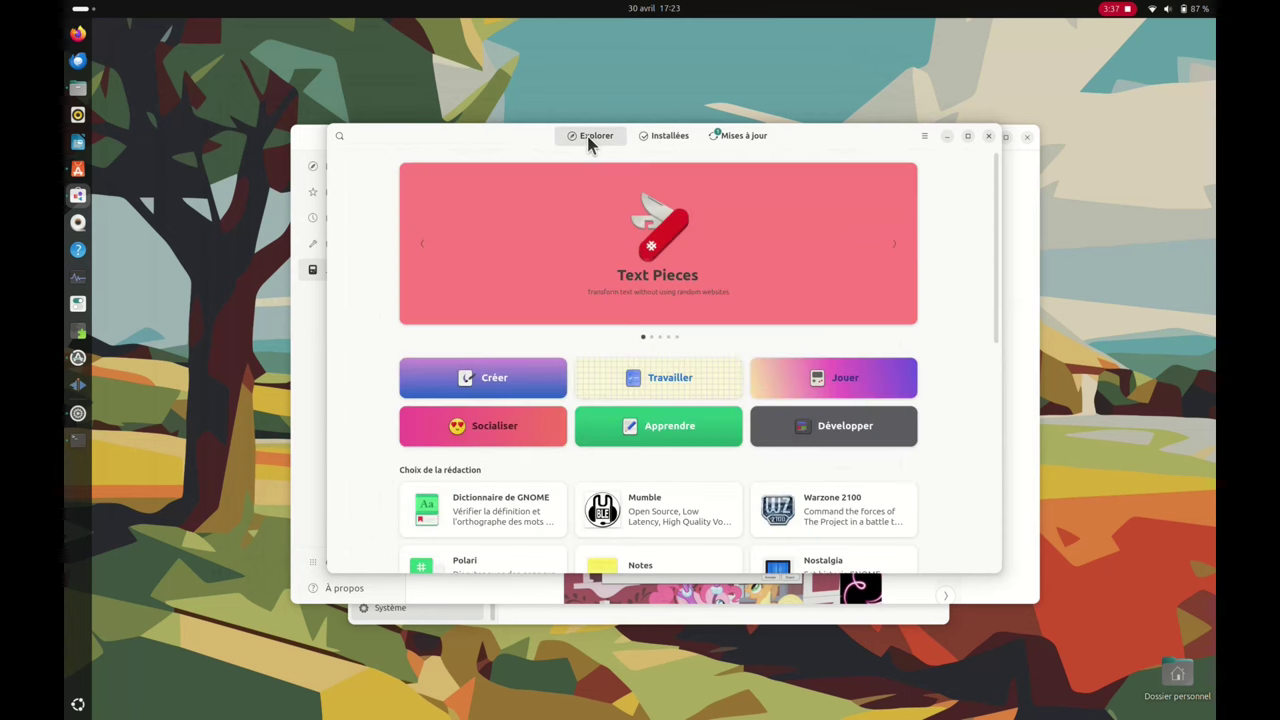
Search GNOME Software for vlc, view the package sources offered on the VLC page, and return to the results
type("vlc")
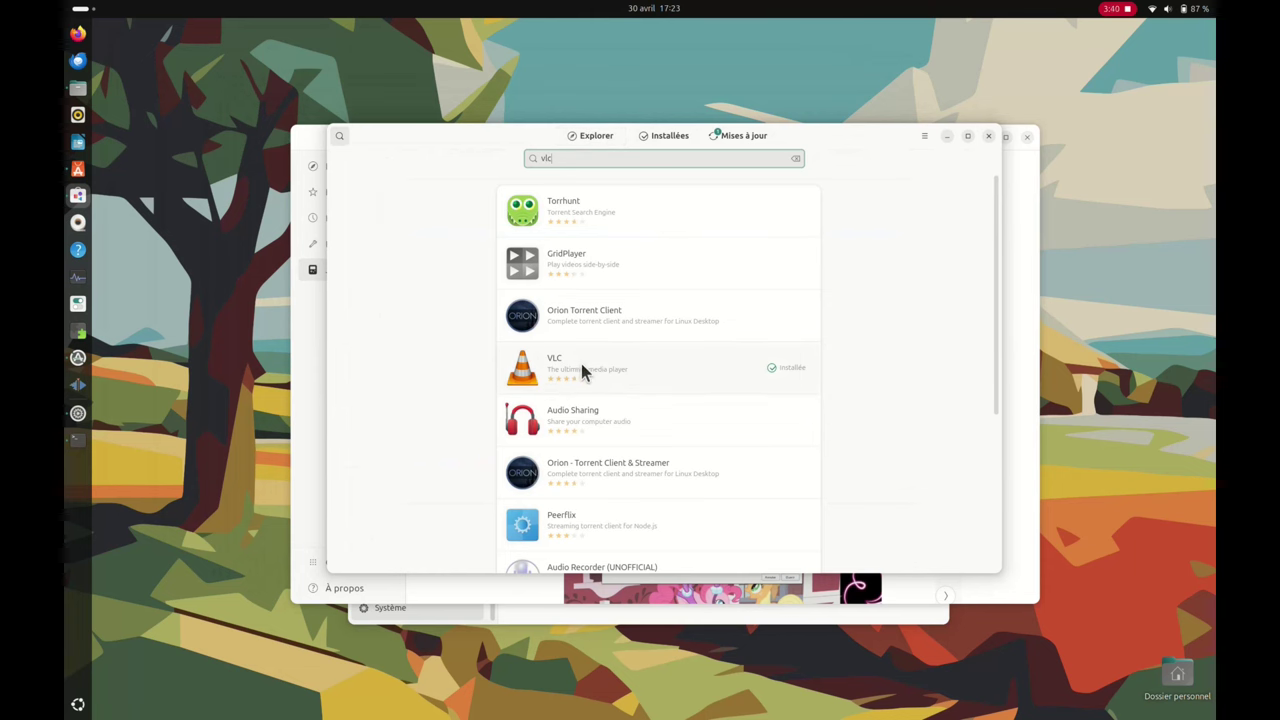
left_click(596, 372)
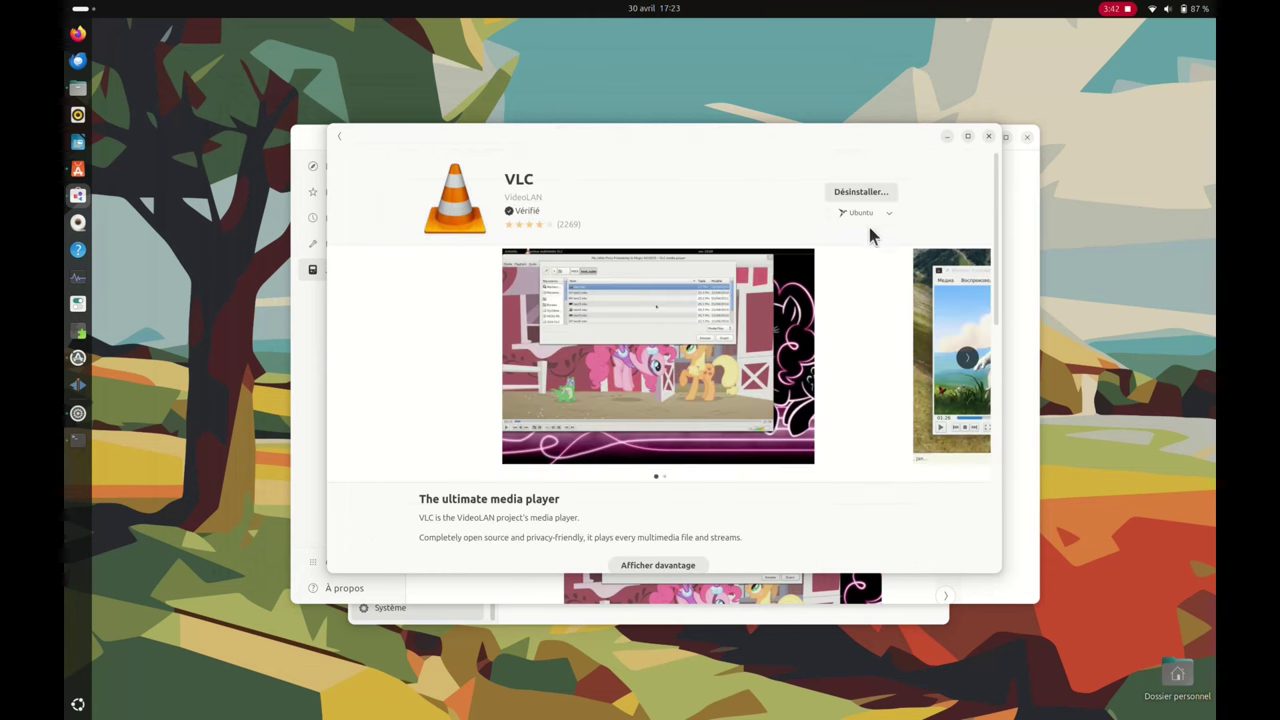
left_click(887, 215)
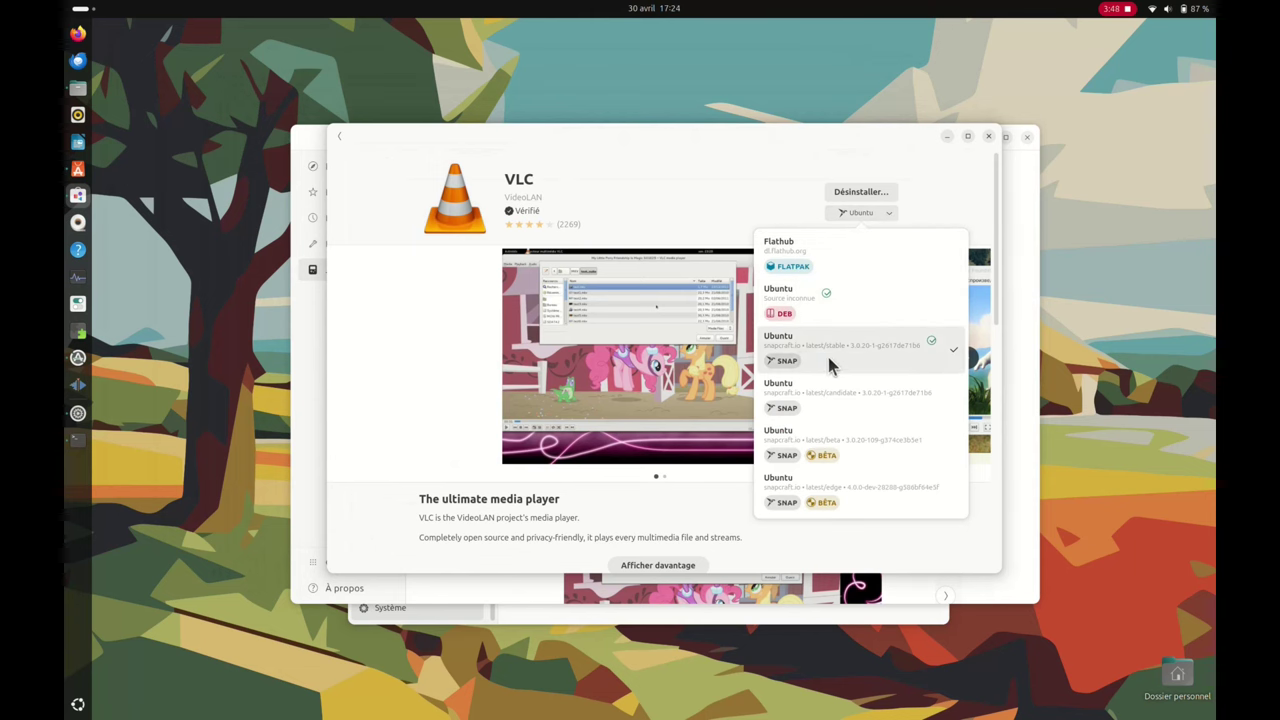
left_click(385, 140)
left_click(339, 140)
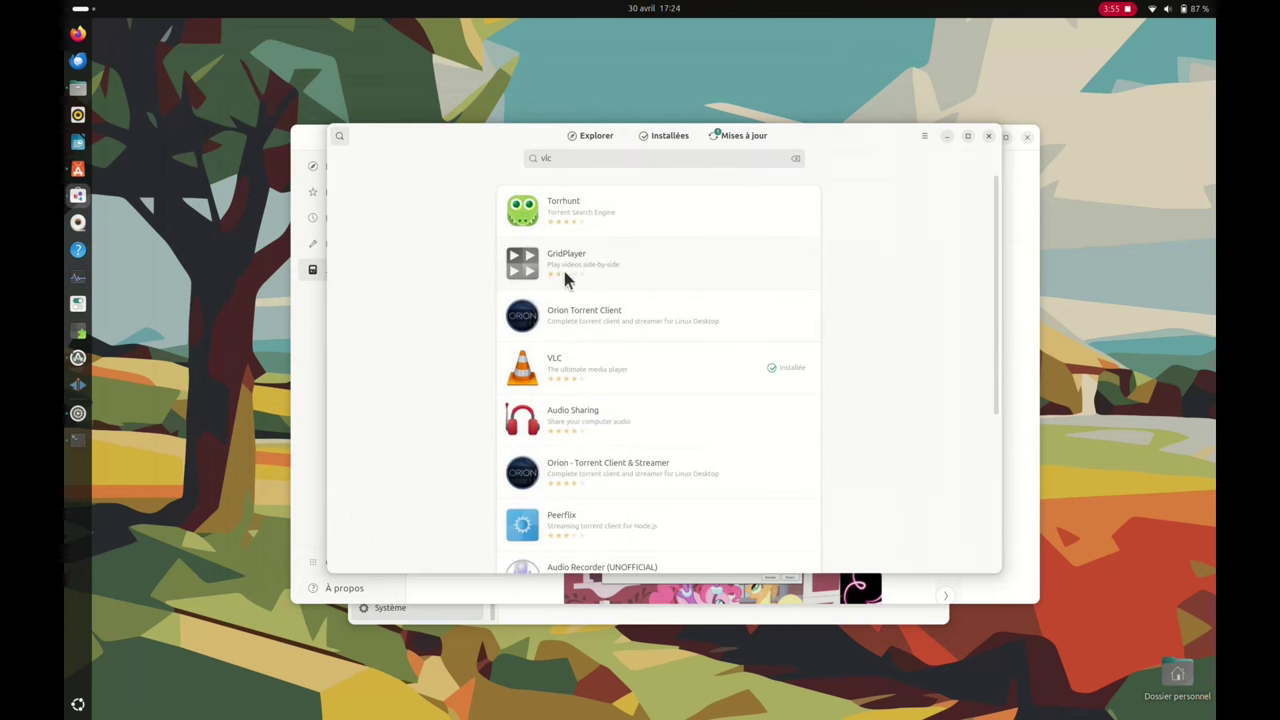
scroll(585, 343, "down", 5)
Search for clementine from the Activities overview
left_click(83, 10)
left_click(619, 43)
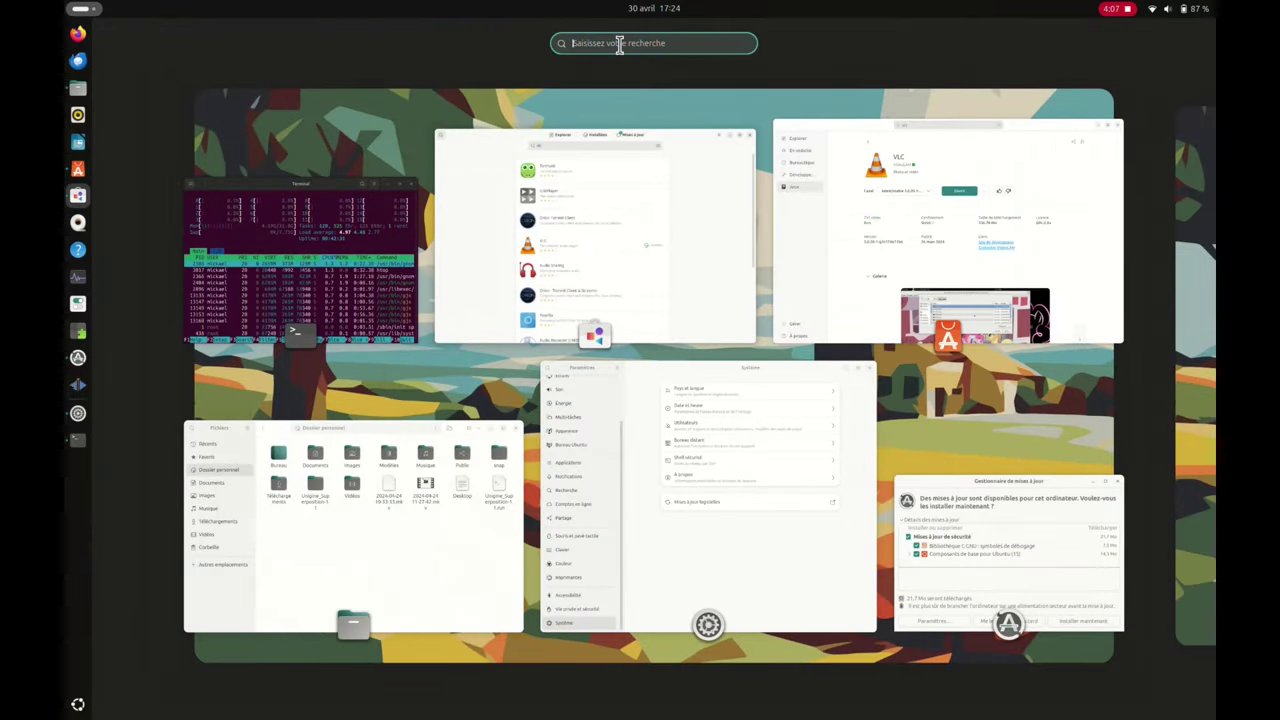
type("clementine")
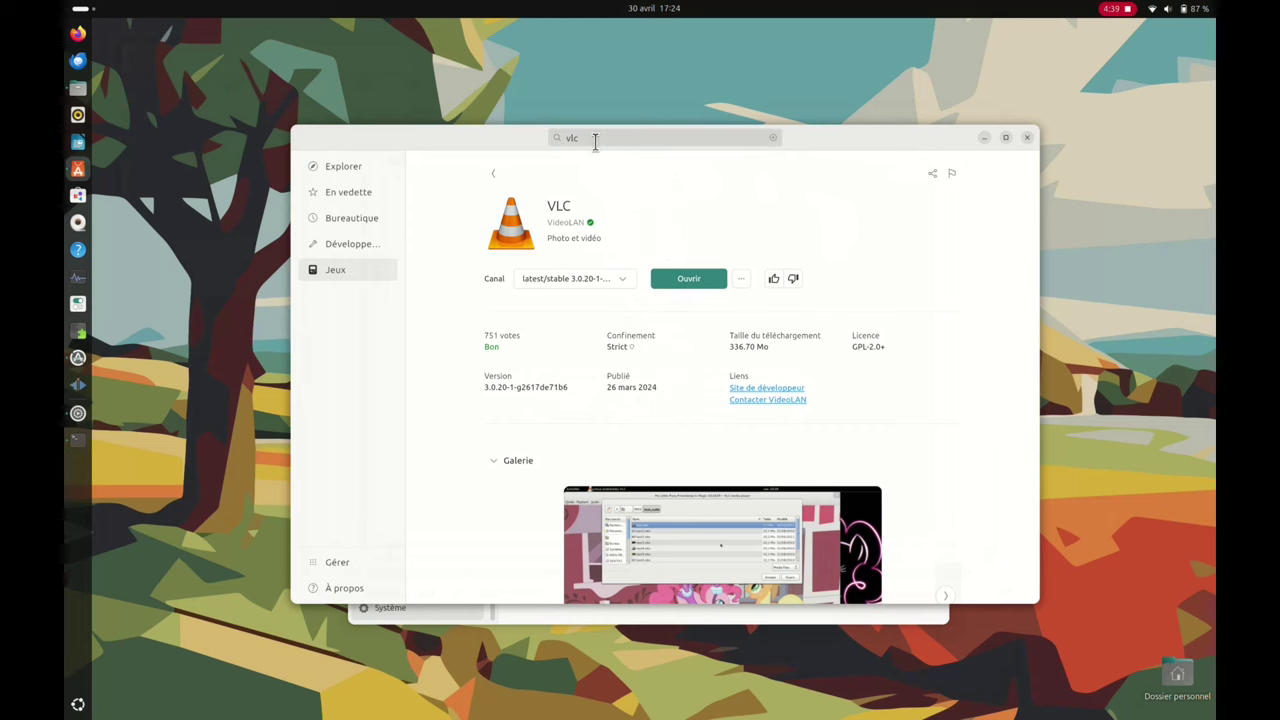
Switch to App Center and search it for clementine
left_click(595, 138)
type("clemn")
key("BackSpace")
type("entine")
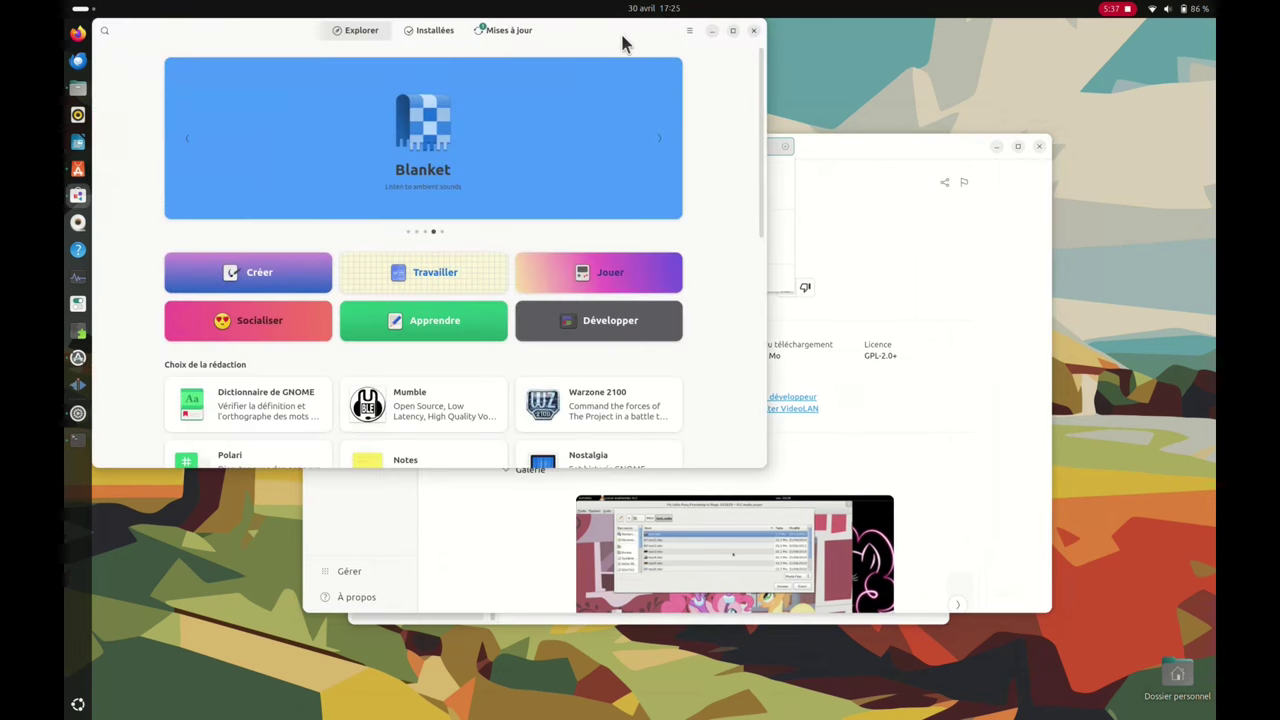
Move the GNOME Software window toward the middle of the desktop and search its catalogue for clementine
left_click_drag(620, 42, 808, 151)
type("c")
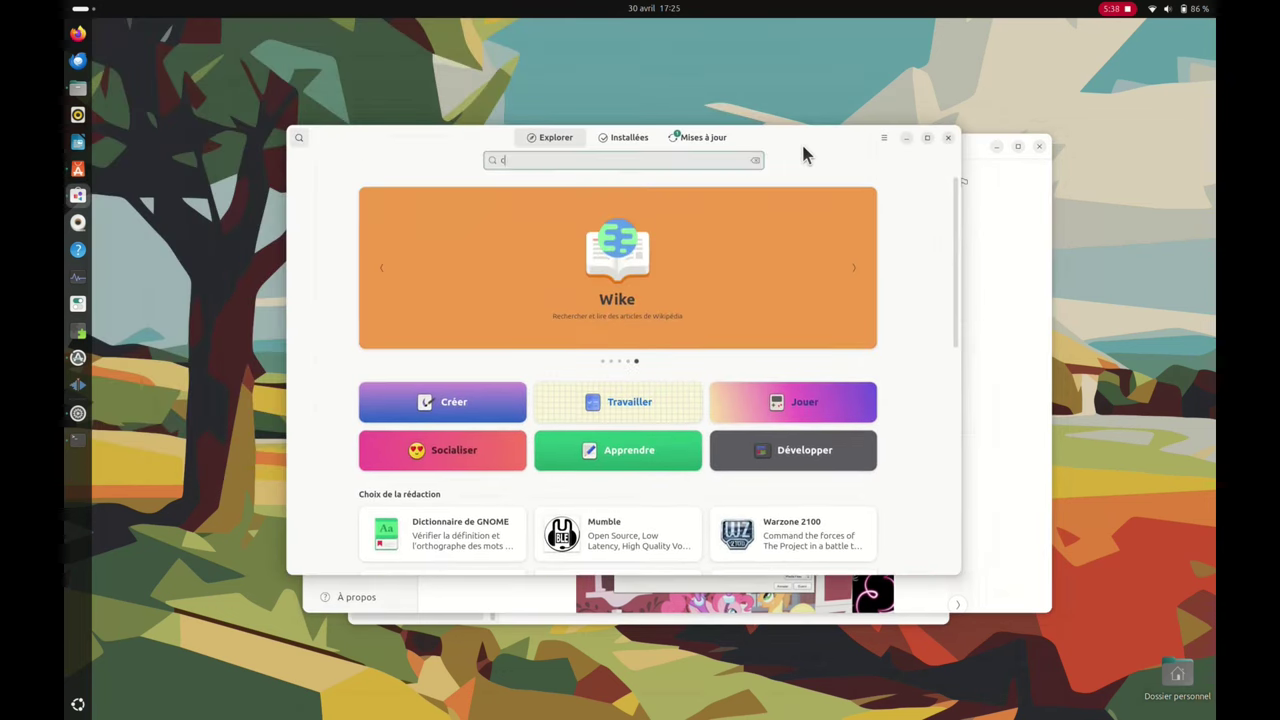
type("lementine")
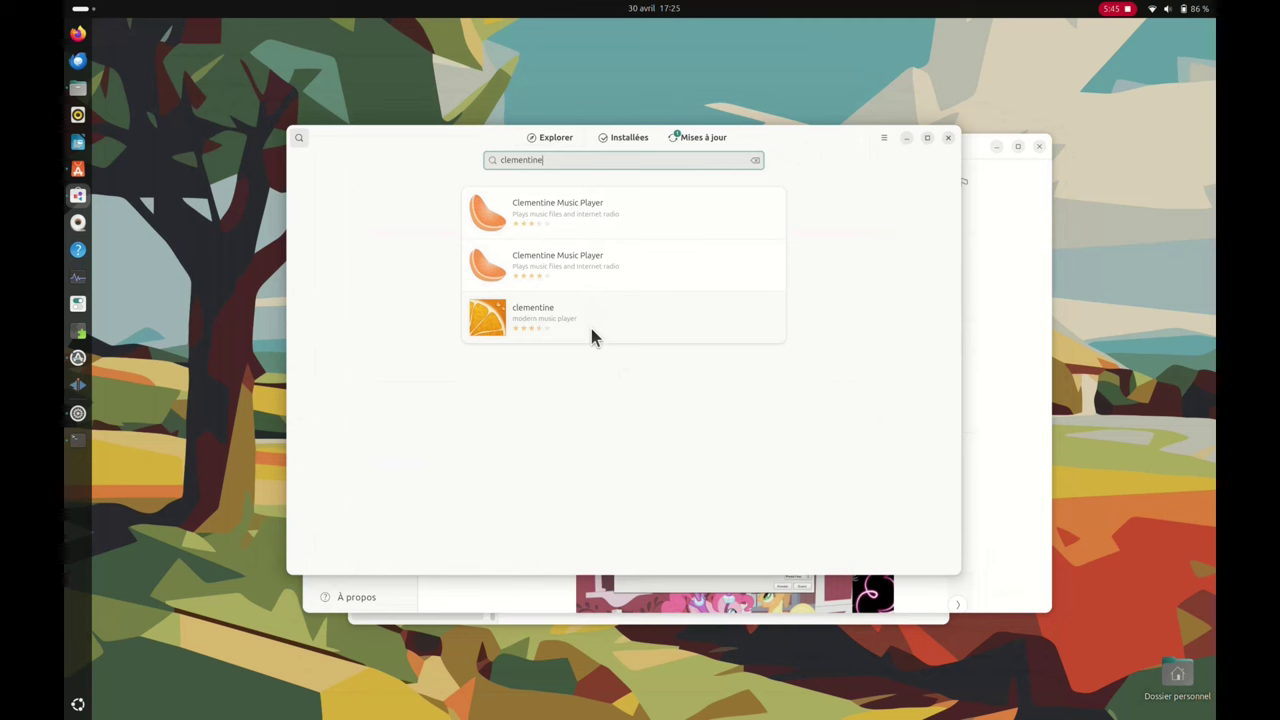
Switch to Firefox, load the Libre à Quimperlé blog, and open the Flatpak tutorial from its Tutoriels page
left_click(79, 35)
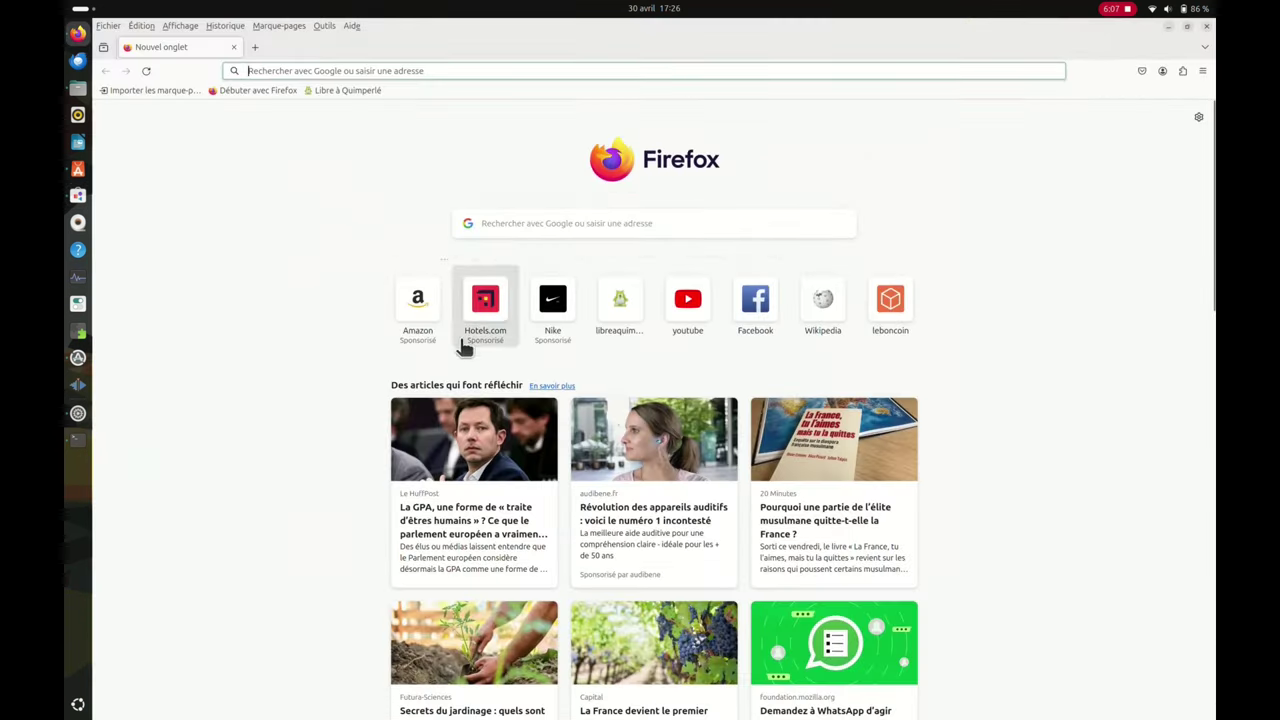
left_click(620, 314)
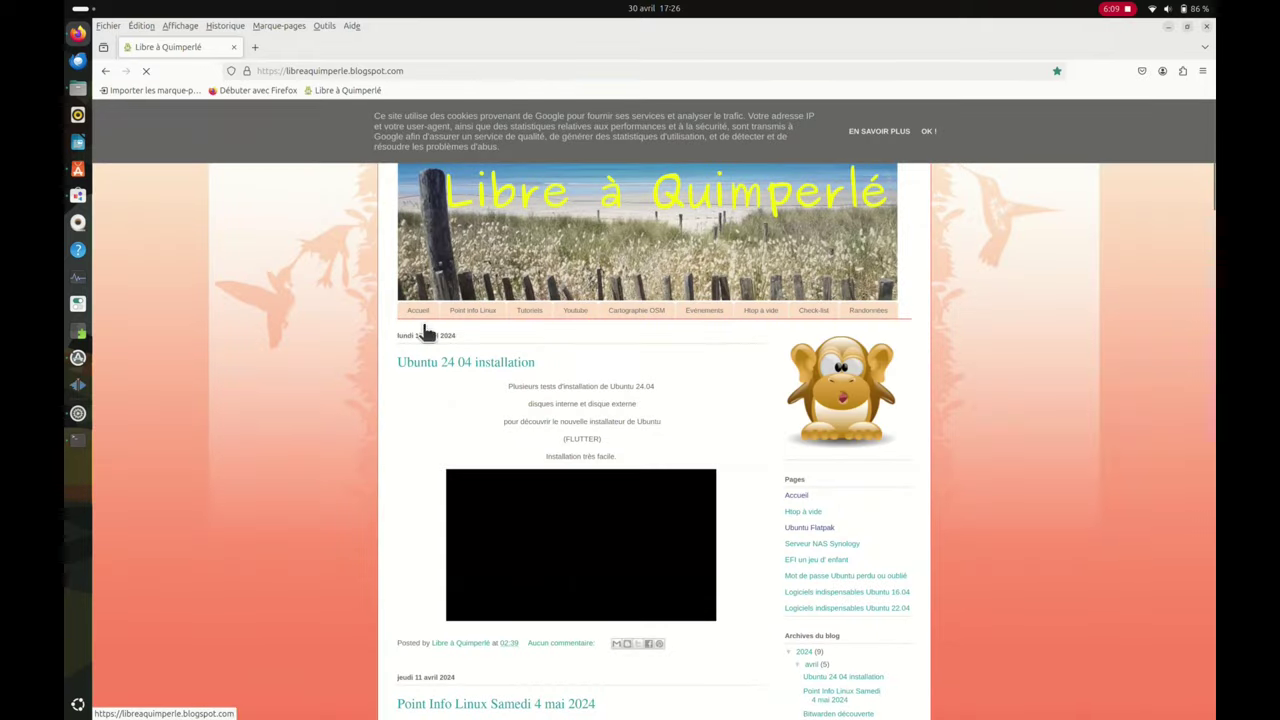
left_click(529, 316)
scroll(456, 402, "down", 3)
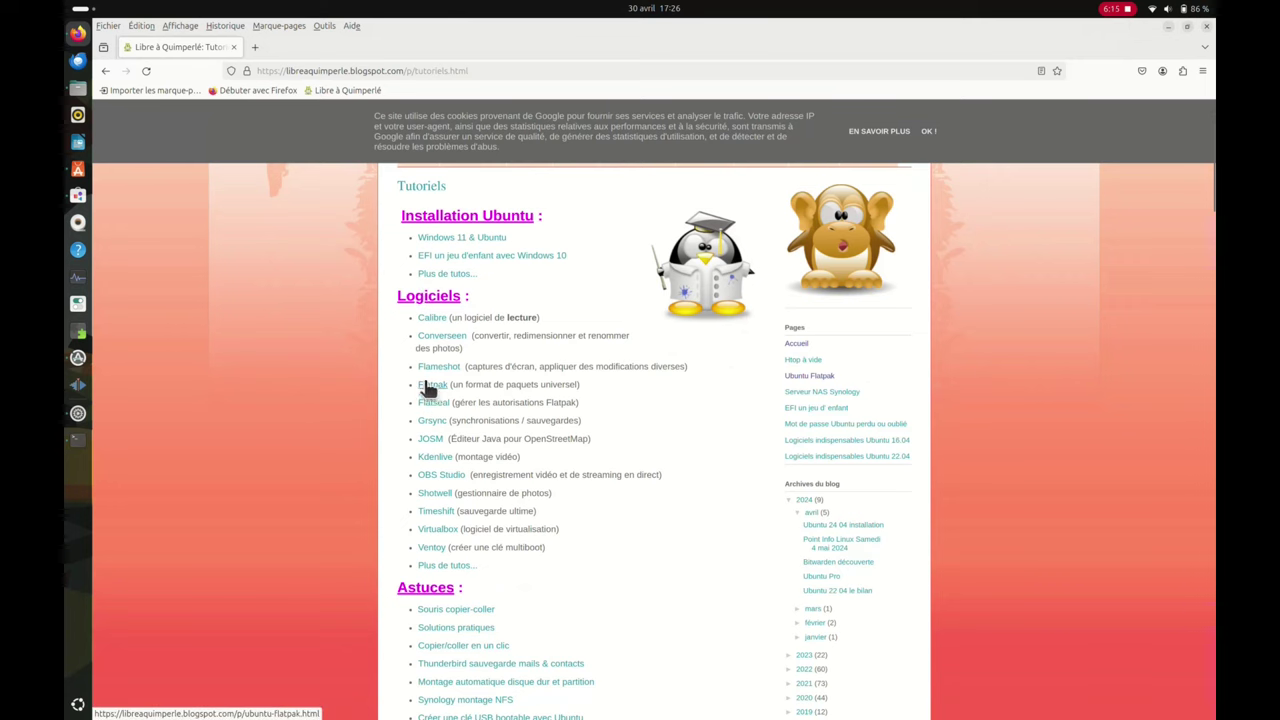
left_click(430, 390)
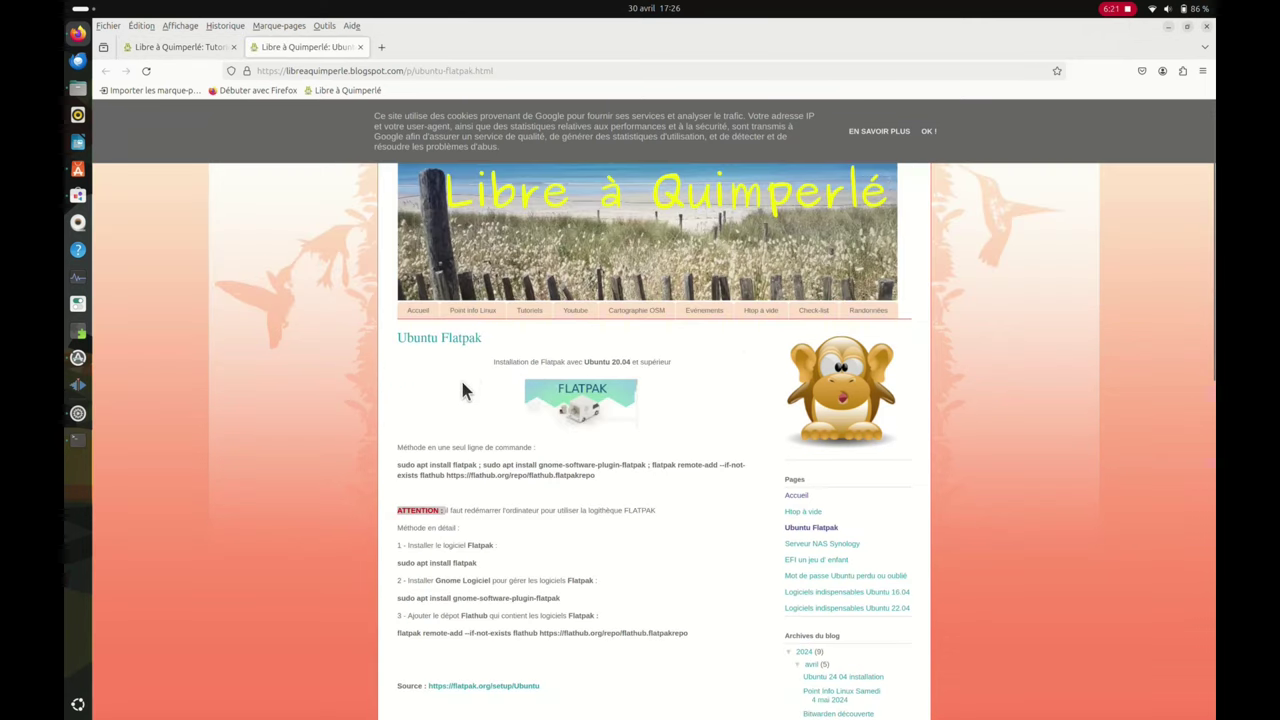
Copy the tutorial's one-line Flatpak installation command, run it in a new terminal with the account password, and close the terminal
triple_click(397, 466)
key("ctrl+c")
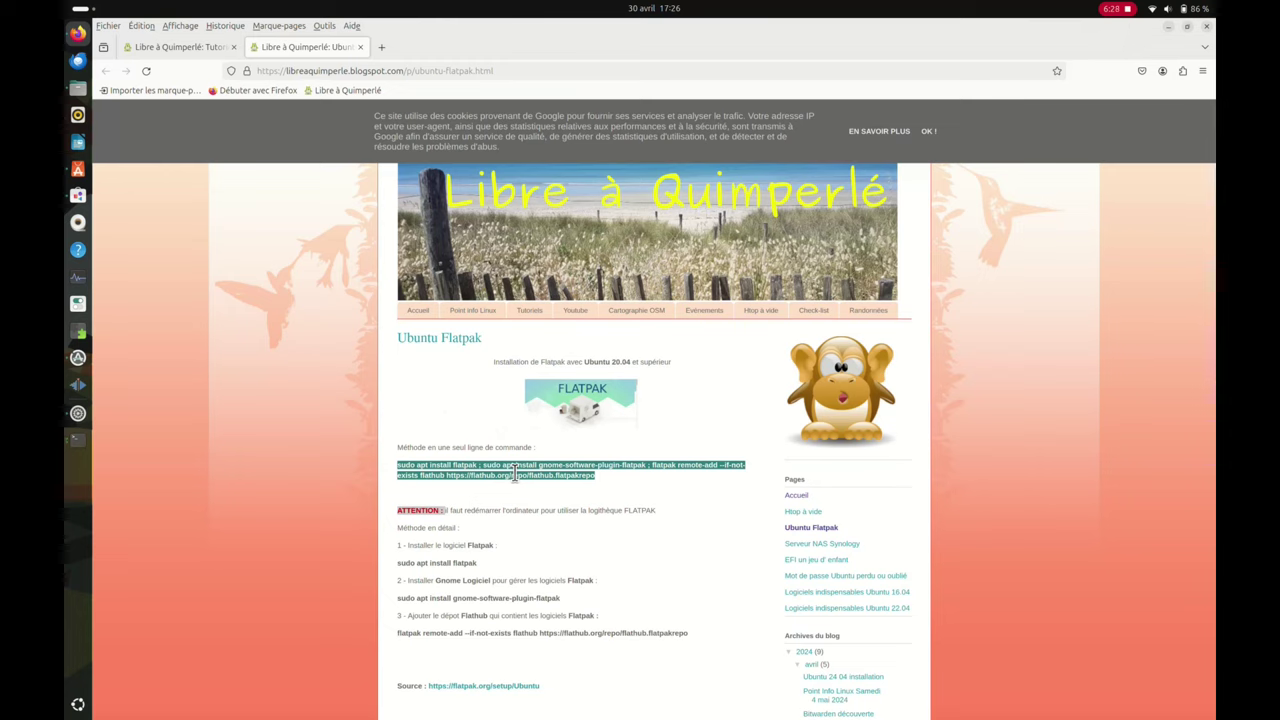
key("ctrl+alt+t")
key("ctrl+shift+v")
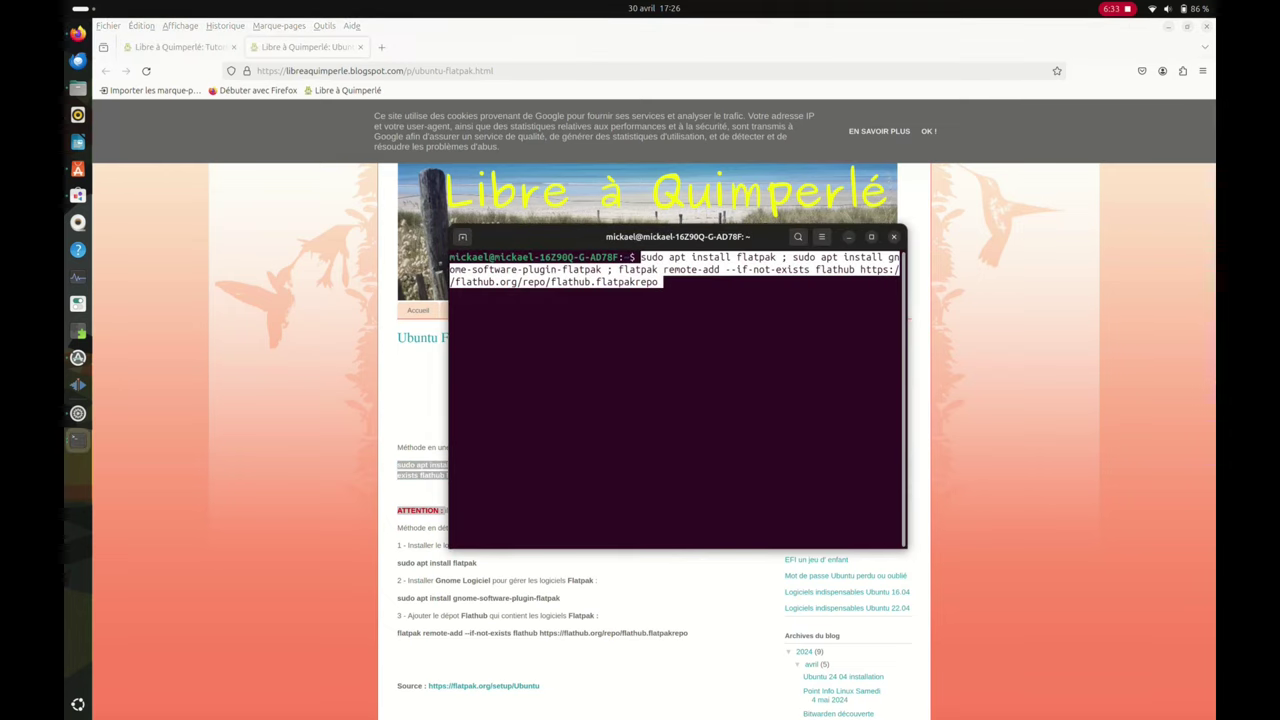
key("Return")
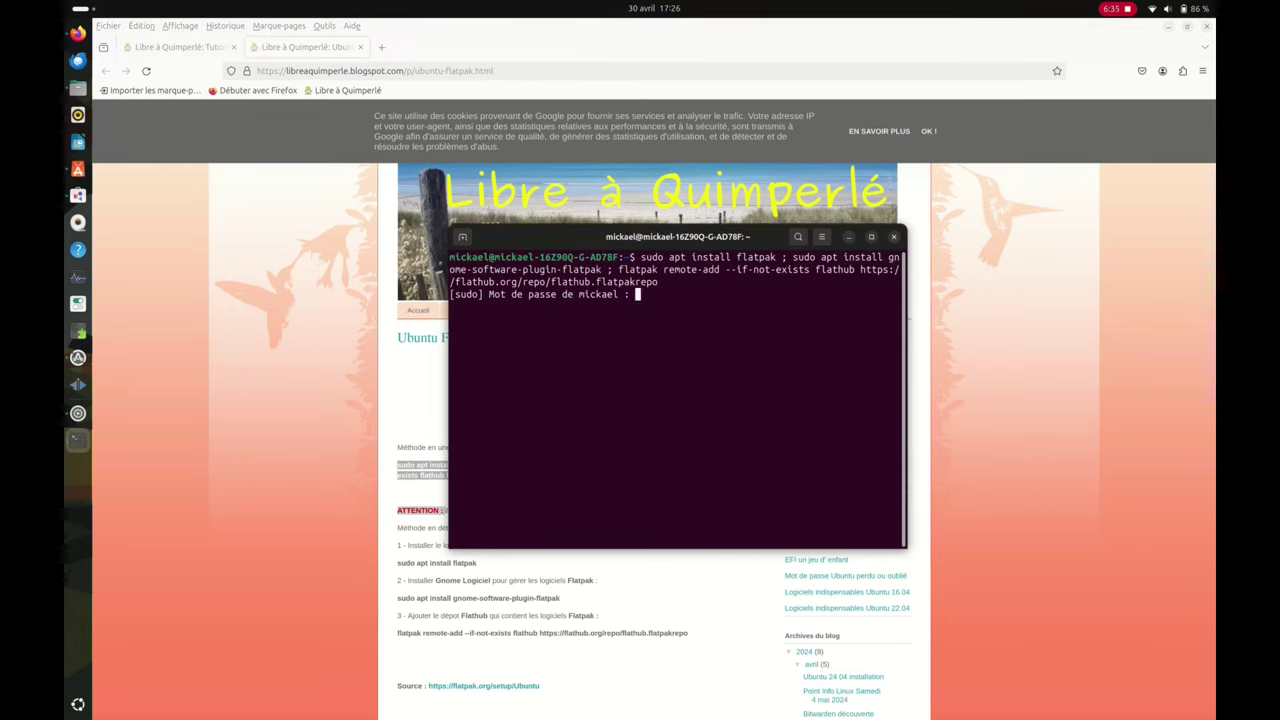
key("Return")
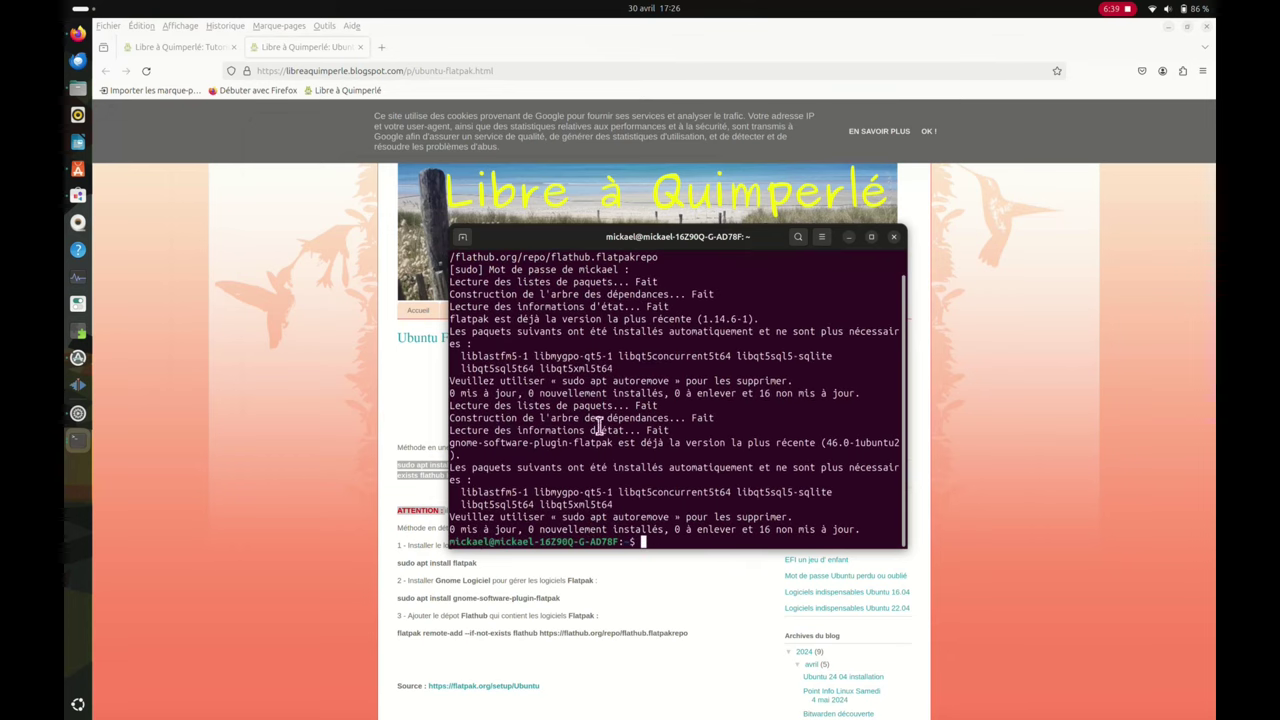
left_click(895, 239)
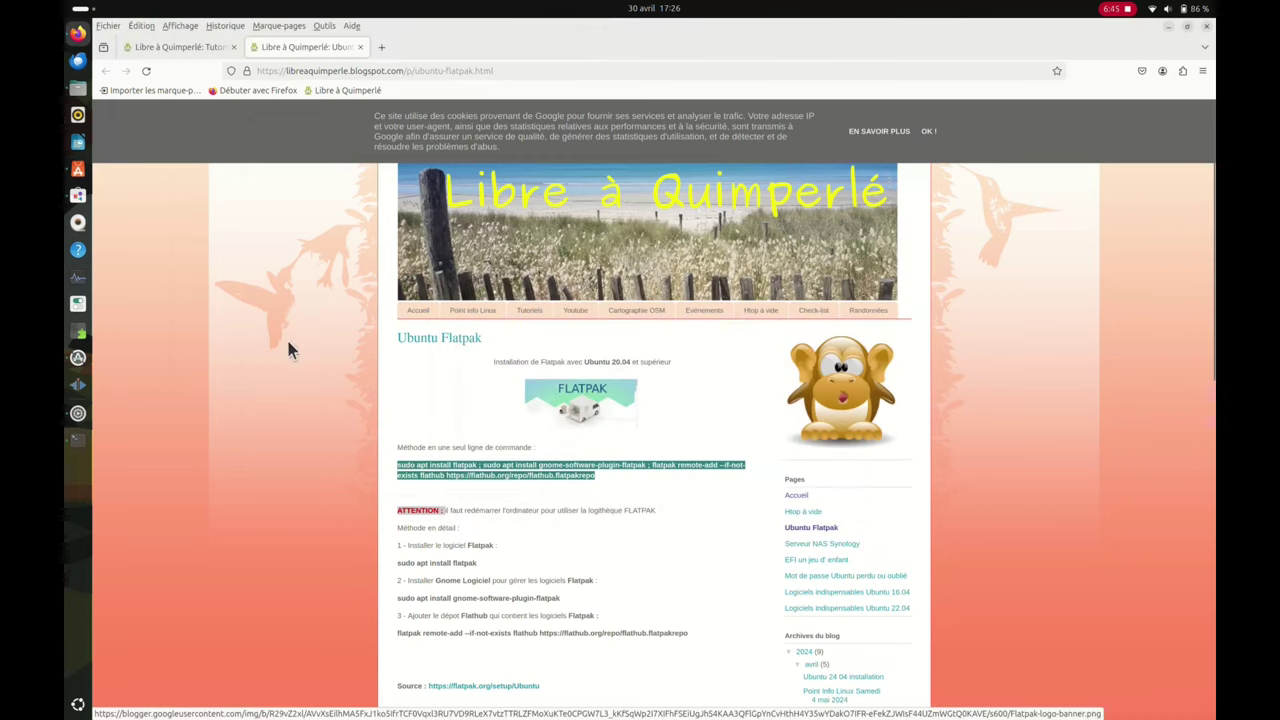
Bring GNOME Software back into view, switch to Flatseal, and view Kdenlive's Flatpak permissions
left_click(78, 196)
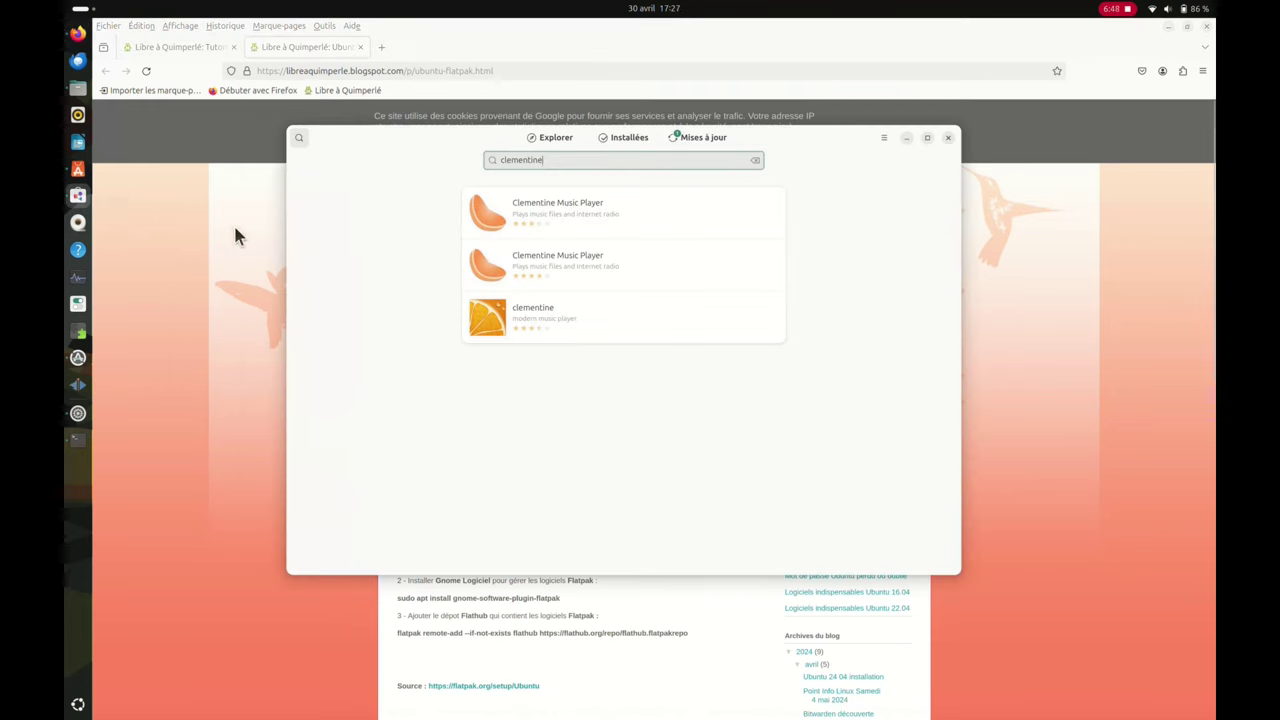
left_click(80, 224)
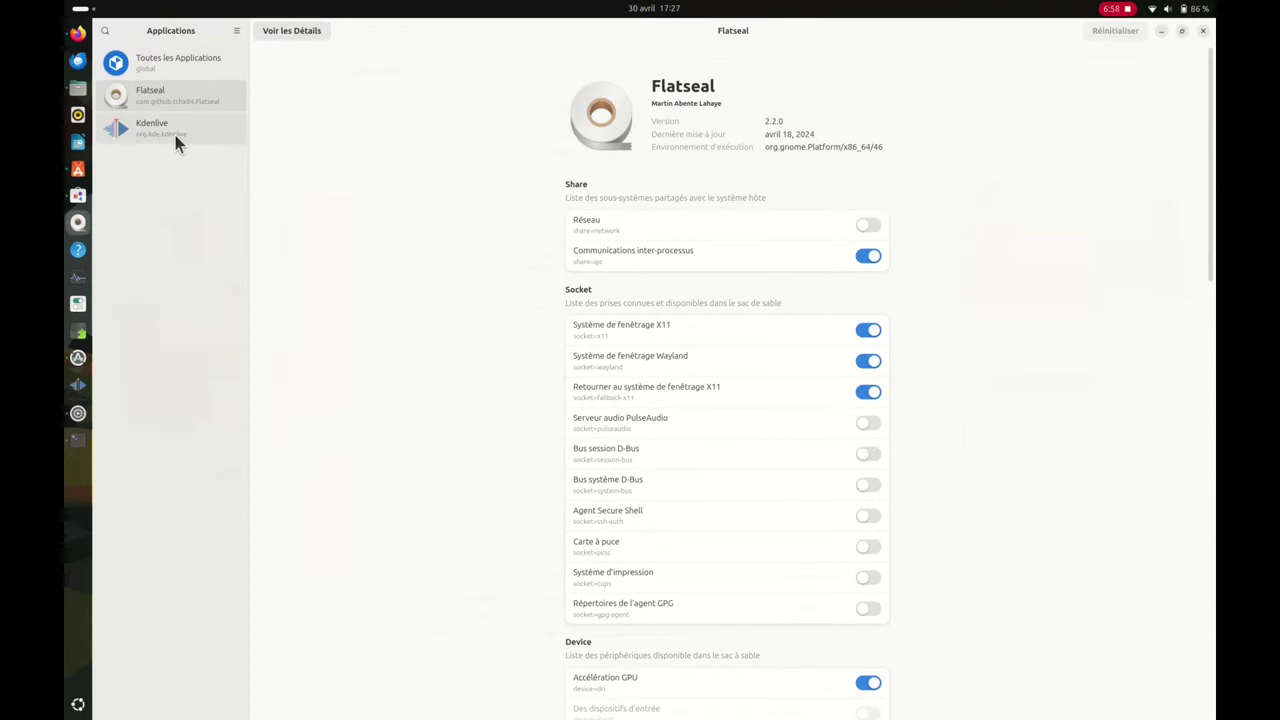
left_click(150, 141)
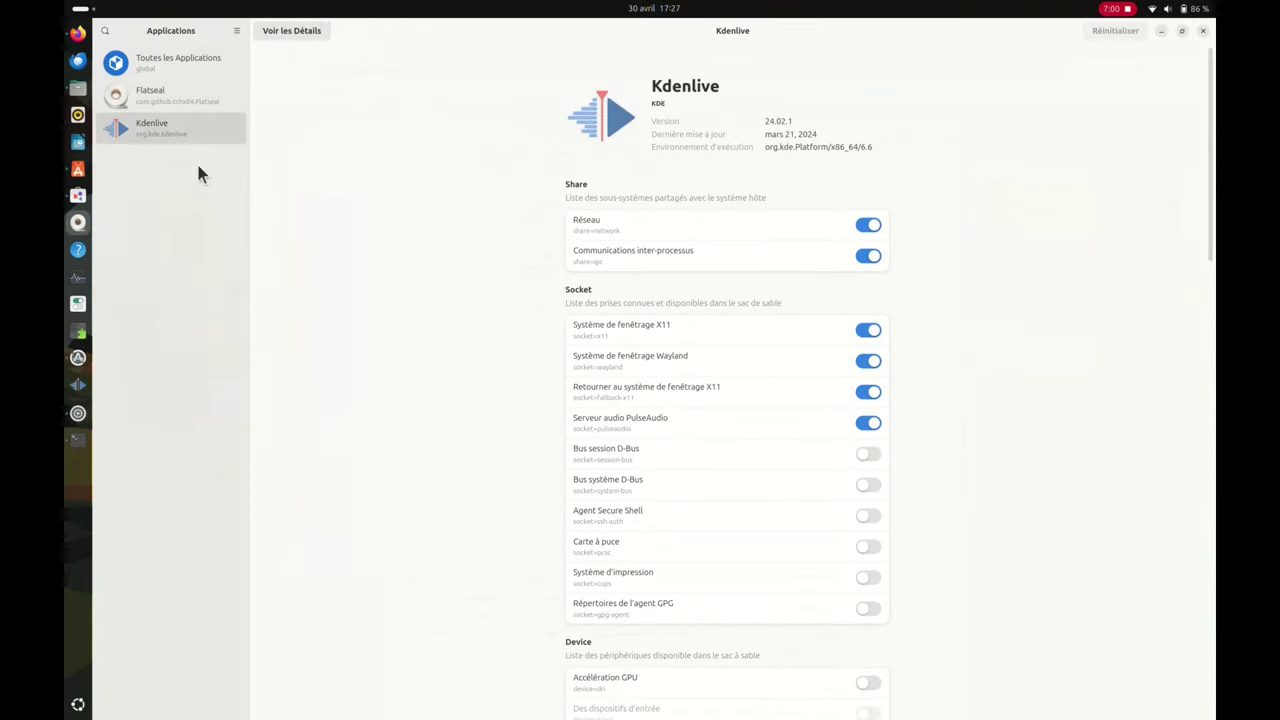
Look through the rest of Kdenlive's Flatpak permissions, including its Filesystem, Persistent and Environment sections
scroll(842, 302, "down", 12)
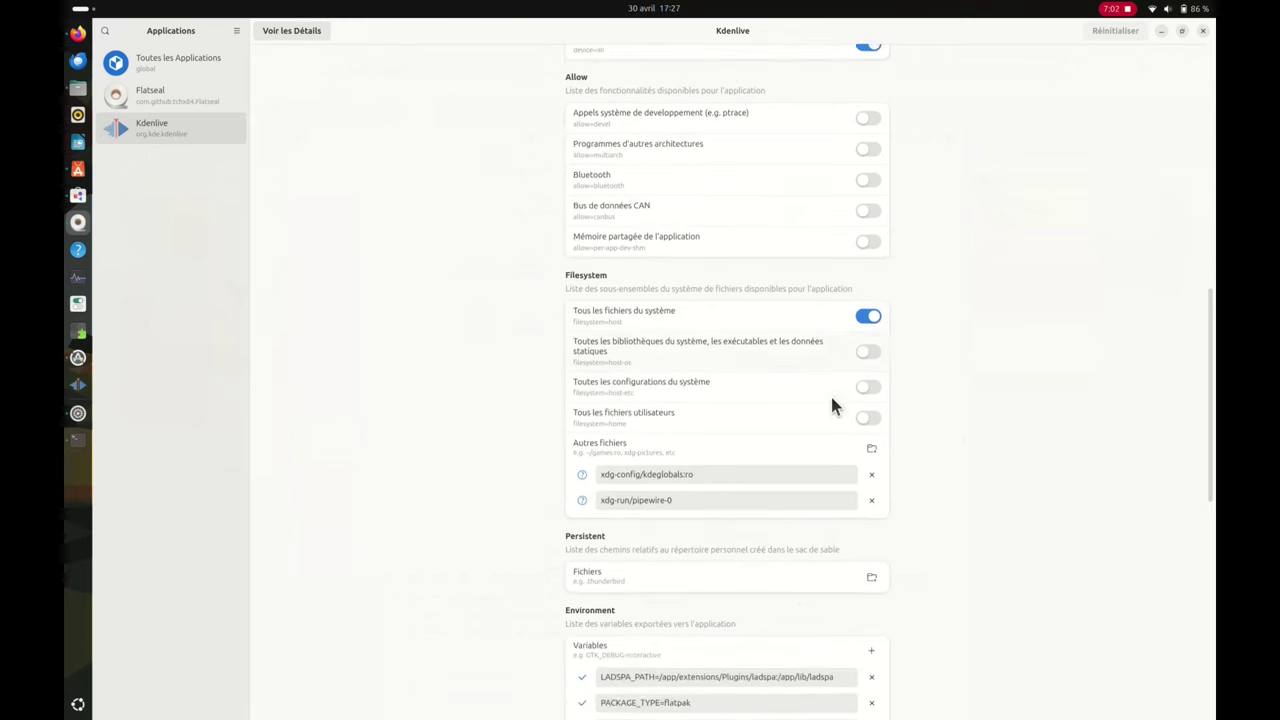
scroll(841, 396, "up", 12)
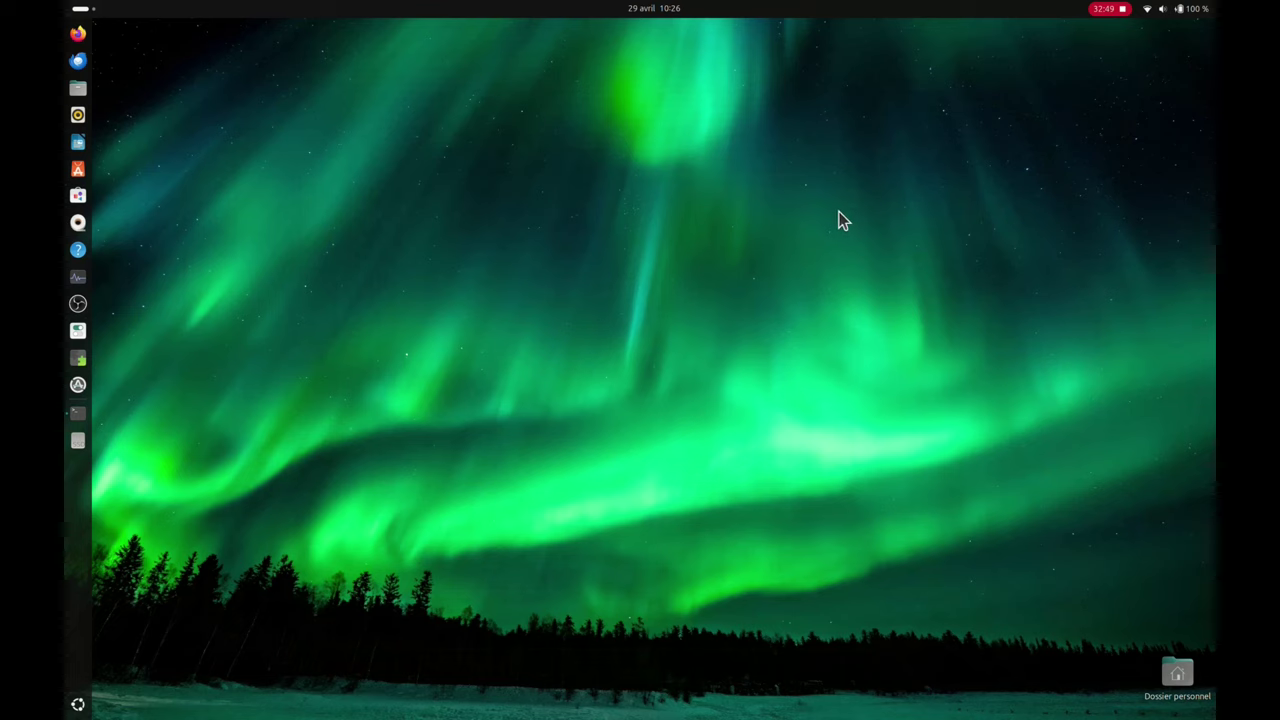
Open Ajustements, place its window near the middle of the desktop, and review its Polices, Apparence and Son pages
left_click(78, 332)
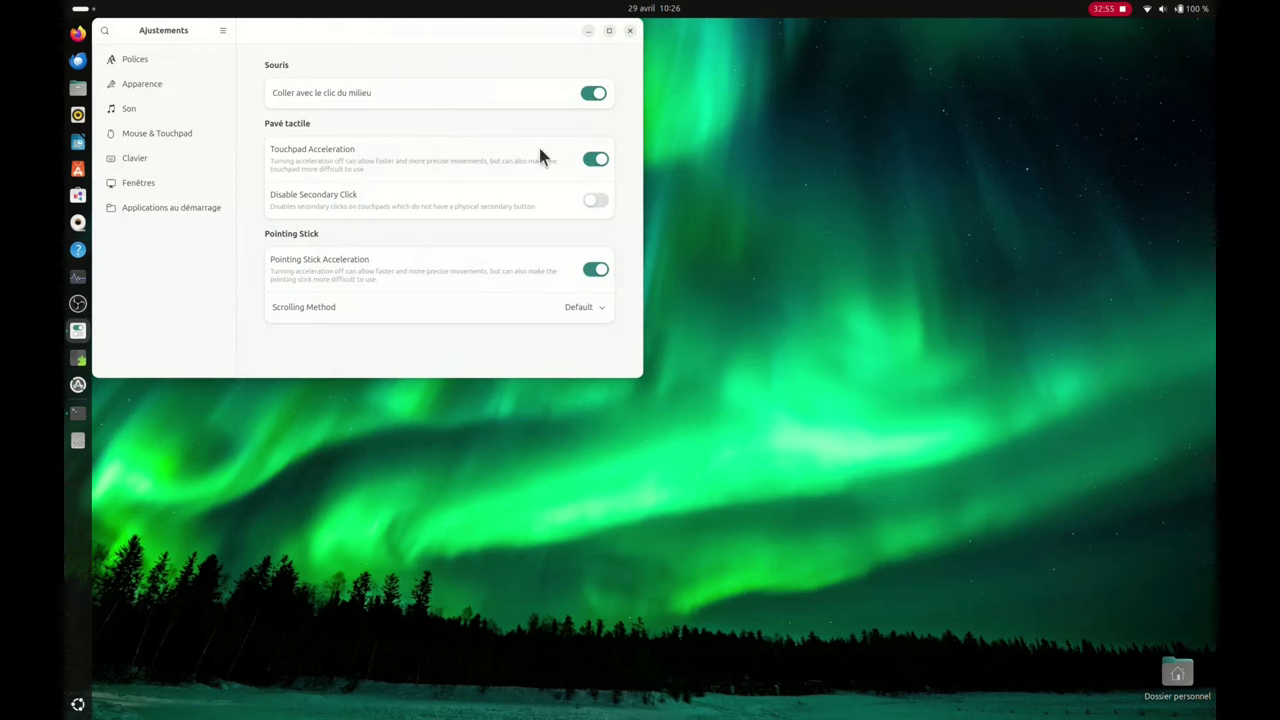
left_click_drag(491, 34, 805, 139)
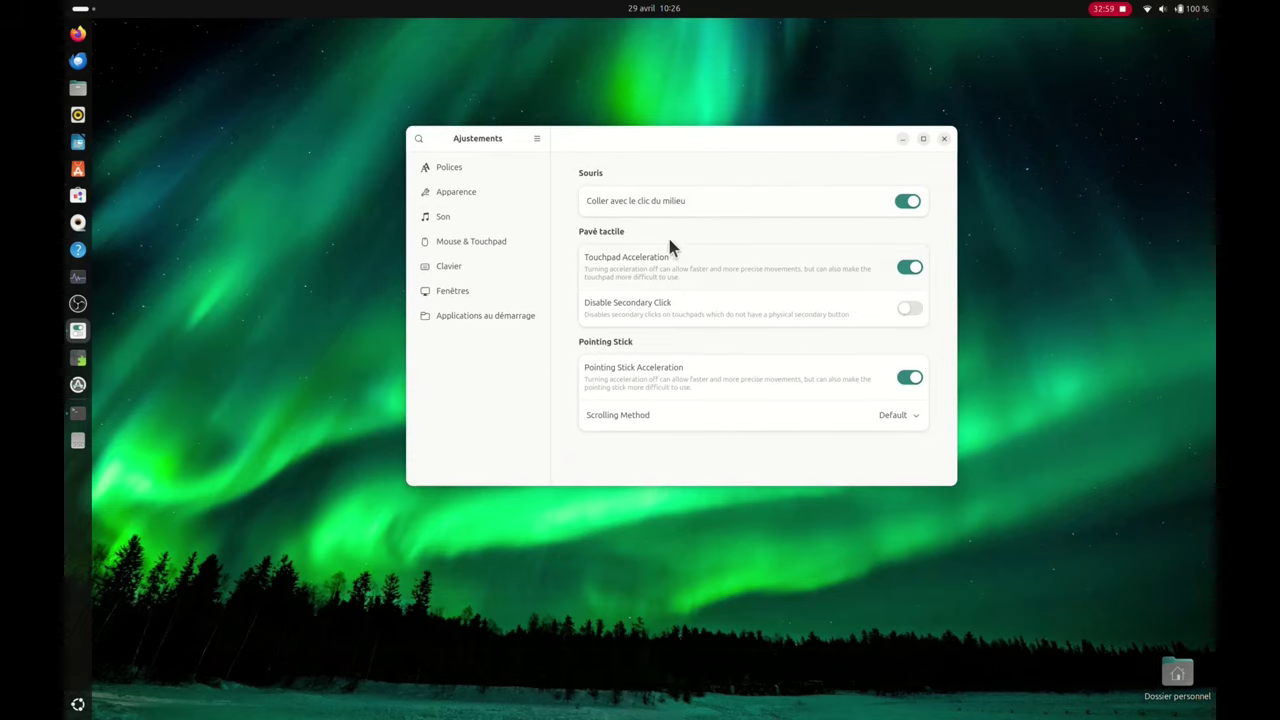
left_click(496, 166)
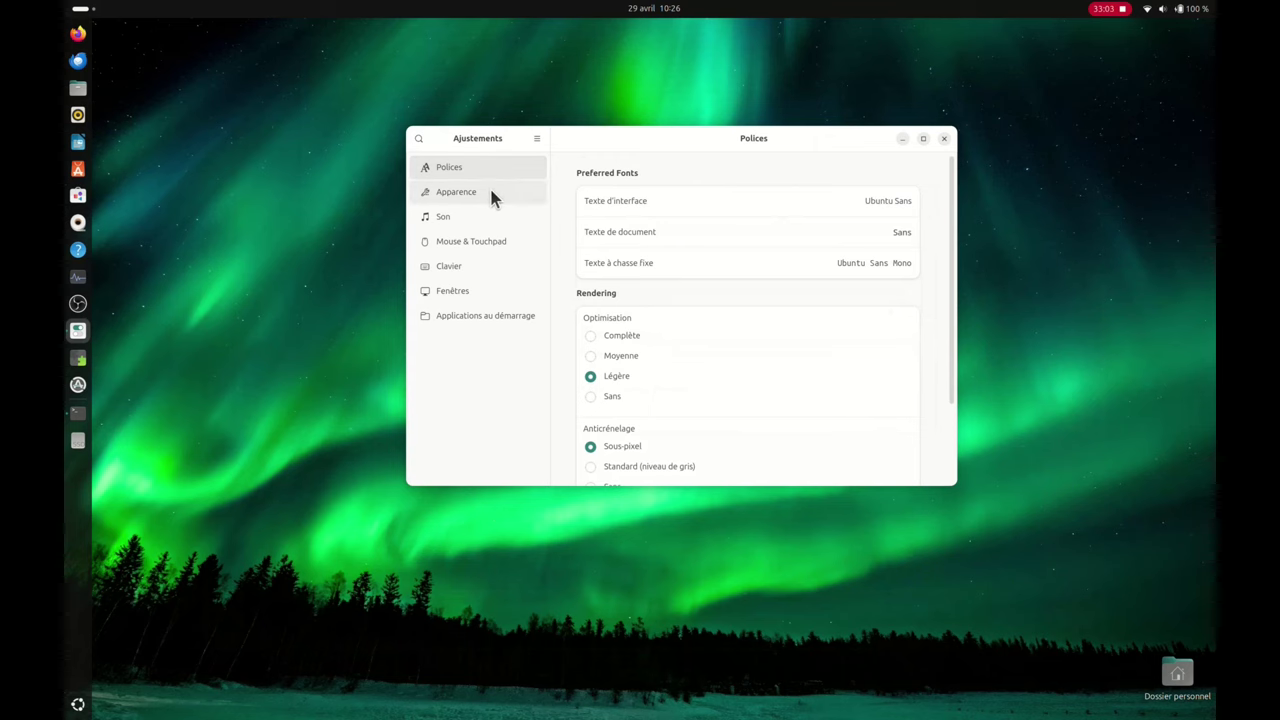
left_click(486, 193)
left_click(479, 218)
left_click(485, 169)
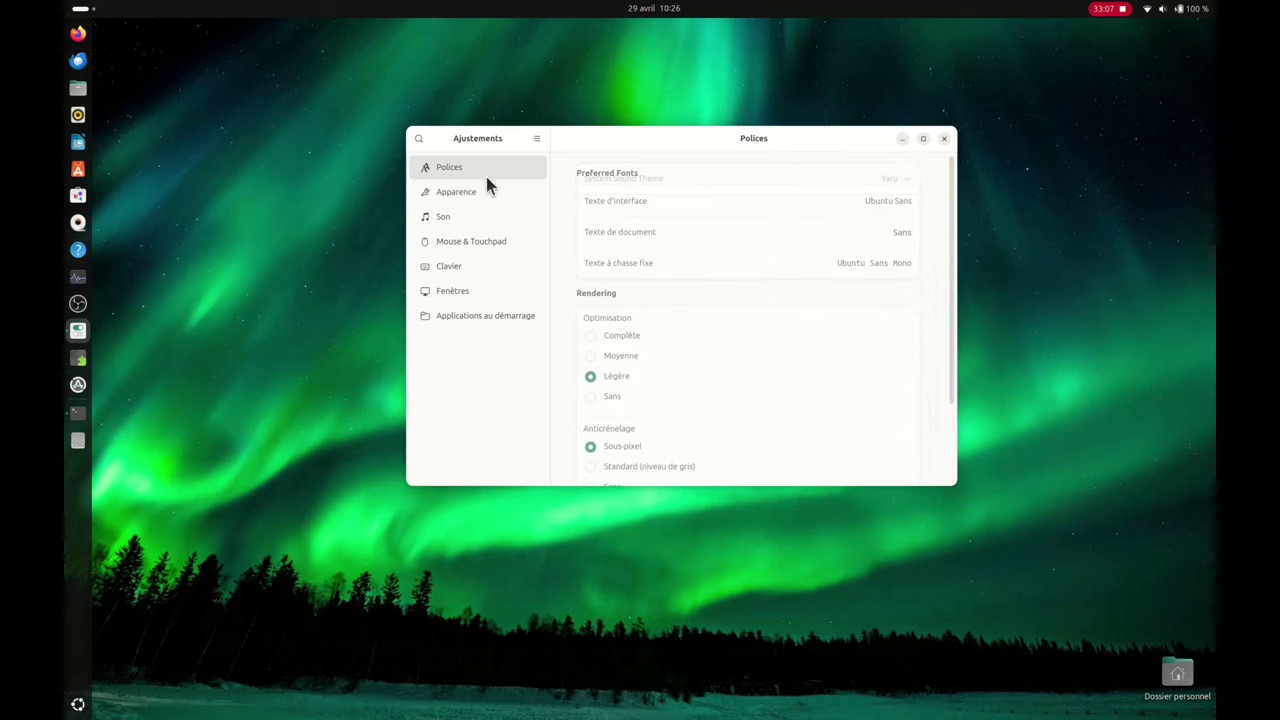
left_click(485, 198)
left_click(479, 208)
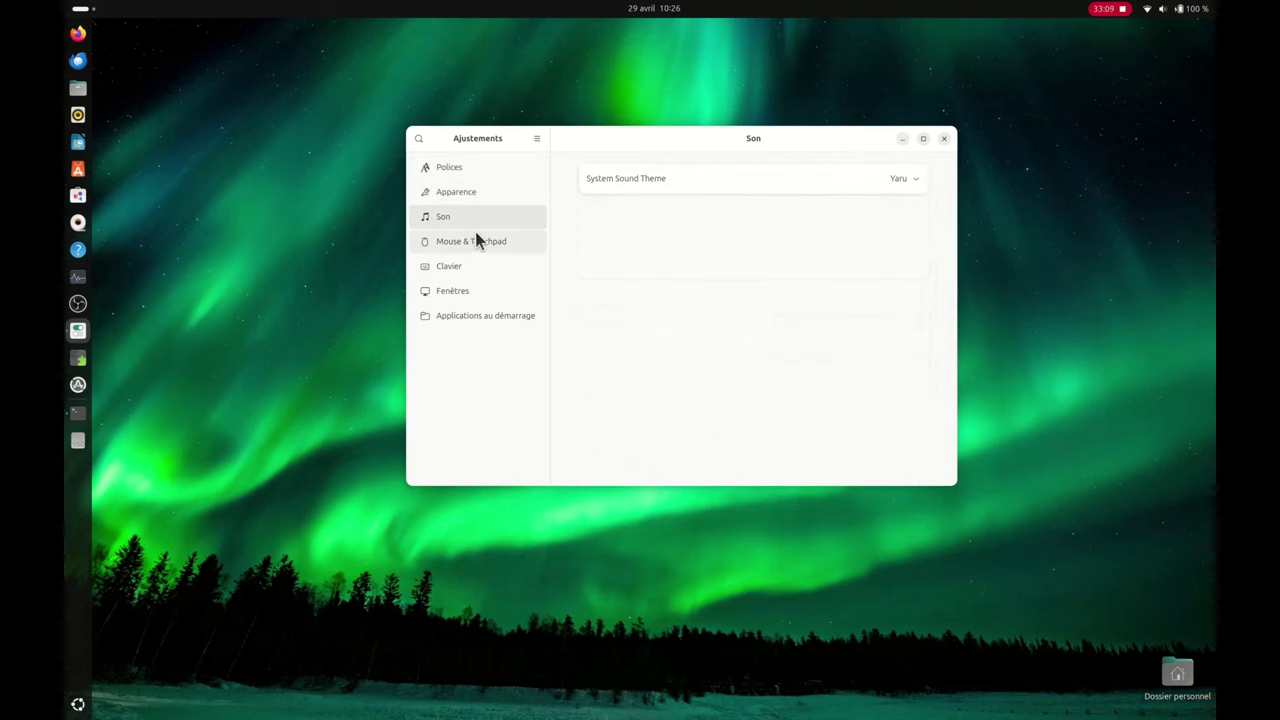
Review the Mouse & Touchpad, Clavier, Fenêtres and Applications au démarrage pages of Ajustements
left_click(476, 240)
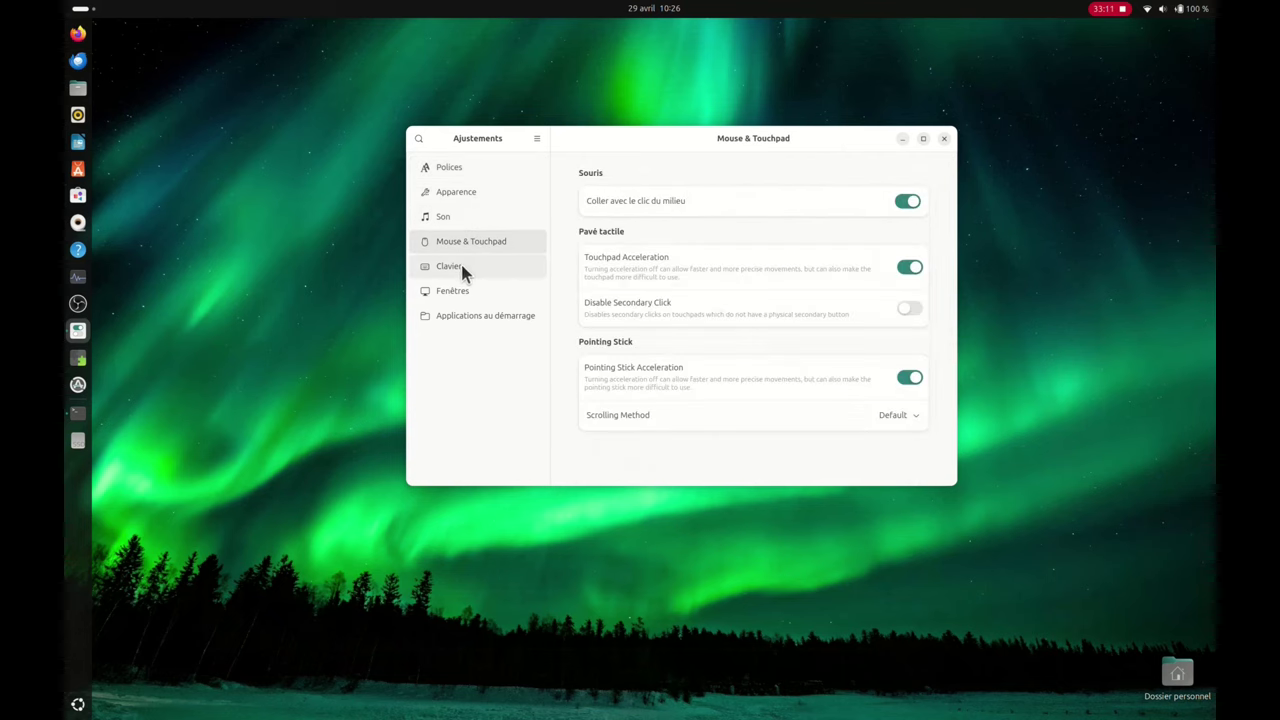
left_click(461, 262)
left_click(452, 290)
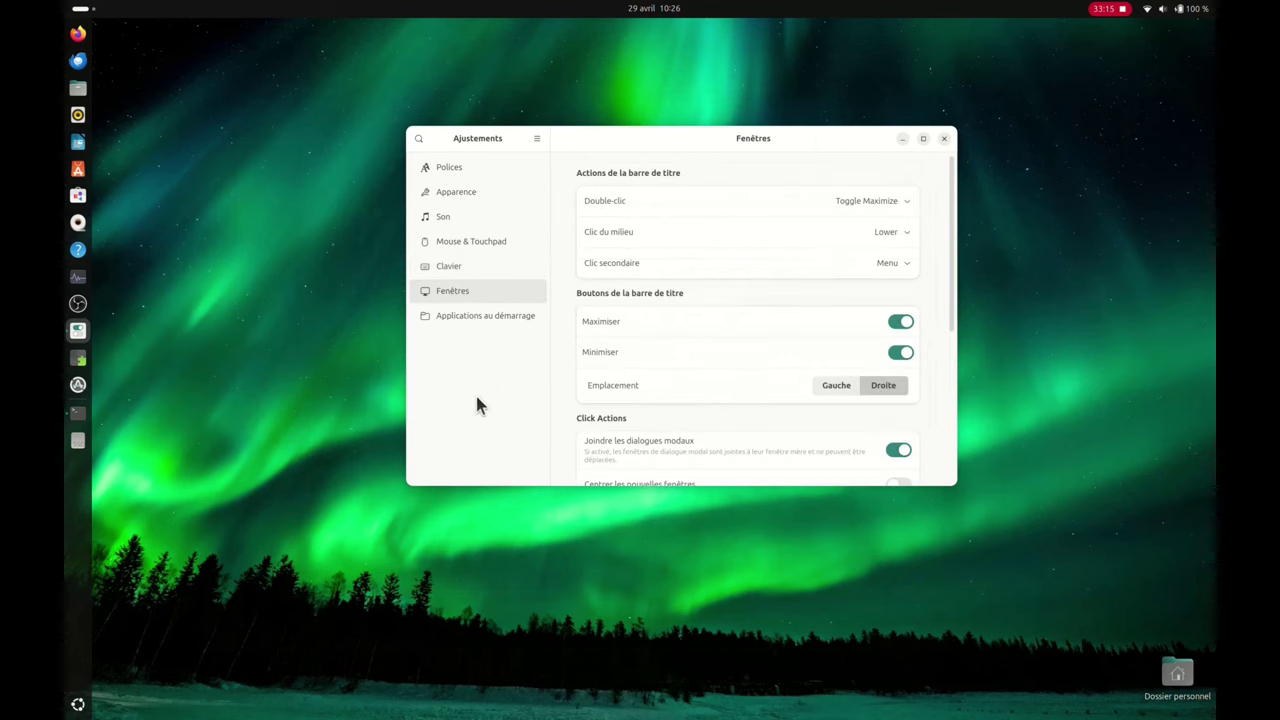
left_click(476, 319)
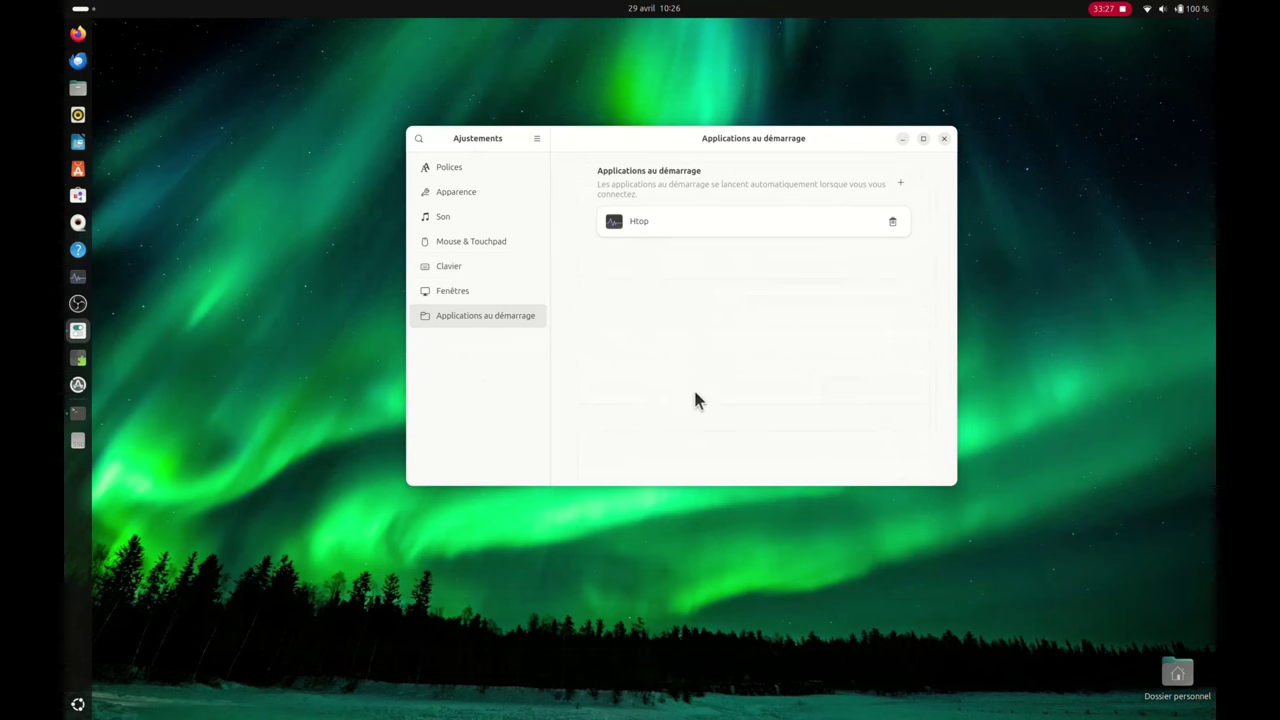
View the system's quick settings, dismiss them, and close the Ajustements window
left_click(1205, 10)
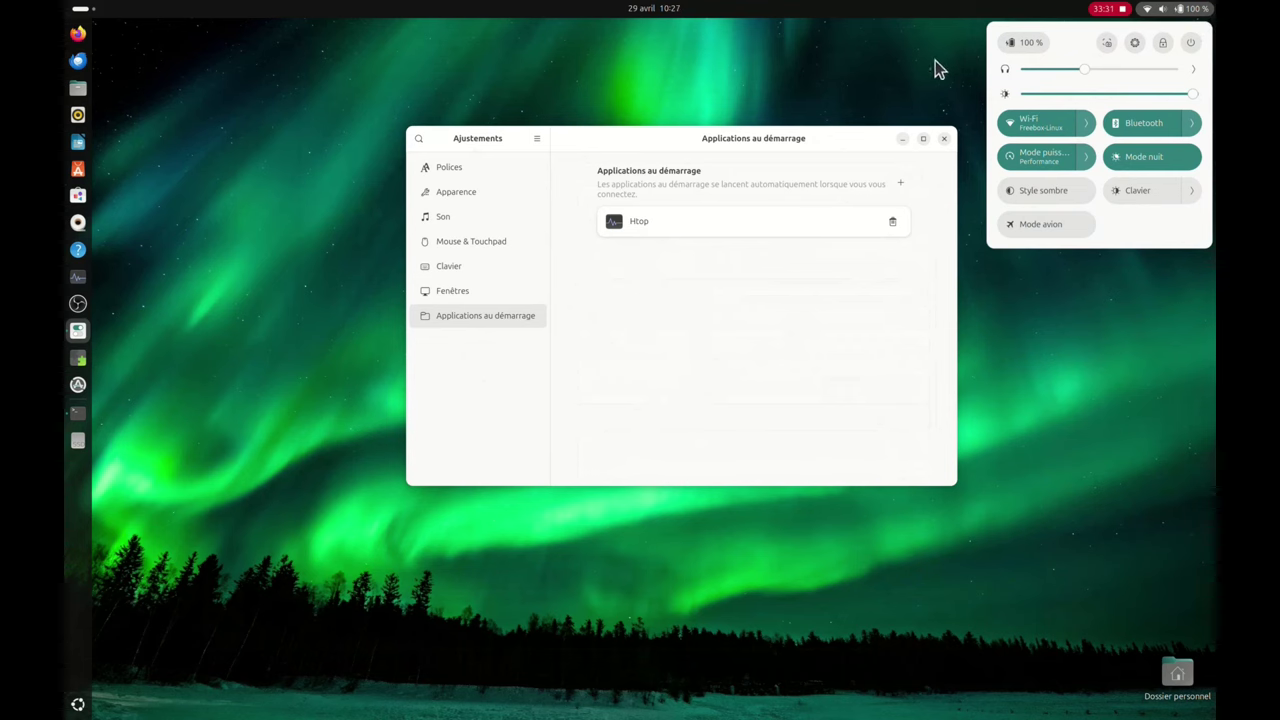
left_click(880, 78)
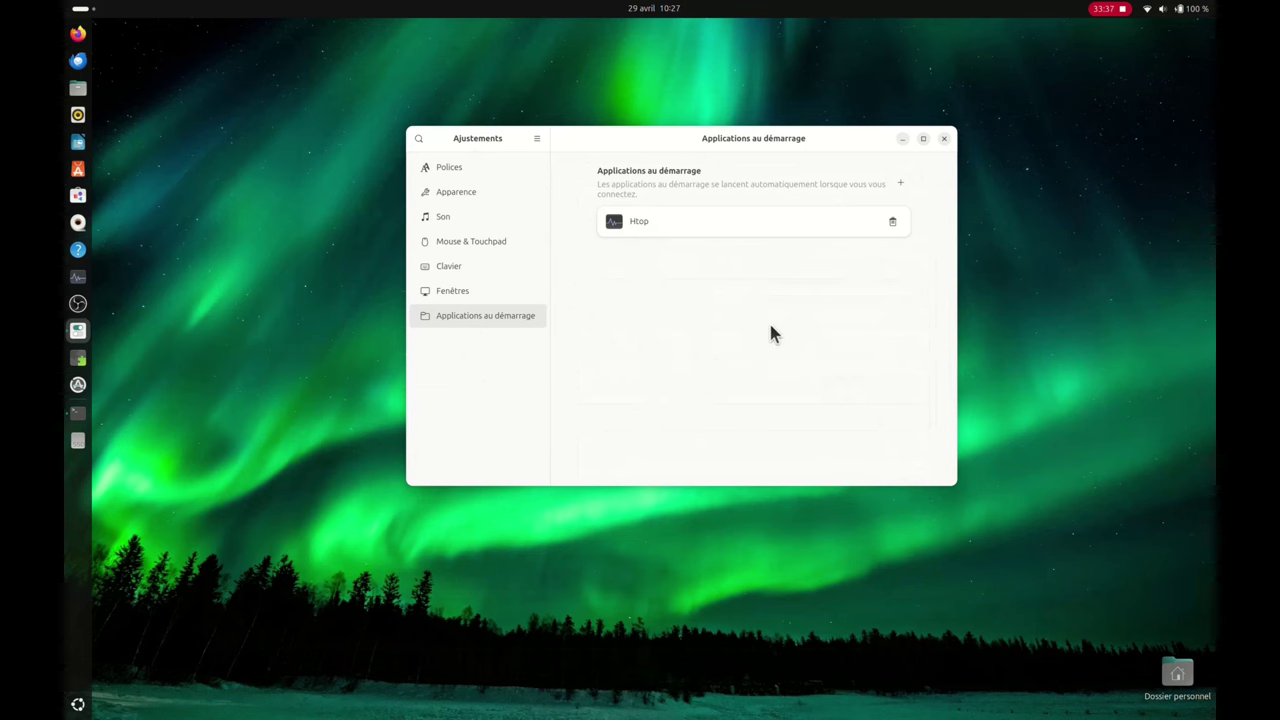
left_click(944, 139)
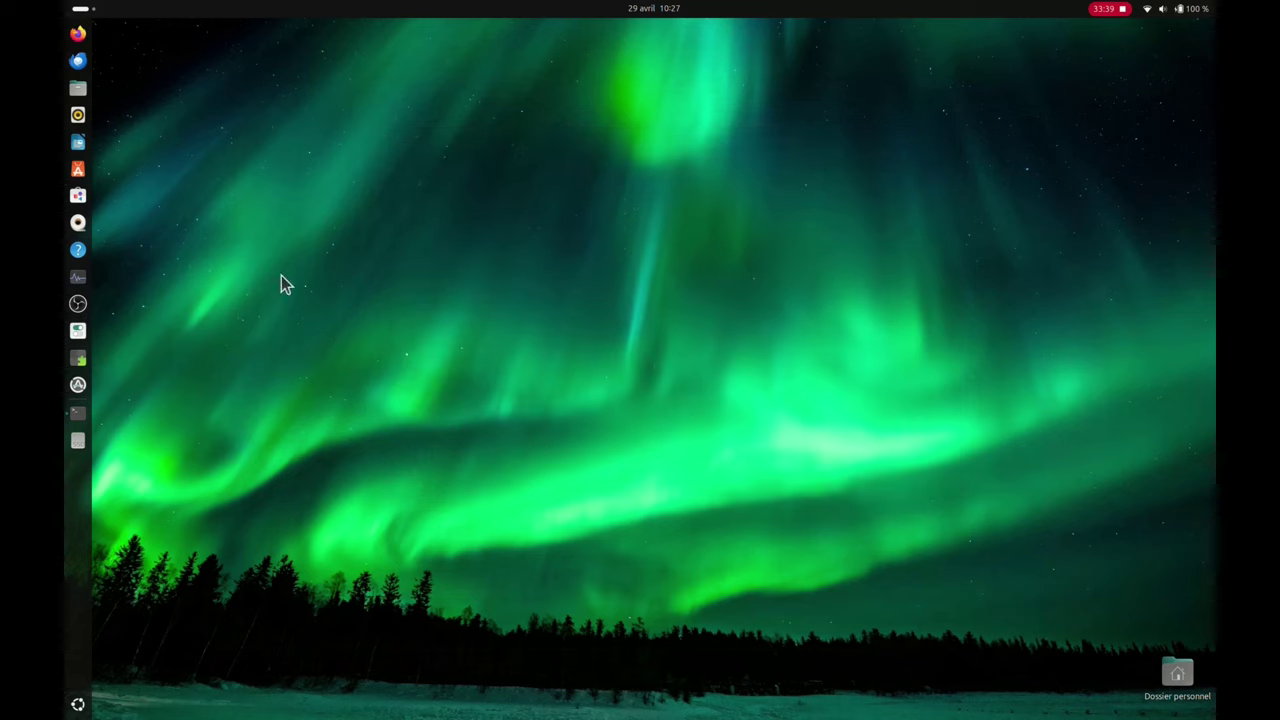
Open Extensions near the middle of the desktop, and turn the Ubuntu Dock extension off and back on
left_click(78, 358)
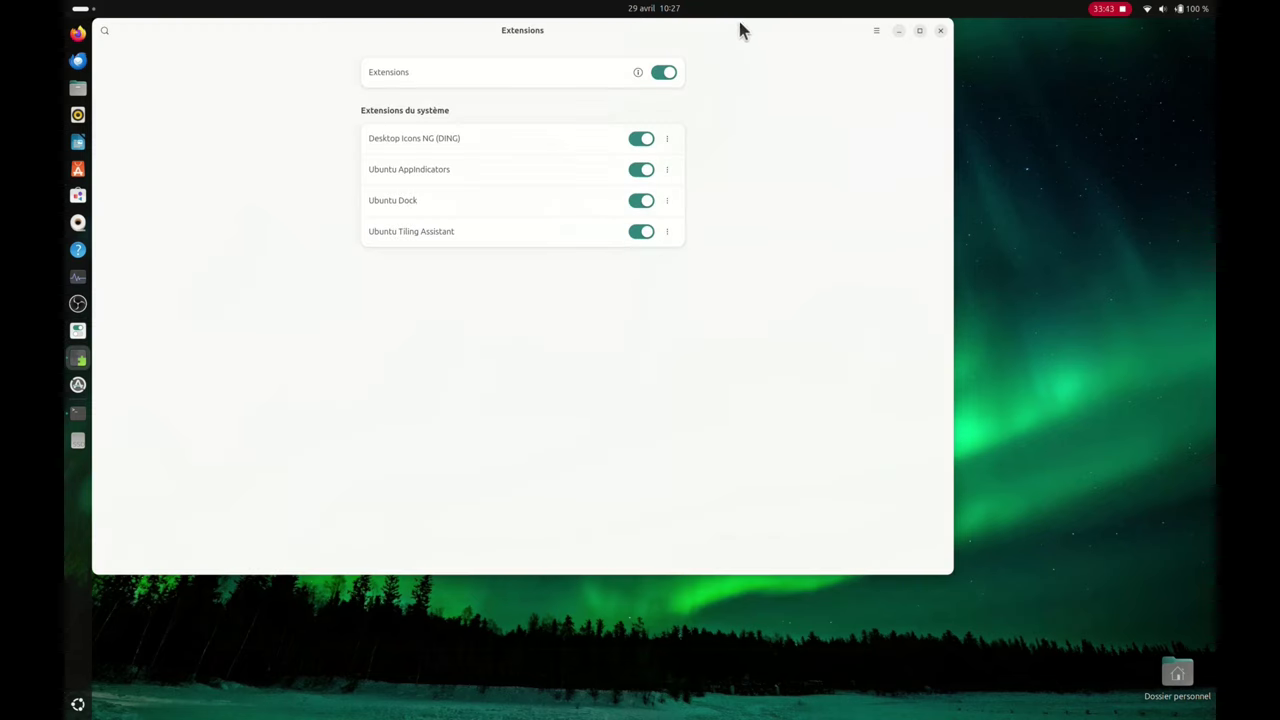
left_click_drag(725, 38, 864, 105)
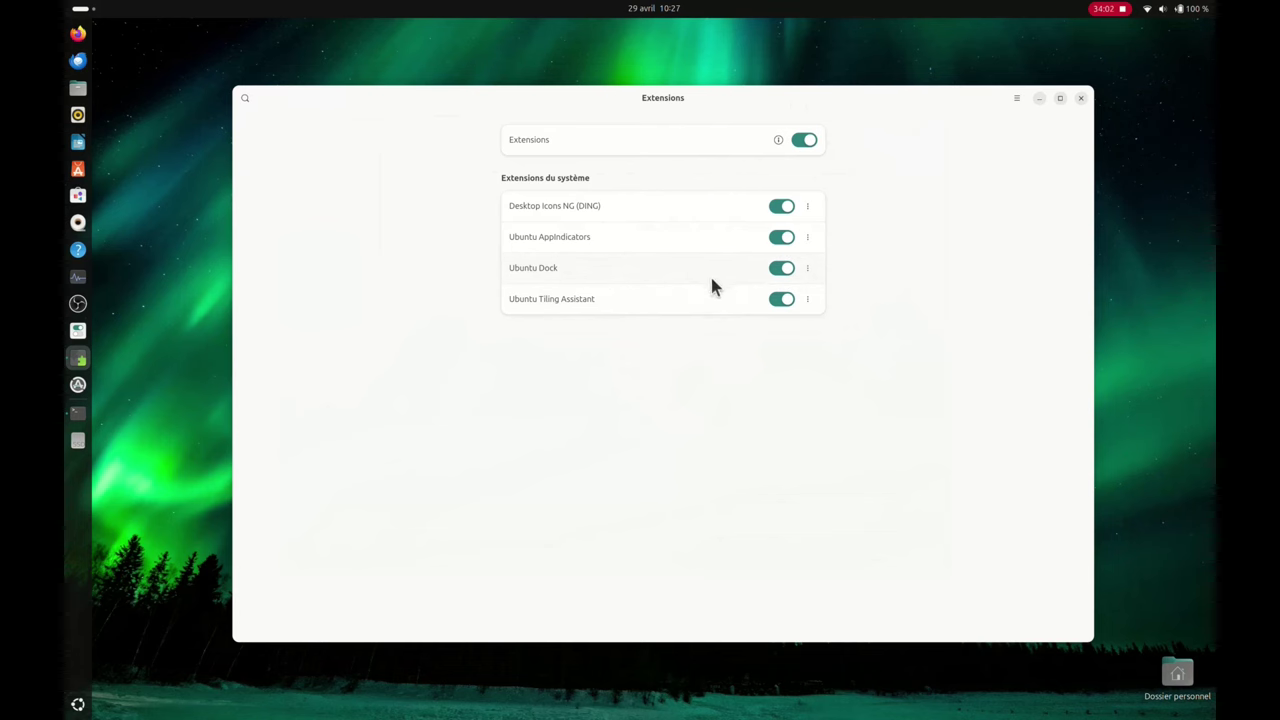
left_click(779, 270)
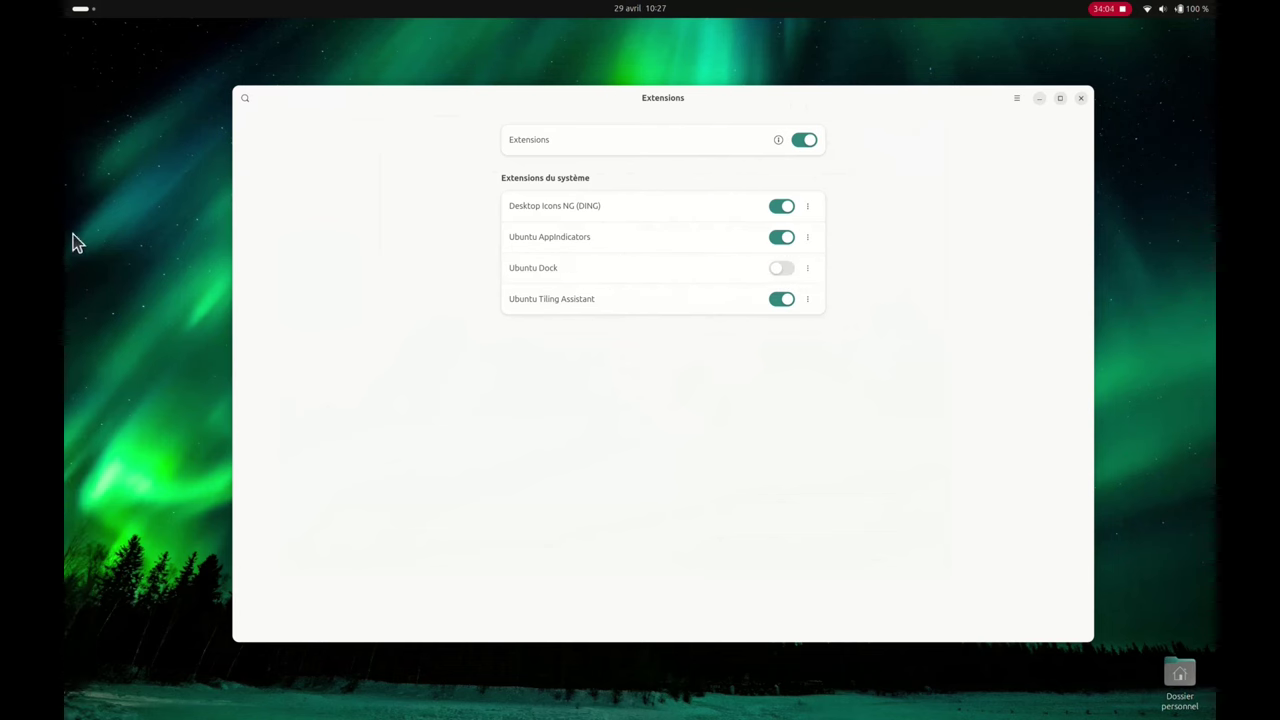
left_click(785, 270)
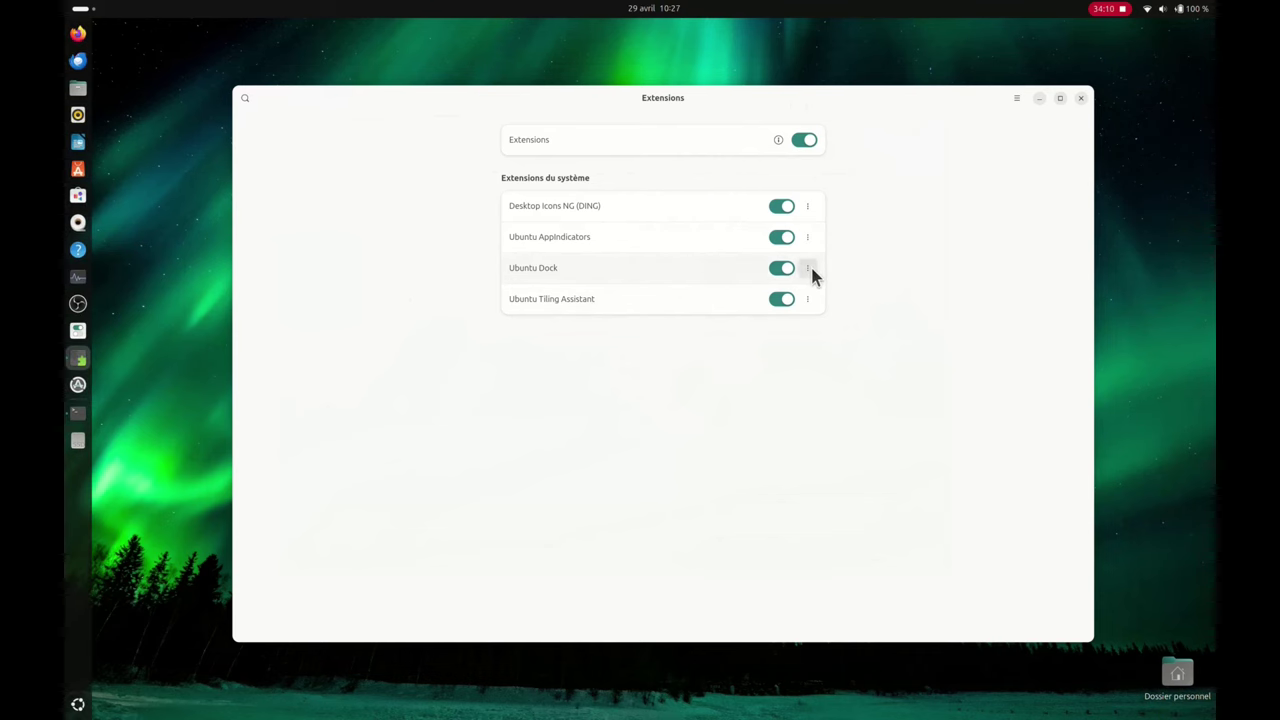
Open the Ubuntu Dock extension's settings and review Position et taille, Lanceurs, Comportement and Apparence
left_click(809, 269)
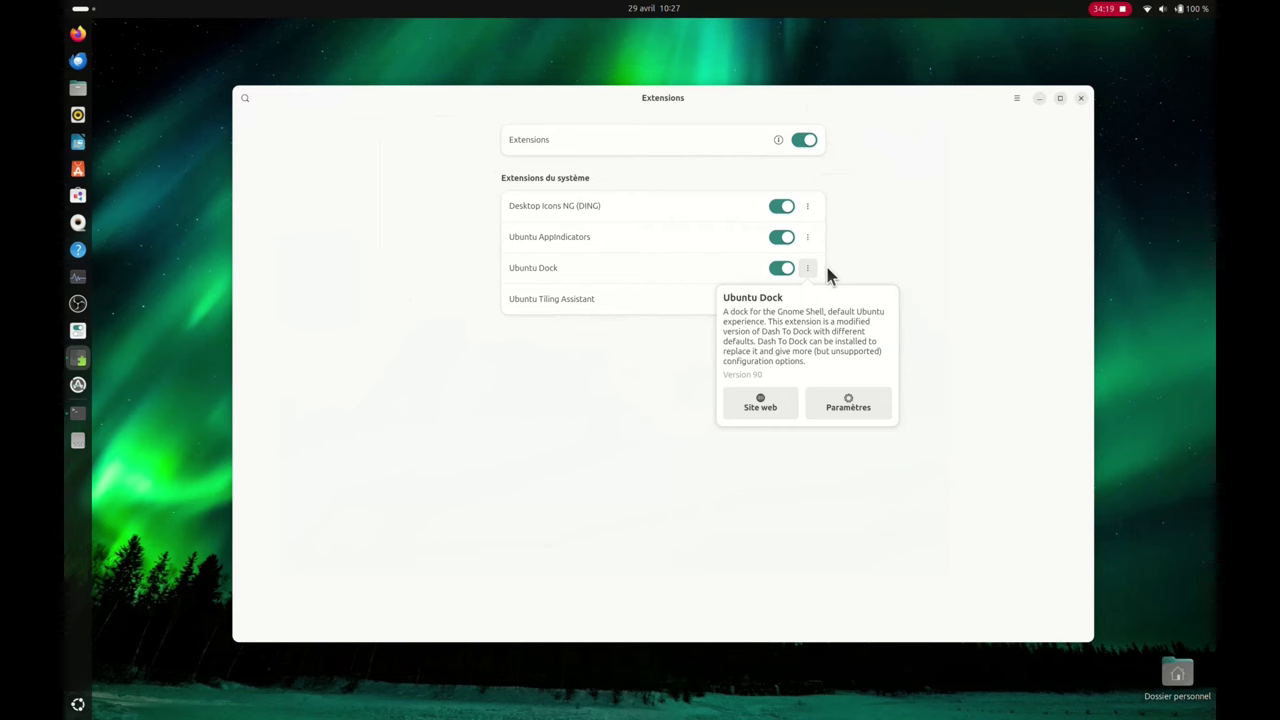
left_click(843, 405)
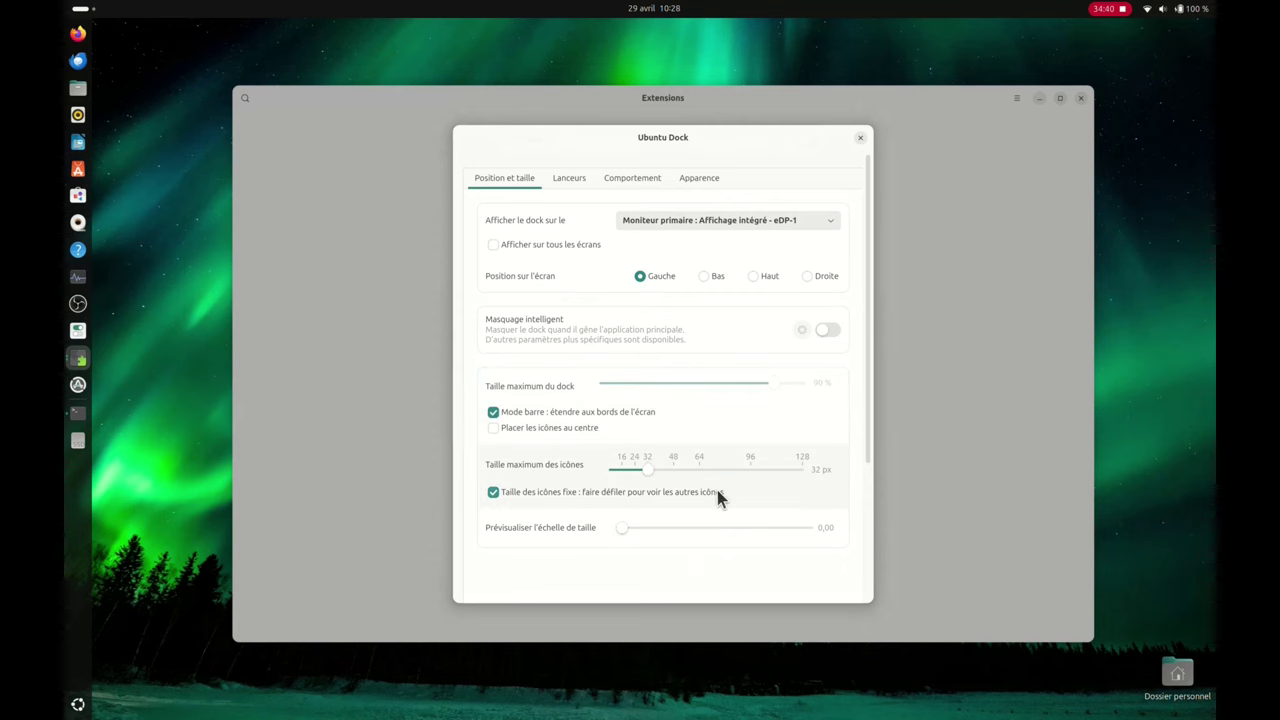
left_click(573, 180)
scroll(665, 416, "down", 4)
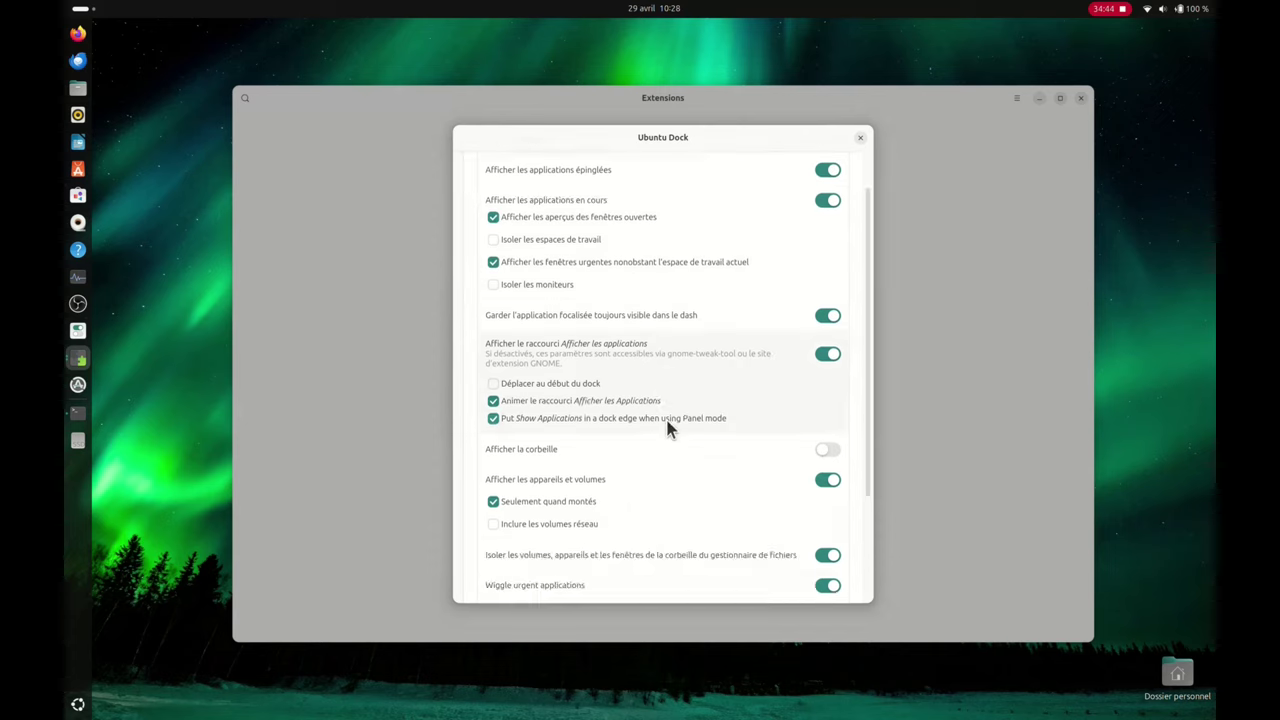
scroll(664, 391, "up", 4)
left_click(624, 180)
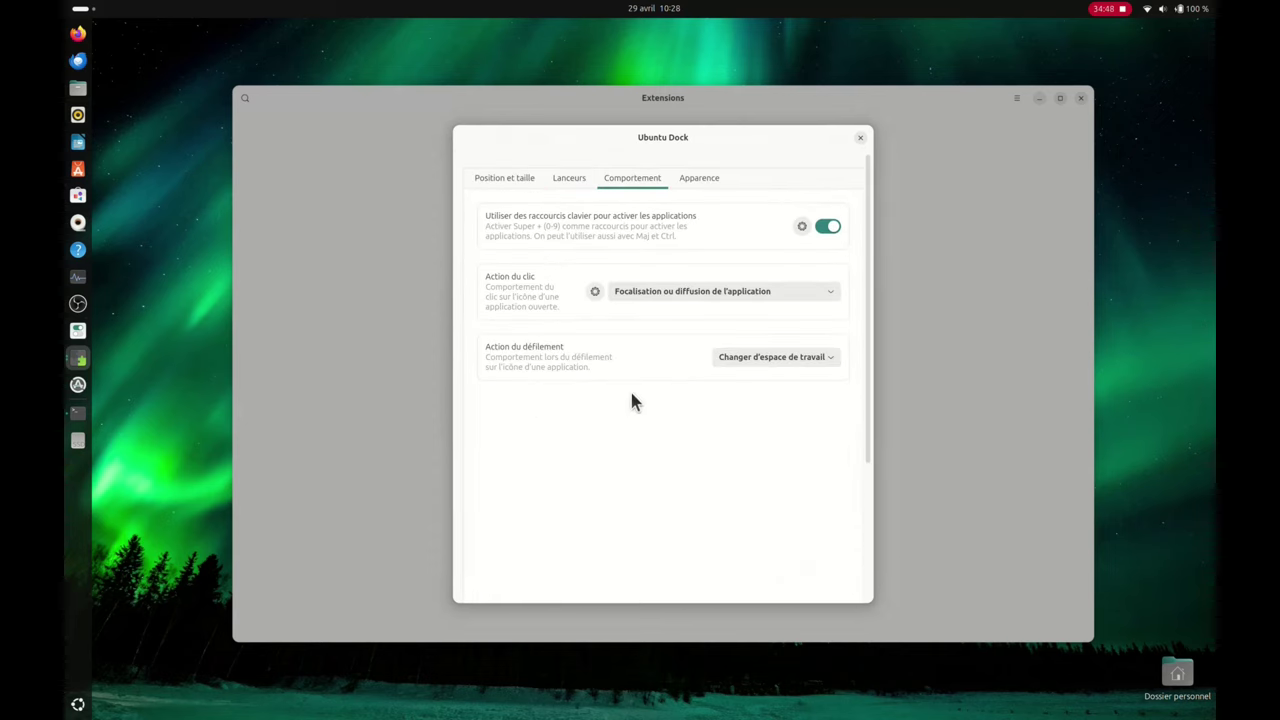
left_click(700, 186)
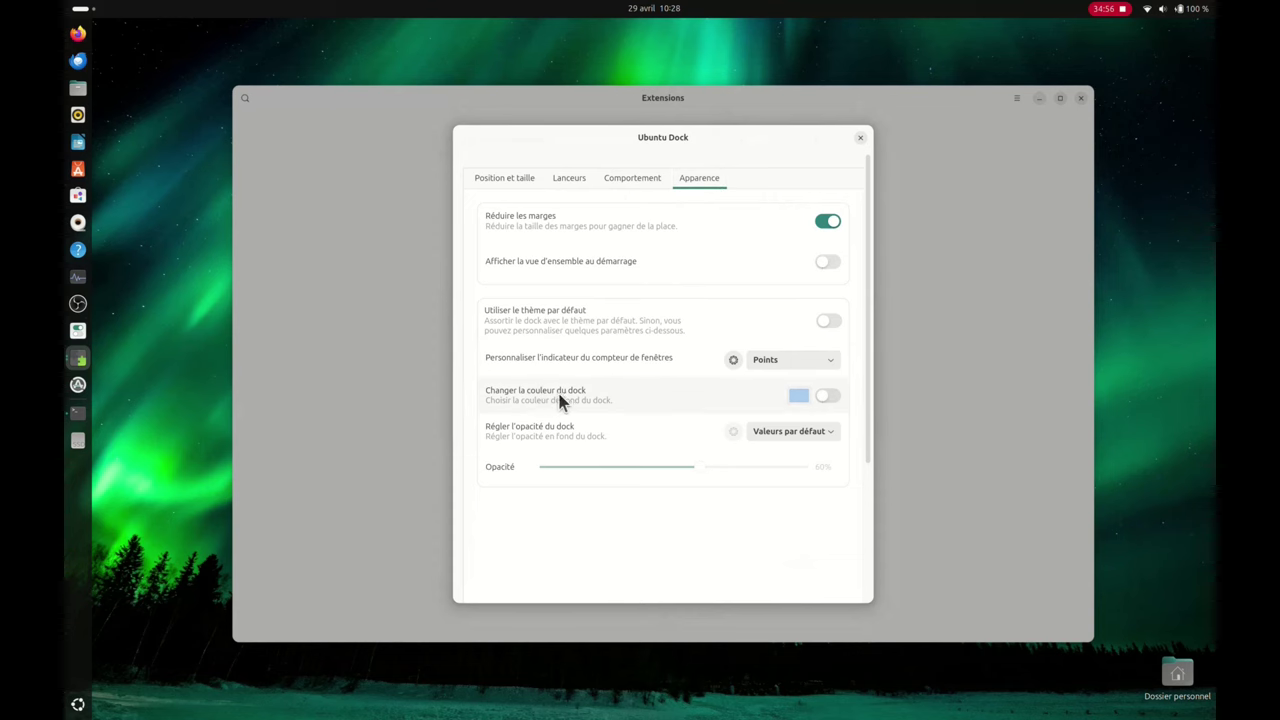
Try the blue custom dock colour with the dock opacity set to Fixe at 37%
left_click(830, 395)
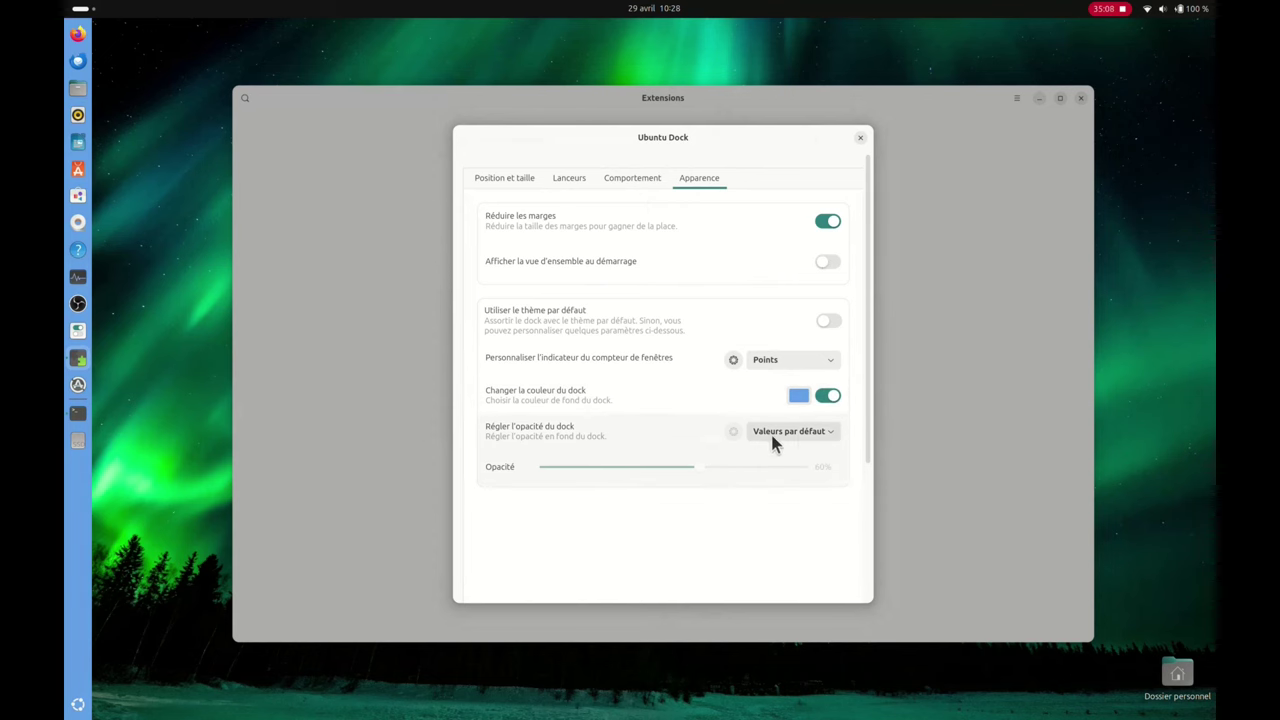
left_click(817, 434)
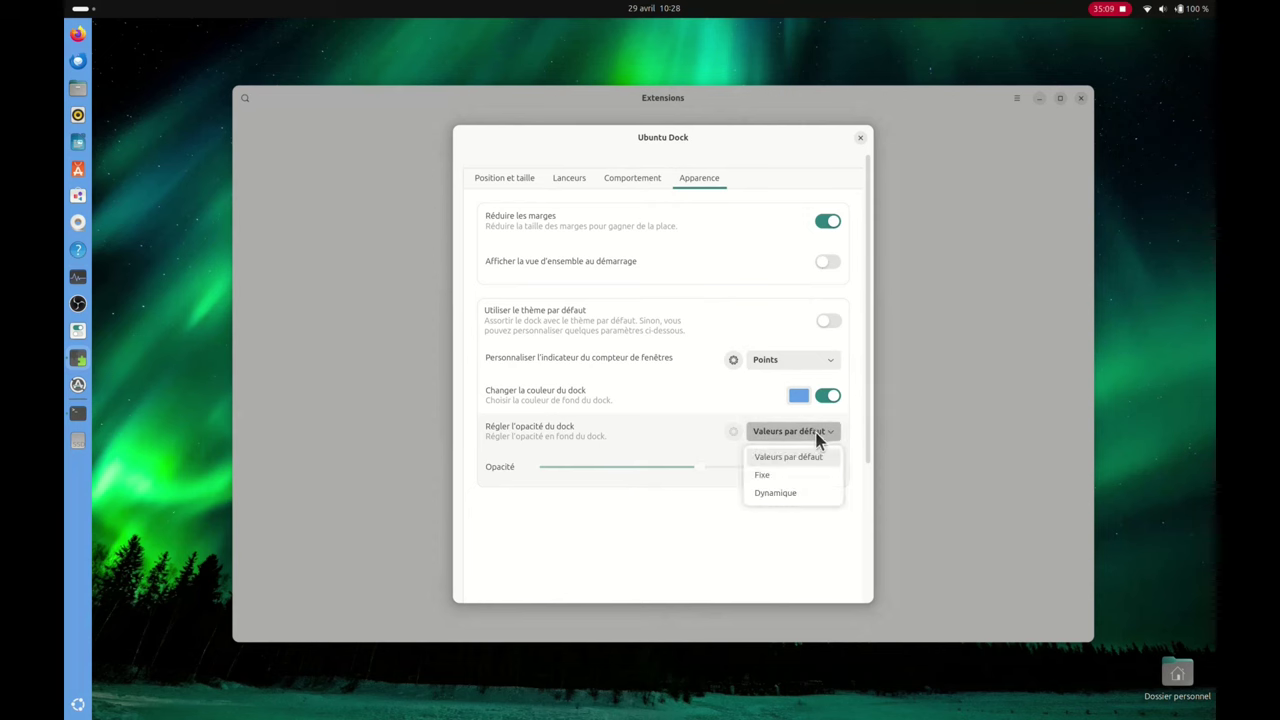
left_click(785, 477)
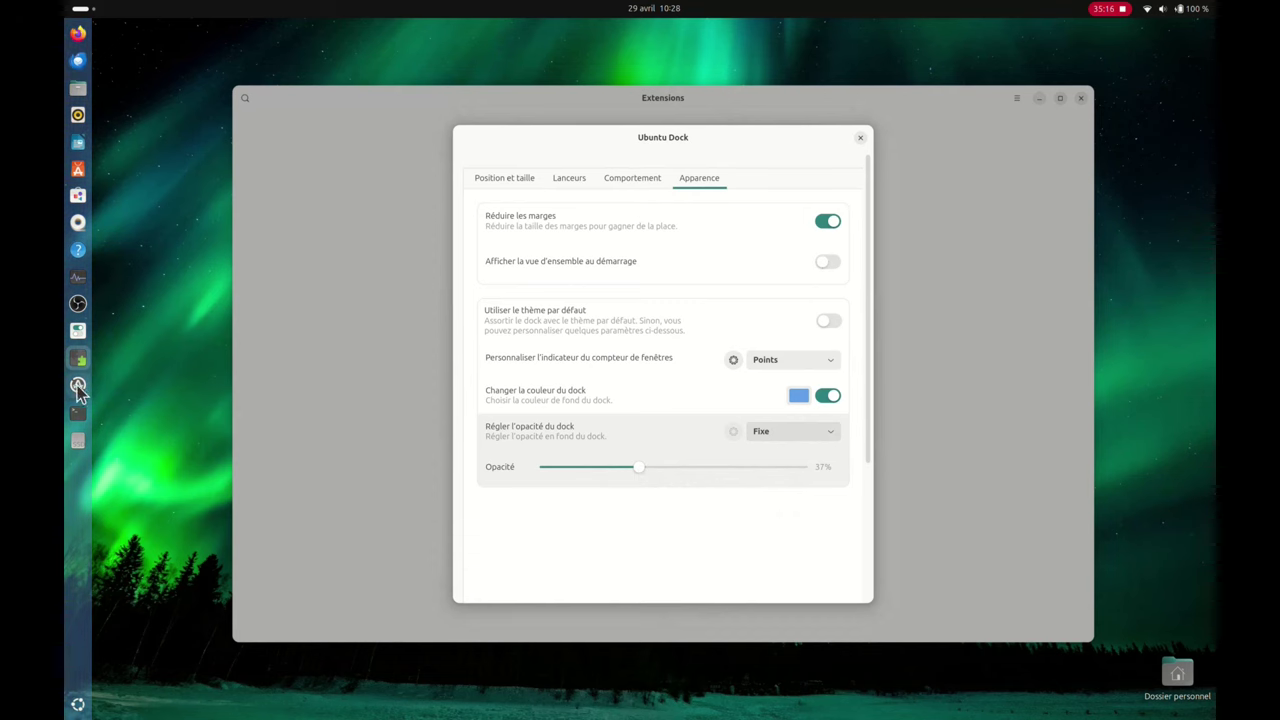
Reset the dock opacity to Valeurs par défaut, turn off the custom dock colour, and close the dock settings
left_click(829, 434)
left_click(792, 455)
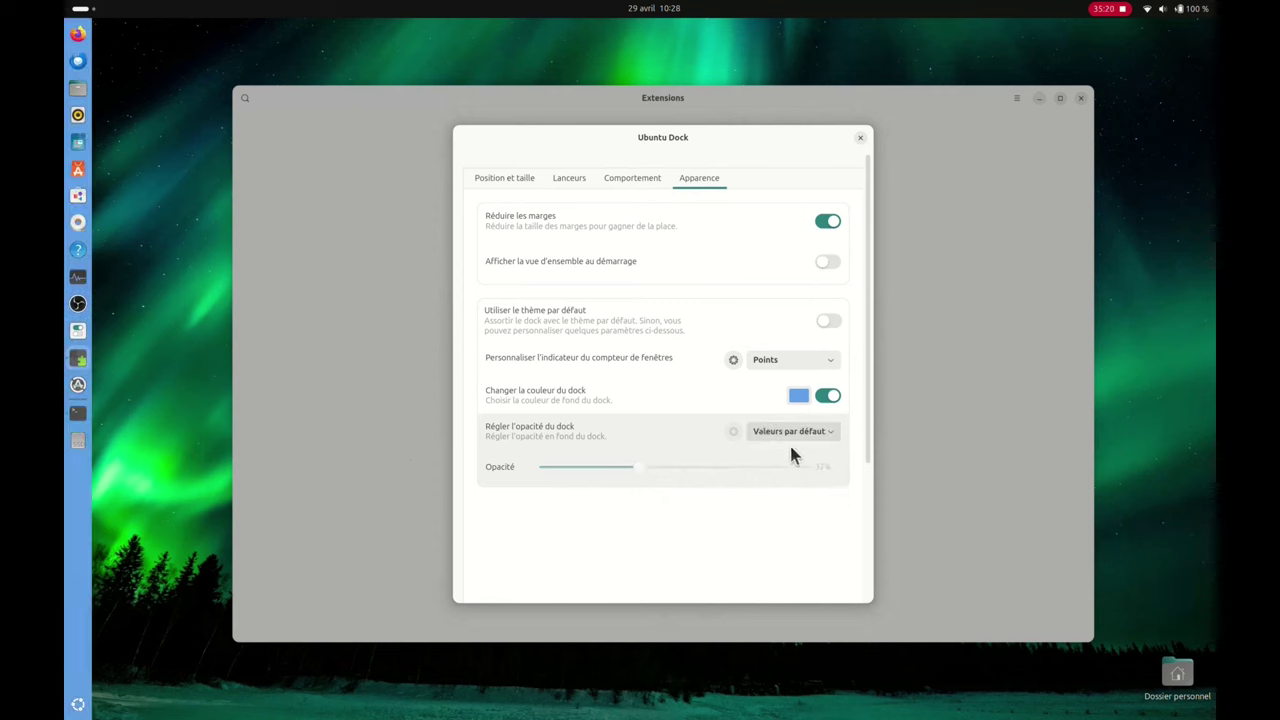
left_click(821, 397)
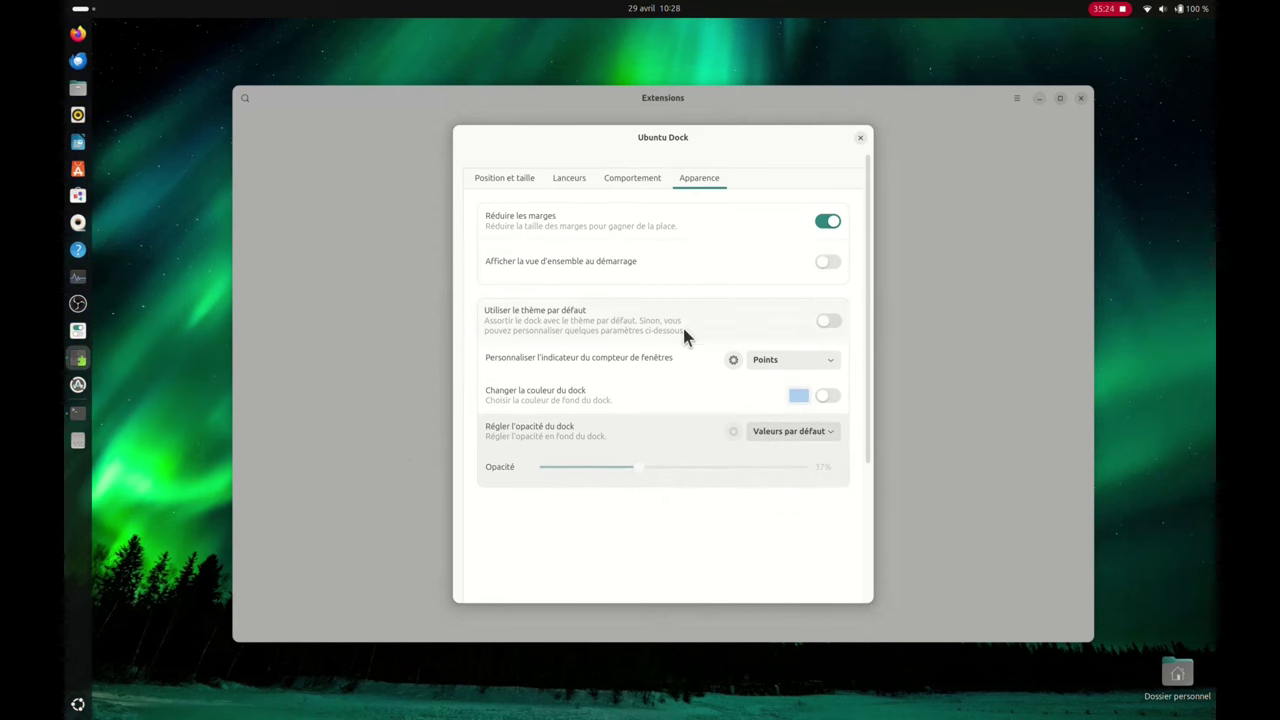
left_click(860, 137)
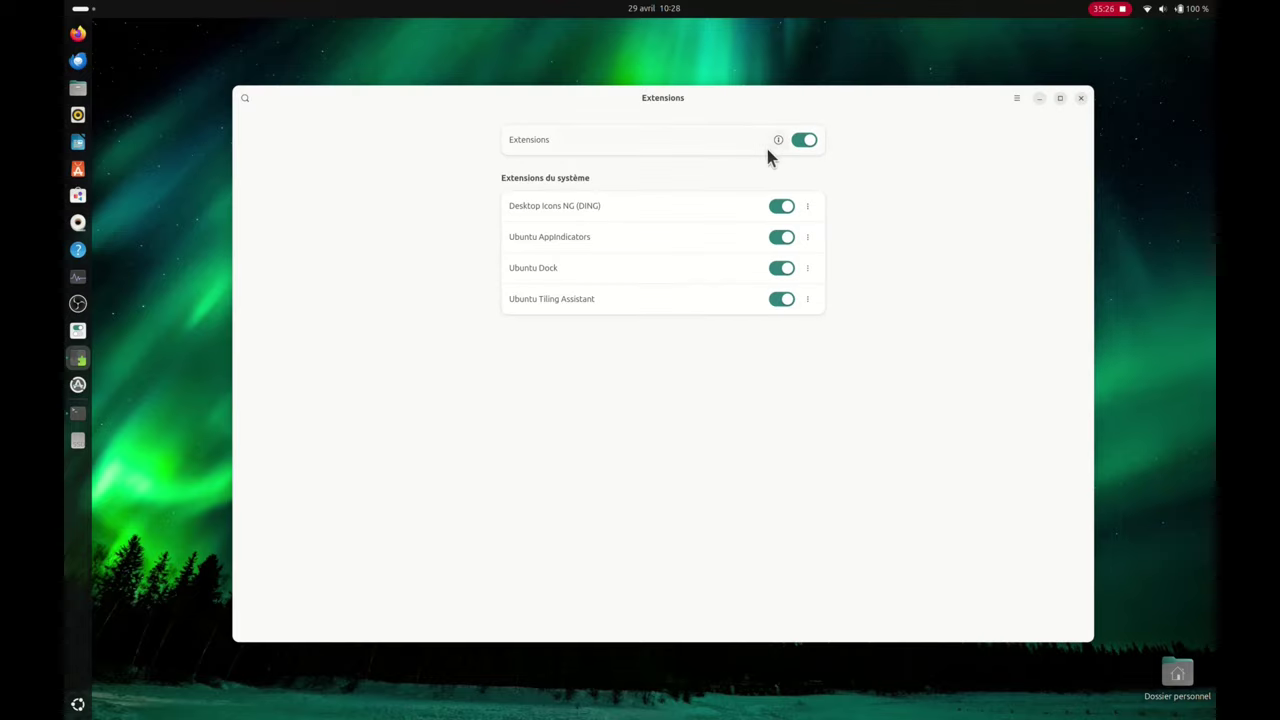
View the settings of the Desktop Icons NG (DING) extension and close its windows
left_click(809, 208)
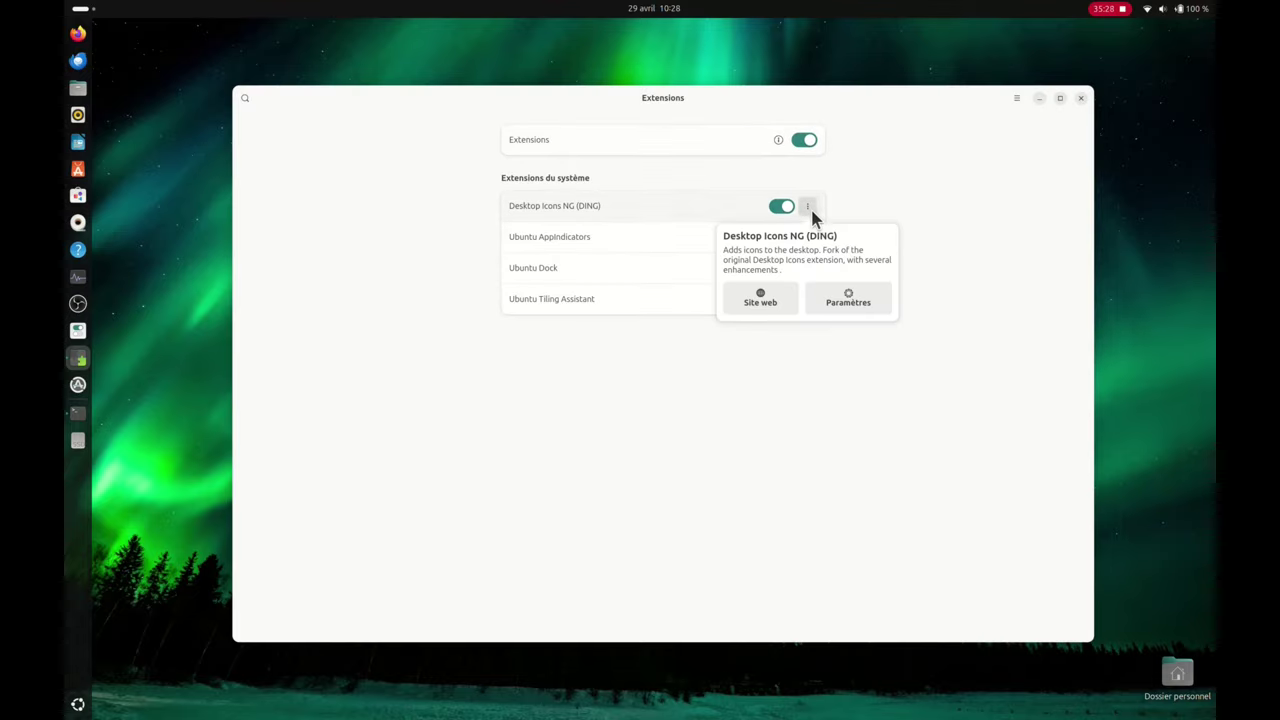
left_click(849, 302)
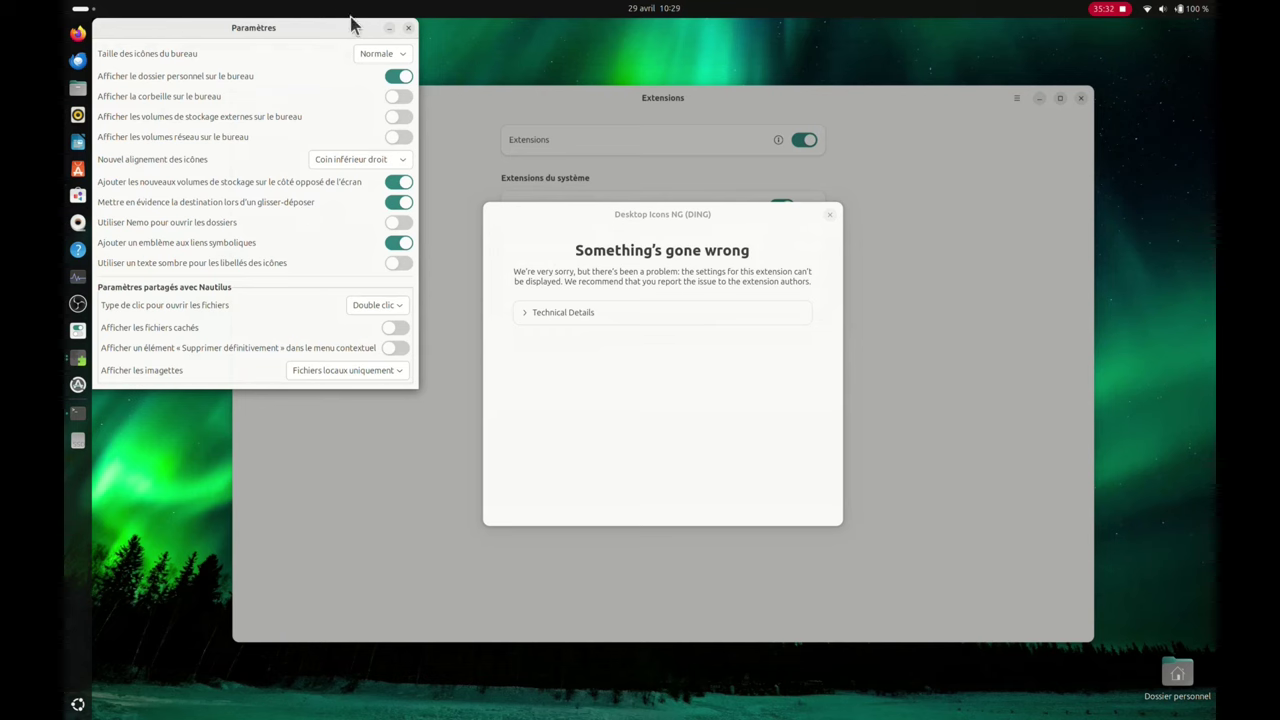
left_click(408, 28)
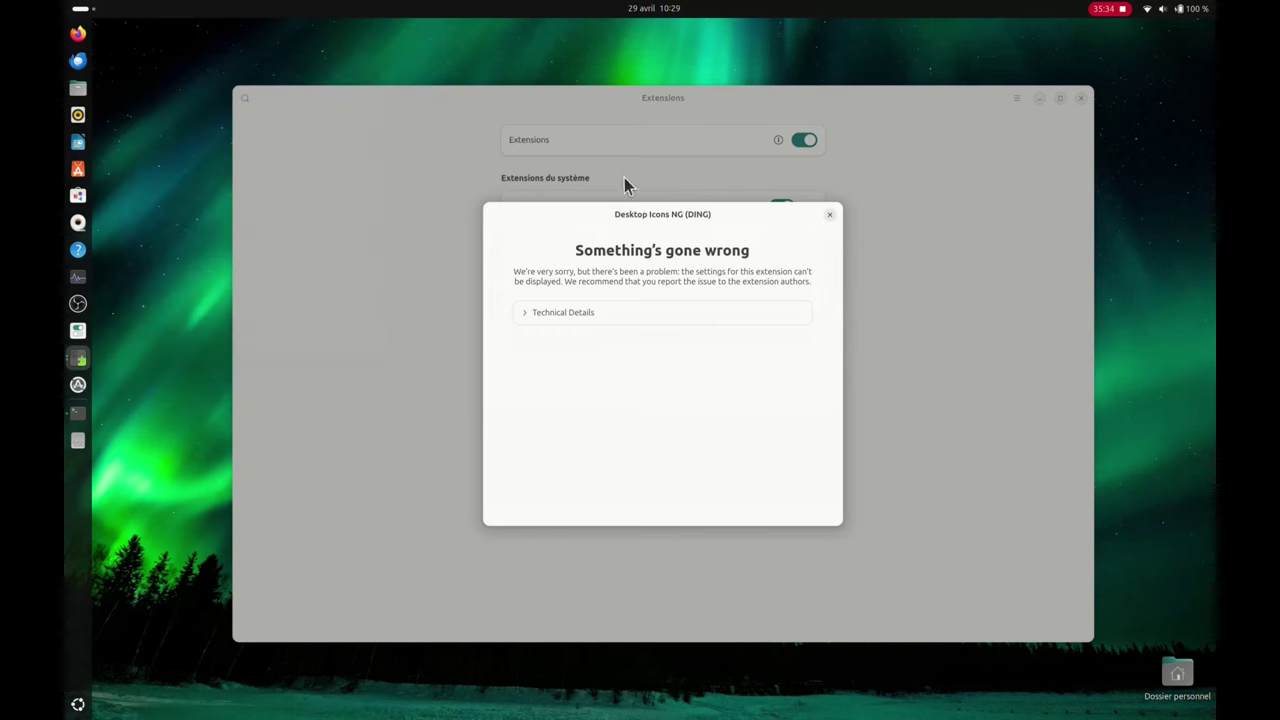
left_click(830, 215)
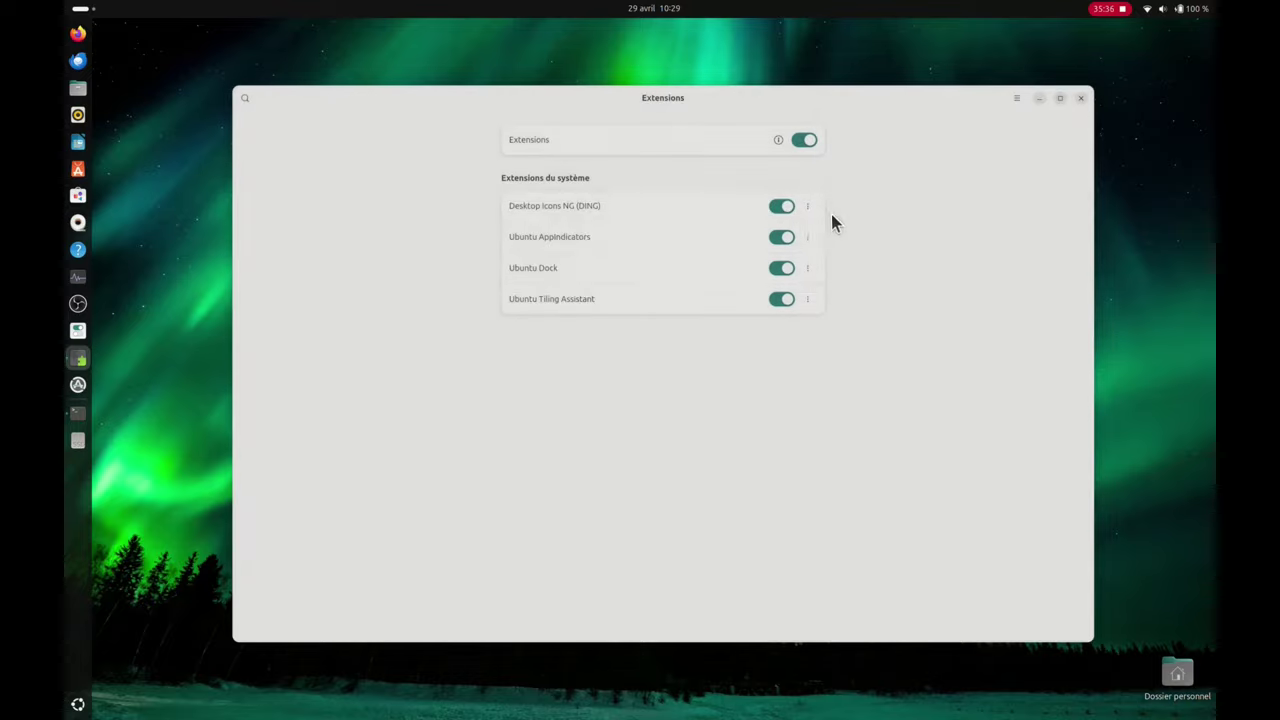
Open the Ubuntu AppIndicators extension's settings and view its Préférences and Icônes personnalisées
left_click(811, 239)
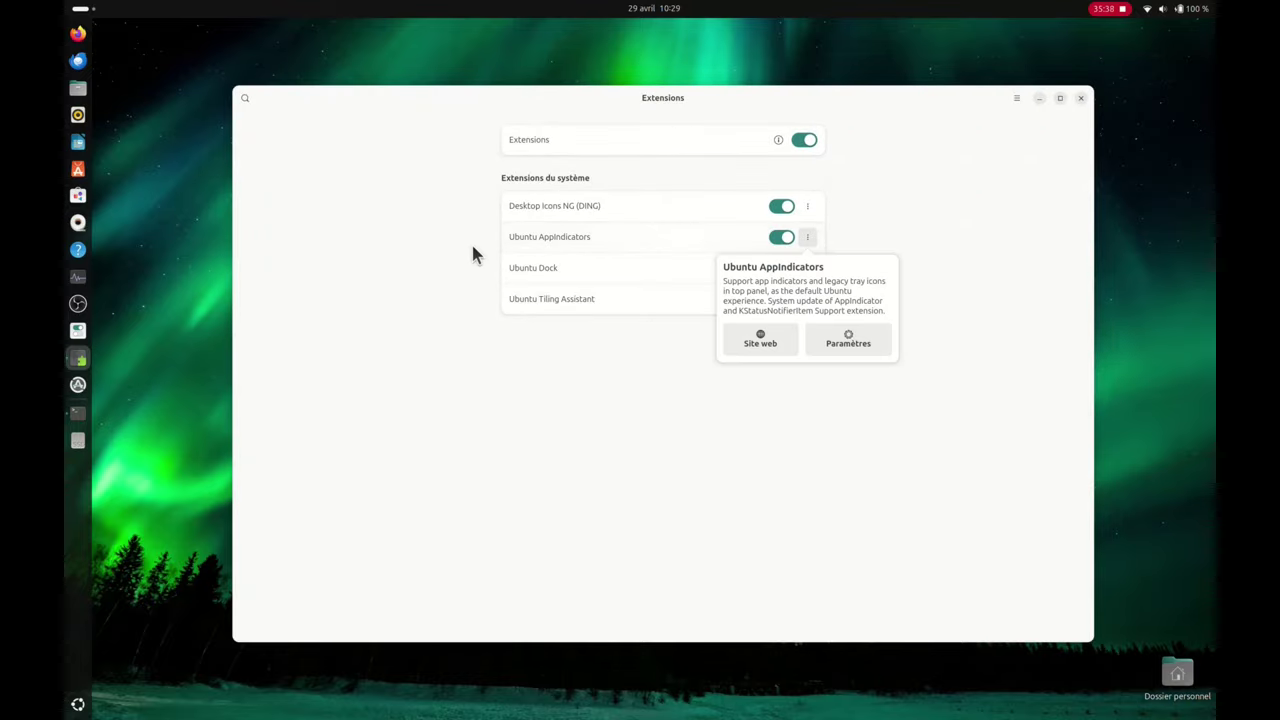
left_click(858, 350)
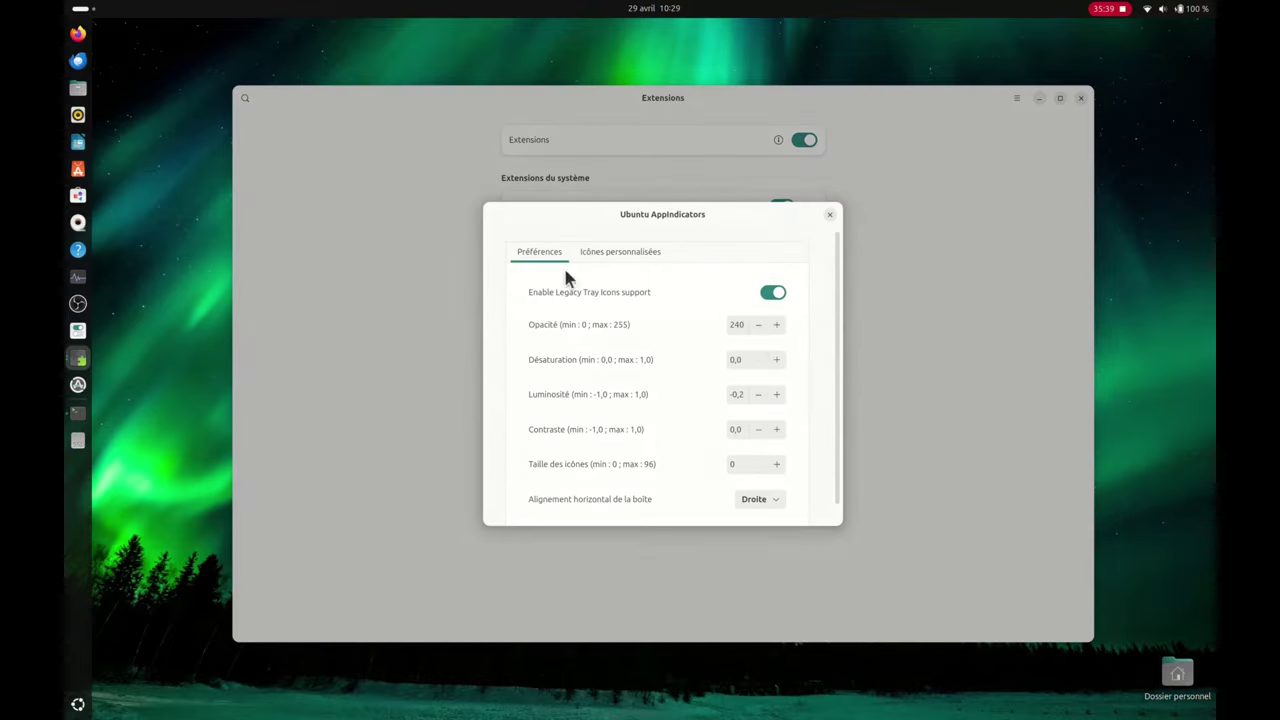
left_click(618, 256)
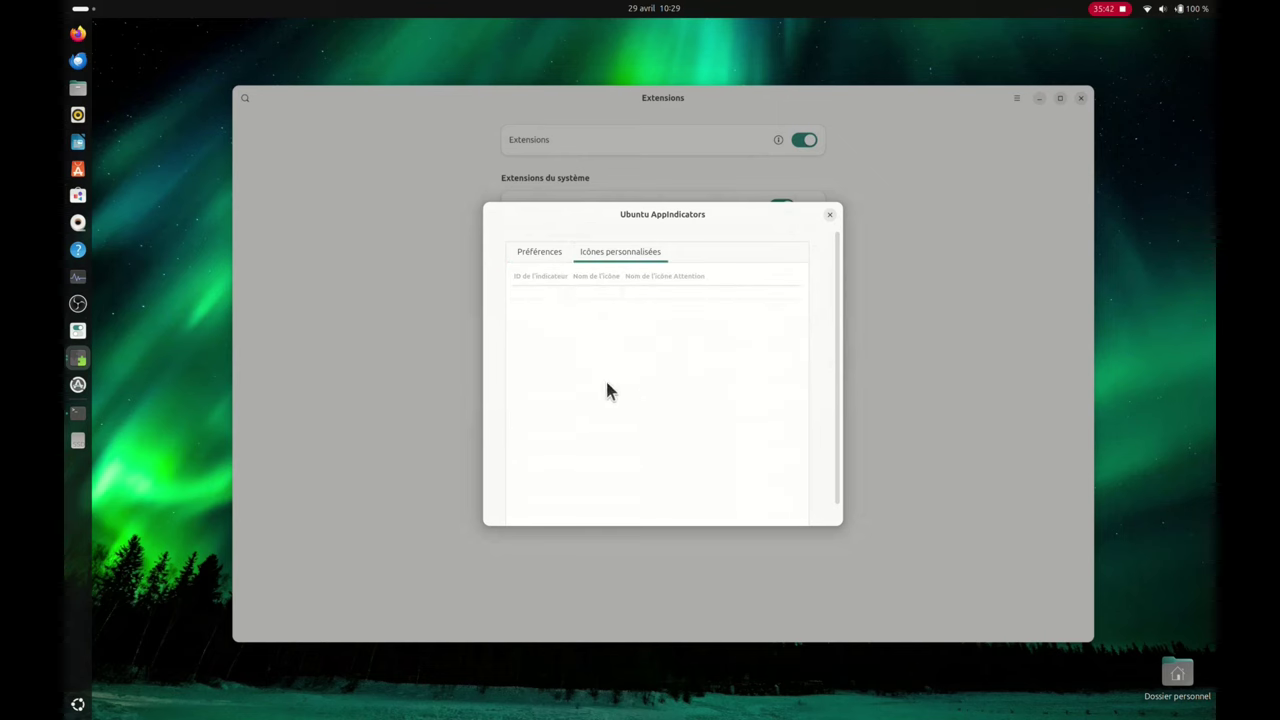
Review the icon display options in the Ubuntu AppIndicators extension's Préférences and close its settings
left_click(538, 258)
scroll(664, 393, "down", 1)
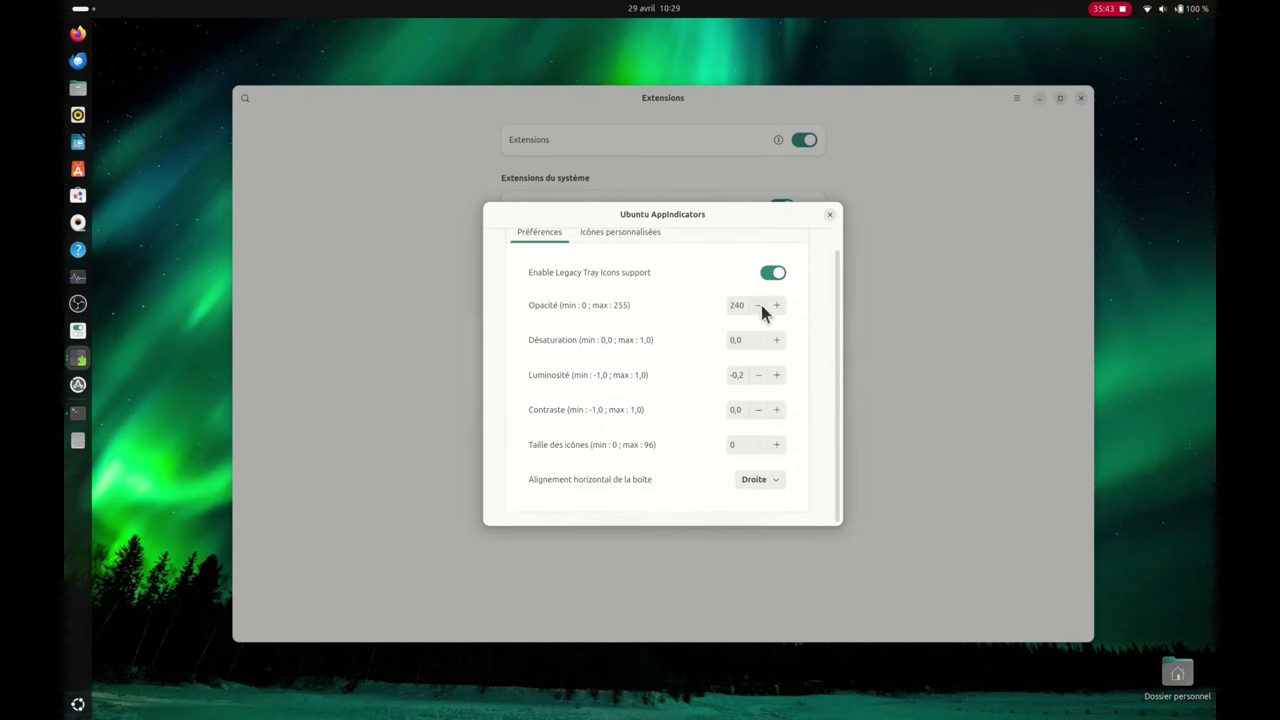
left_click(828, 218)
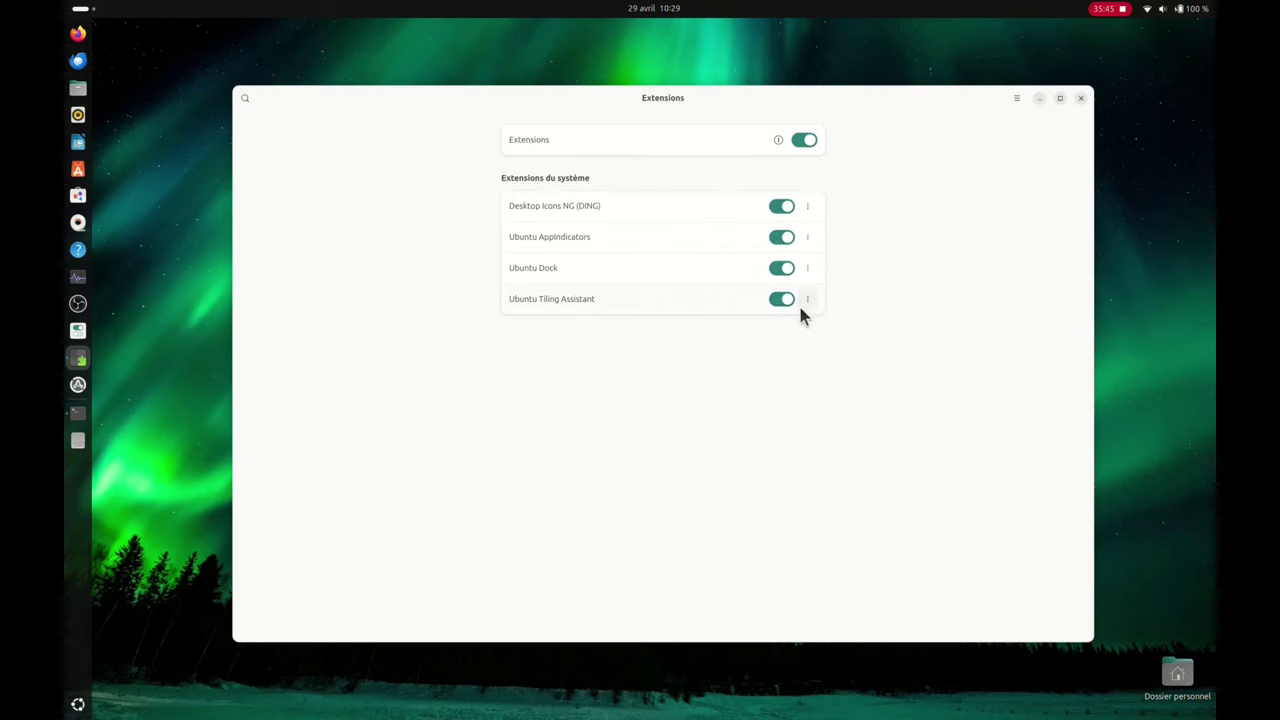
View the General settings of the Ubuntu Tiling Assistant extension, then close them and the Extensions window
left_click(808, 301)
left_click(845, 390)
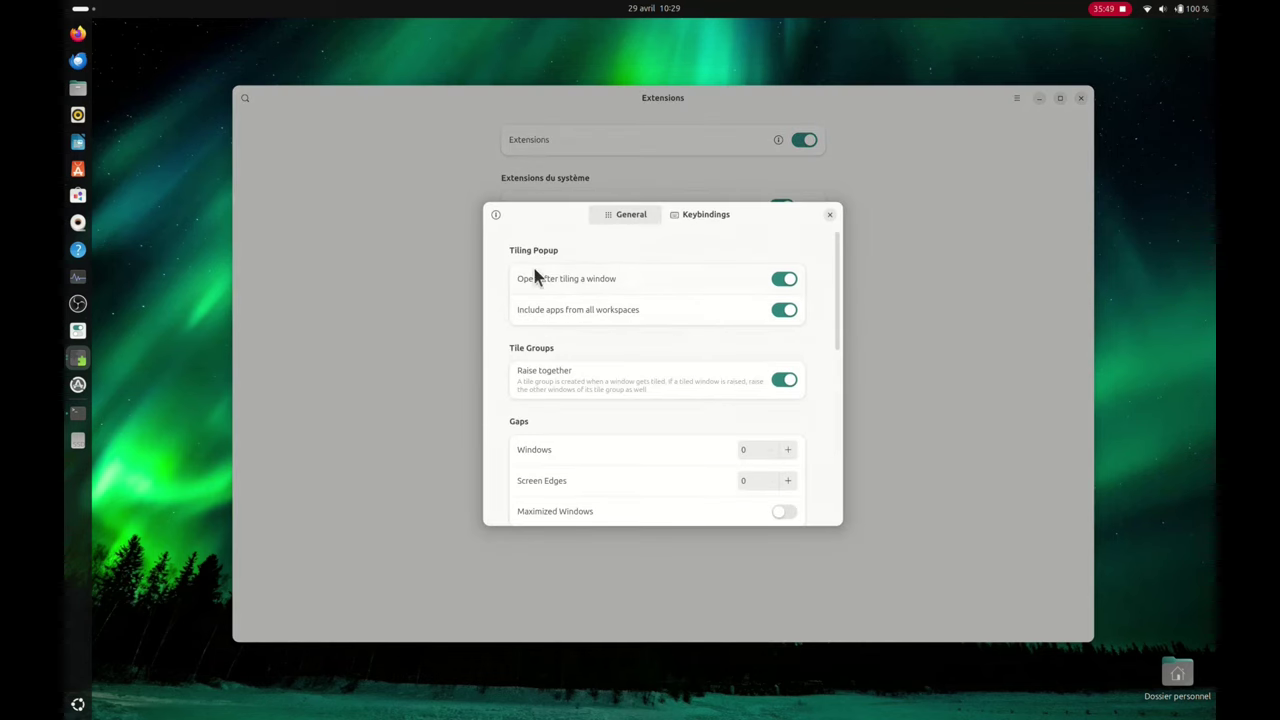
scroll(583, 420, "down", 10)
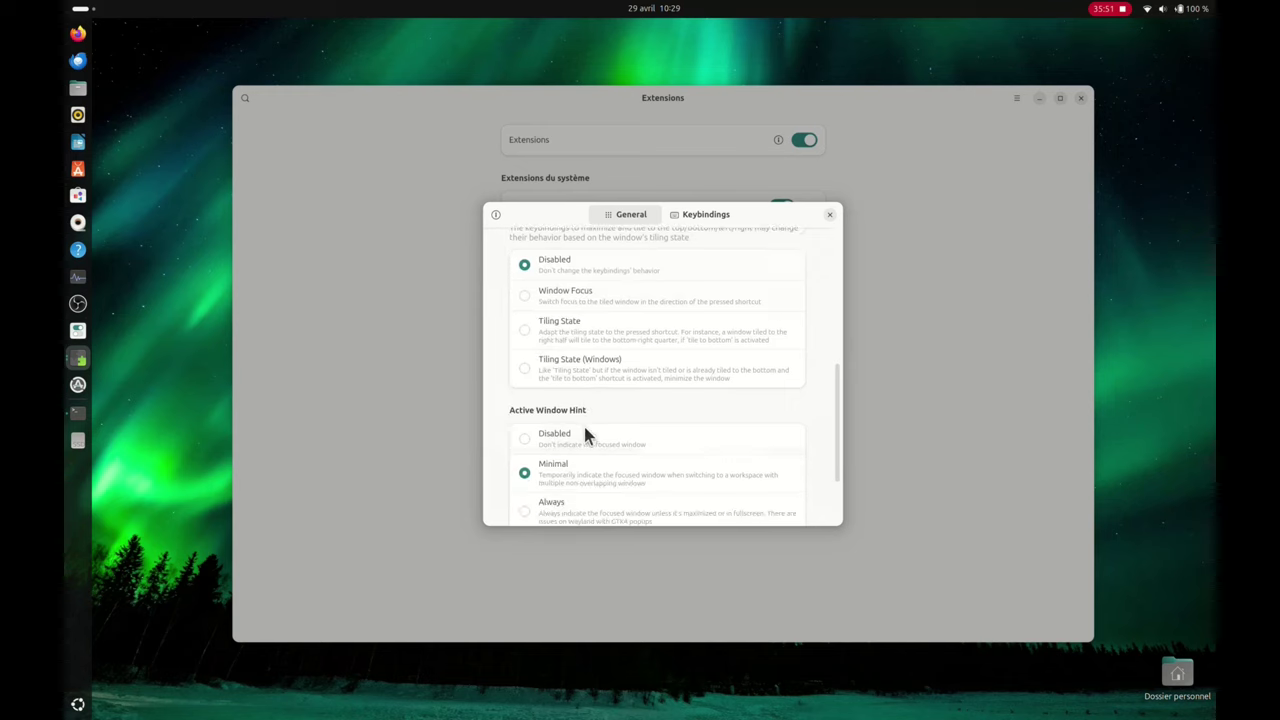
scroll(580, 419, "up", 12)
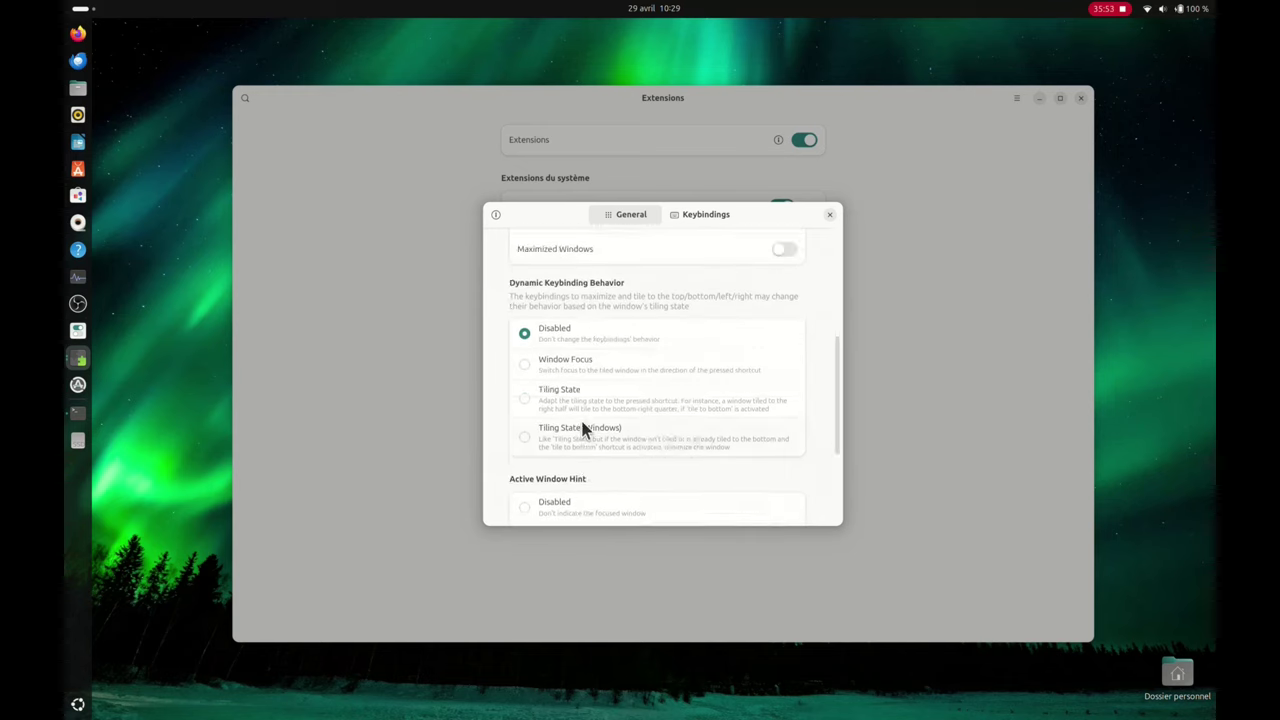
left_click(830, 214)
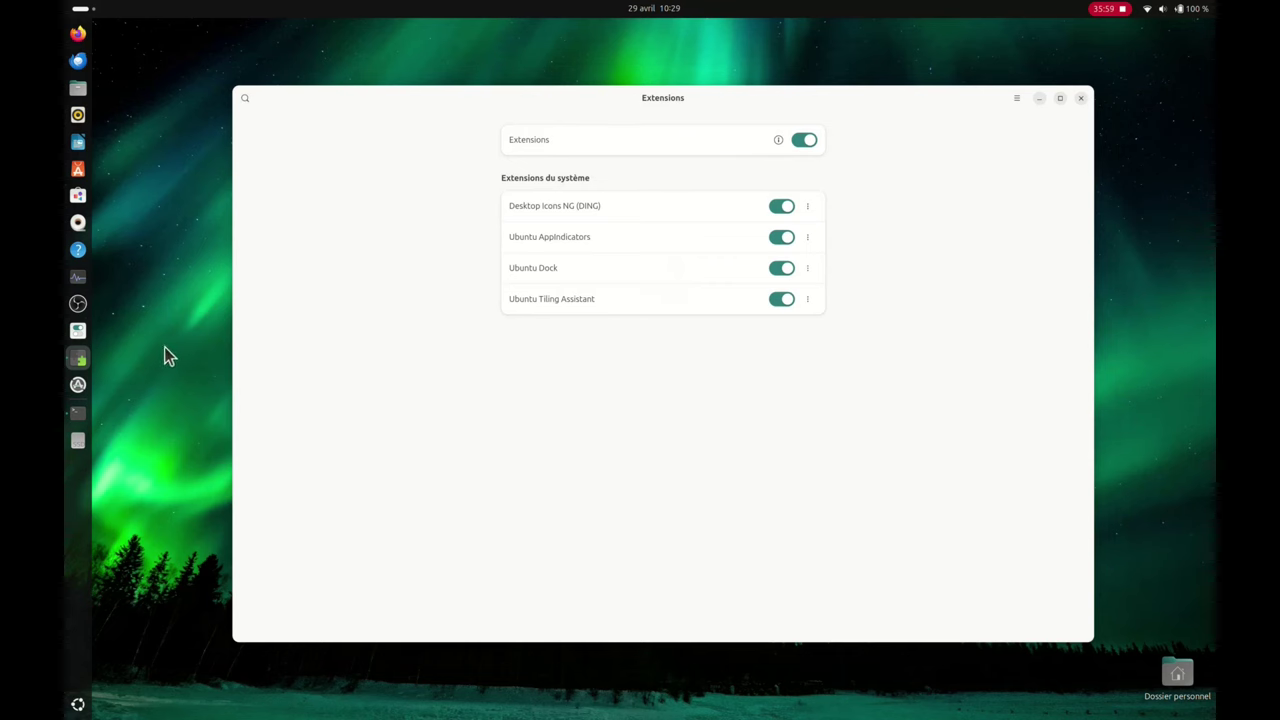
left_click(1079, 99)
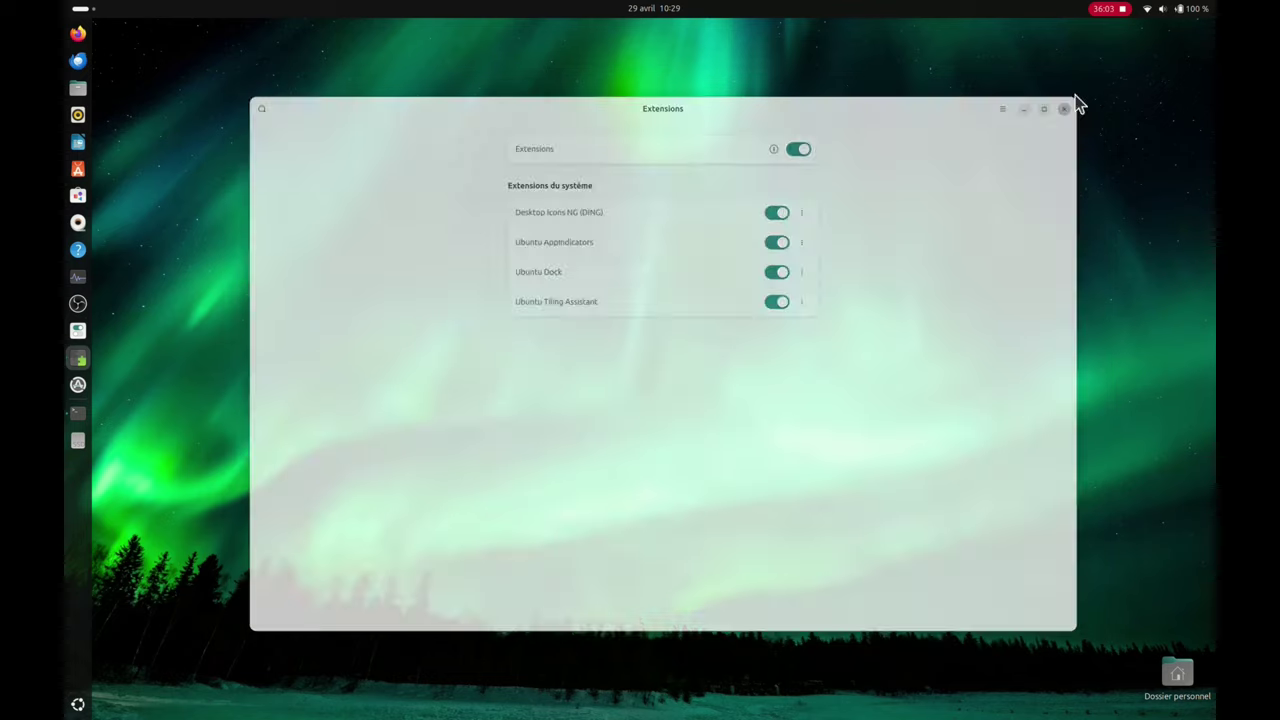
Change the desktop background to the illustrated desert landscape with red rock formations
right_click(722, 124)
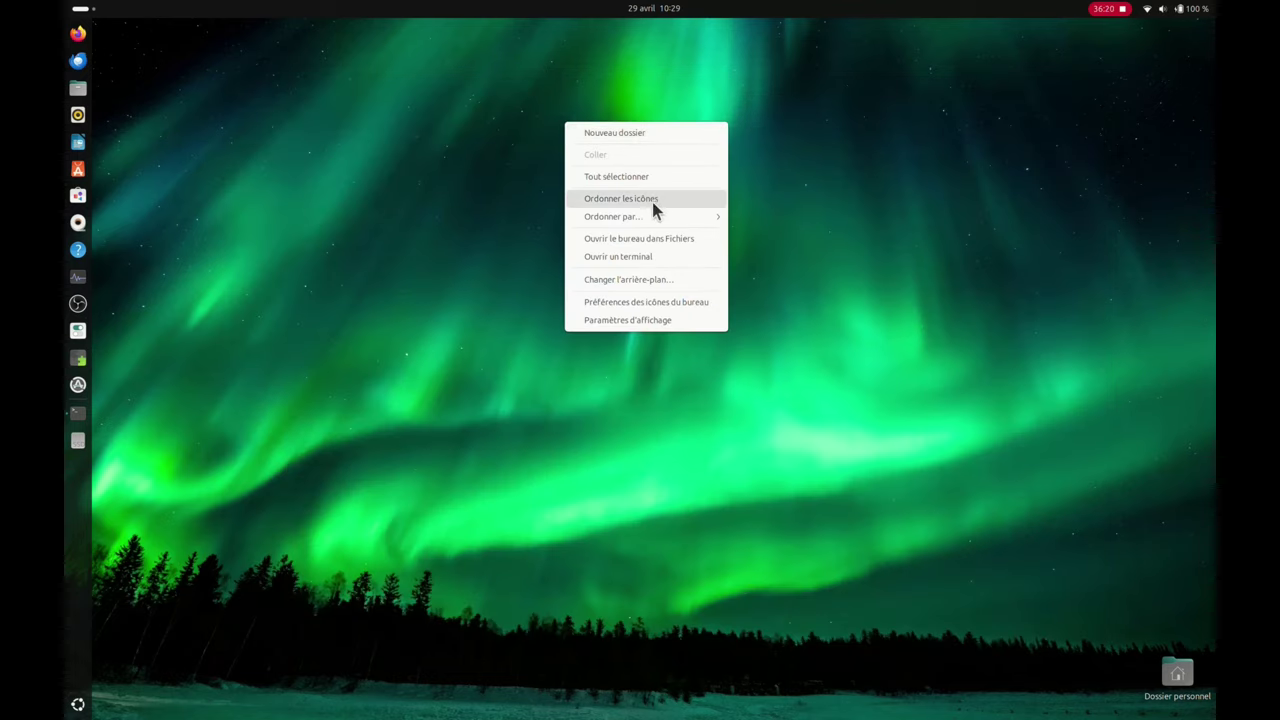
mouse_move(634, 223)
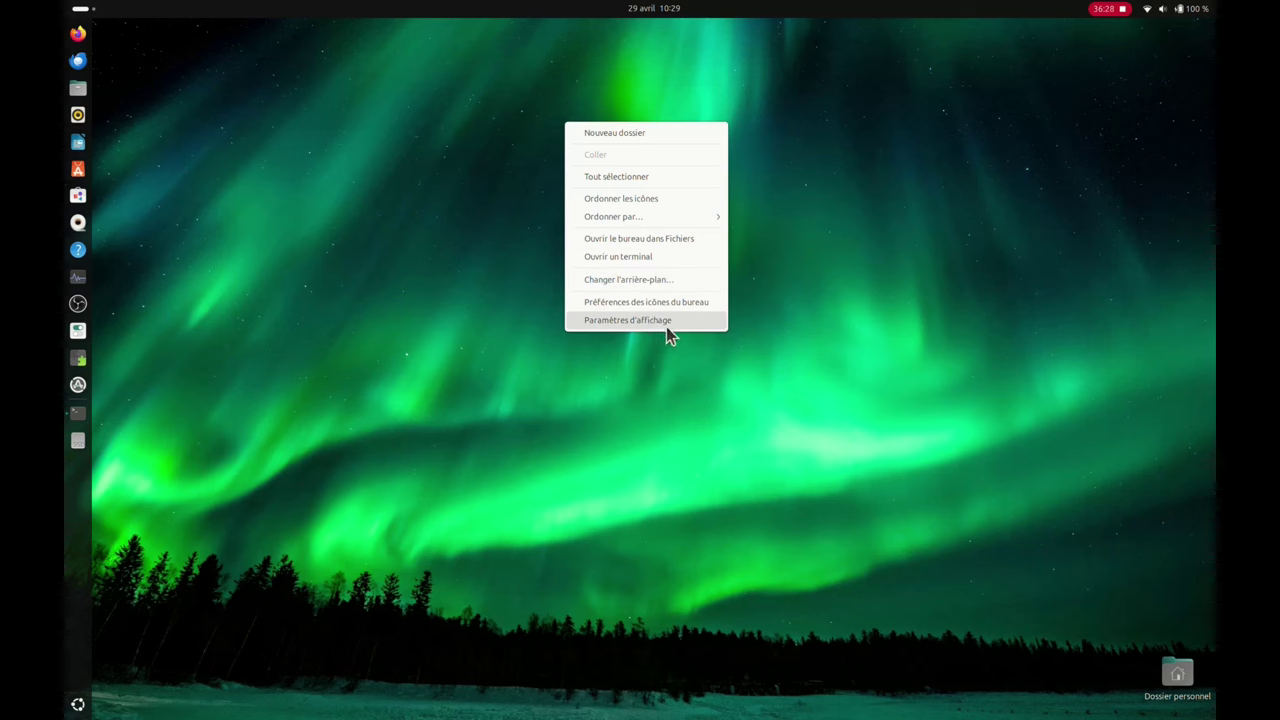
left_click(646, 281)
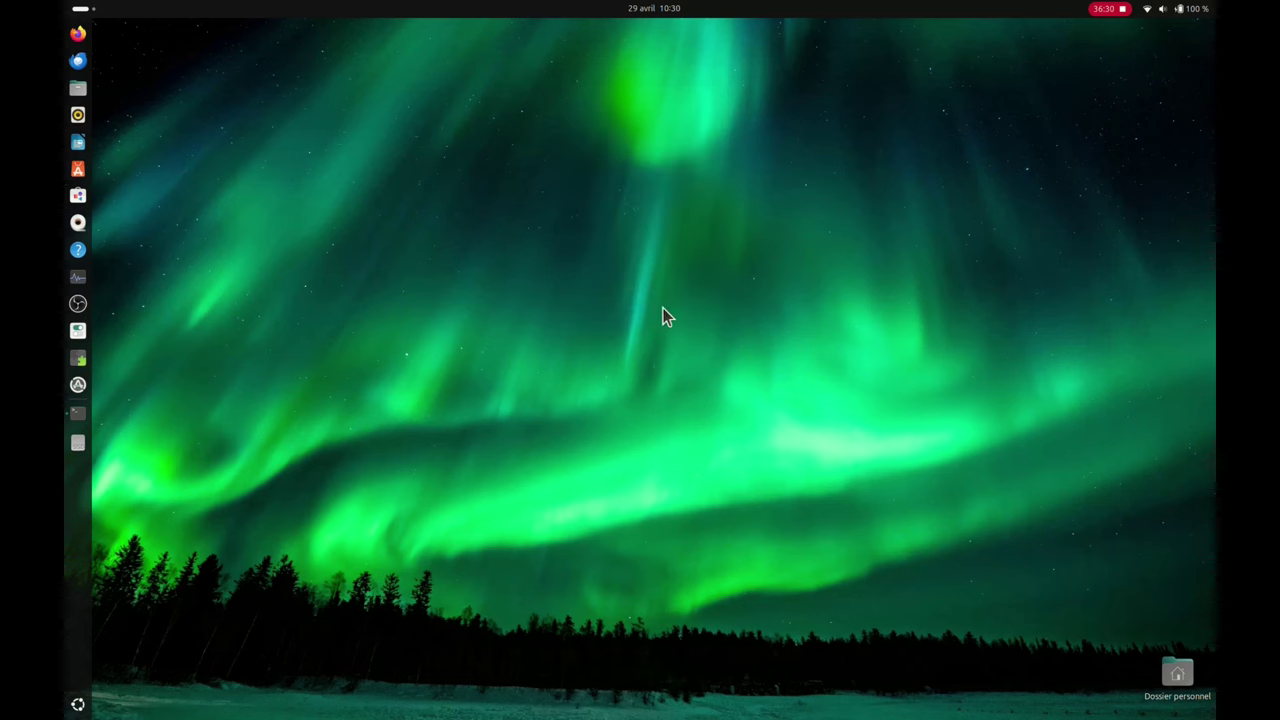
left_click(458, 362)
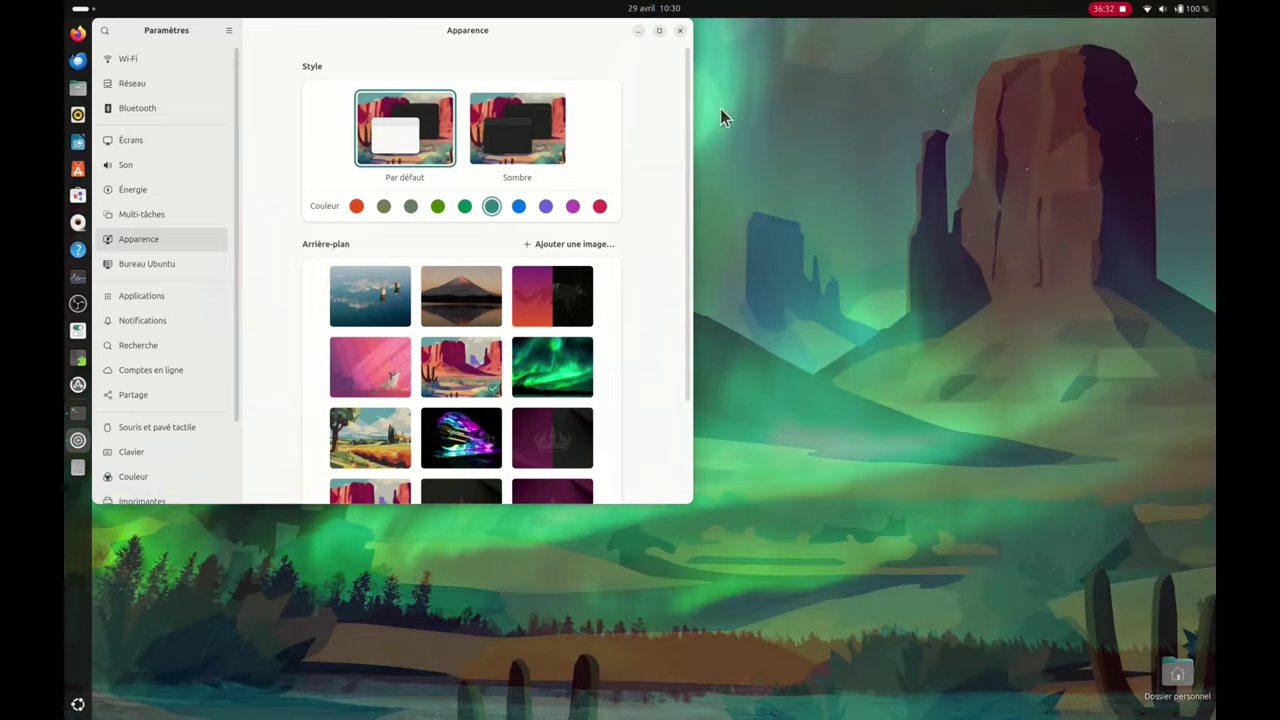